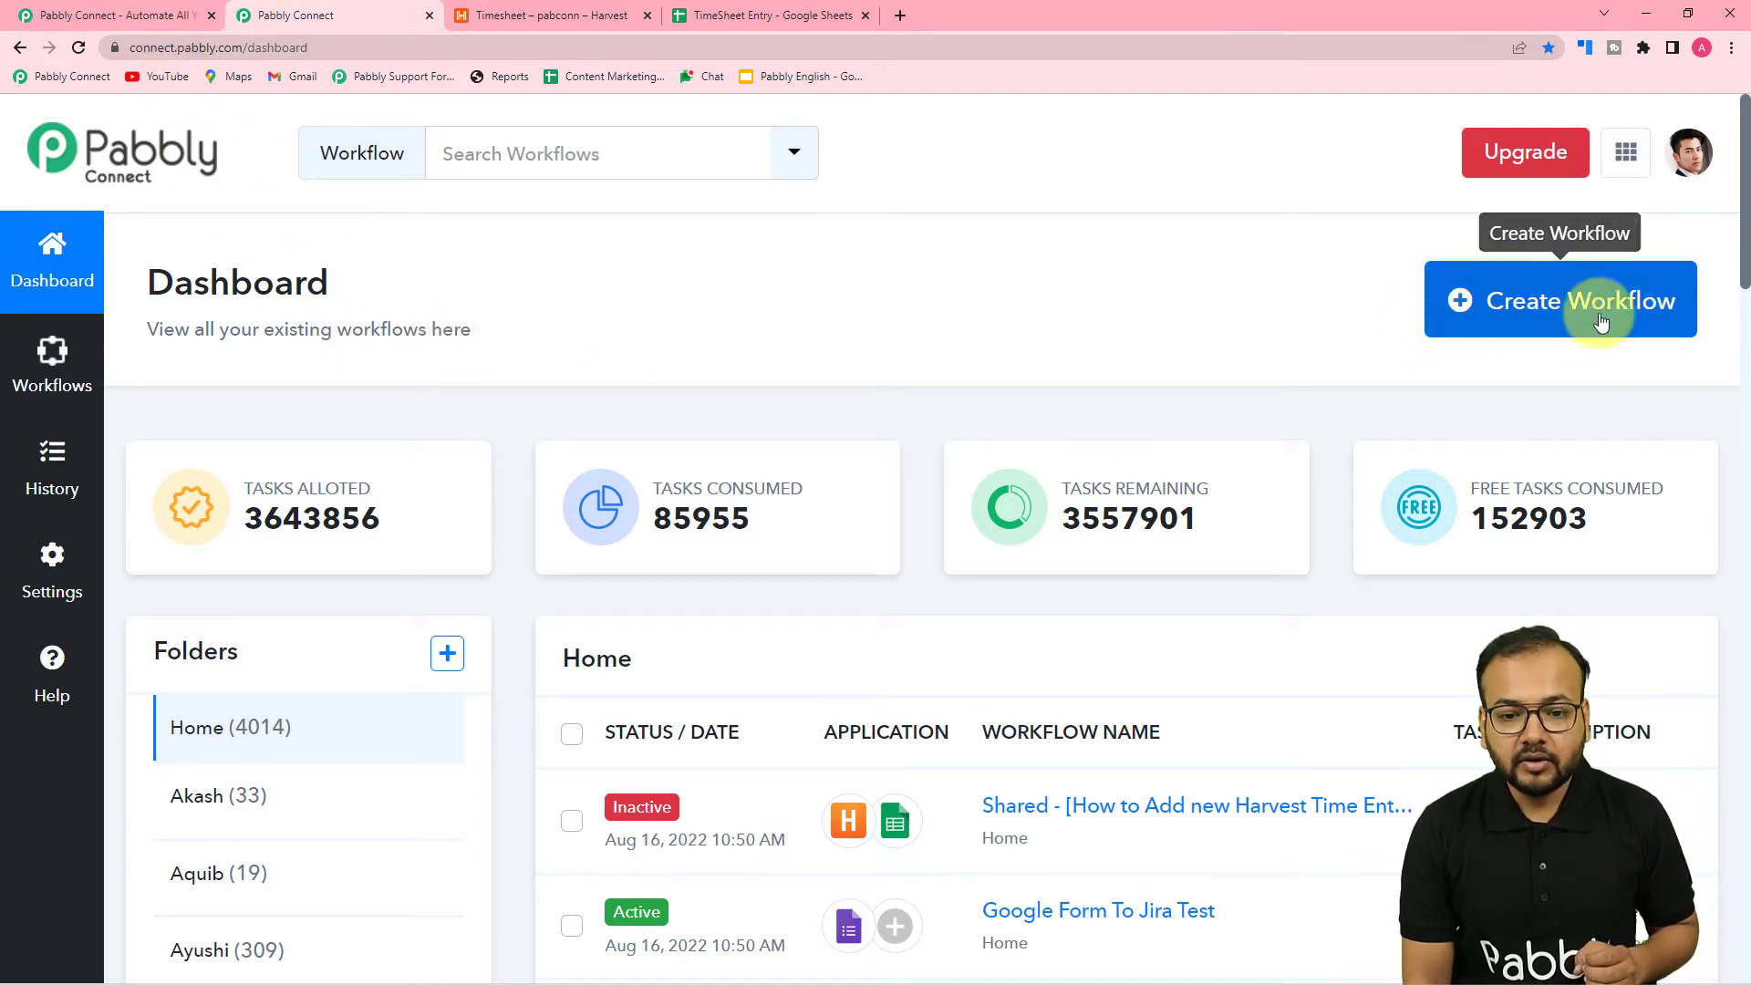
Create a new workflow named "GetHarvest to Google Sheets Automation"
{"action": "left_click", "coordinate": [1536, 311]}
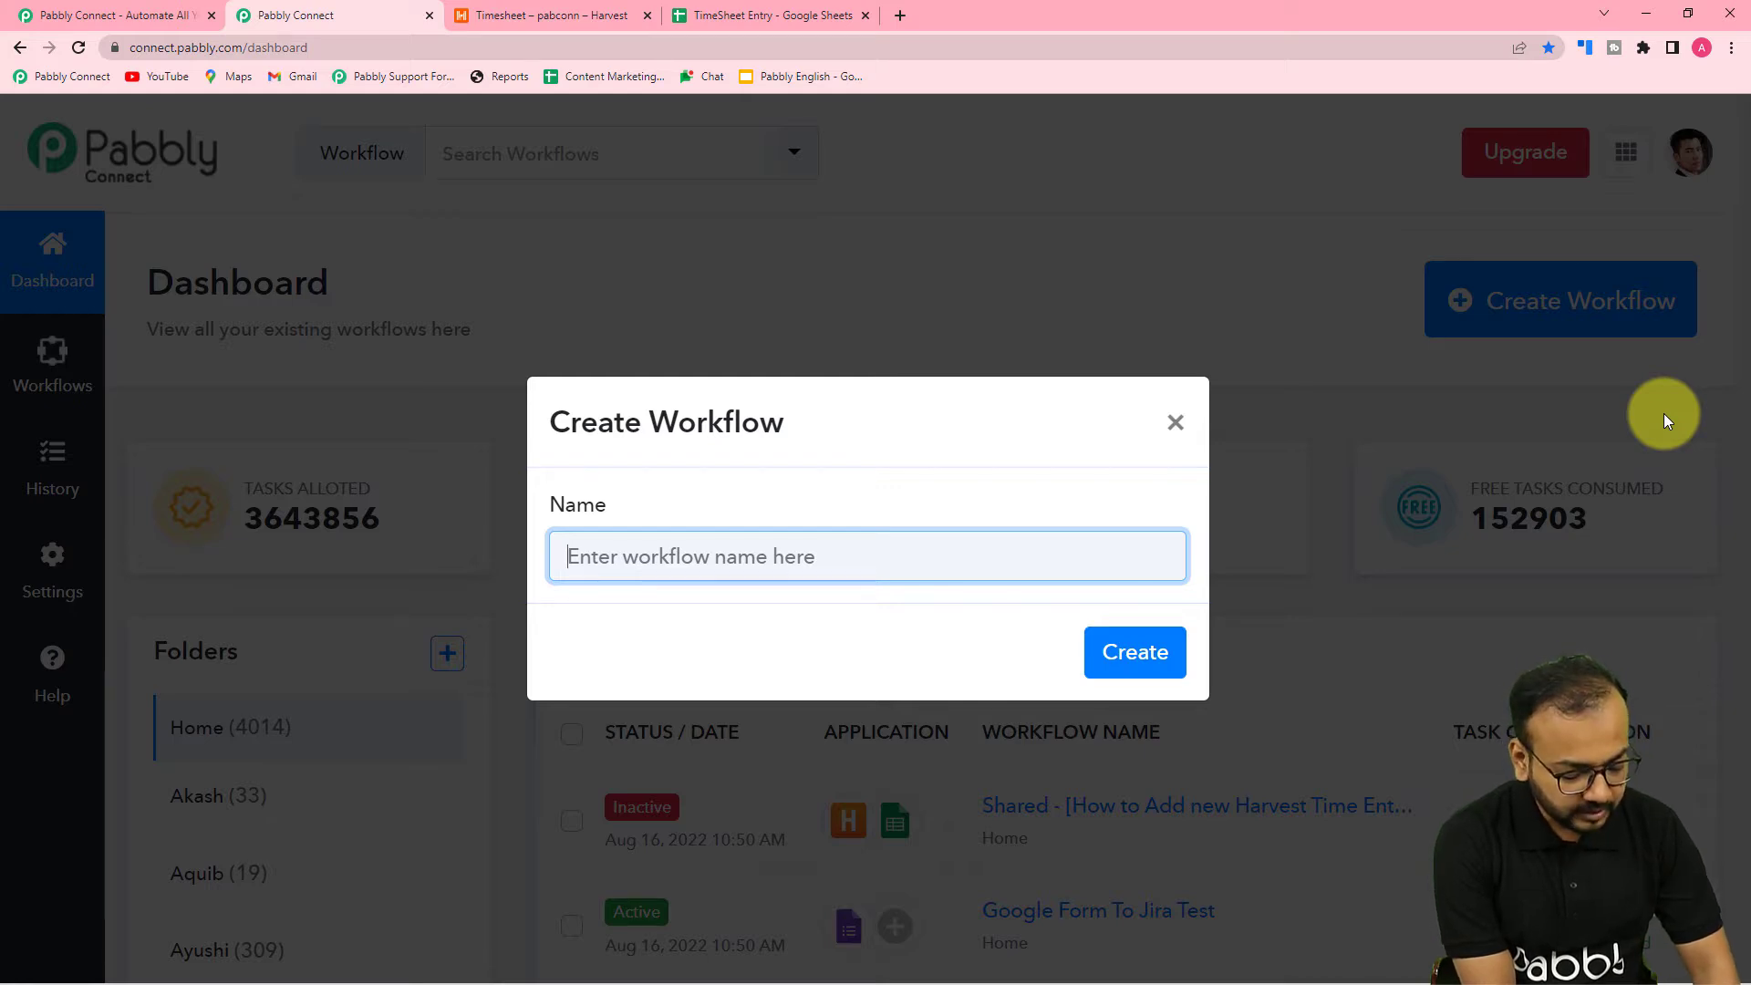
{"action": "type", "text": "GetHa"}
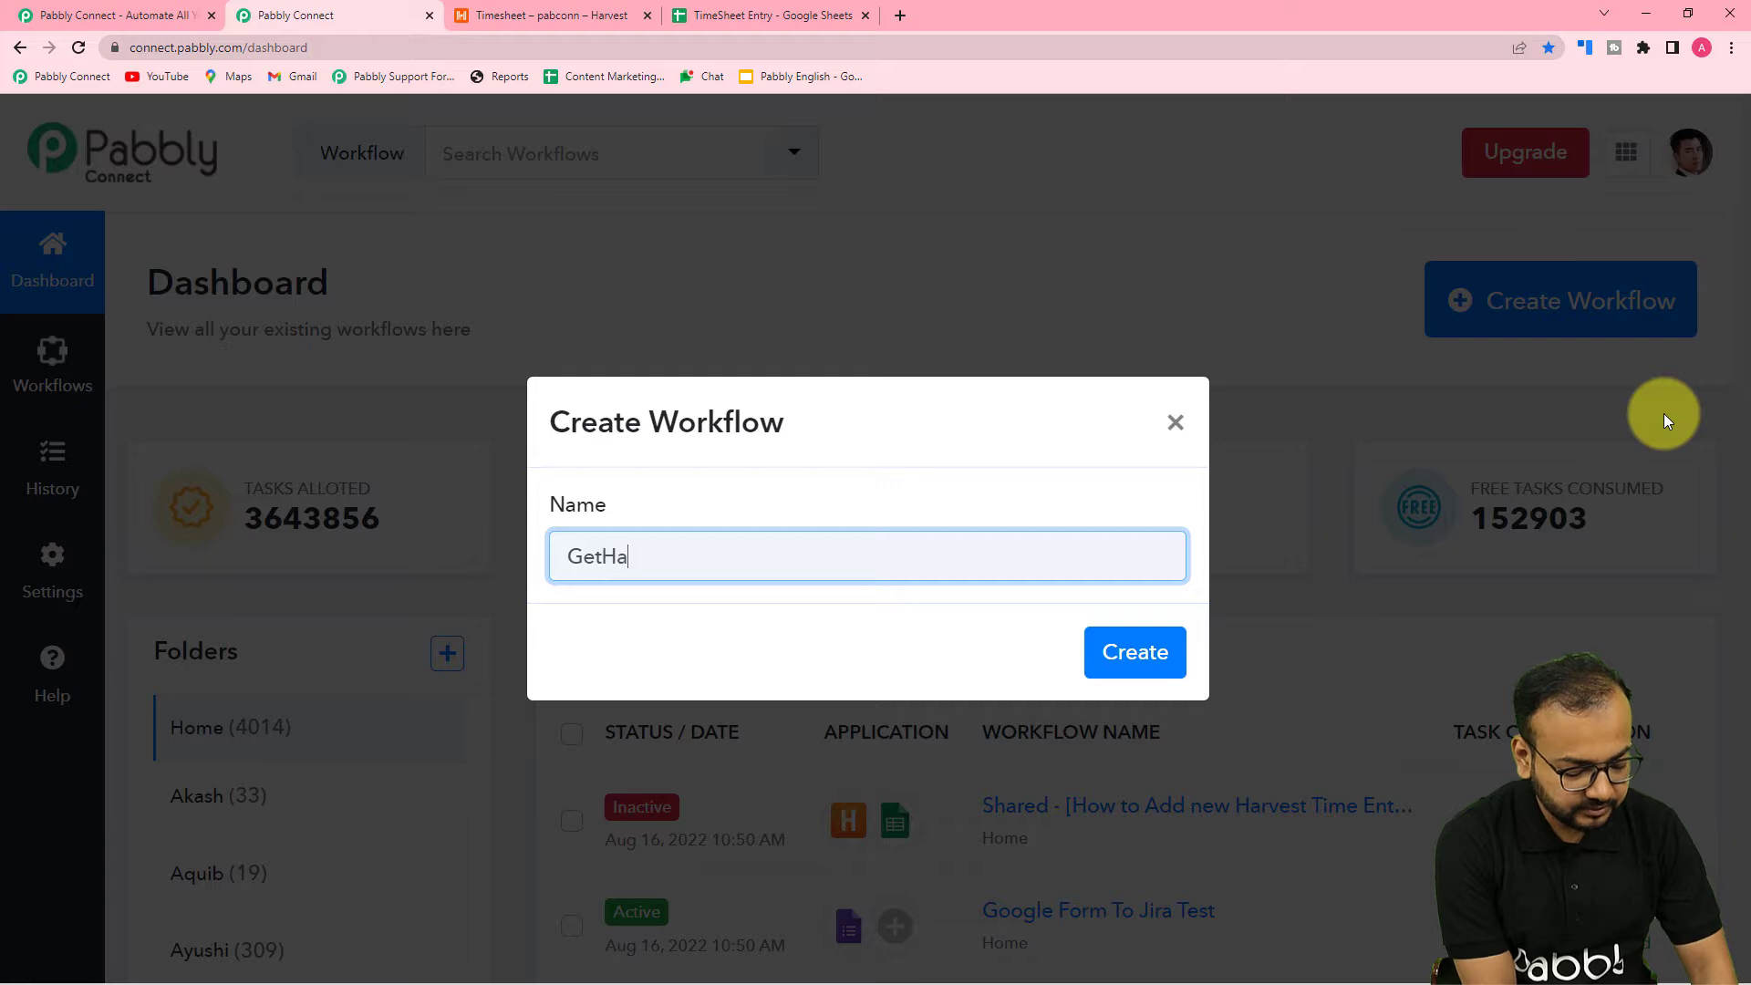
{"action": "type", "text": "rvest t"}
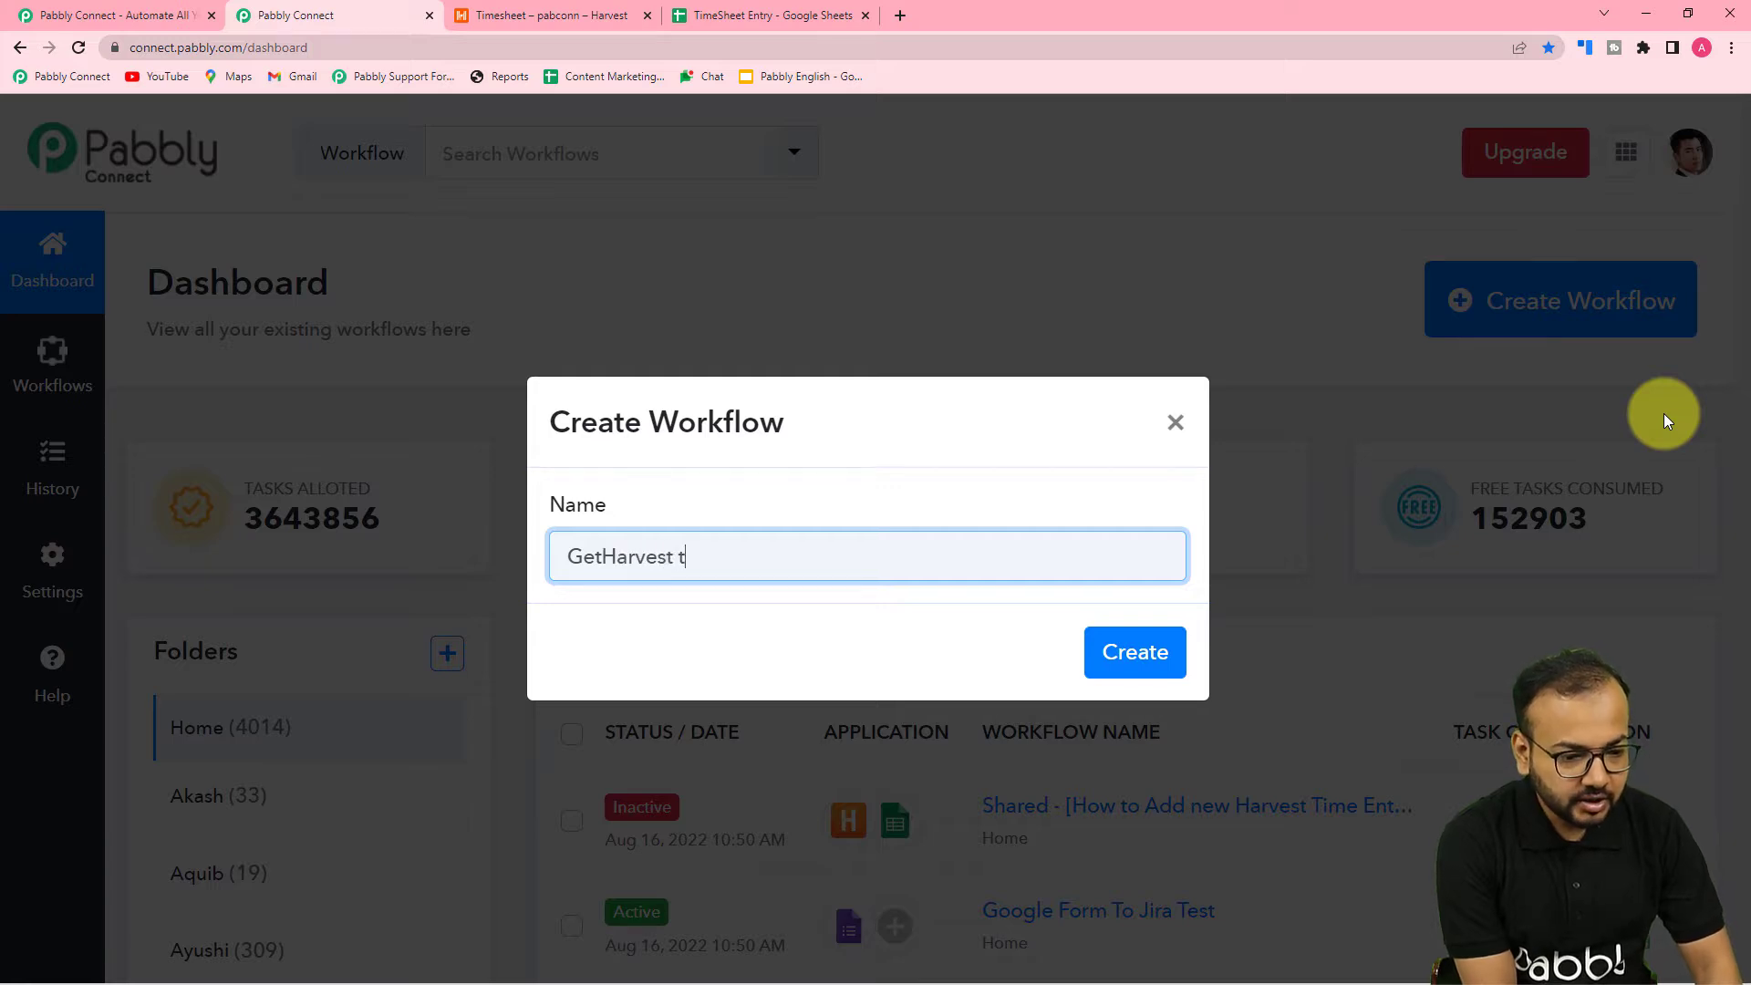
{"action": "type", "text": "o G"}
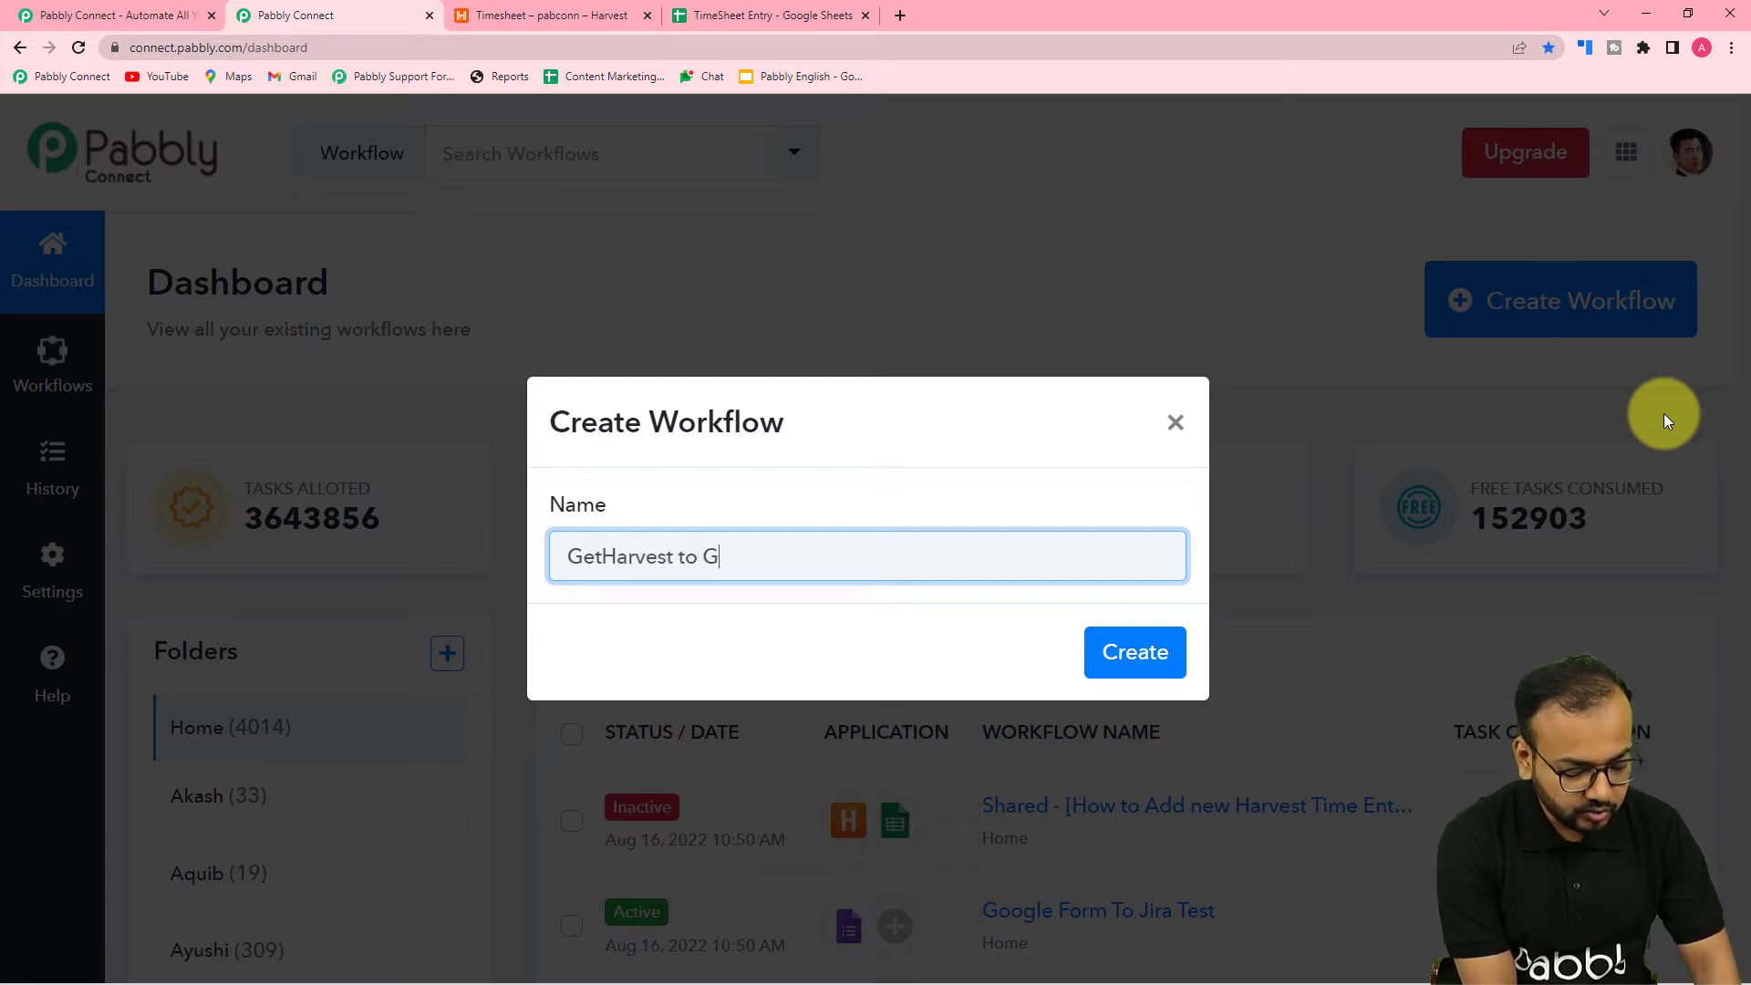
{"action": "type", "text": "oogle Shee"}
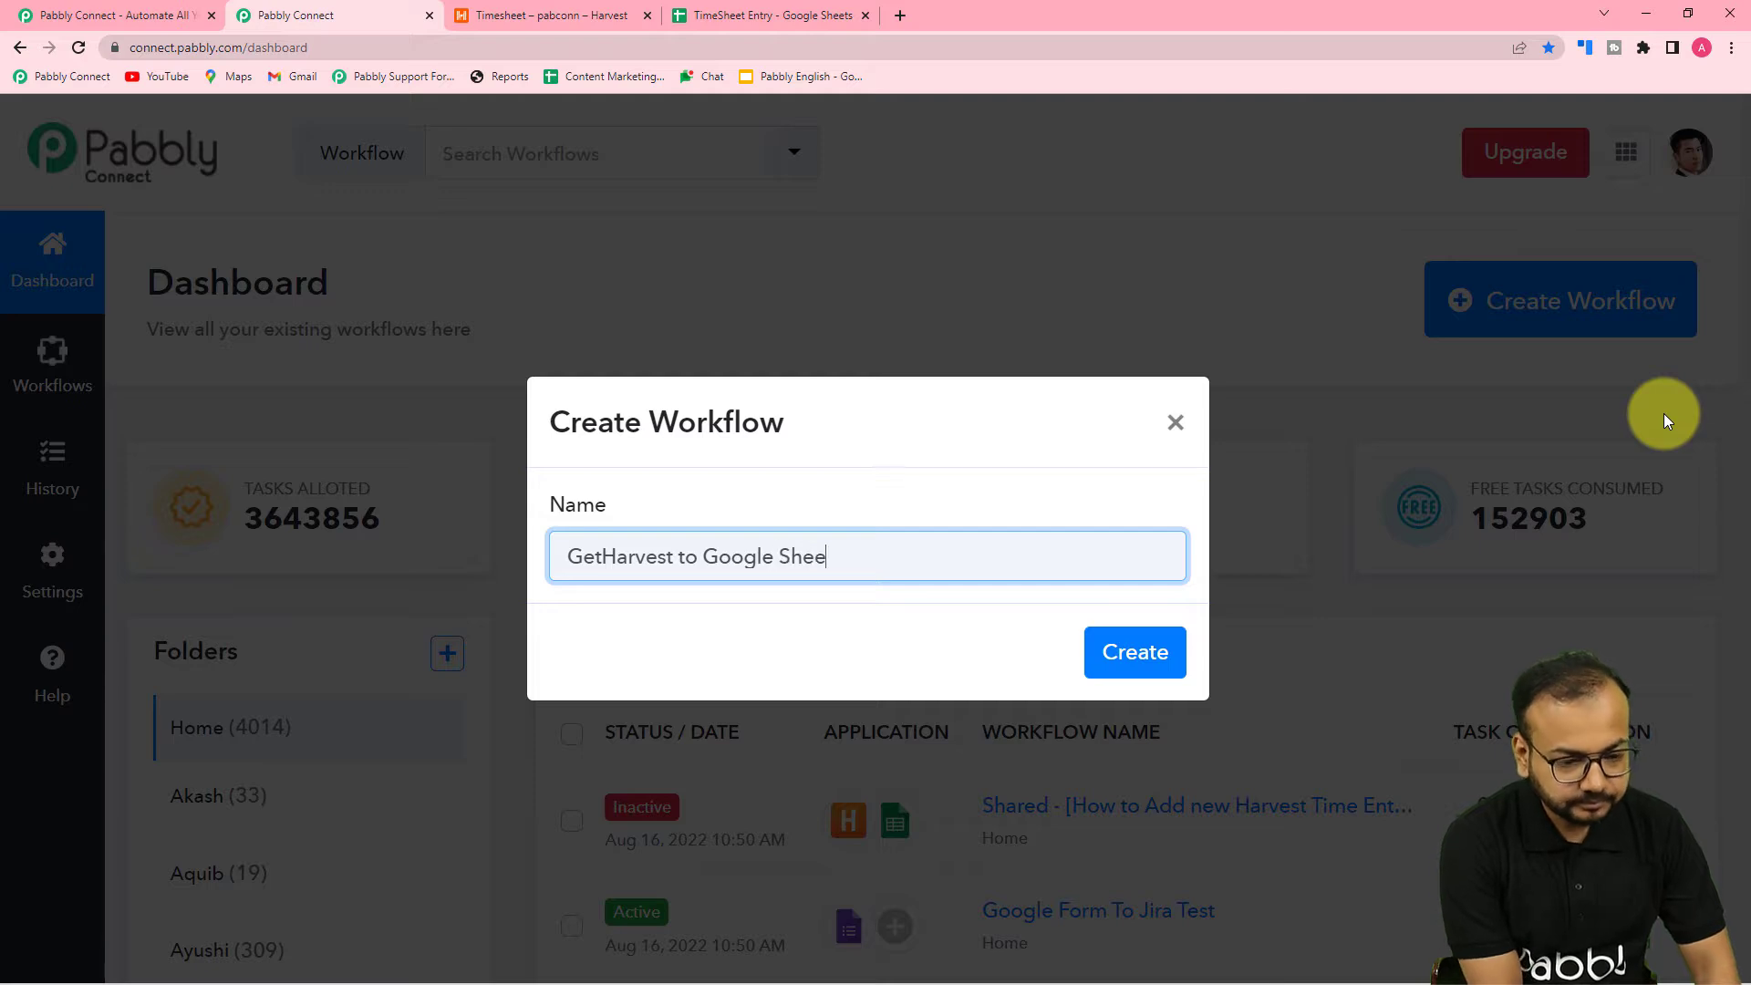
{"action": "type", "text": "ts Au"}
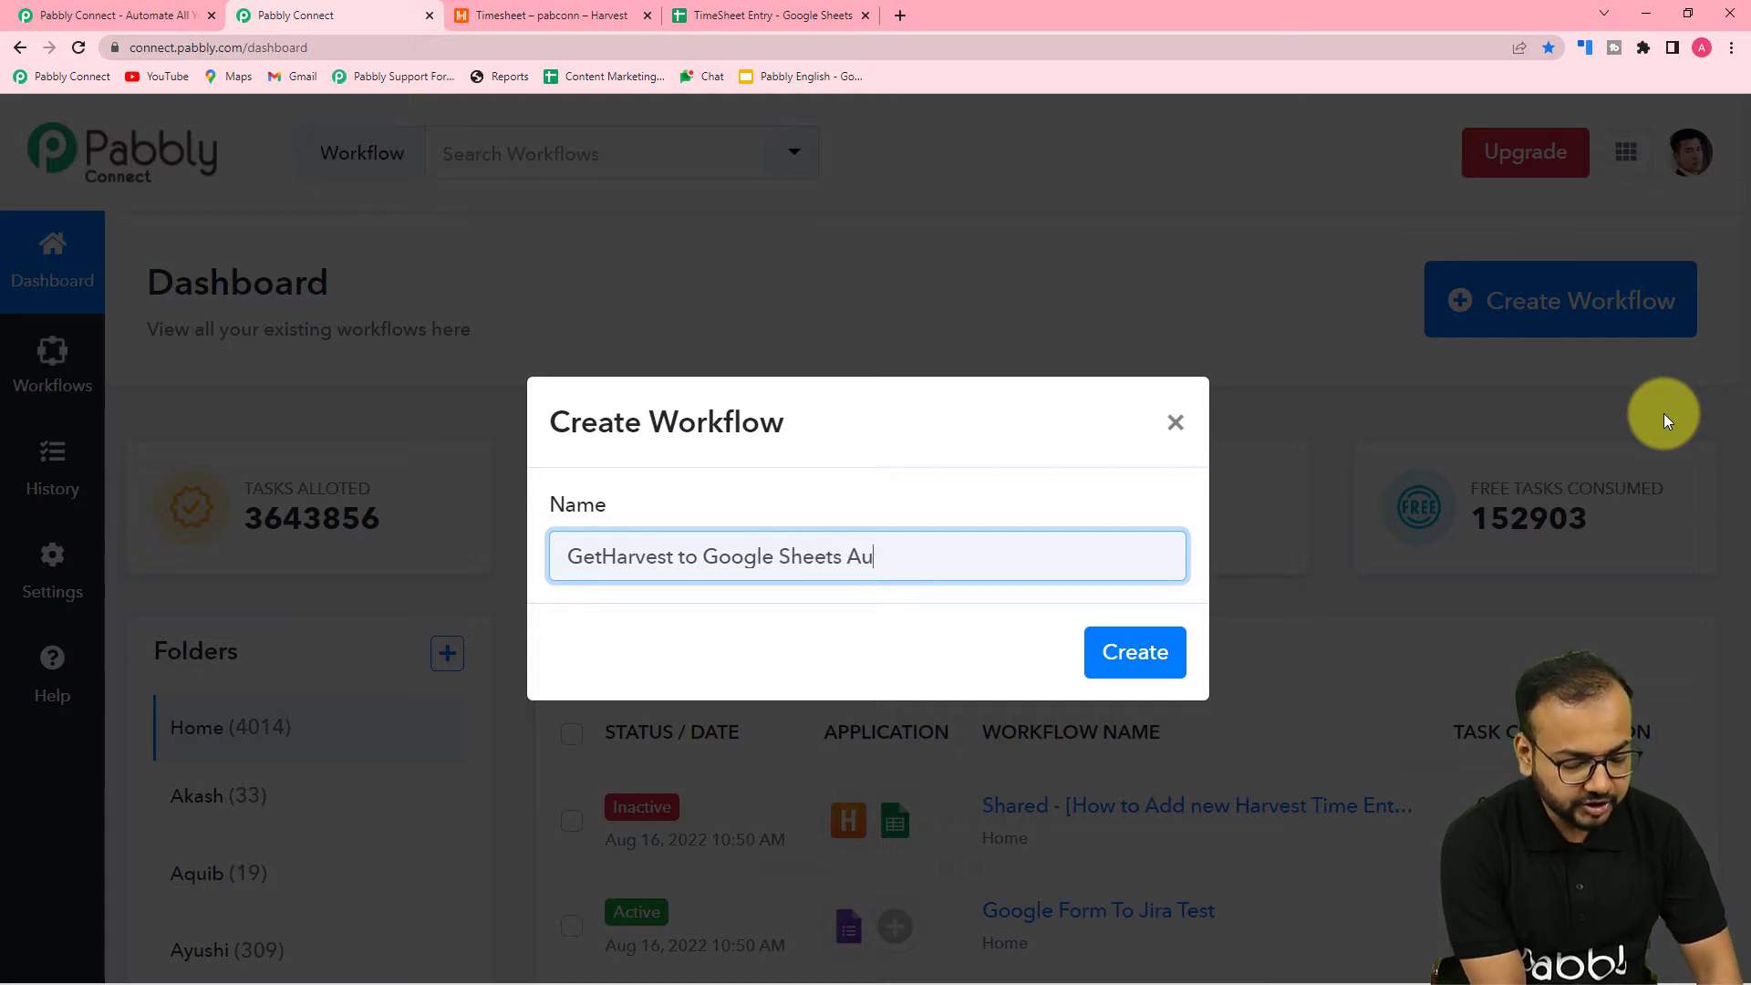
{"action": "type", "text": "tomation"}
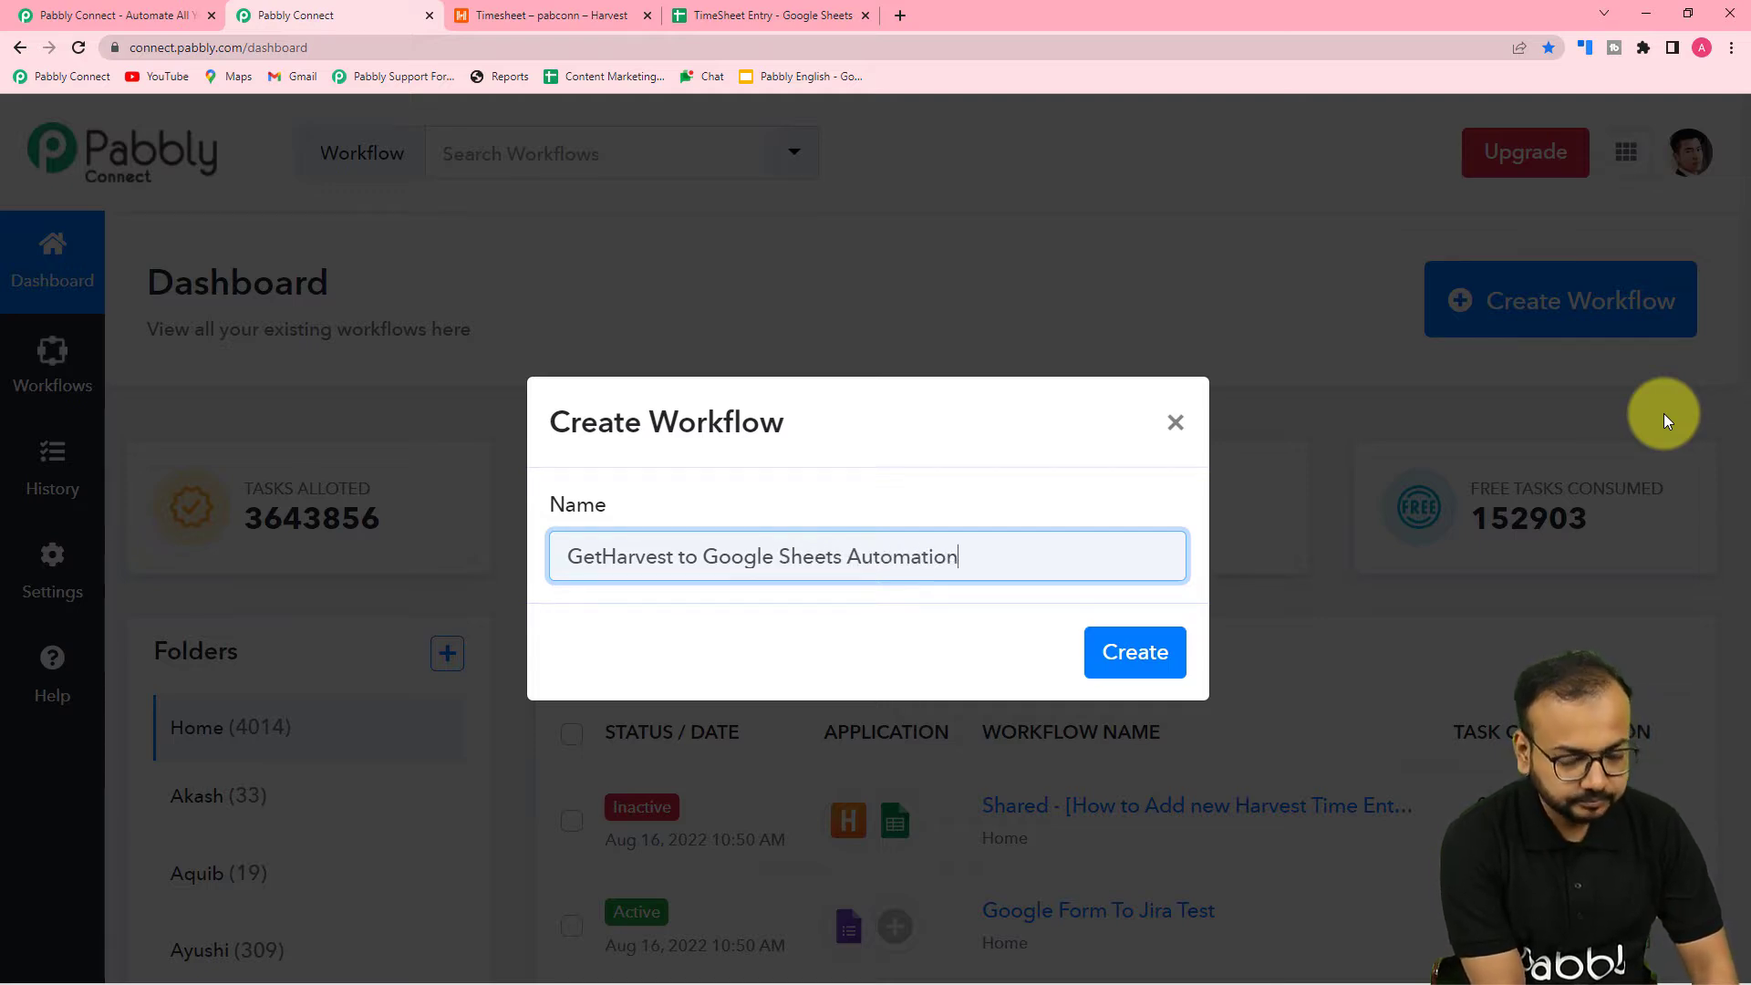
{"action": "left_click", "coordinate": [1131, 658]}
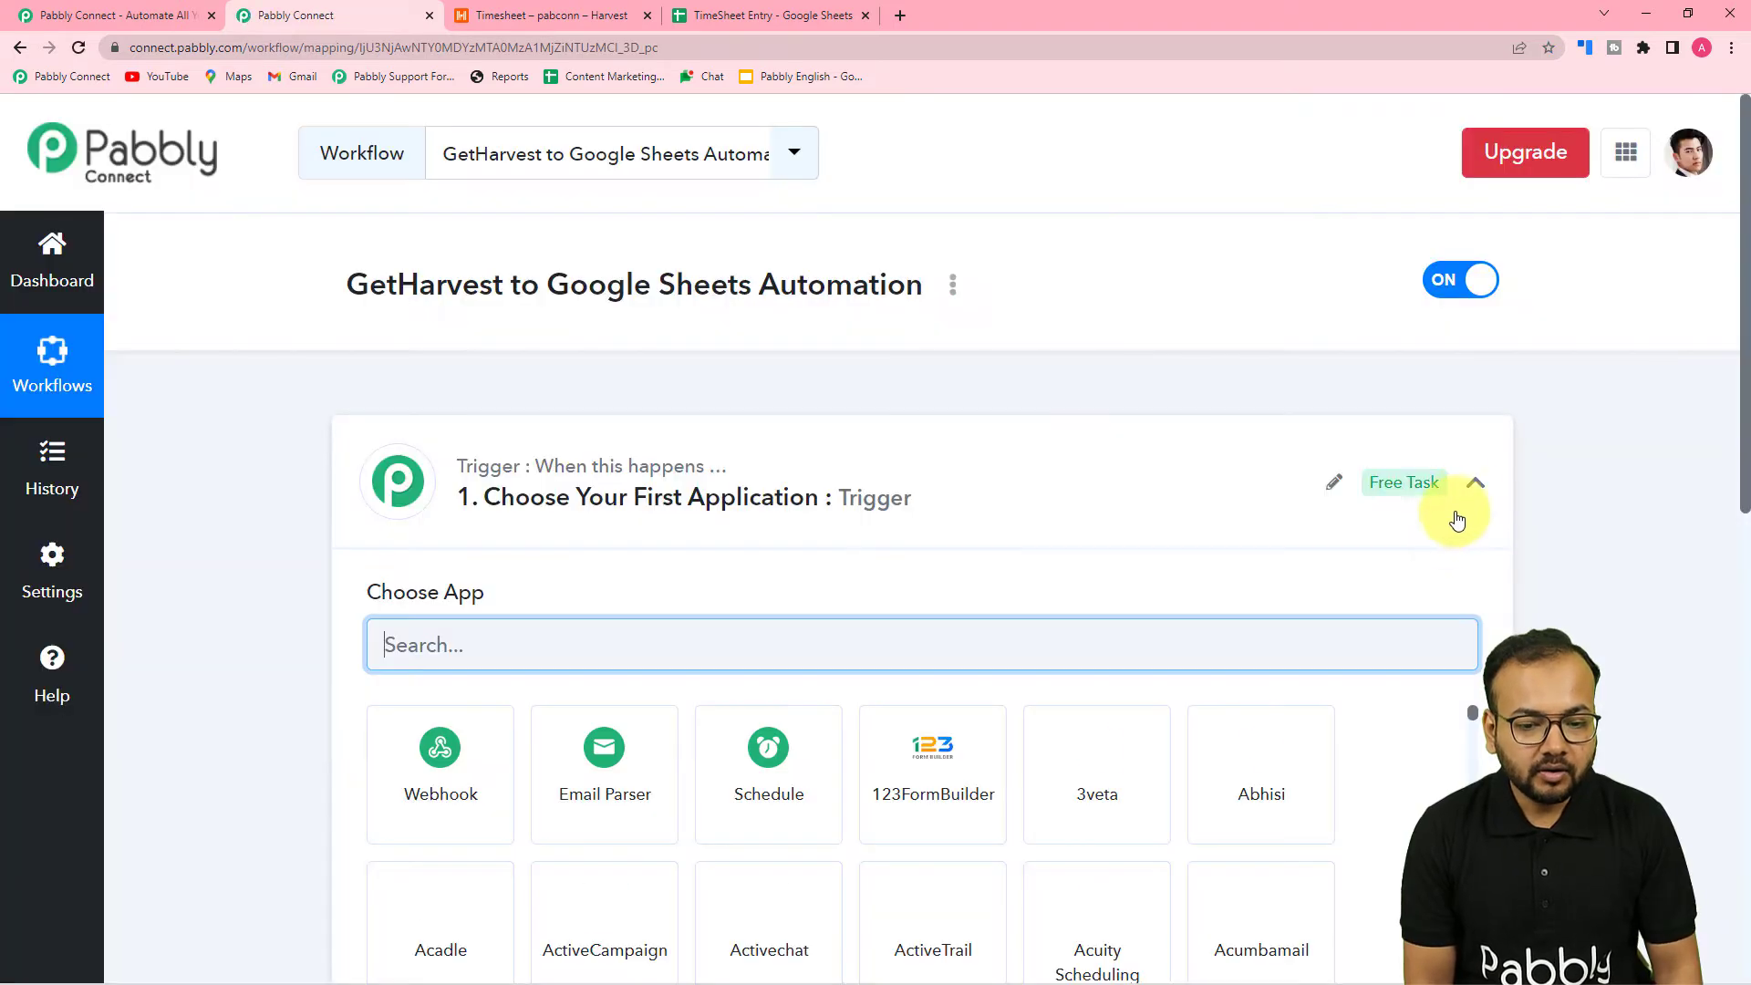
Find Harvest in the app list and choose it as the workflow's trigger application
{"action": "left_click", "coordinate": [1475, 483]}
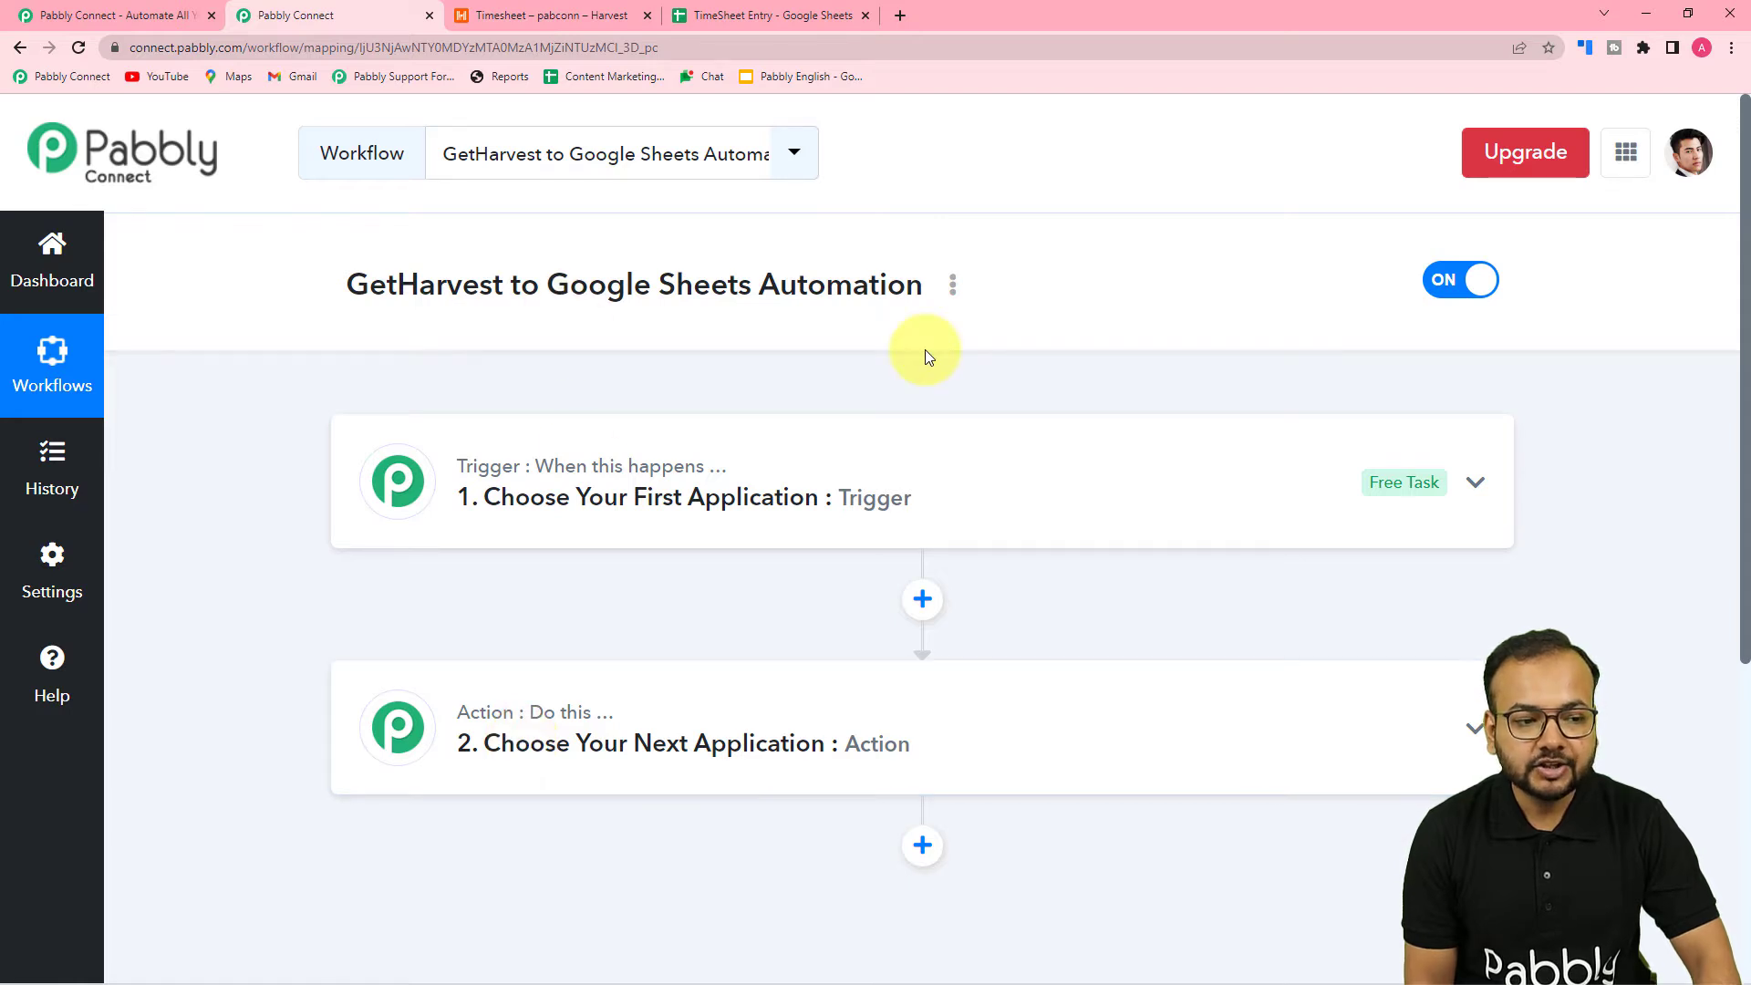
{"action": "left_click", "coordinate": [584, 514]}
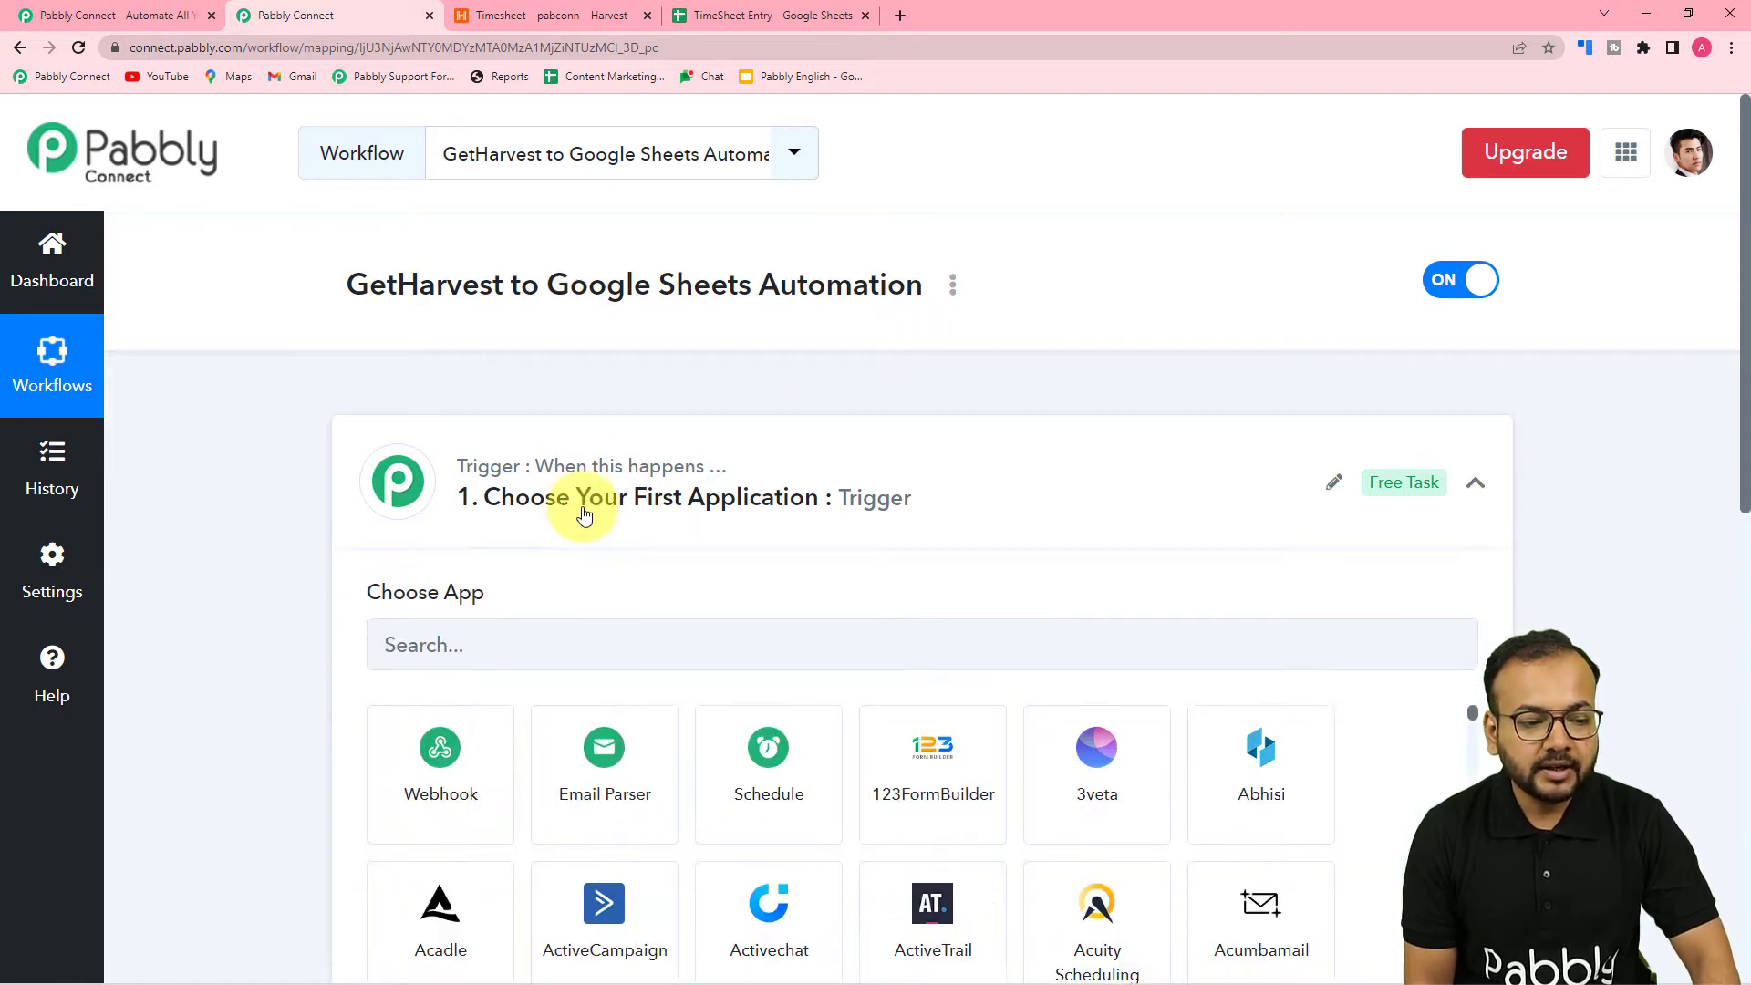
{"action": "scroll", "coordinate": [584, 514], "scroll_direction": "down", "scroll_amount": 3}
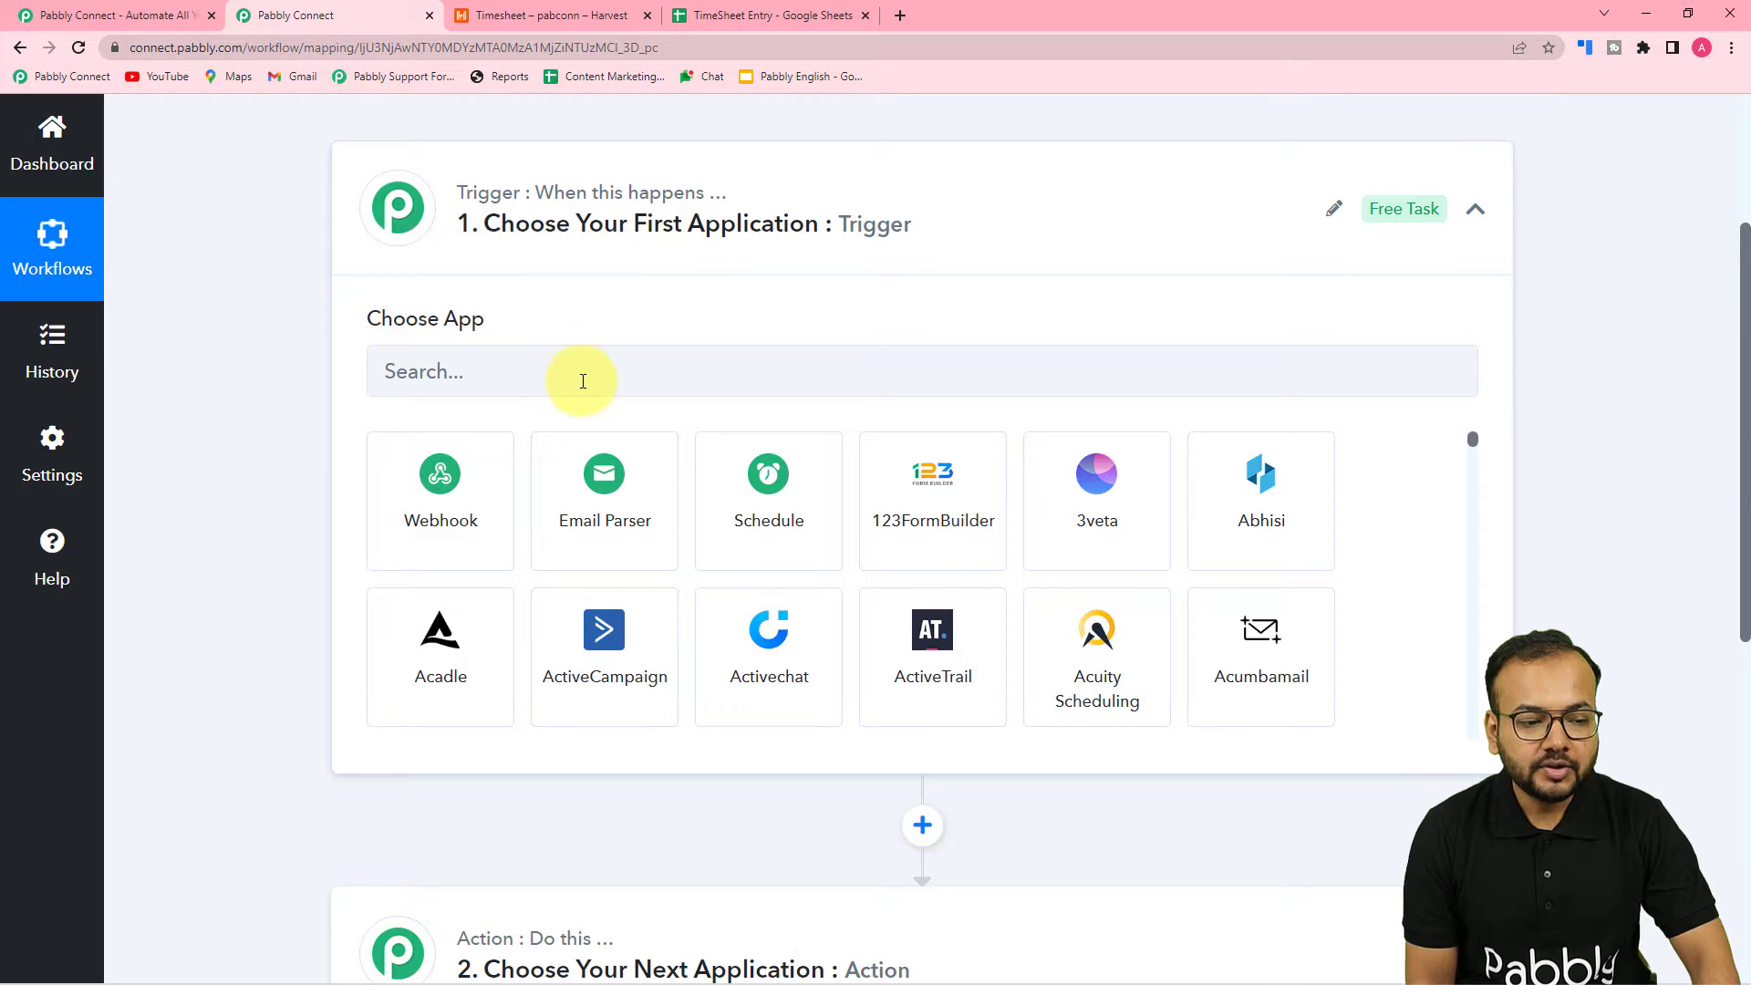
{"action": "left_click", "coordinate": [583, 381]}
{"action": "type", "text": "h"}
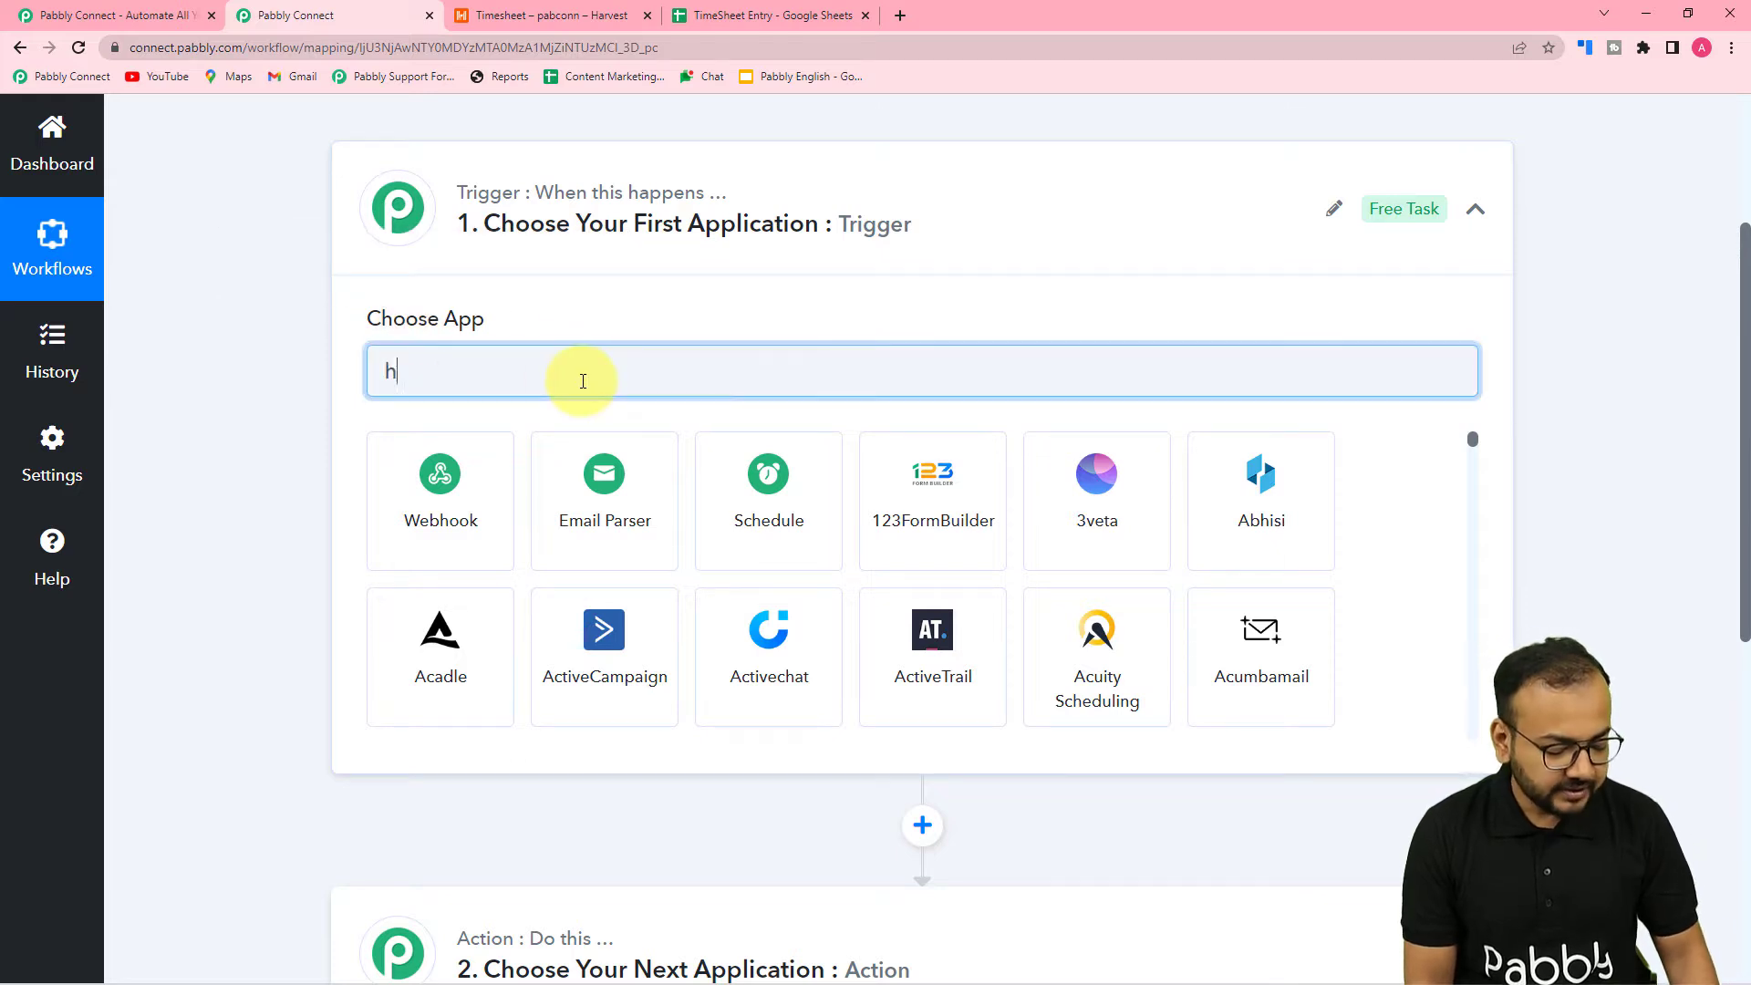
{"action": "type", "text": "arvest"}
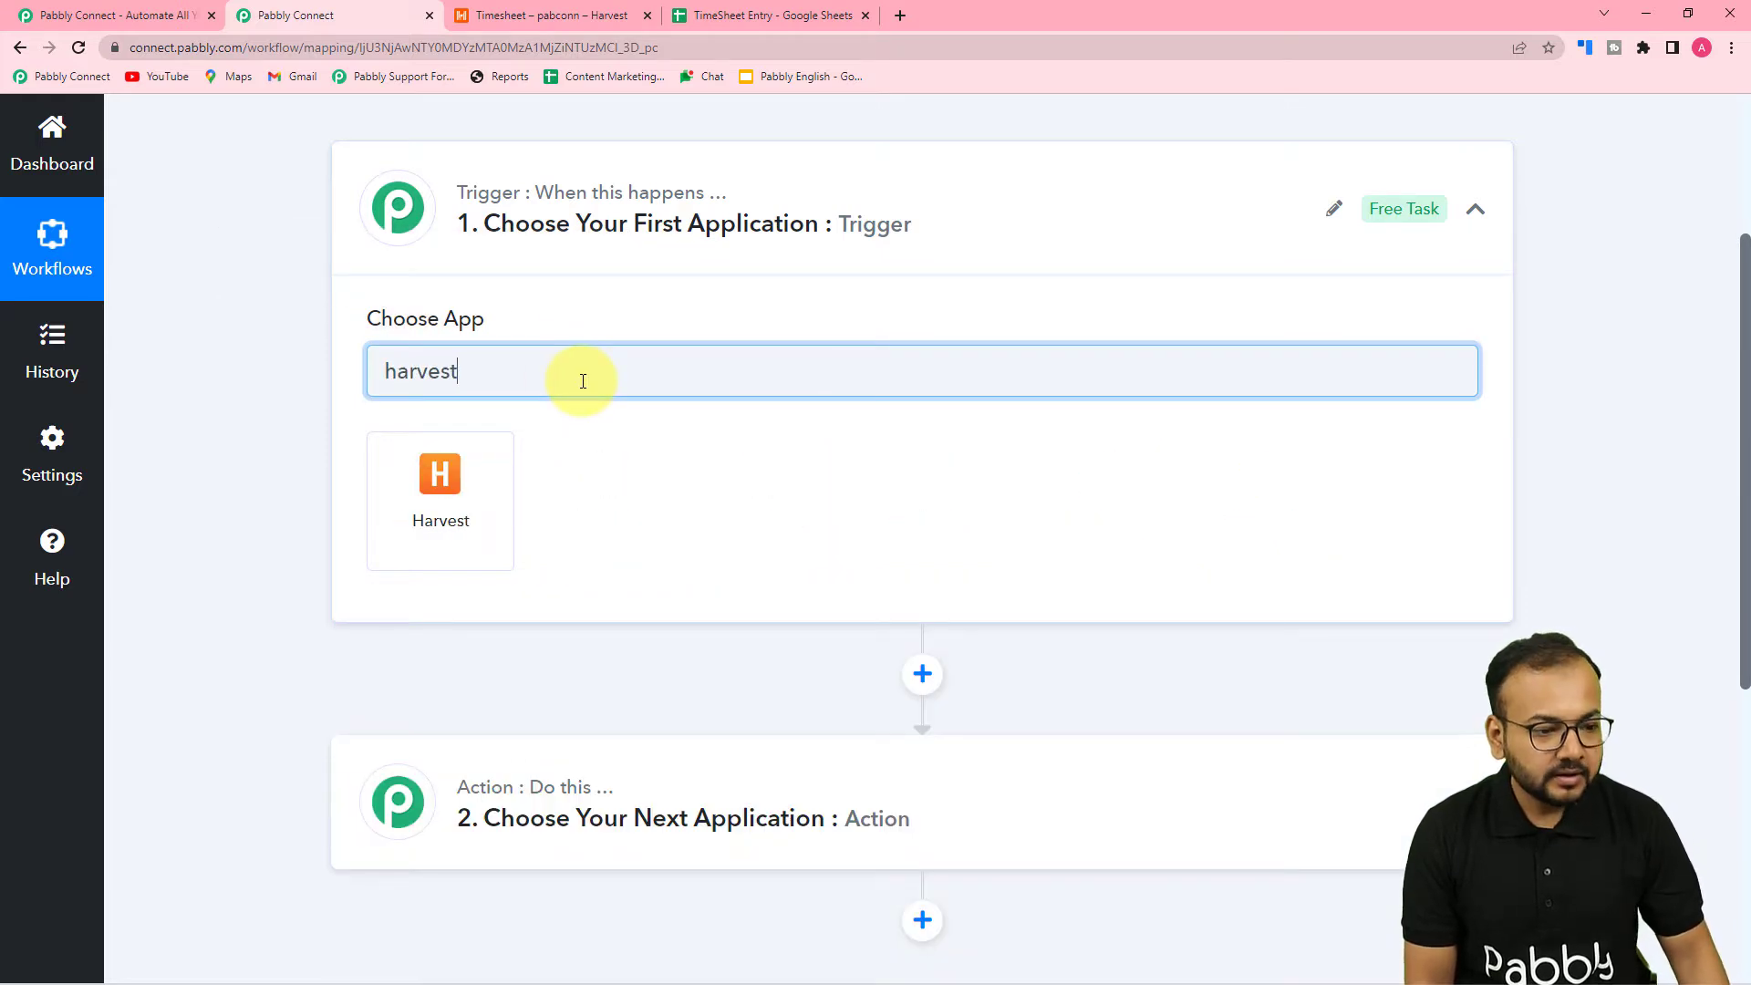
{"action": "left_click", "coordinate": [450, 527]}
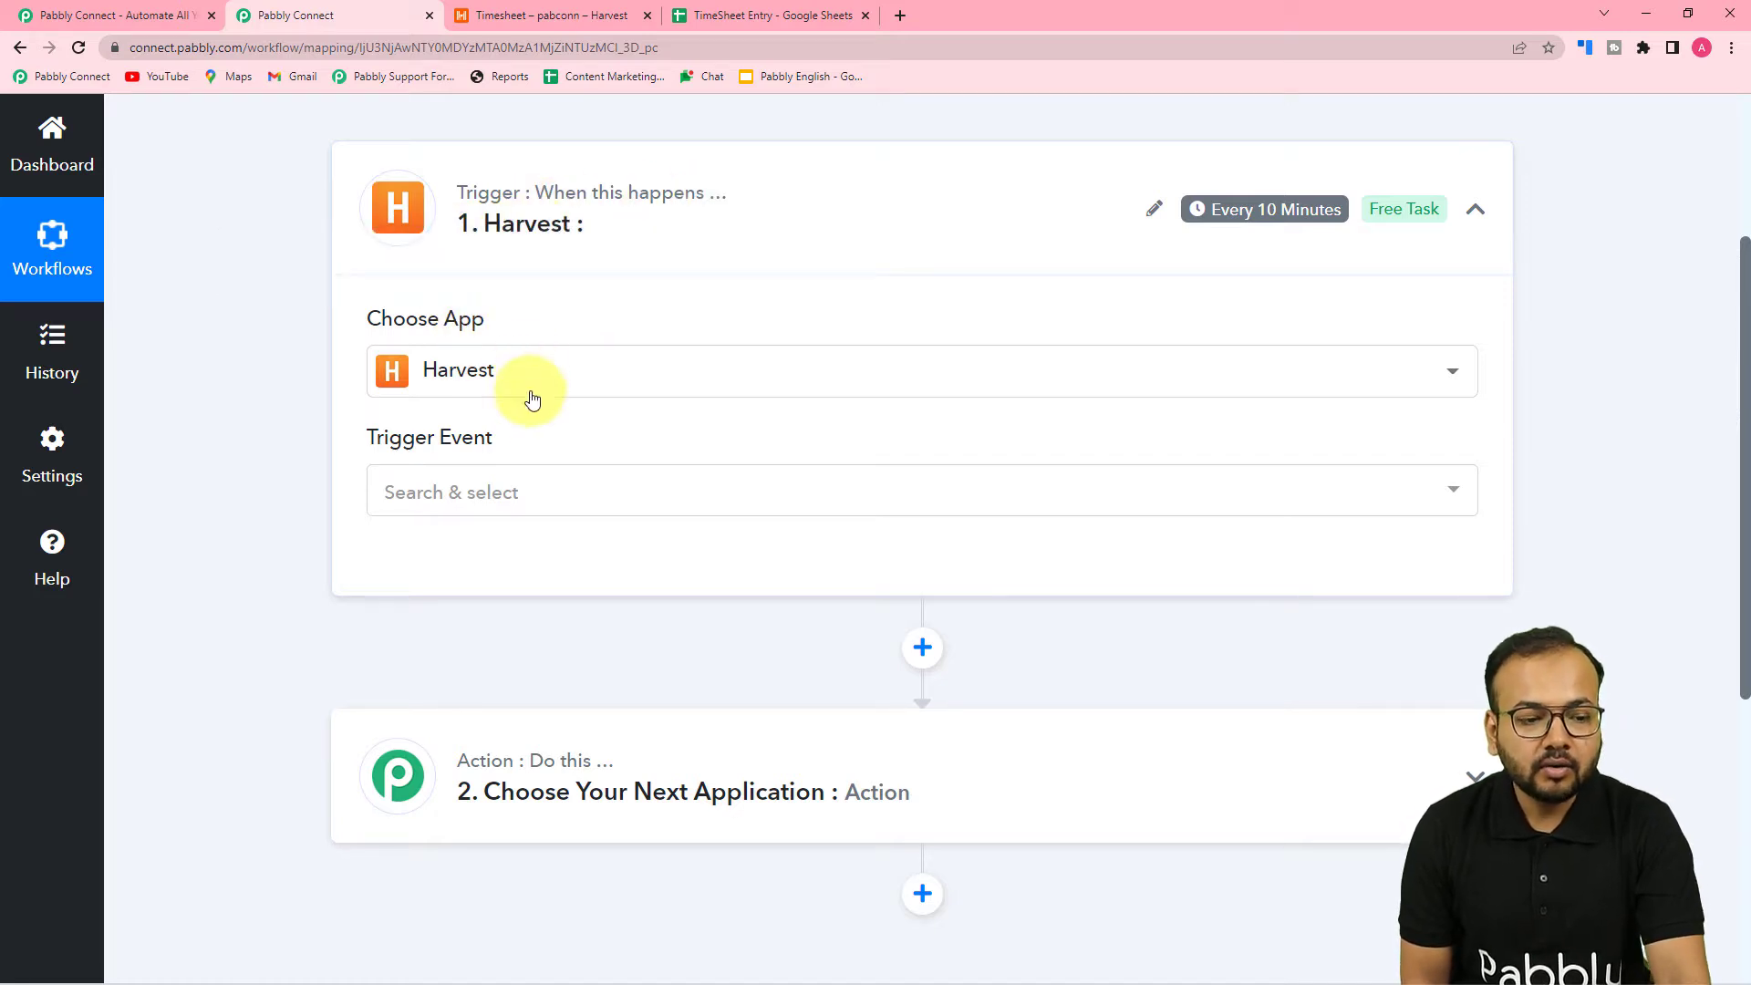
Expand the second workflow step and choose Google Sheets as its action application
{"action": "scroll", "coordinate": [527, 406], "scroll_direction": "down", "scroll_amount": 2}
{"action": "scroll", "coordinate": [526, 403], "scroll_direction": "down", "scroll_amount": 3}
{"action": "left_click", "coordinate": [477, 367]}
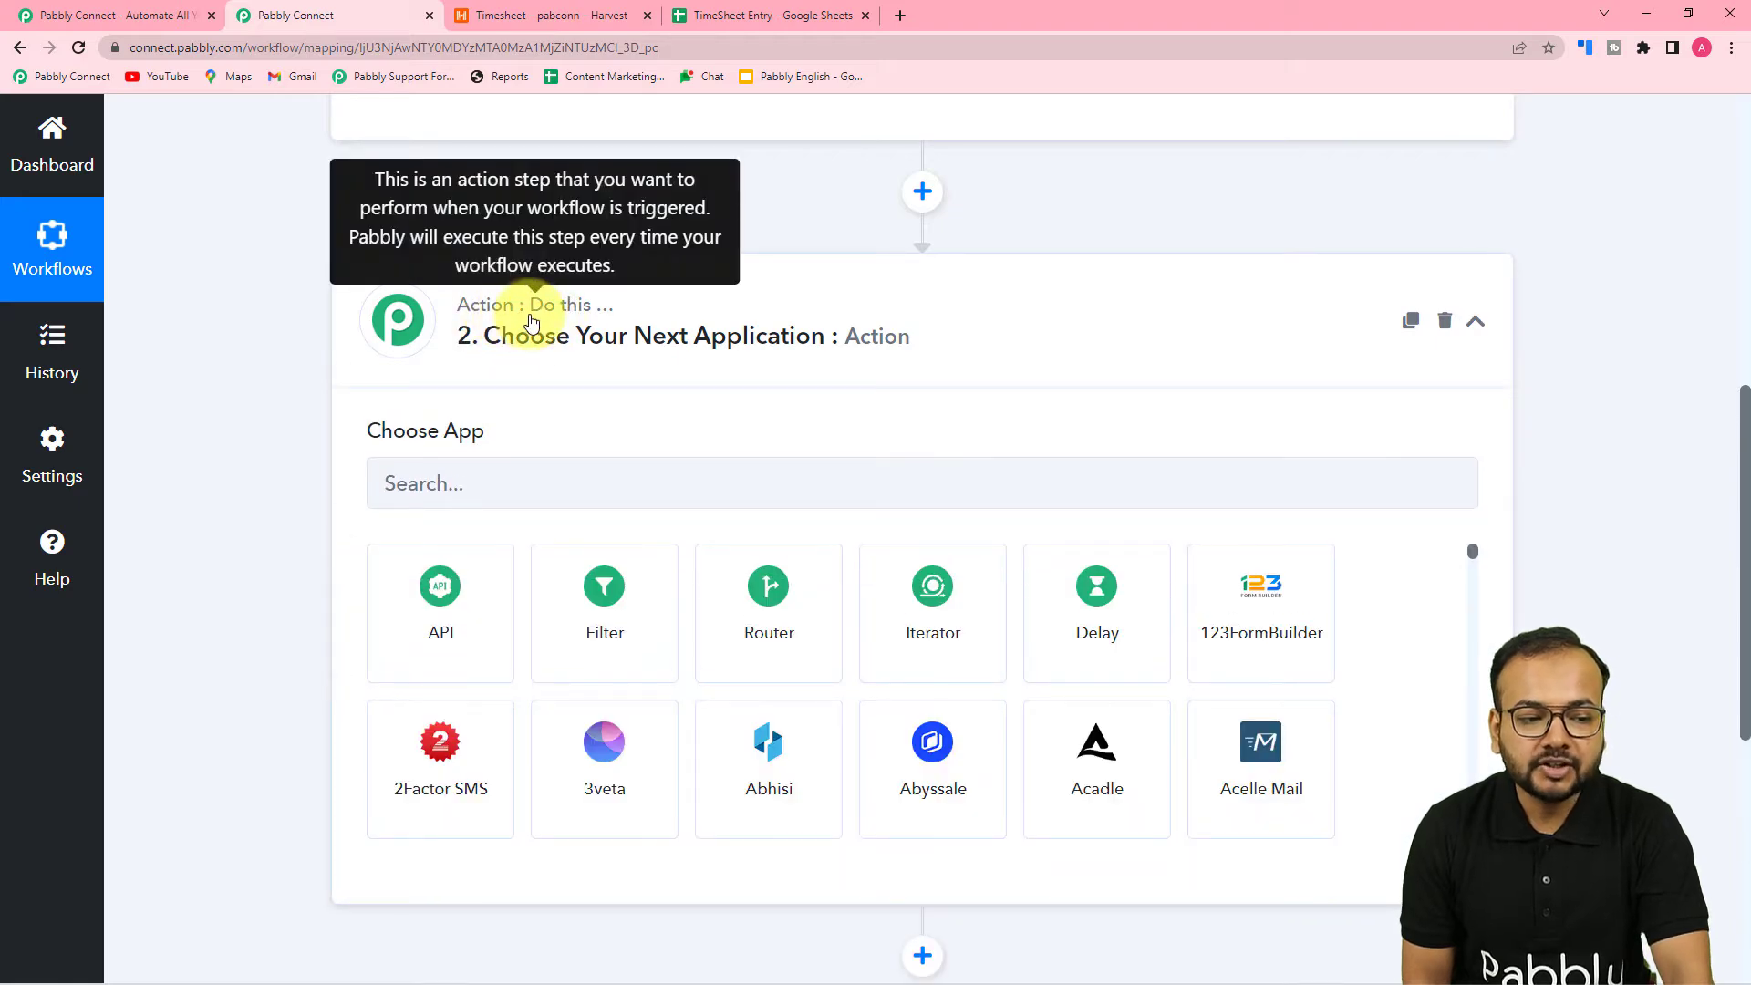
{"action": "scroll", "coordinate": [715, 397], "scroll_direction": "up", "scroll_amount": 2}
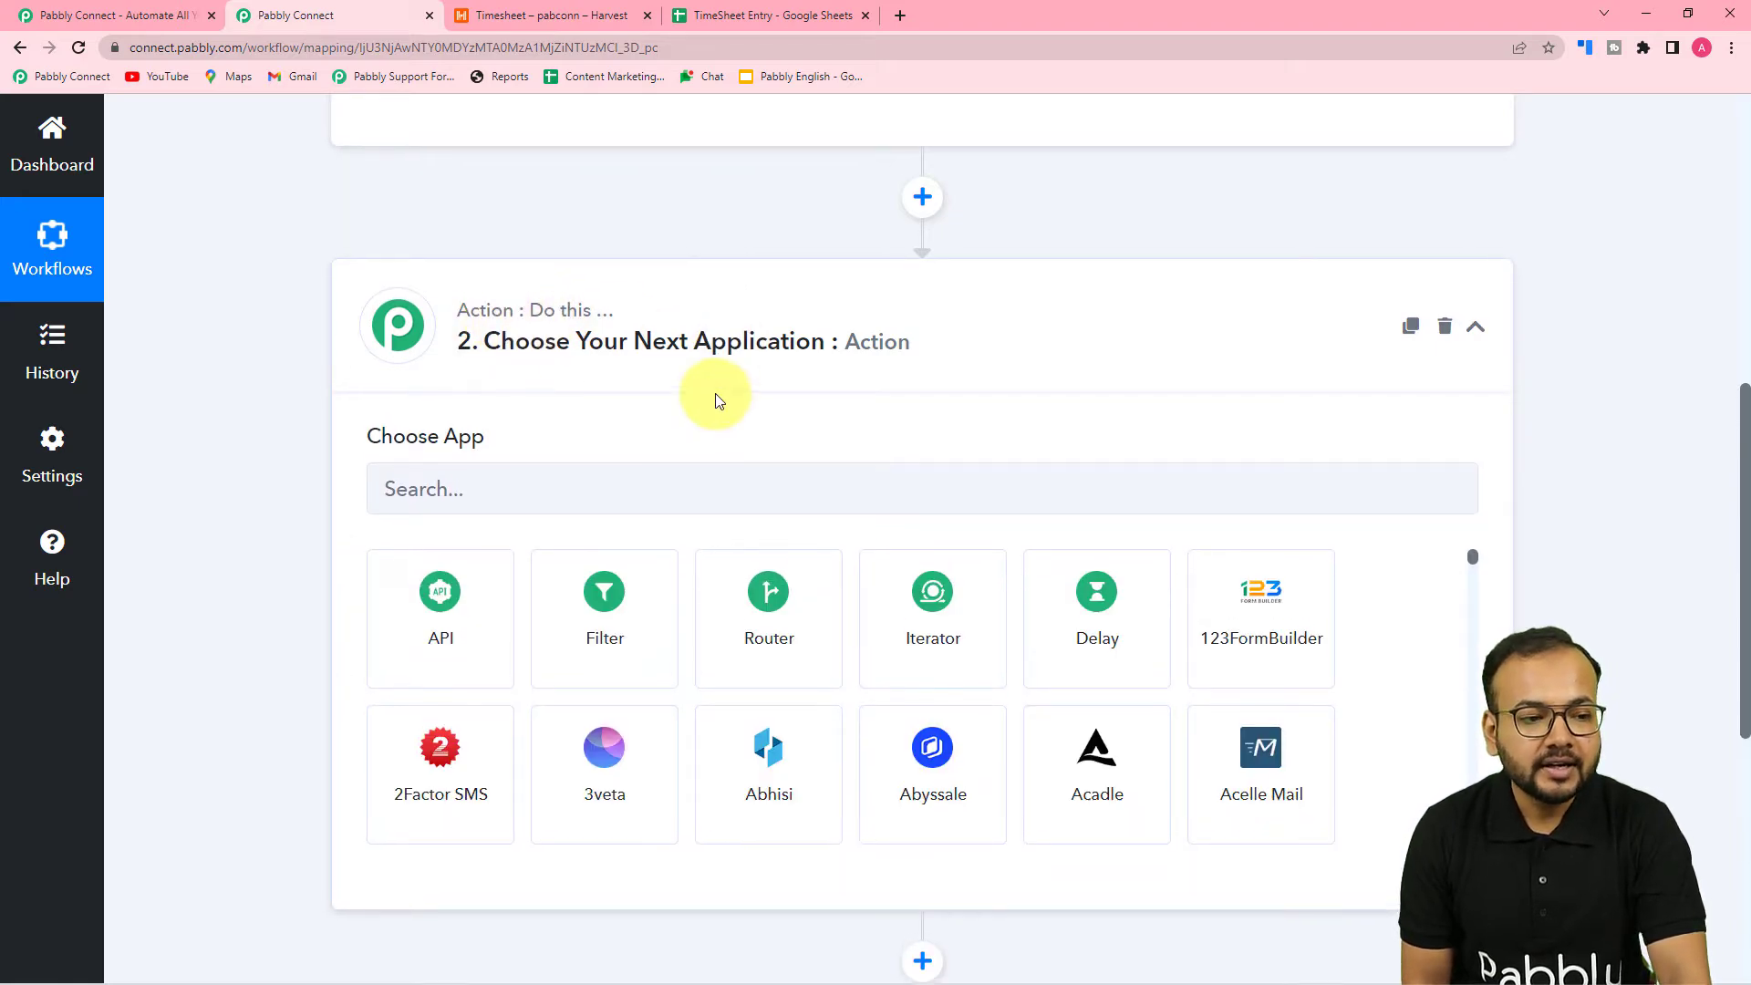
{"action": "scroll", "coordinate": [715, 395], "scroll_direction": "up", "scroll_amount": 4}
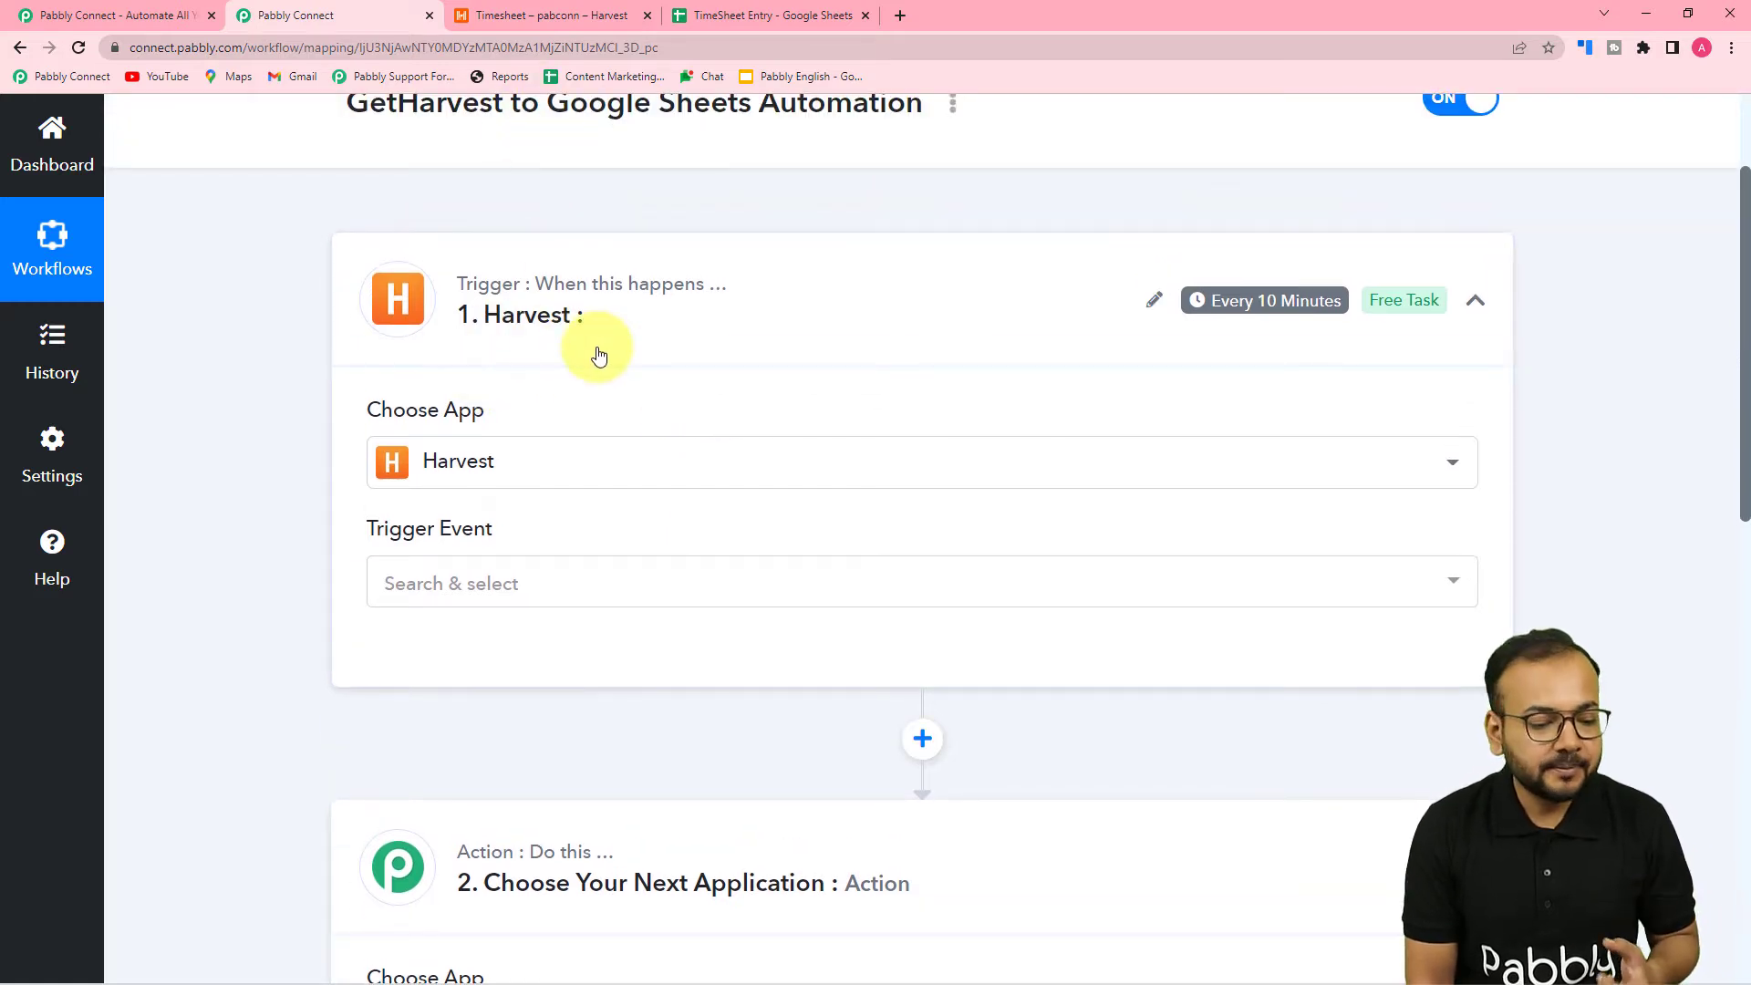
{"action": "scroll", "coordinate": [599, 355], "scroll_direction": "down", "scroll_amount": 6}
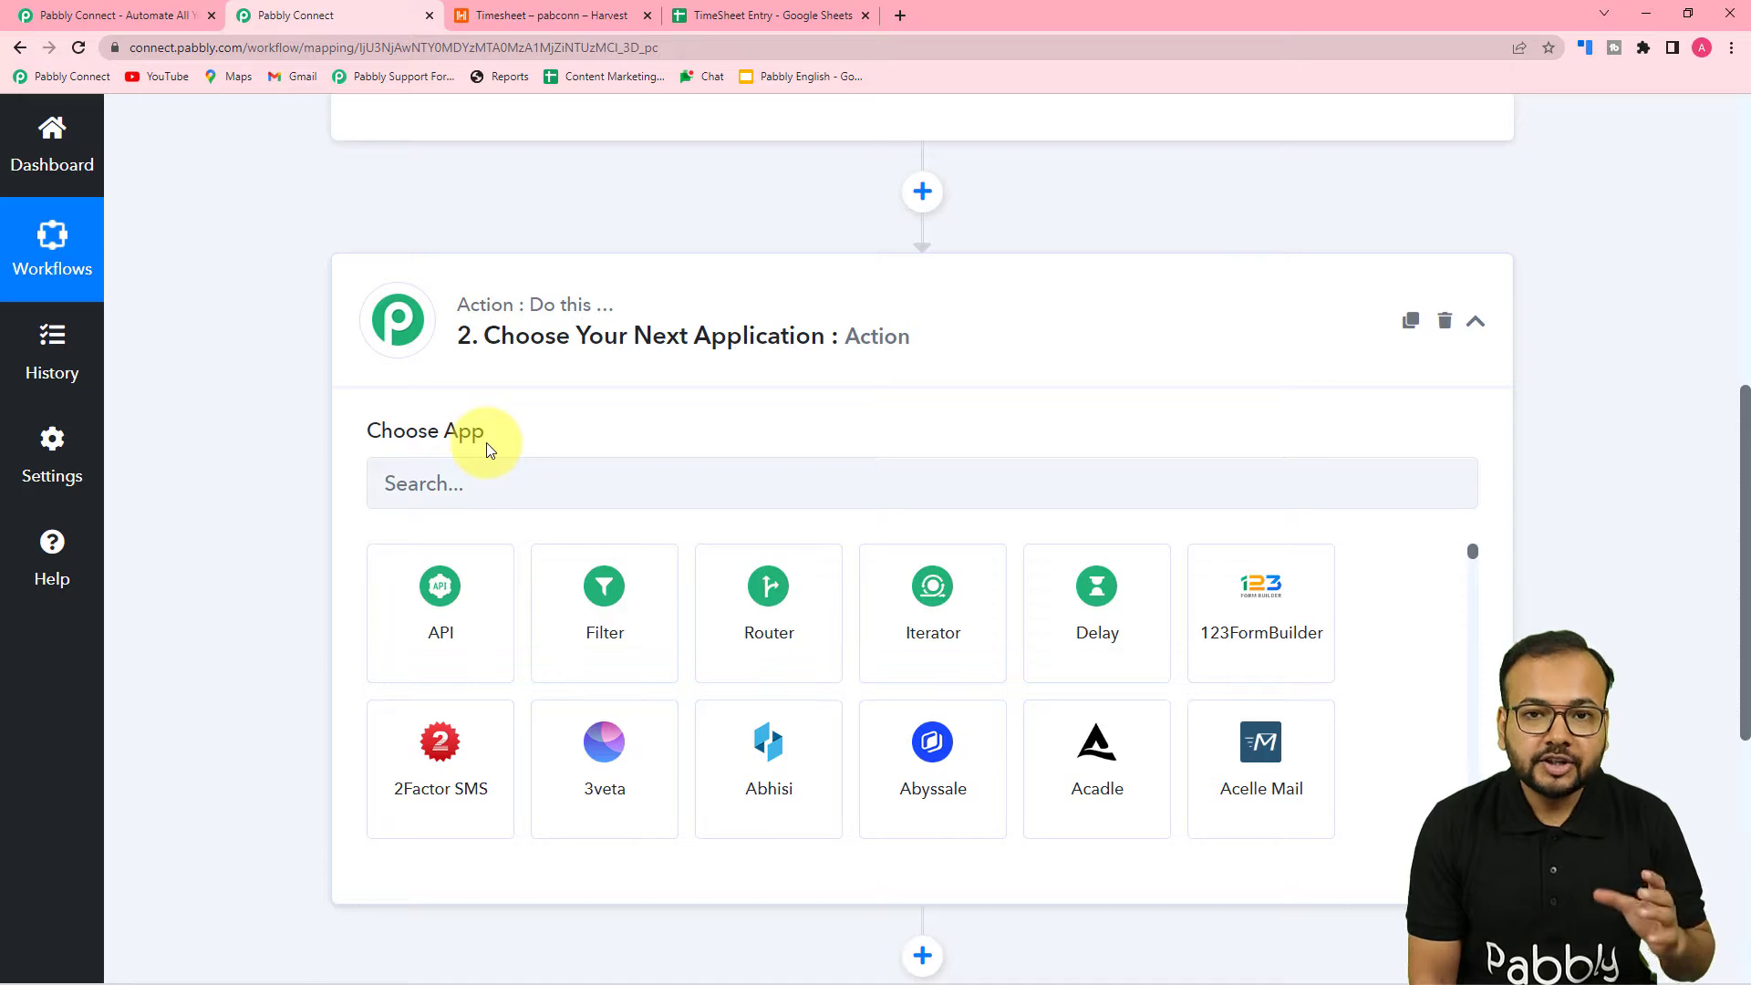
{"action": "scroll", "coordinate": [485, 441], "scroll_direction": "up", "scroll_amount": 2}
{"action": "scroll", "coordinate": [489, 450], "scroll_direction": "down", "scroll_amount": 2}
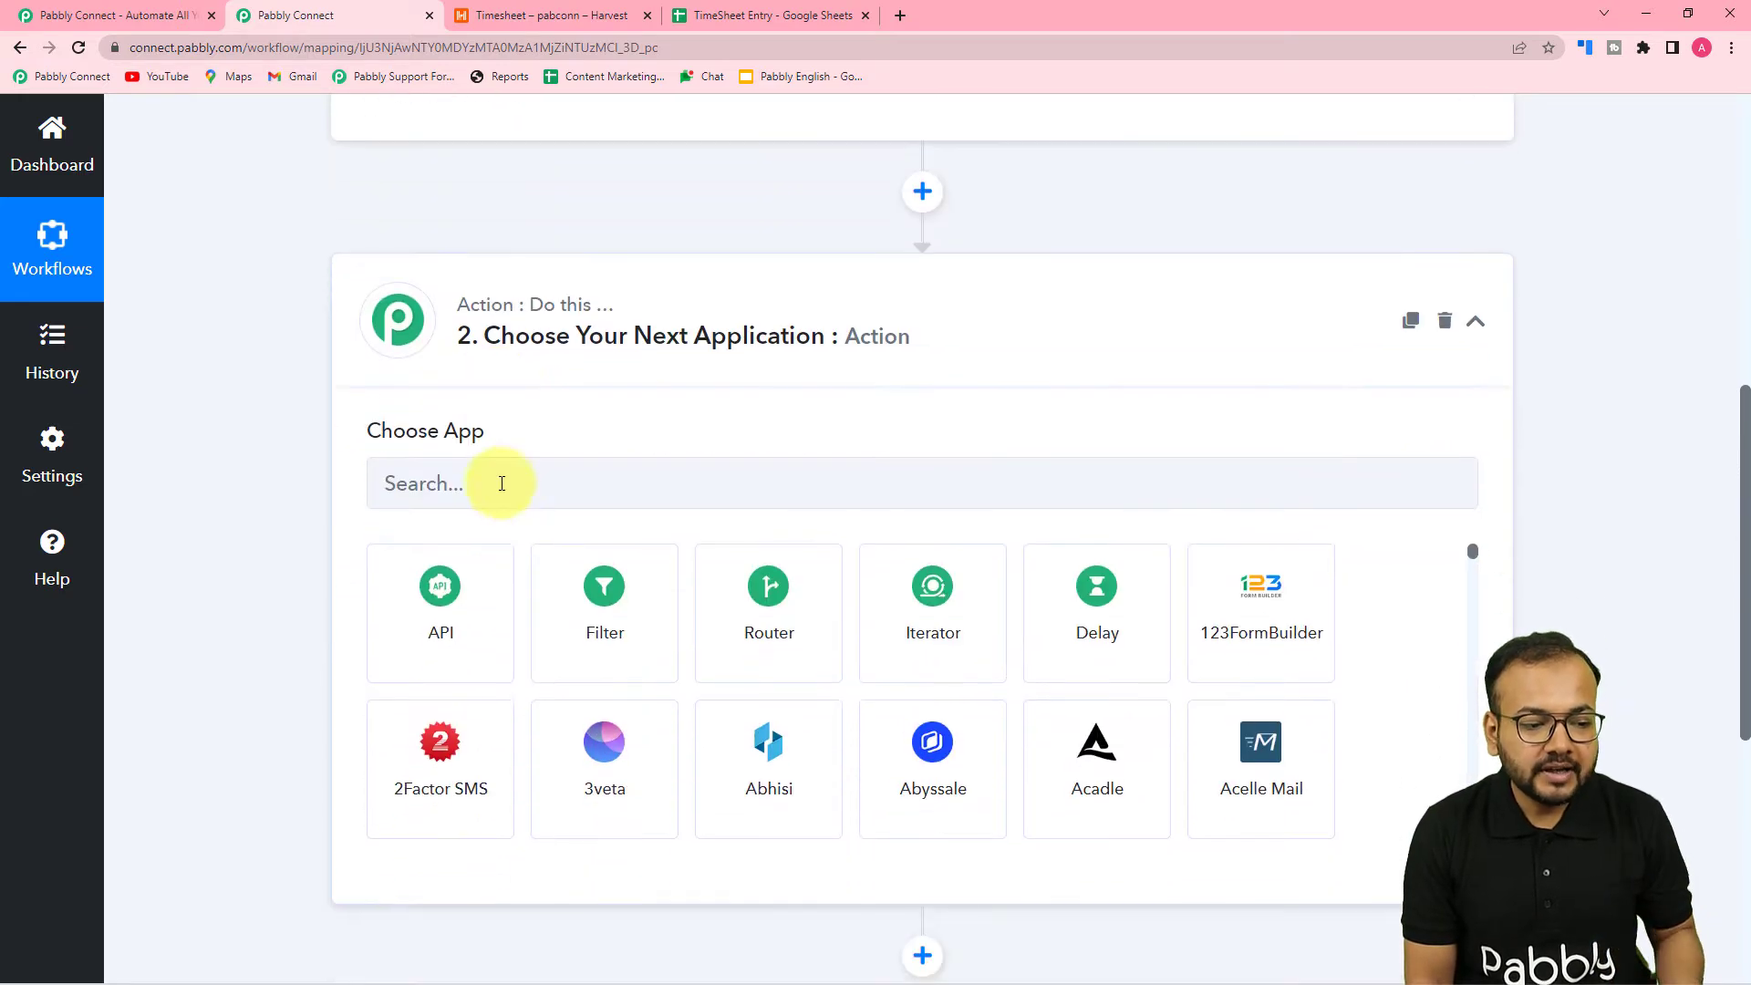
{"action": "left_click", "coordinate": [533, 490]}
{"action": "type", "text": "googl"}
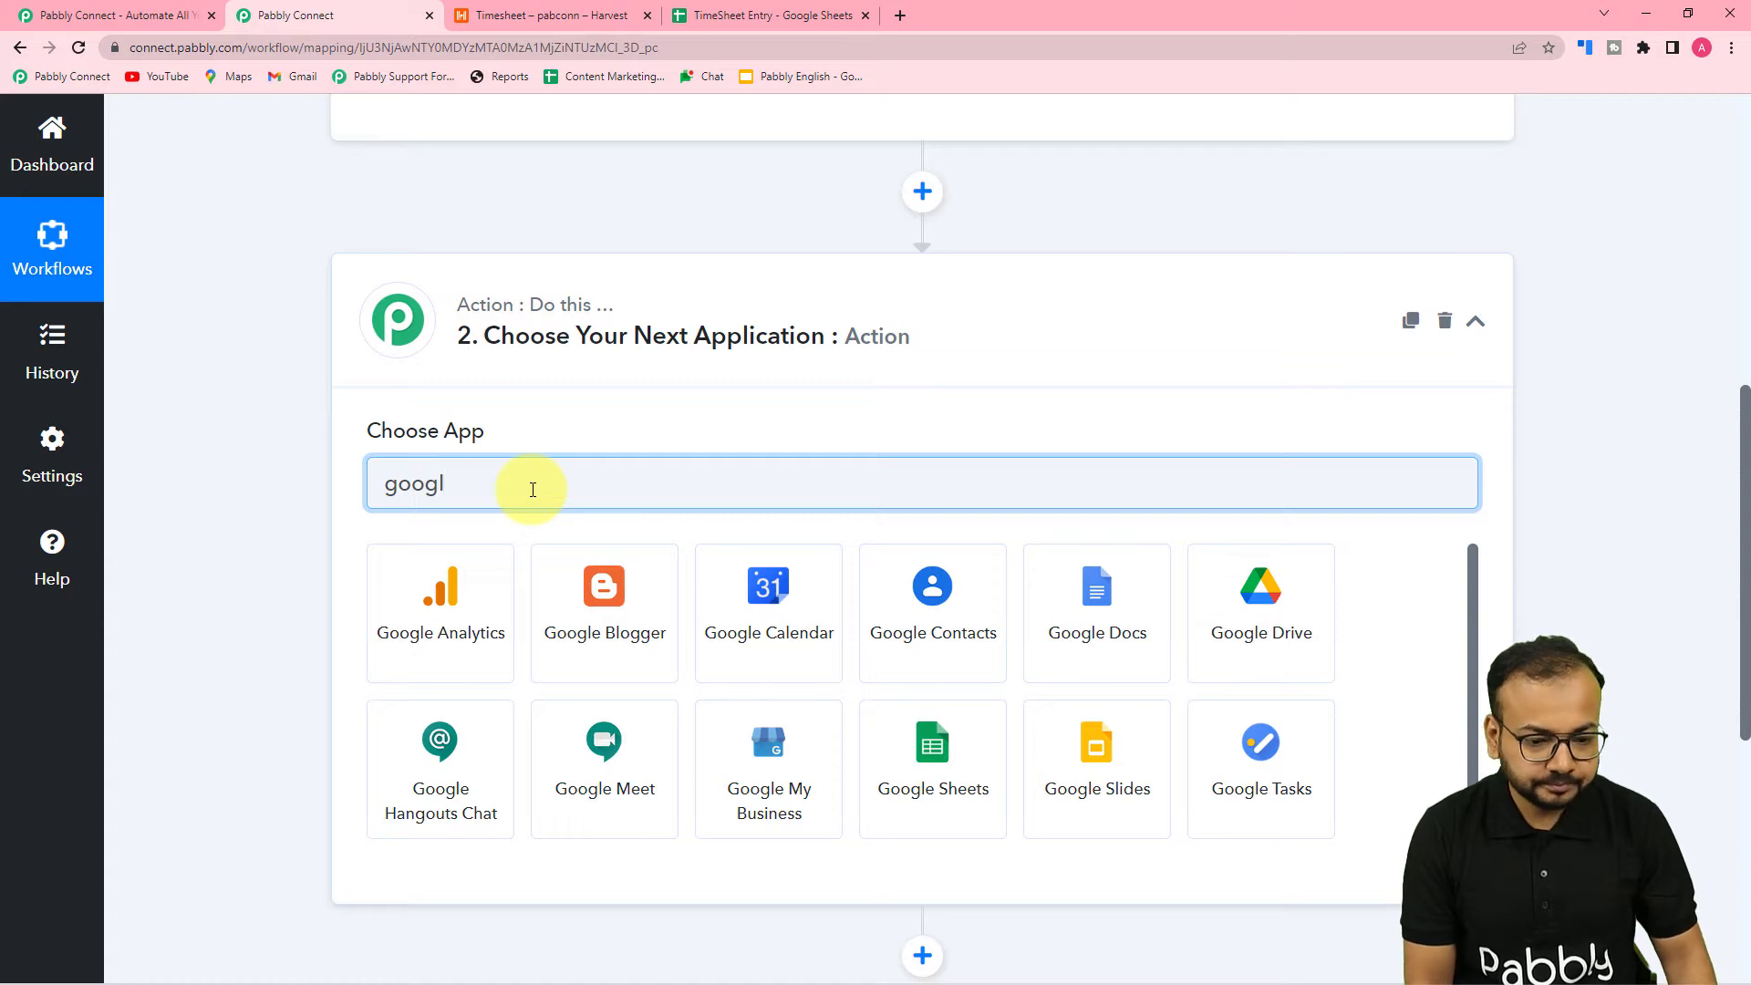
{"action": "left_click", "coordinate": [929, 785]}
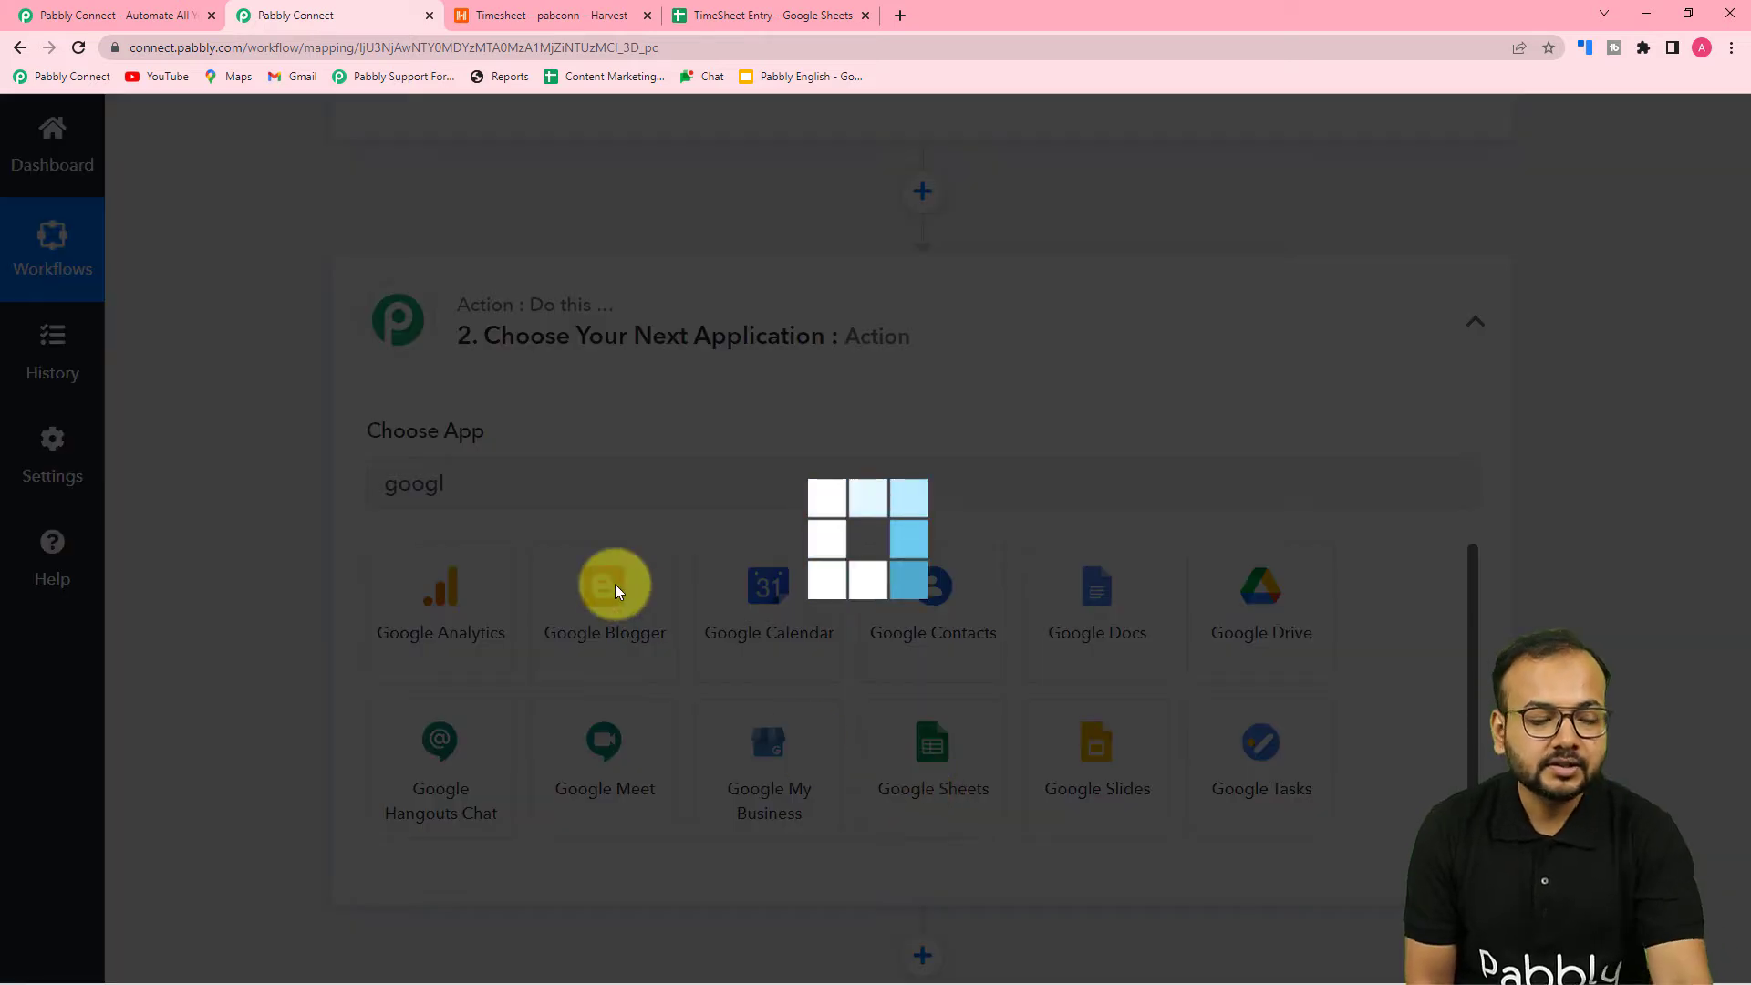
Set the Harvest trigger event to New Timesheet Entry
{"action": "scroll", "coordinate": [319, 493], "scroll_direction": "up", "scroll_amount": 5}
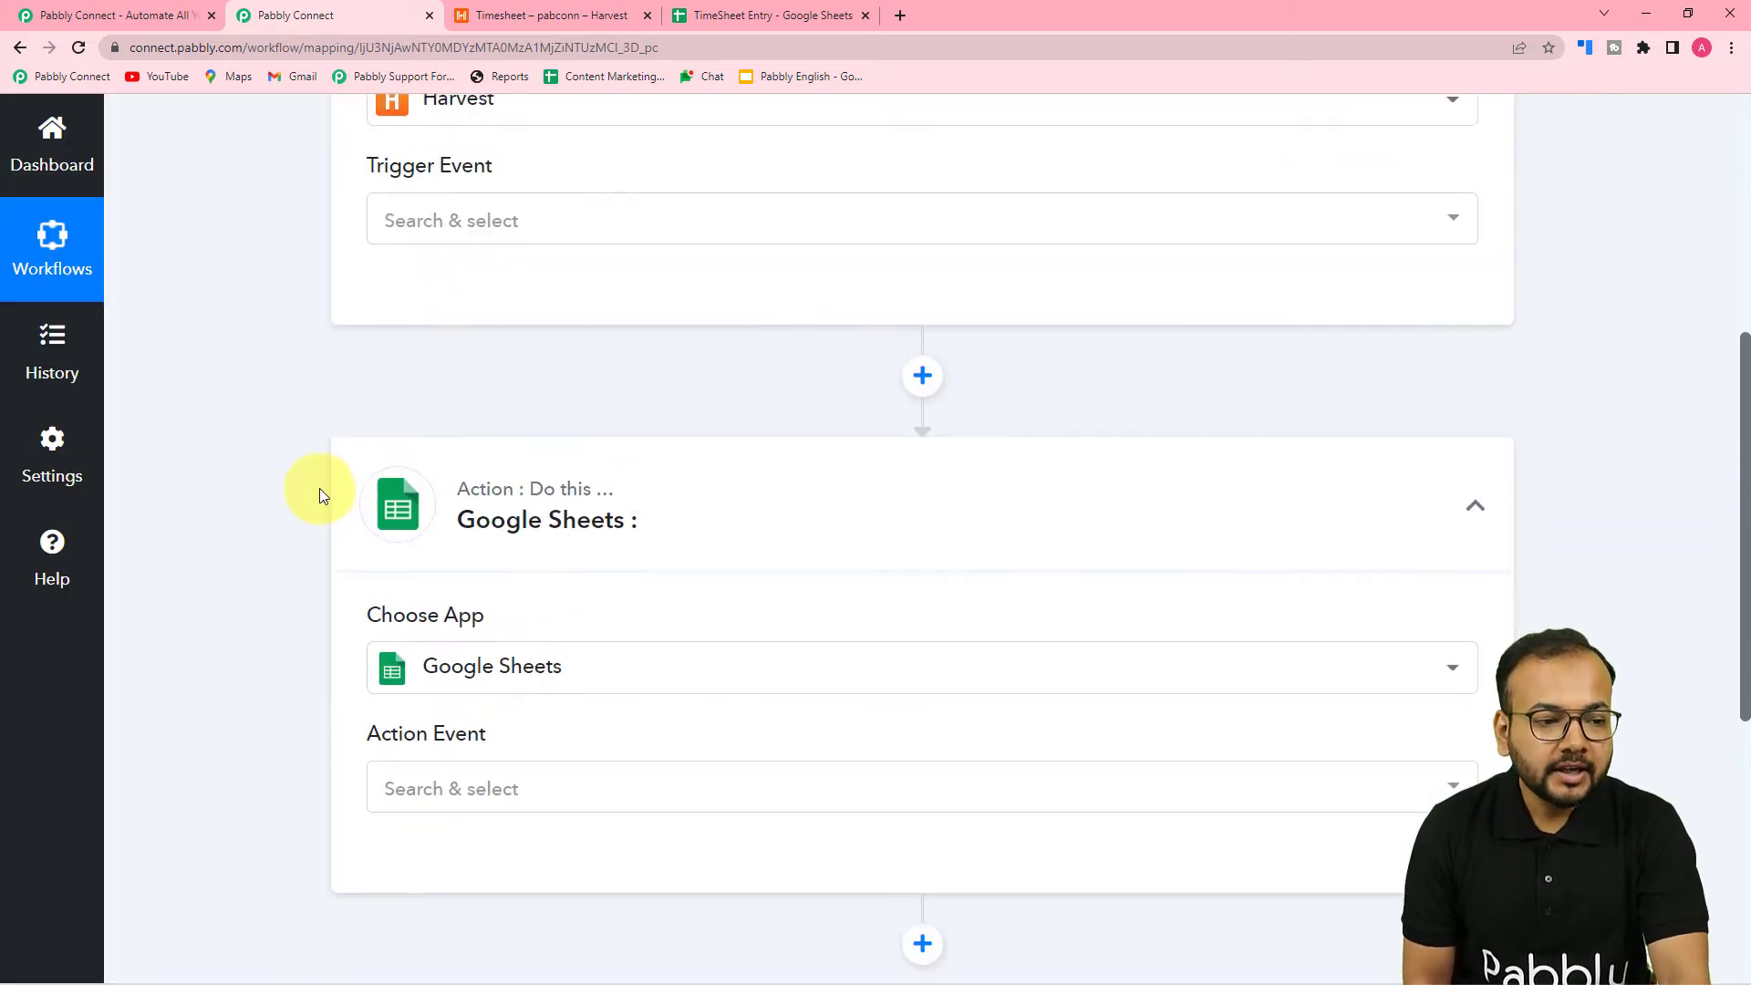
{"action": "scroll", "coordinate": [319, 494], "scroll_direction": "up", "scroll_amount": 1}
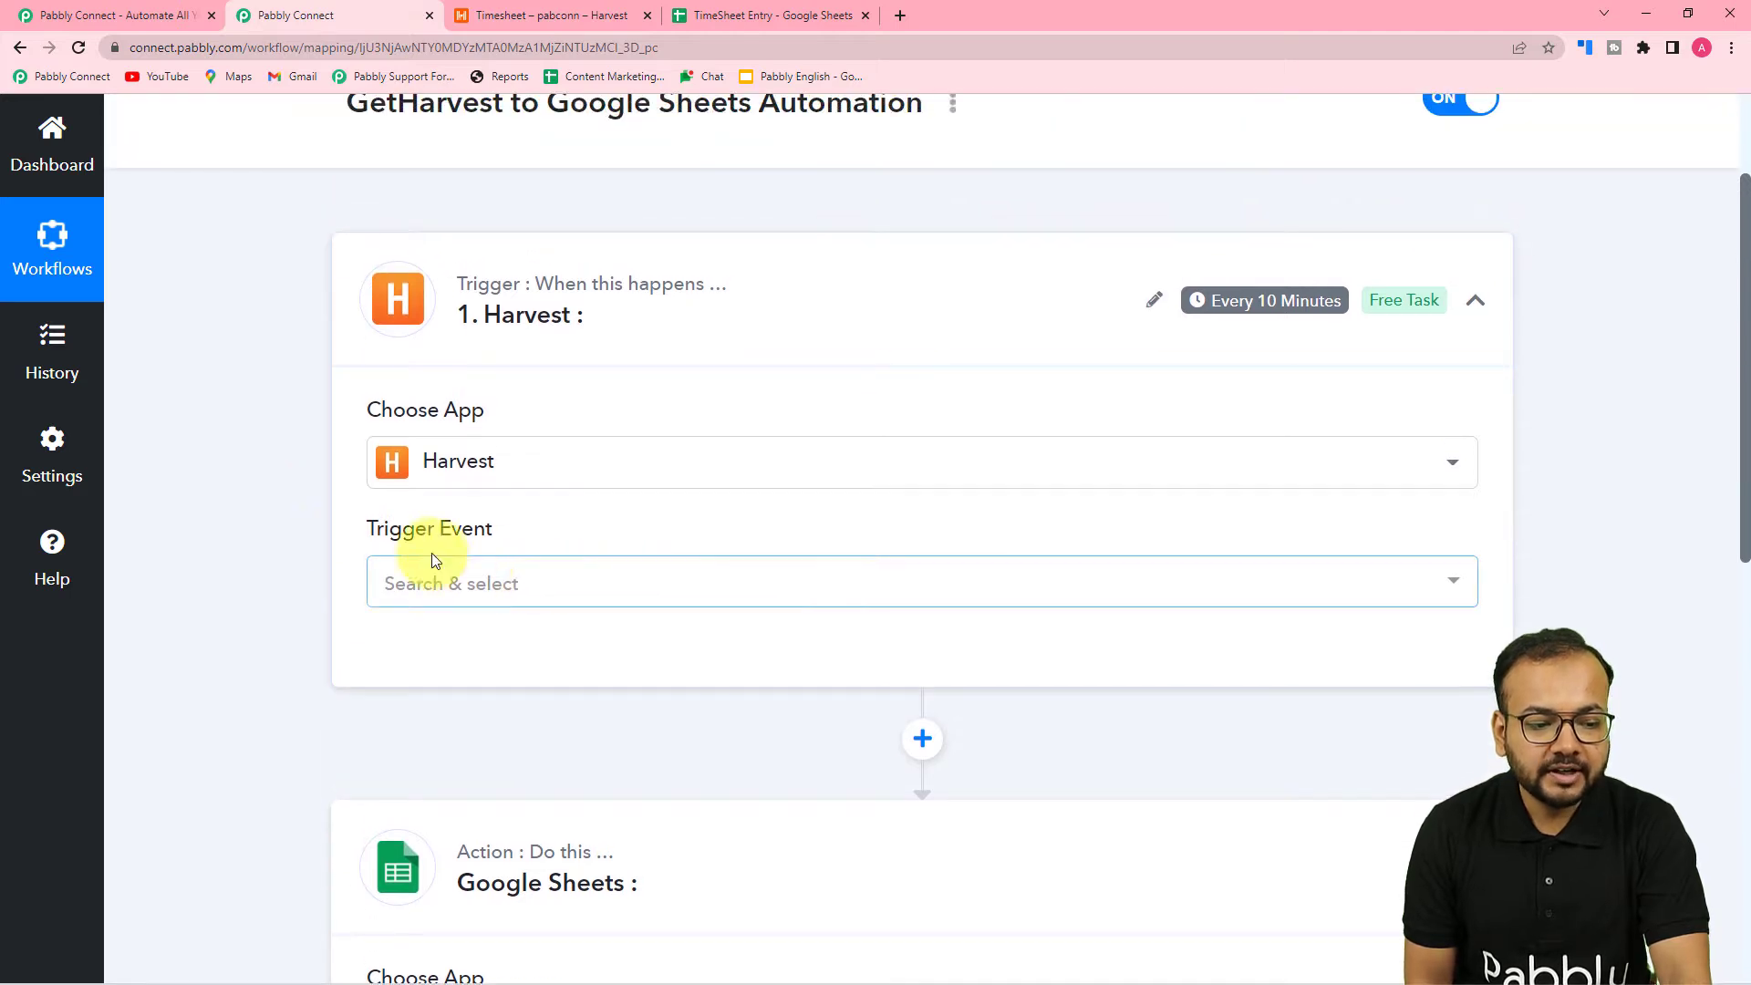
{"action": "left_click", "coordinate": [457, 580]}
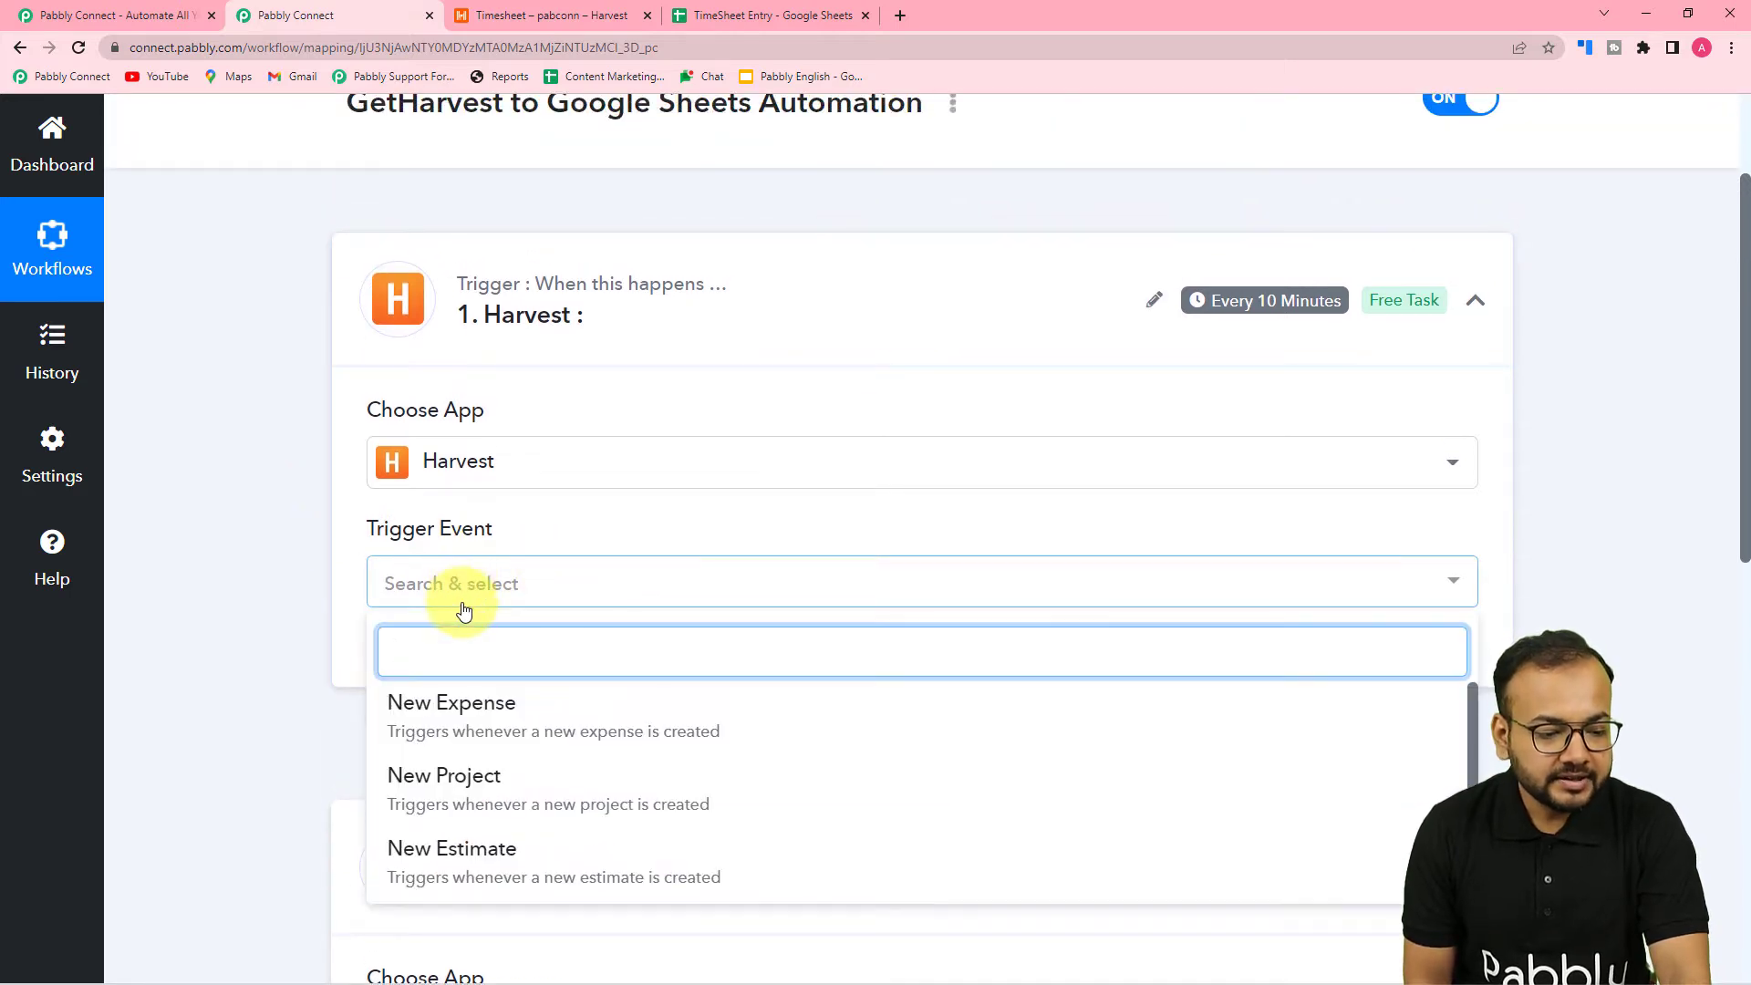
{"action": "scroll", "coordinate": [442, 755], "scroll_direction": "down", "scroll_amount": 1}
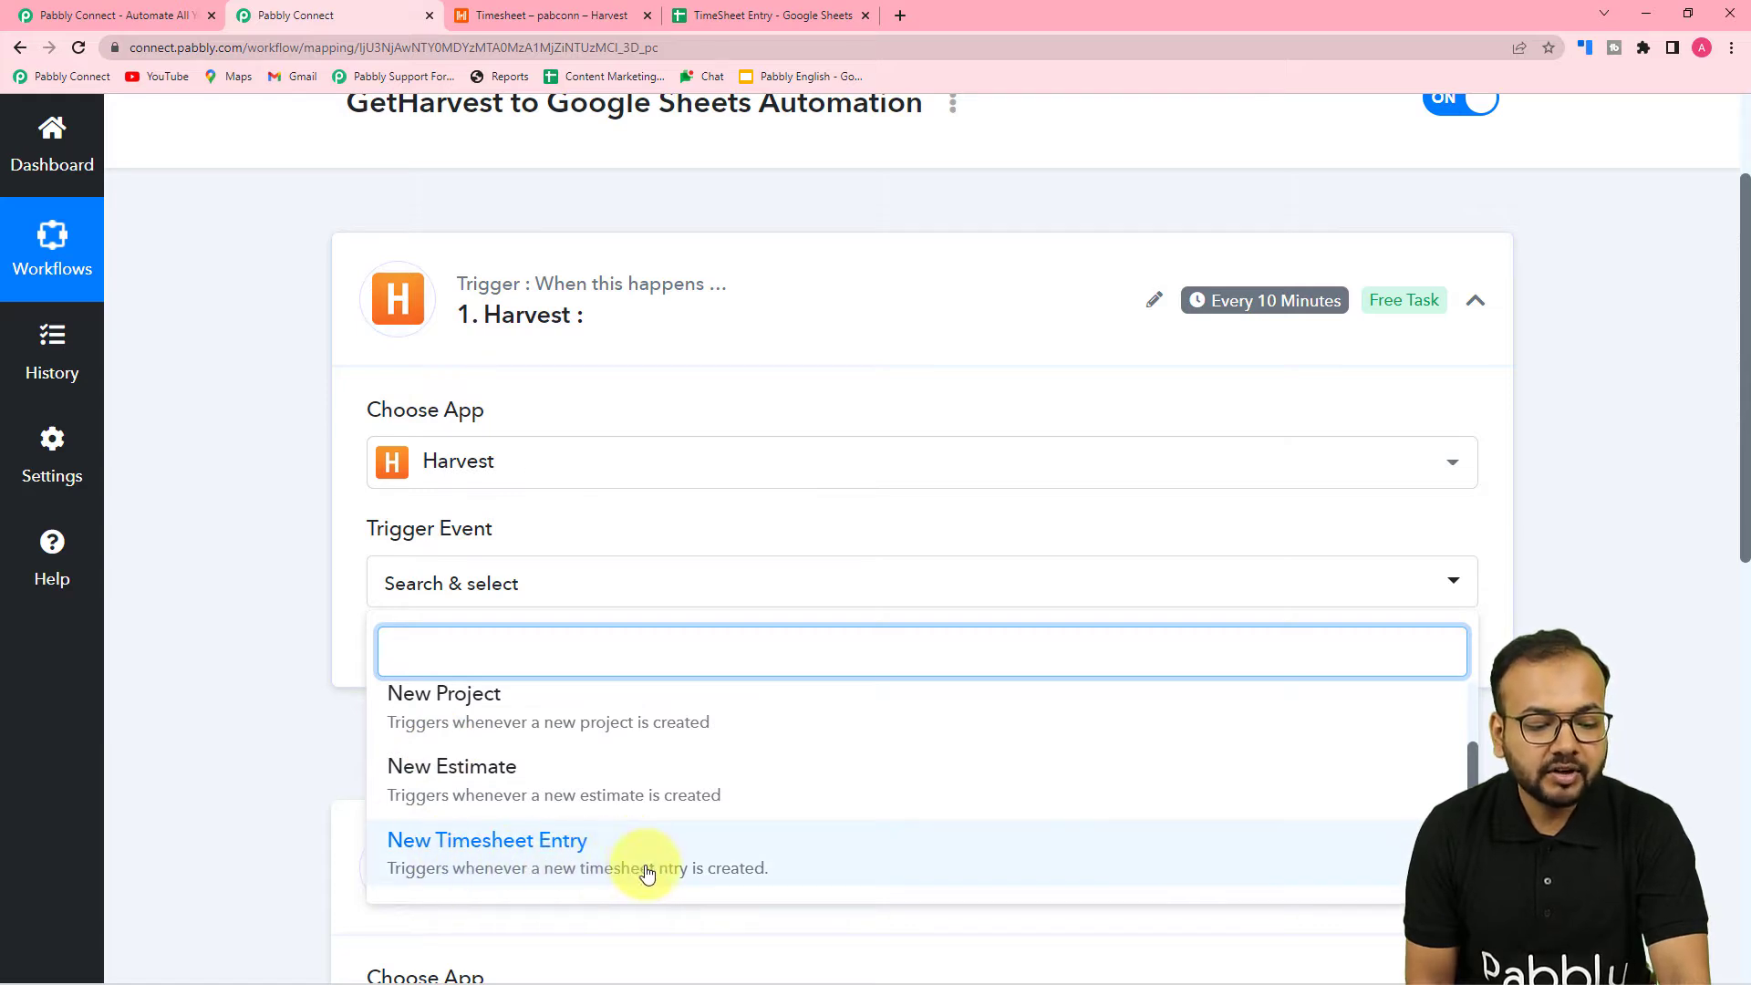
{"action": "left_click", "coordinate": [682, 852]}
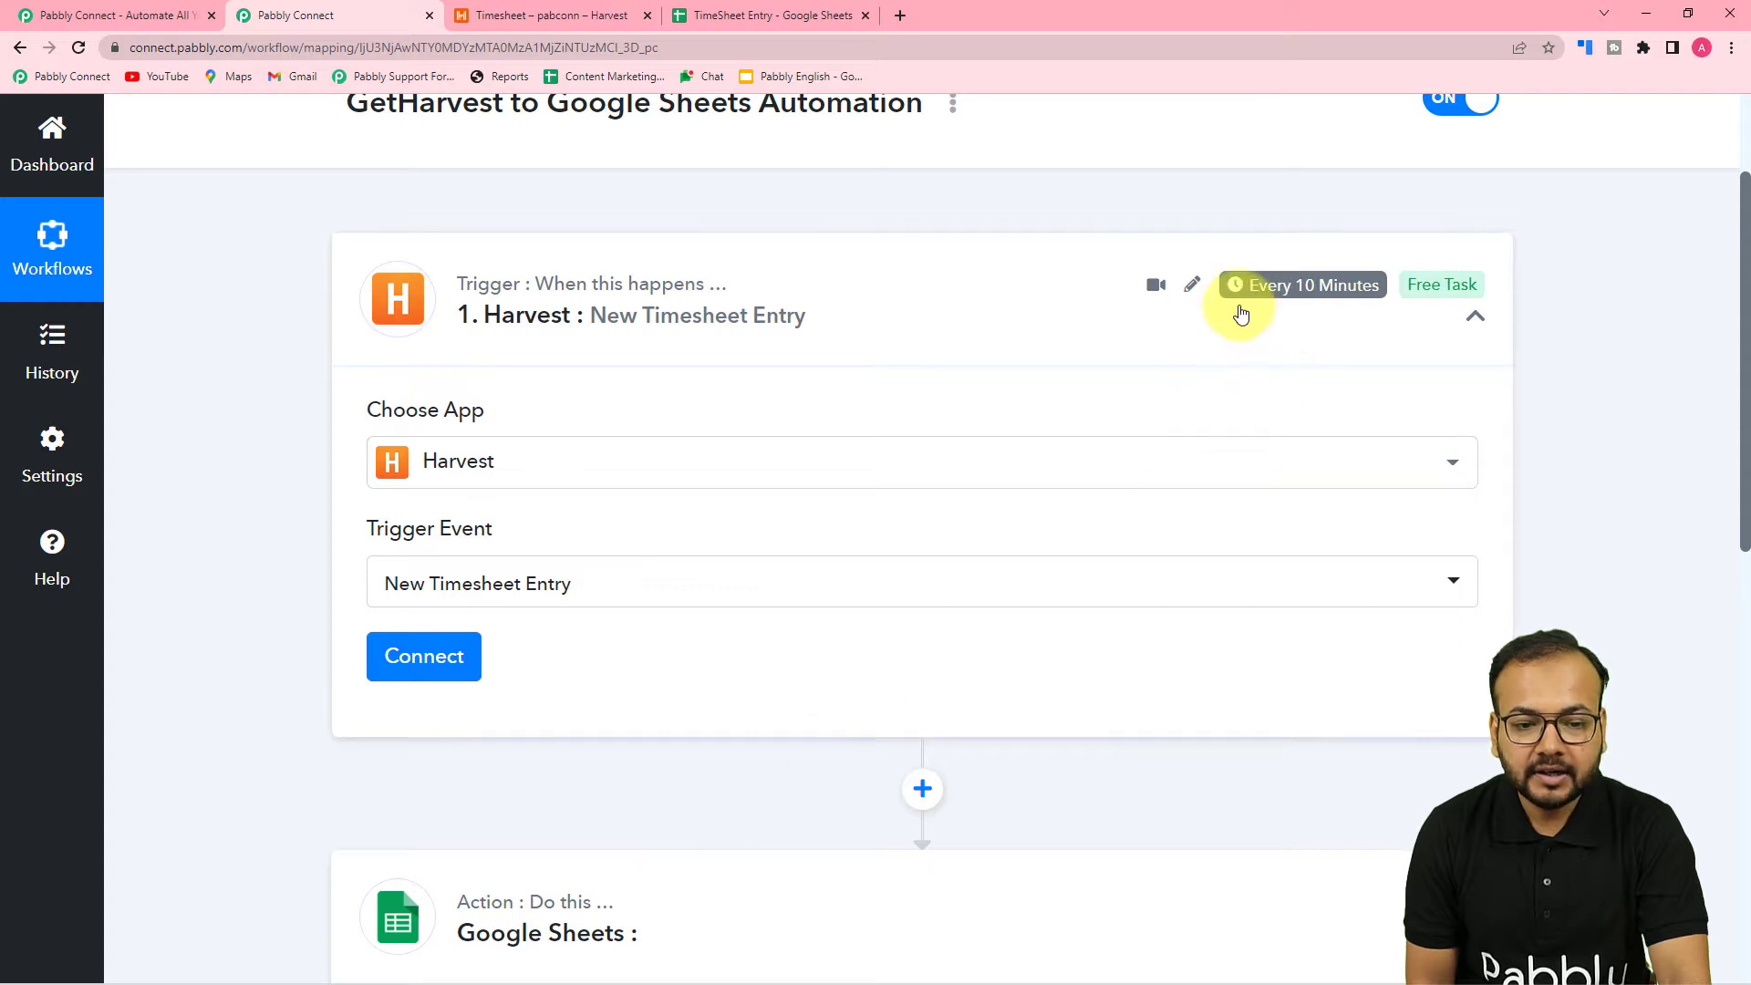
{"action": "mouse_move", "coordinate": [1281, 306]}
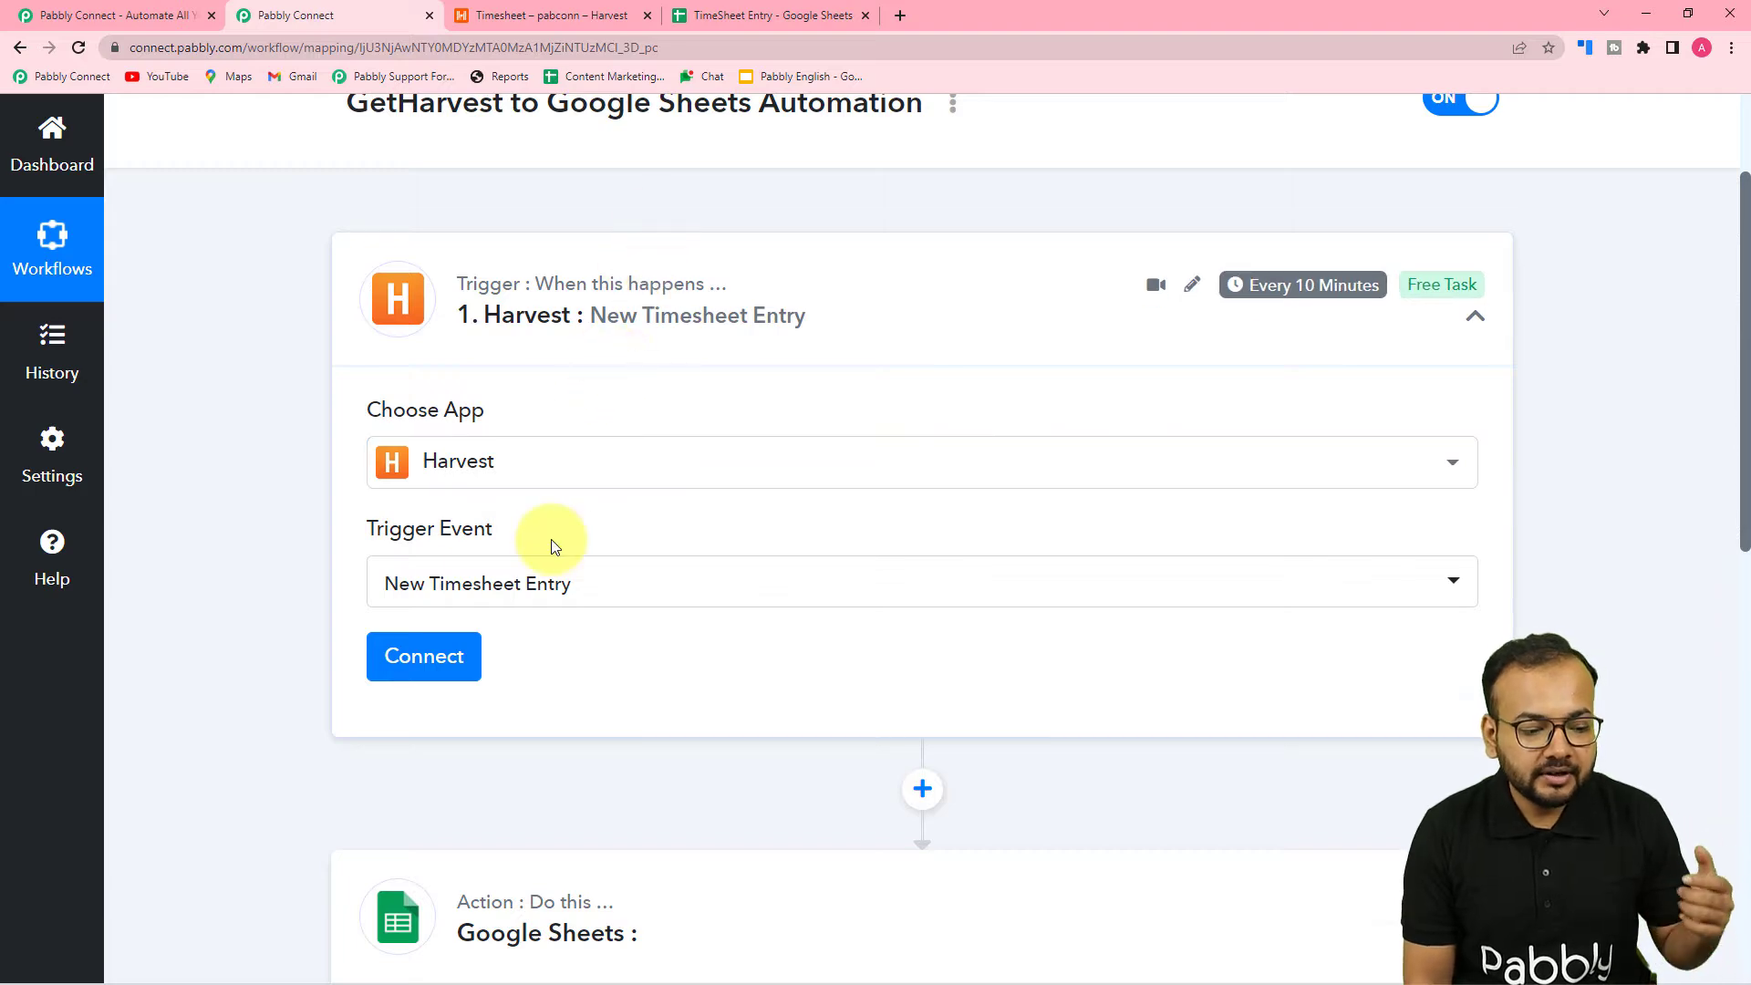
{"action": "scroll", "coordinate": [548, 540], "scroll_direction": "down", "scroll_amount": 3}
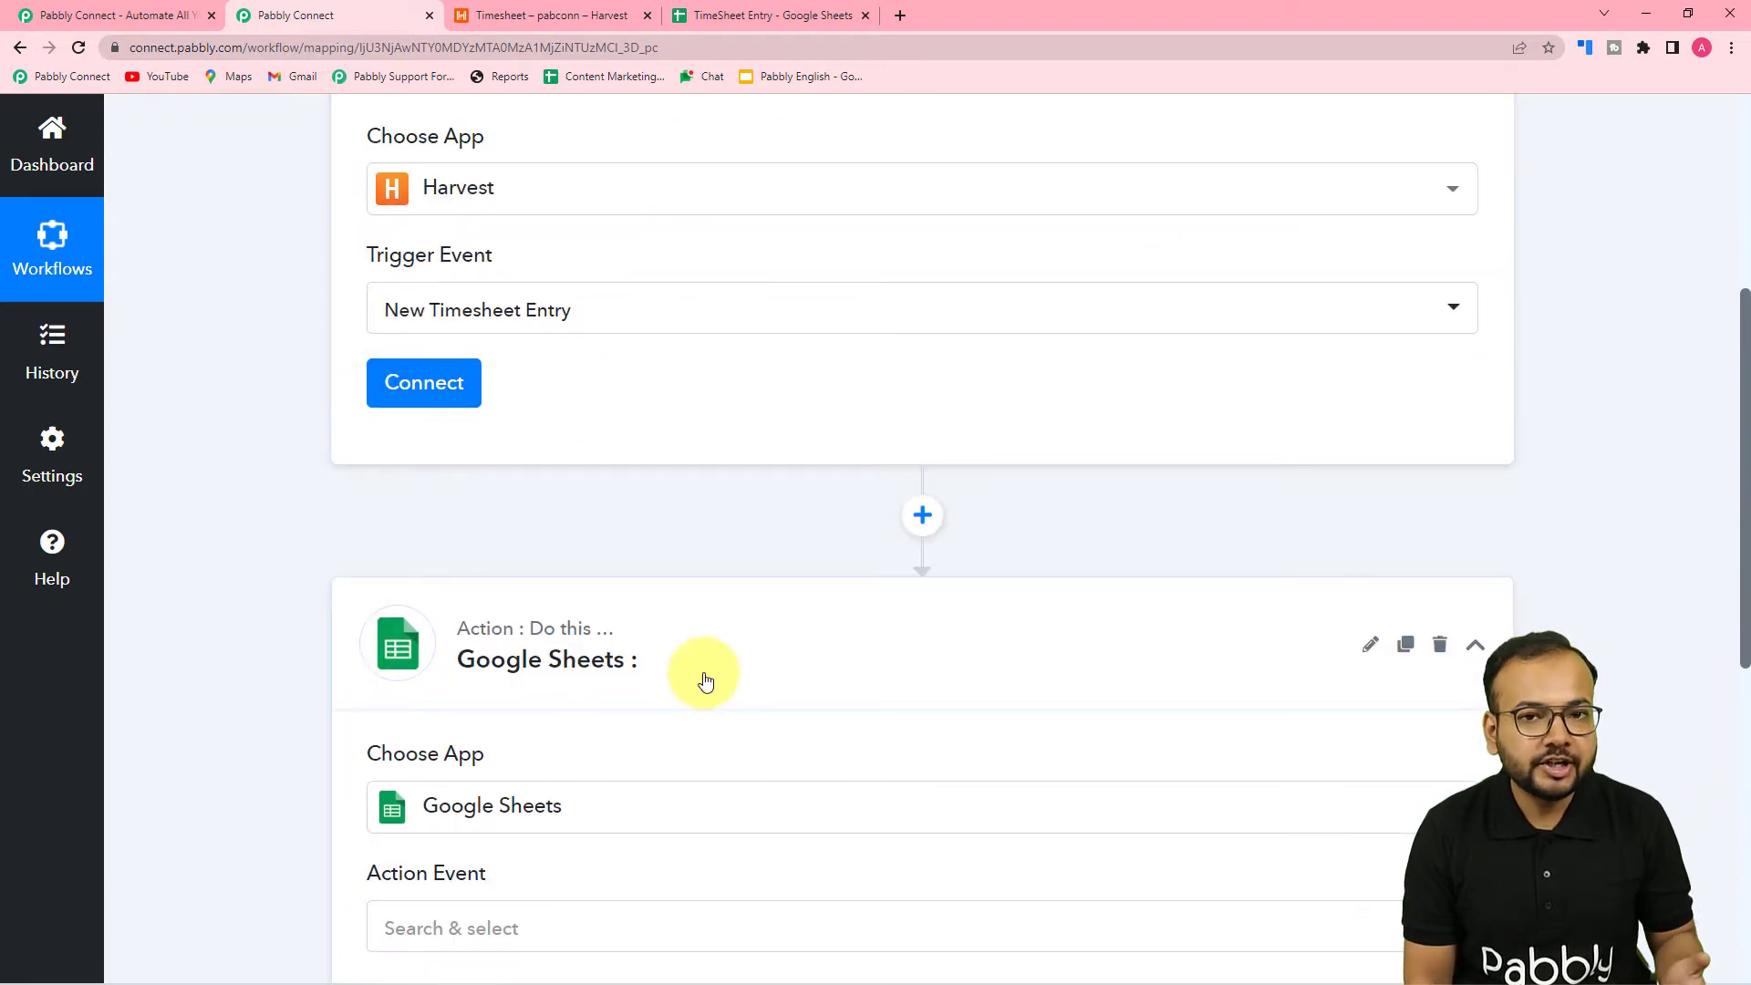
{"action": "scroll", "coordinate": [705, 680], "scroll_direction": "up", "scroll_amount": 5}
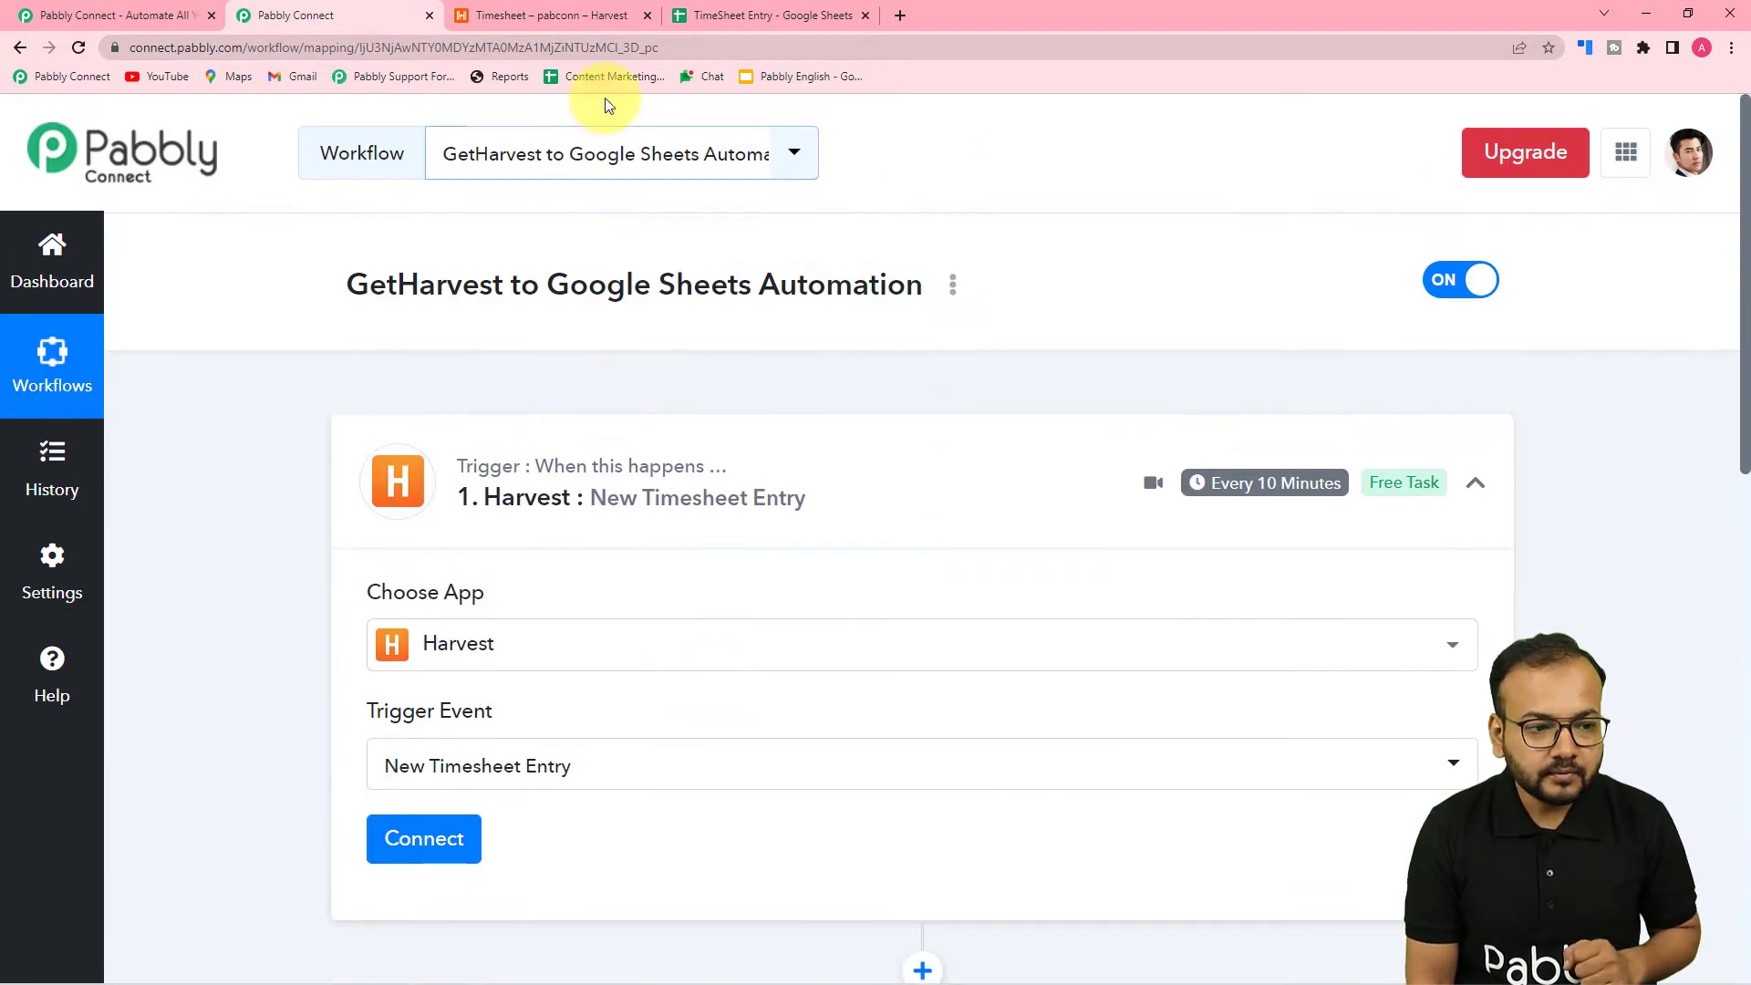
Switch to the Harvest timesheet and start a new time entry for Example Project with Marketing as the task
{"action": "left_click", "coordinate": [548, 19]}
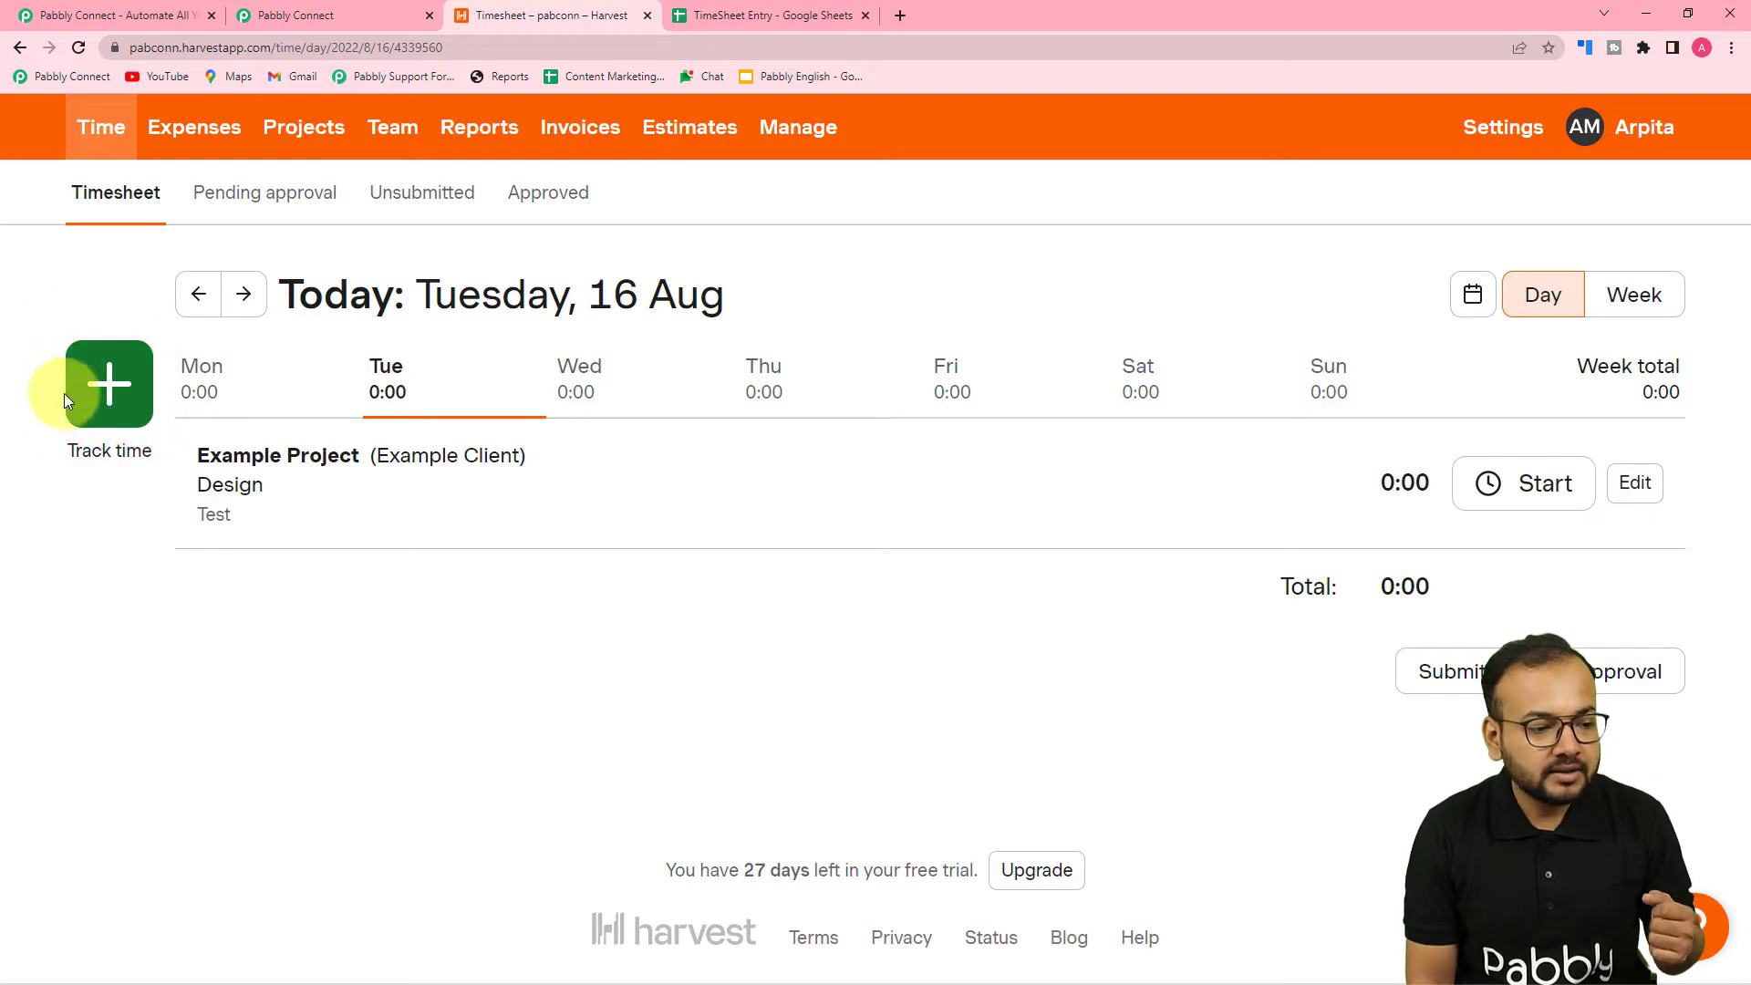
{"action": "left_click", "coordinate": [109, 419]}
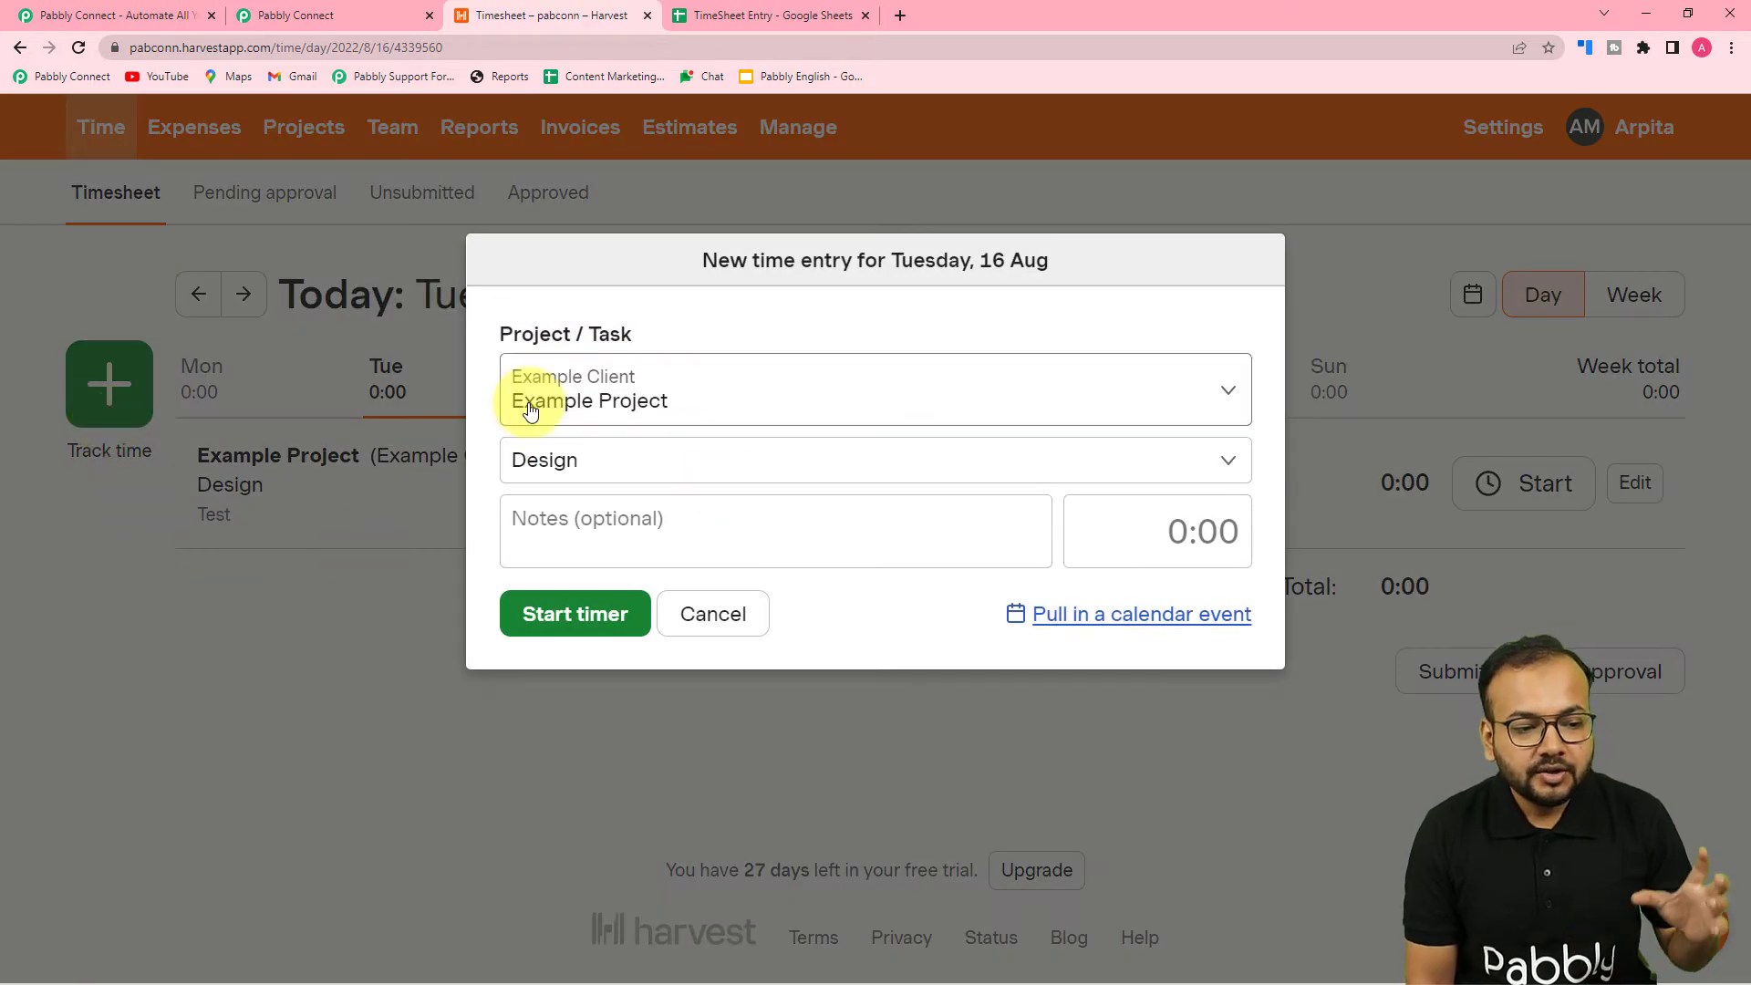
{"action": "left_click", "coordinate": [588, 415]}
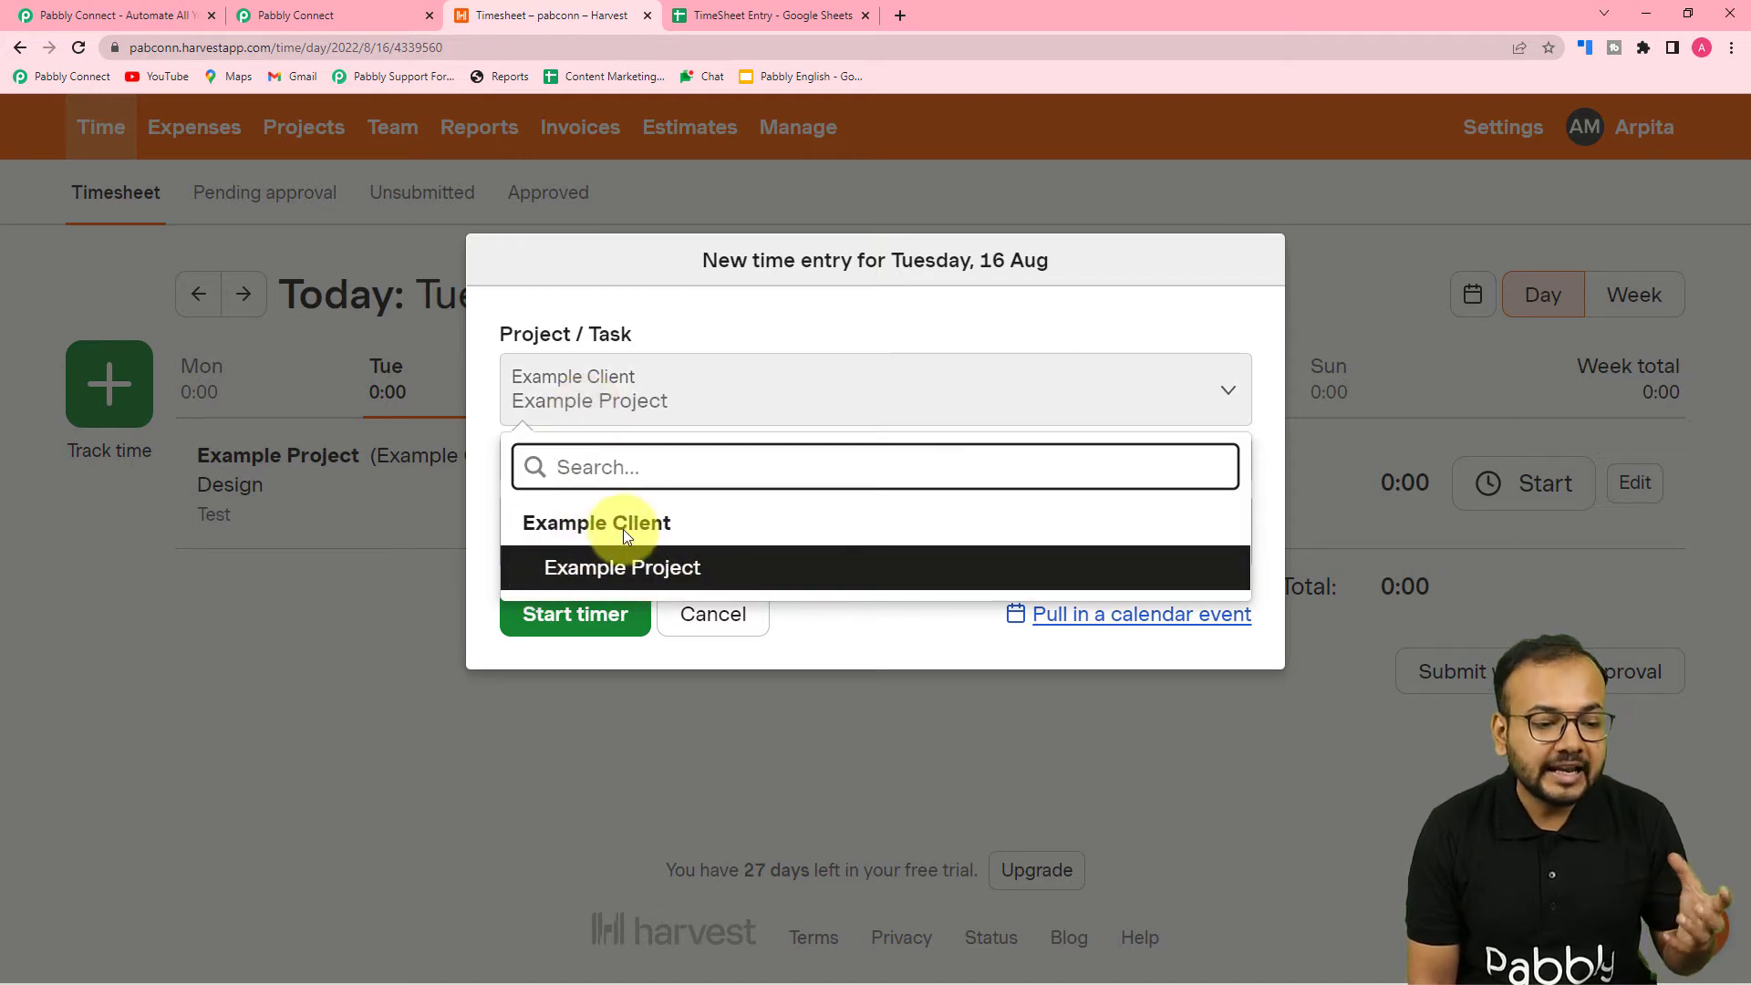
{"action": "left_click", "coordinate": [579, 567]}
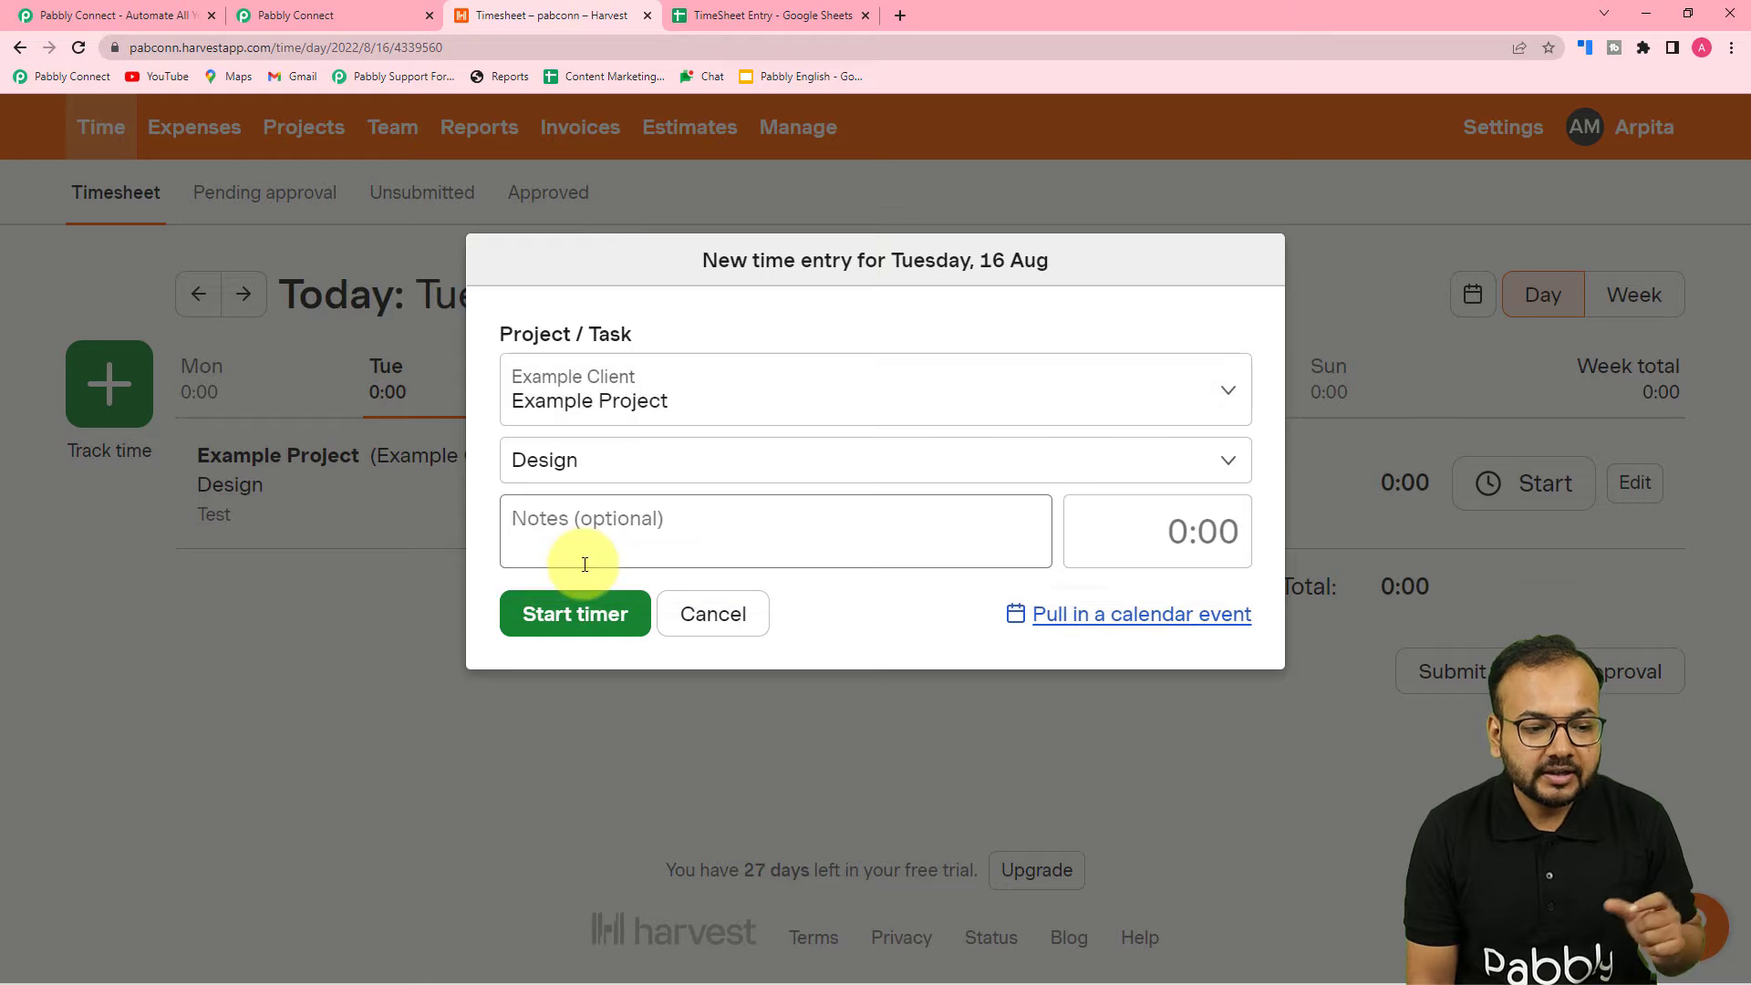
{"action": "left_click", "coordinate": [562, 458]}
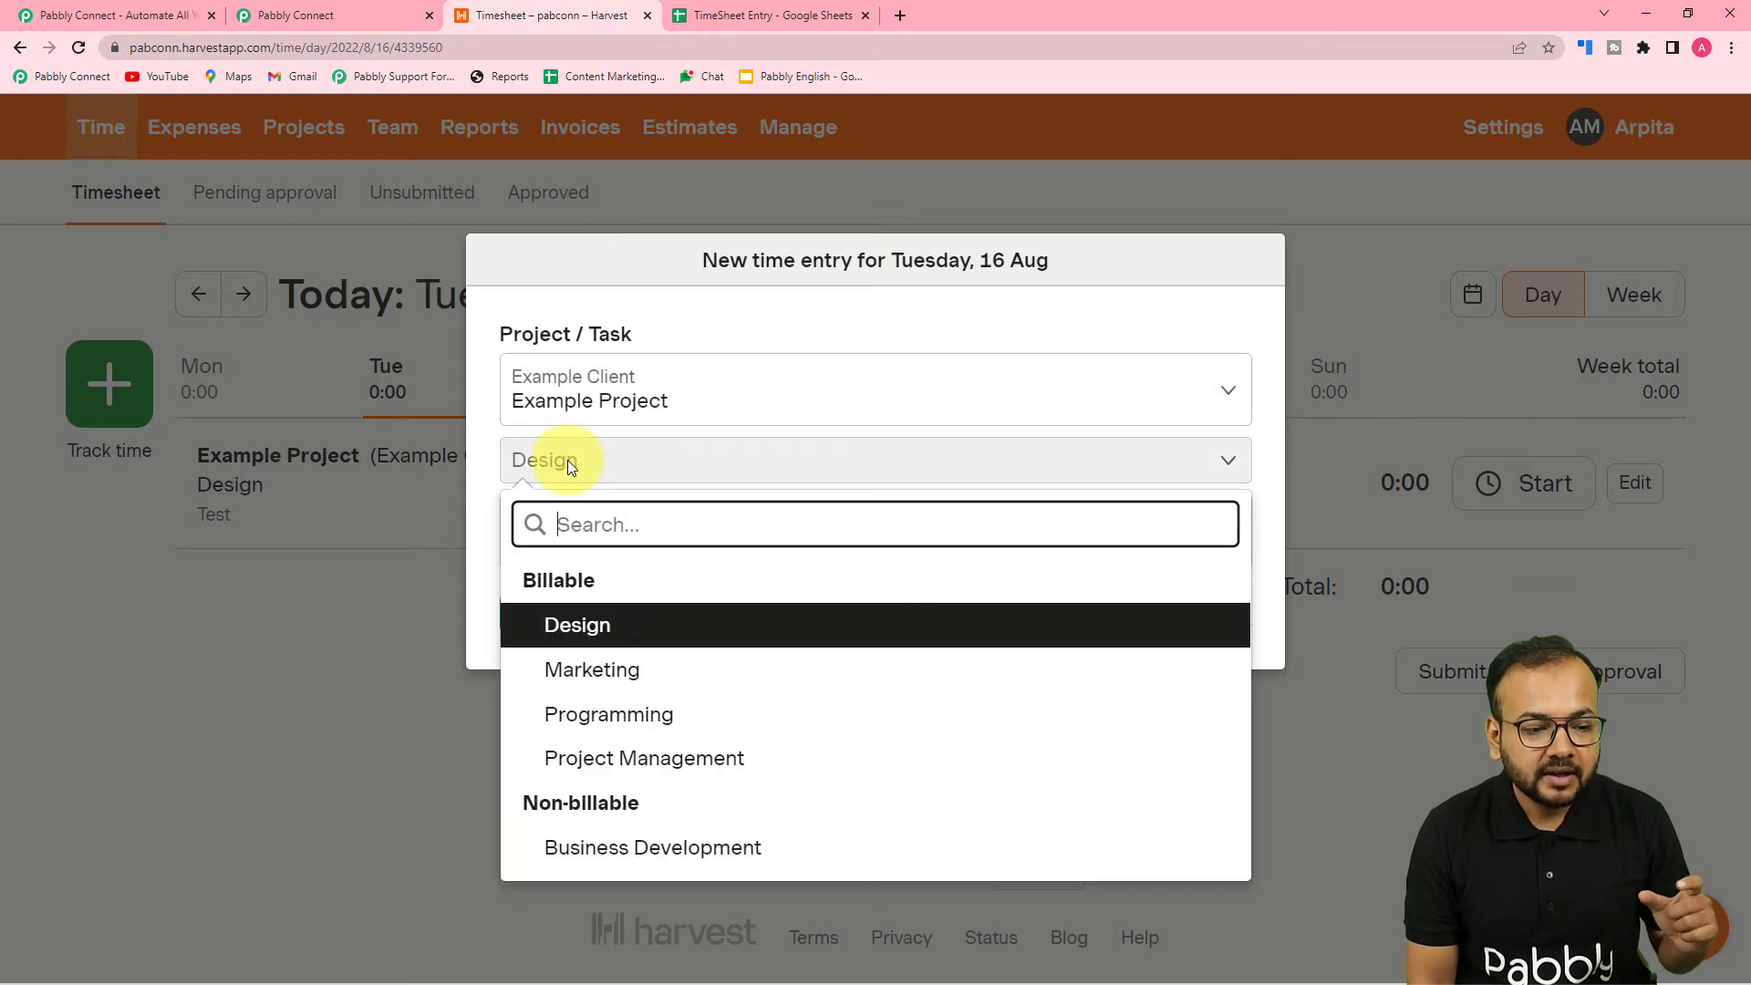
{"action": "left_click", "coordinate": [595, 673]}
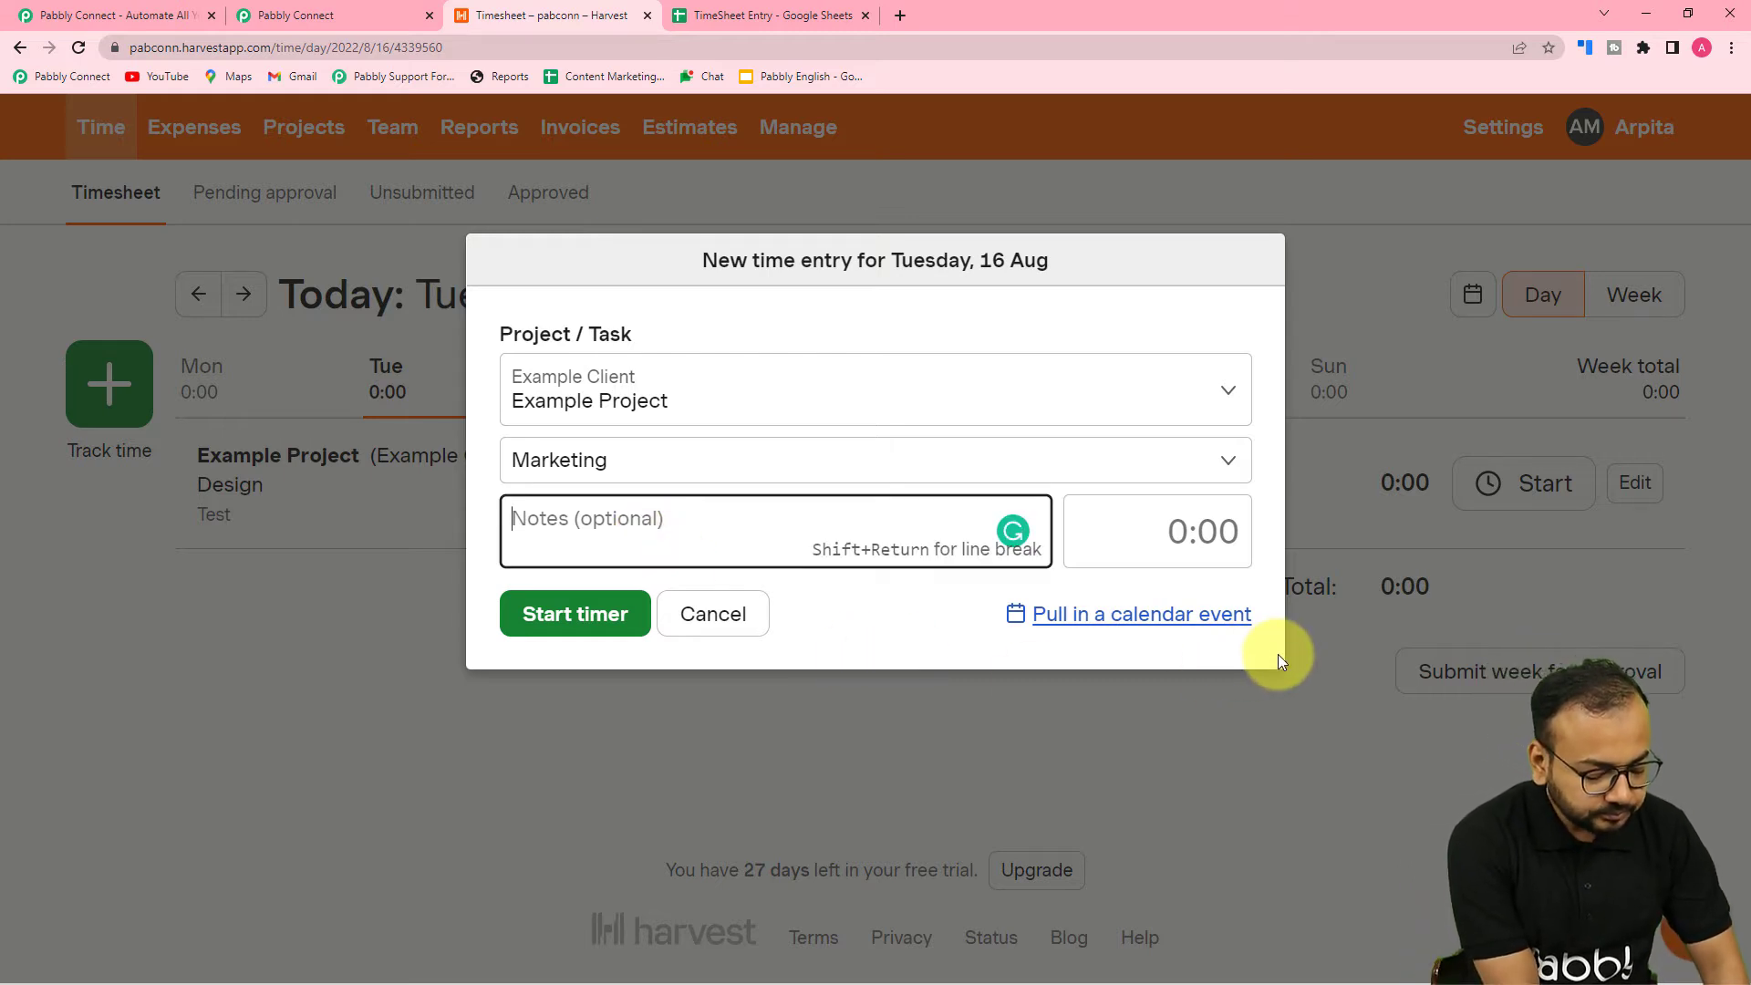
Add the note Testing Demo to the new time entry, start its timer, and stop the timer
{"action": "type", "text": "Testing Demo"}
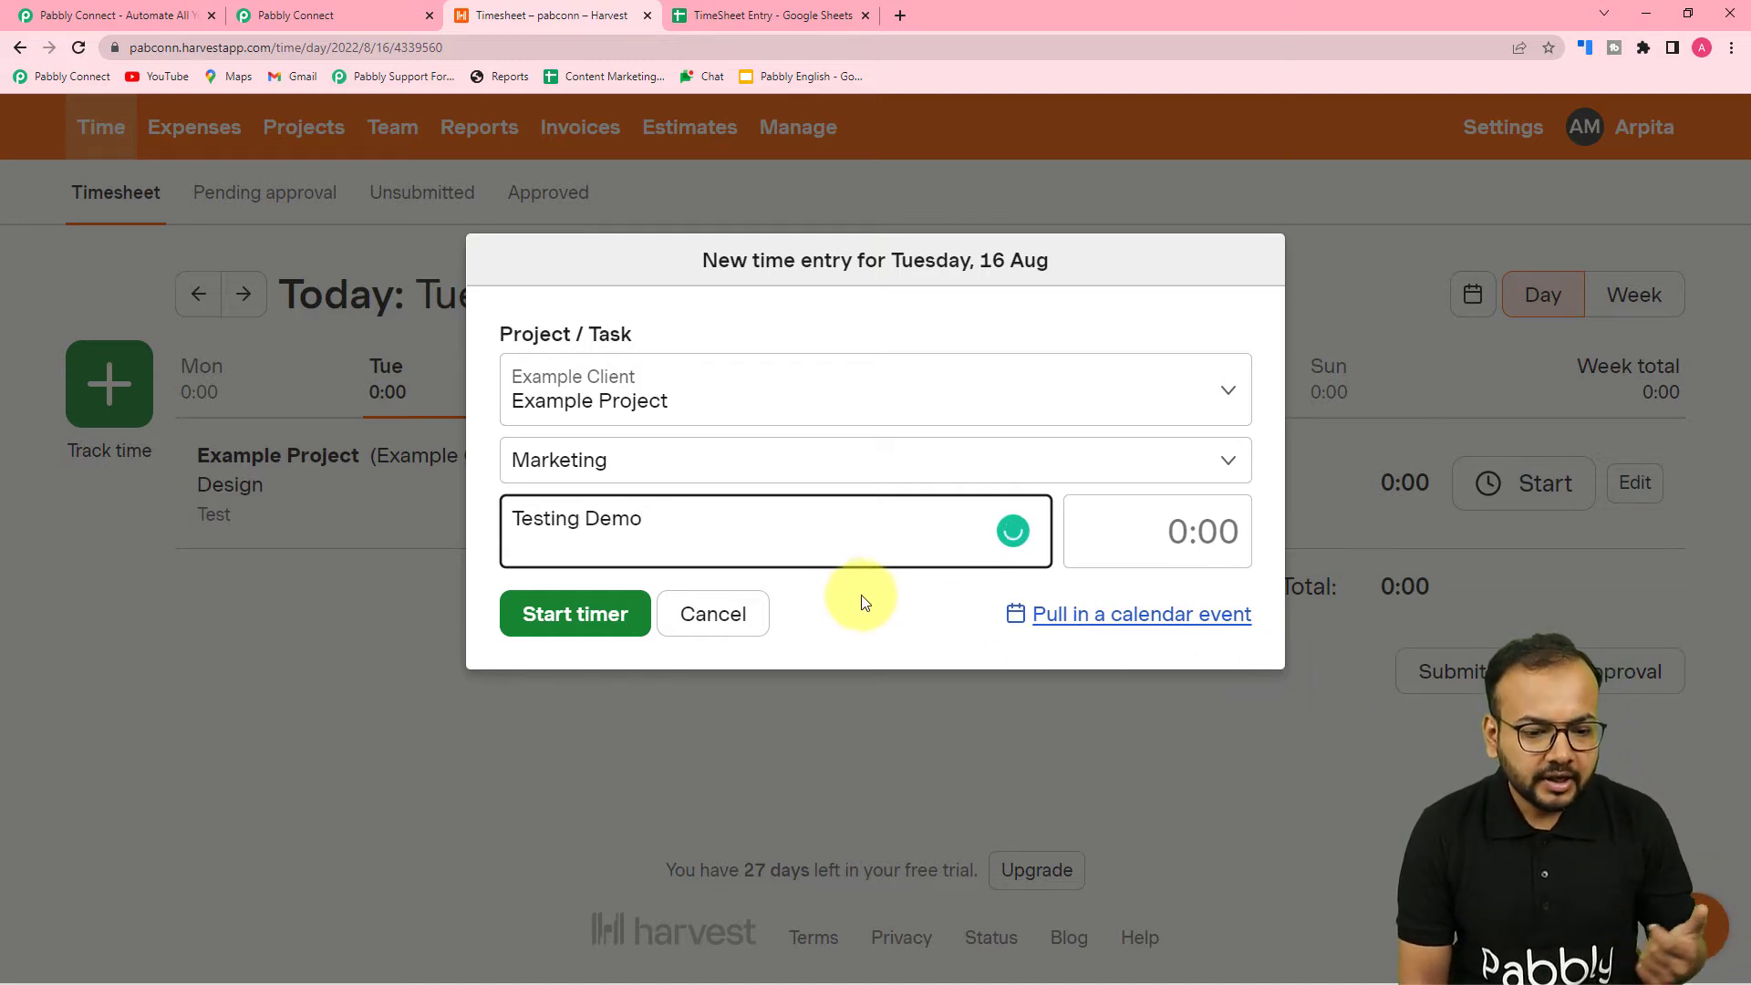
{"action": "left_click", "coordinate": [1179, 532]}
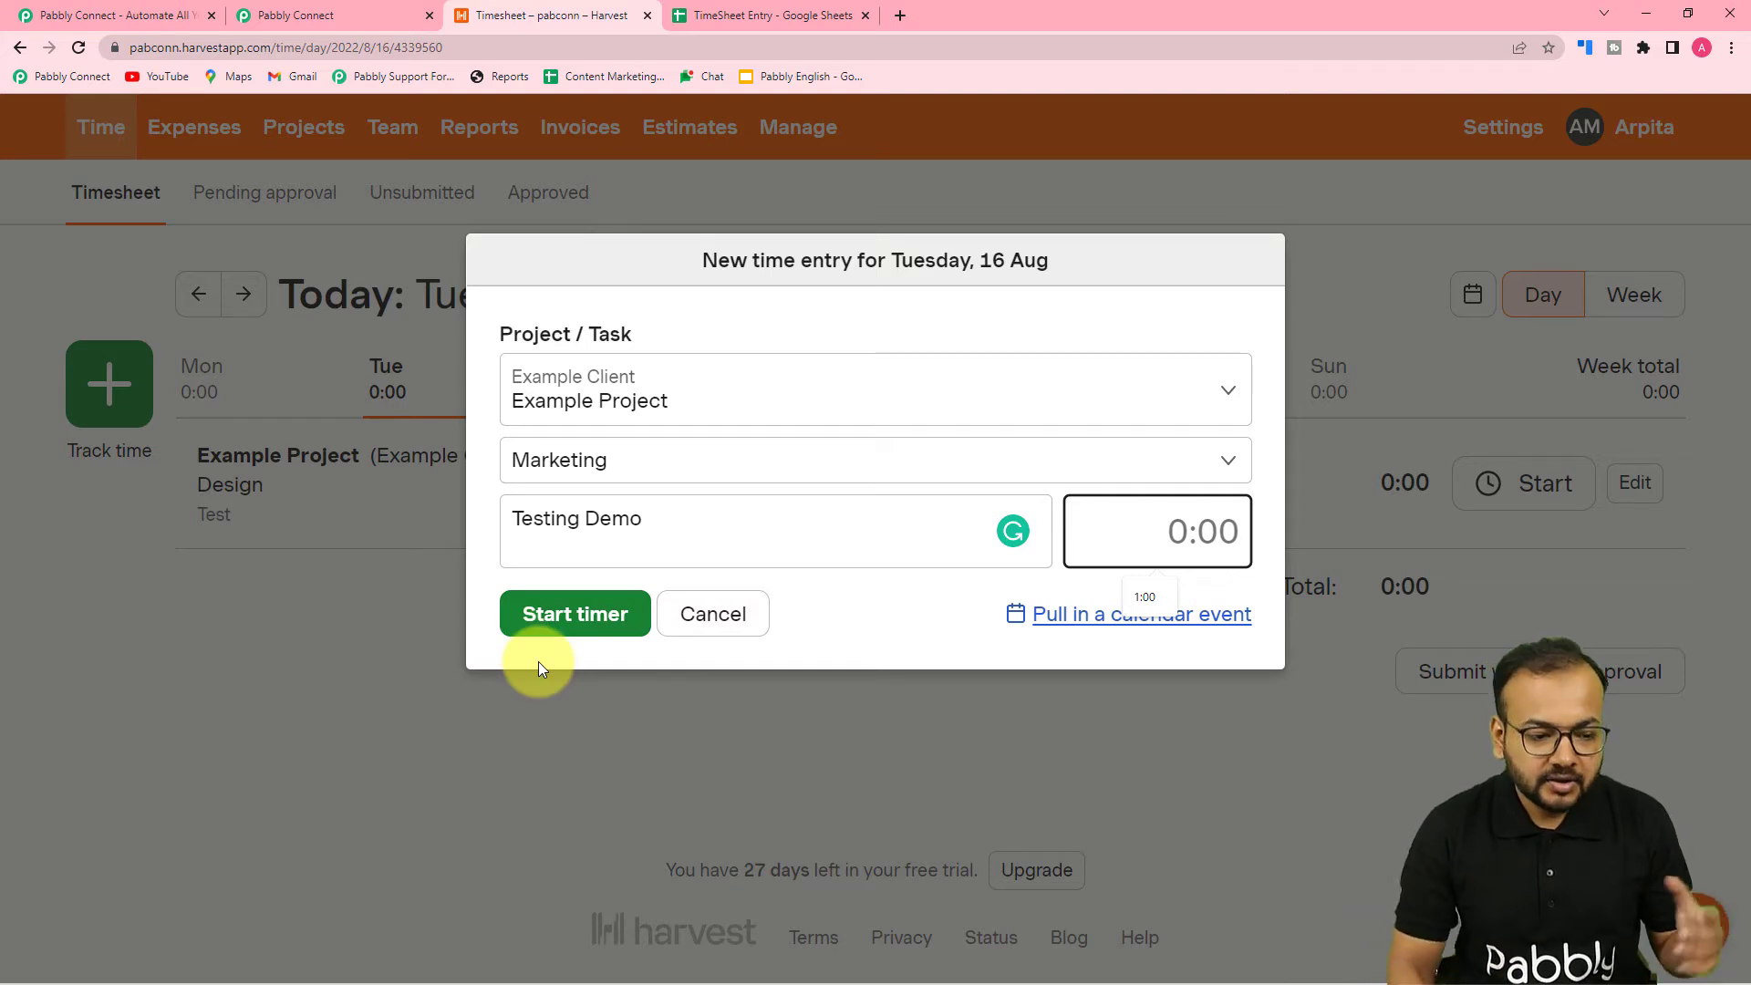
{"action": "left_click", "coordinate": [549, 621]}
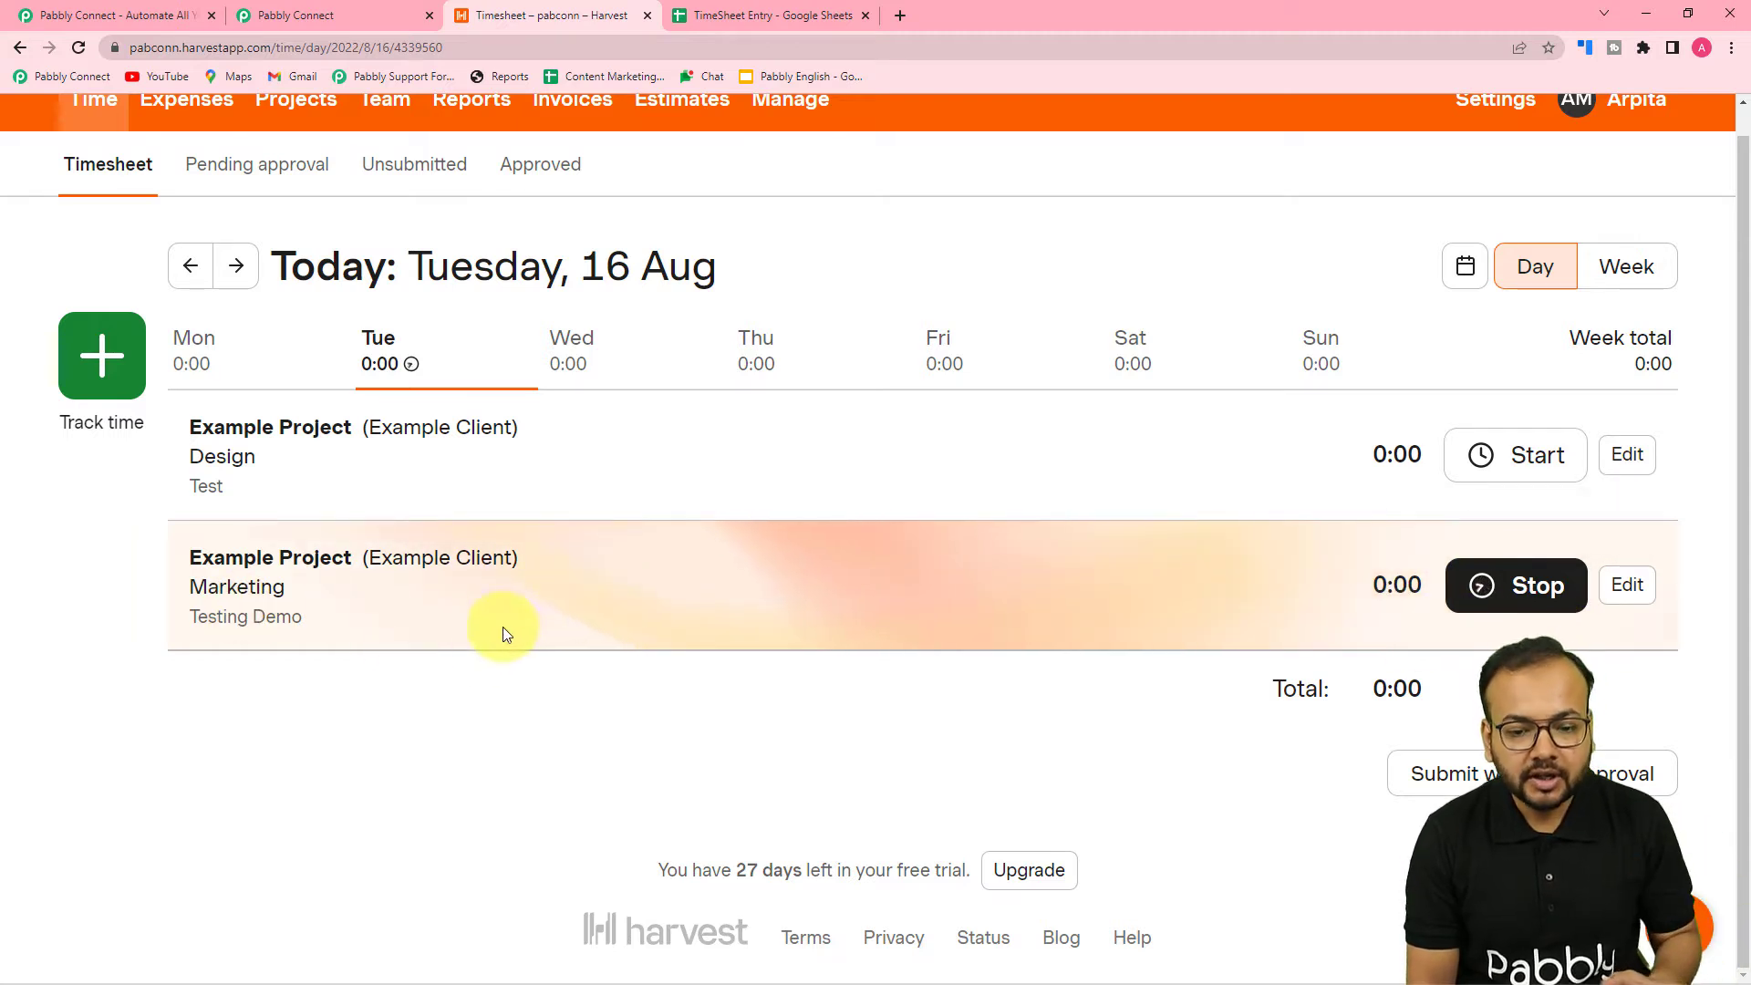
{"action": "left_click", "coordinate": [1485, 587]}
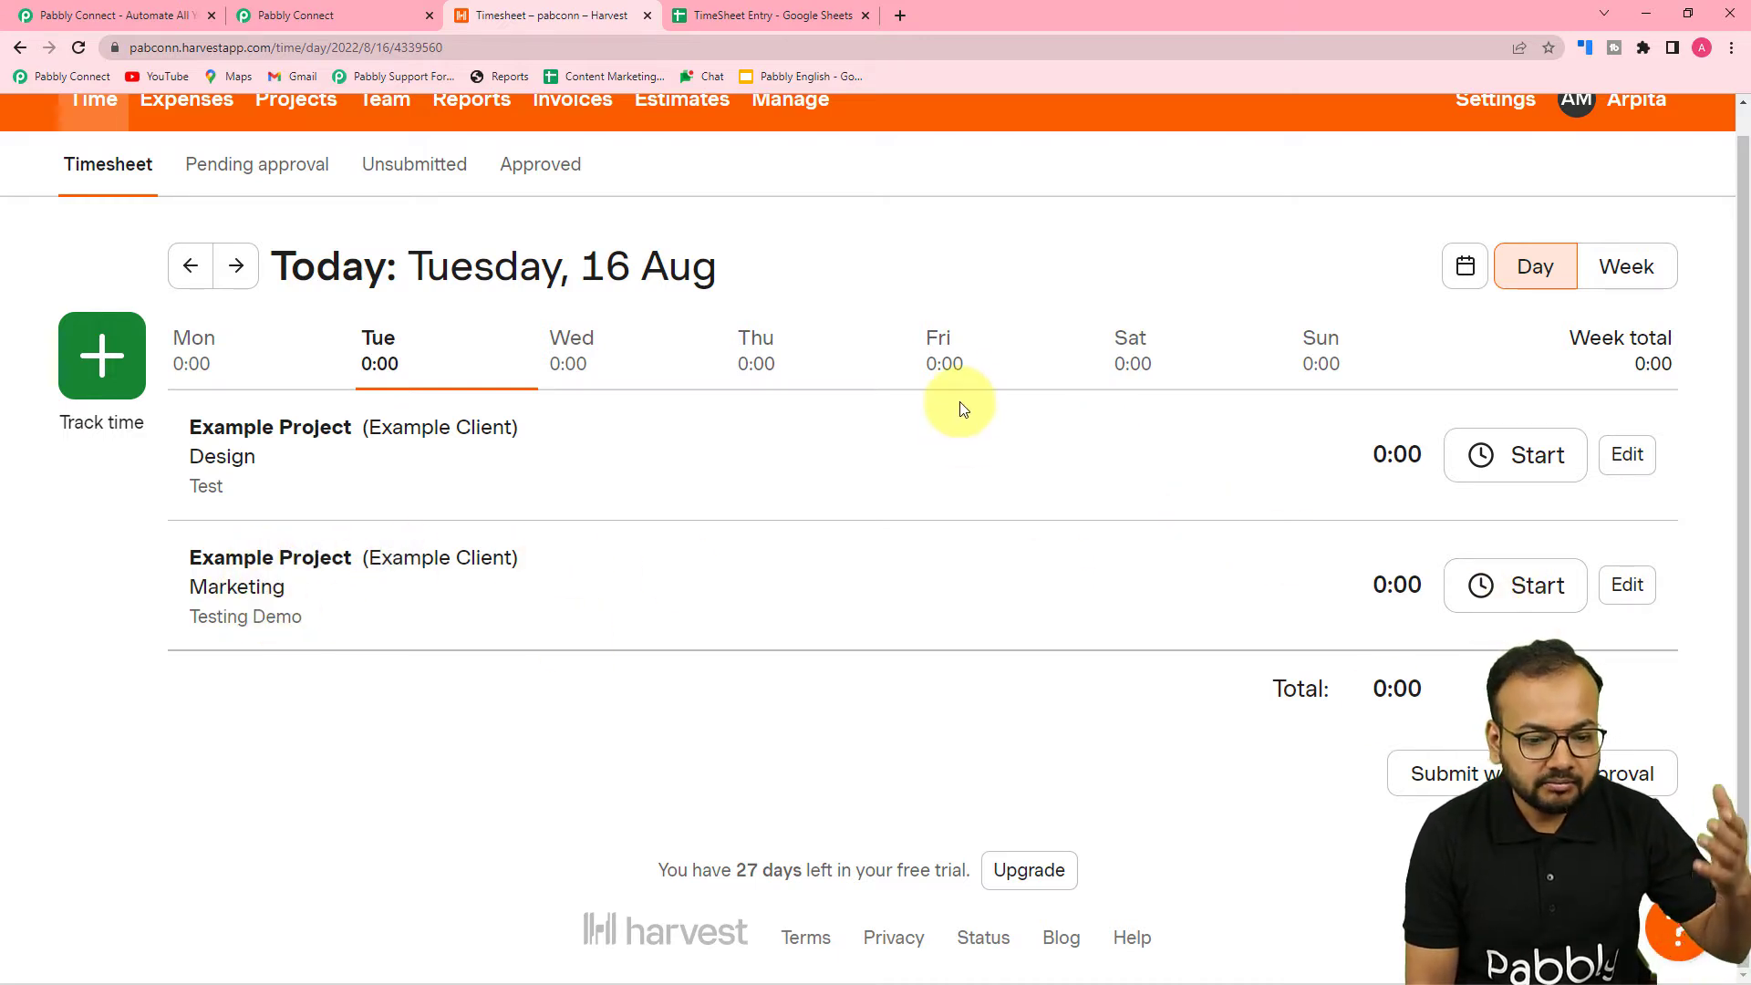
{"action": "left_click", "coordinate": [1533, 586]}
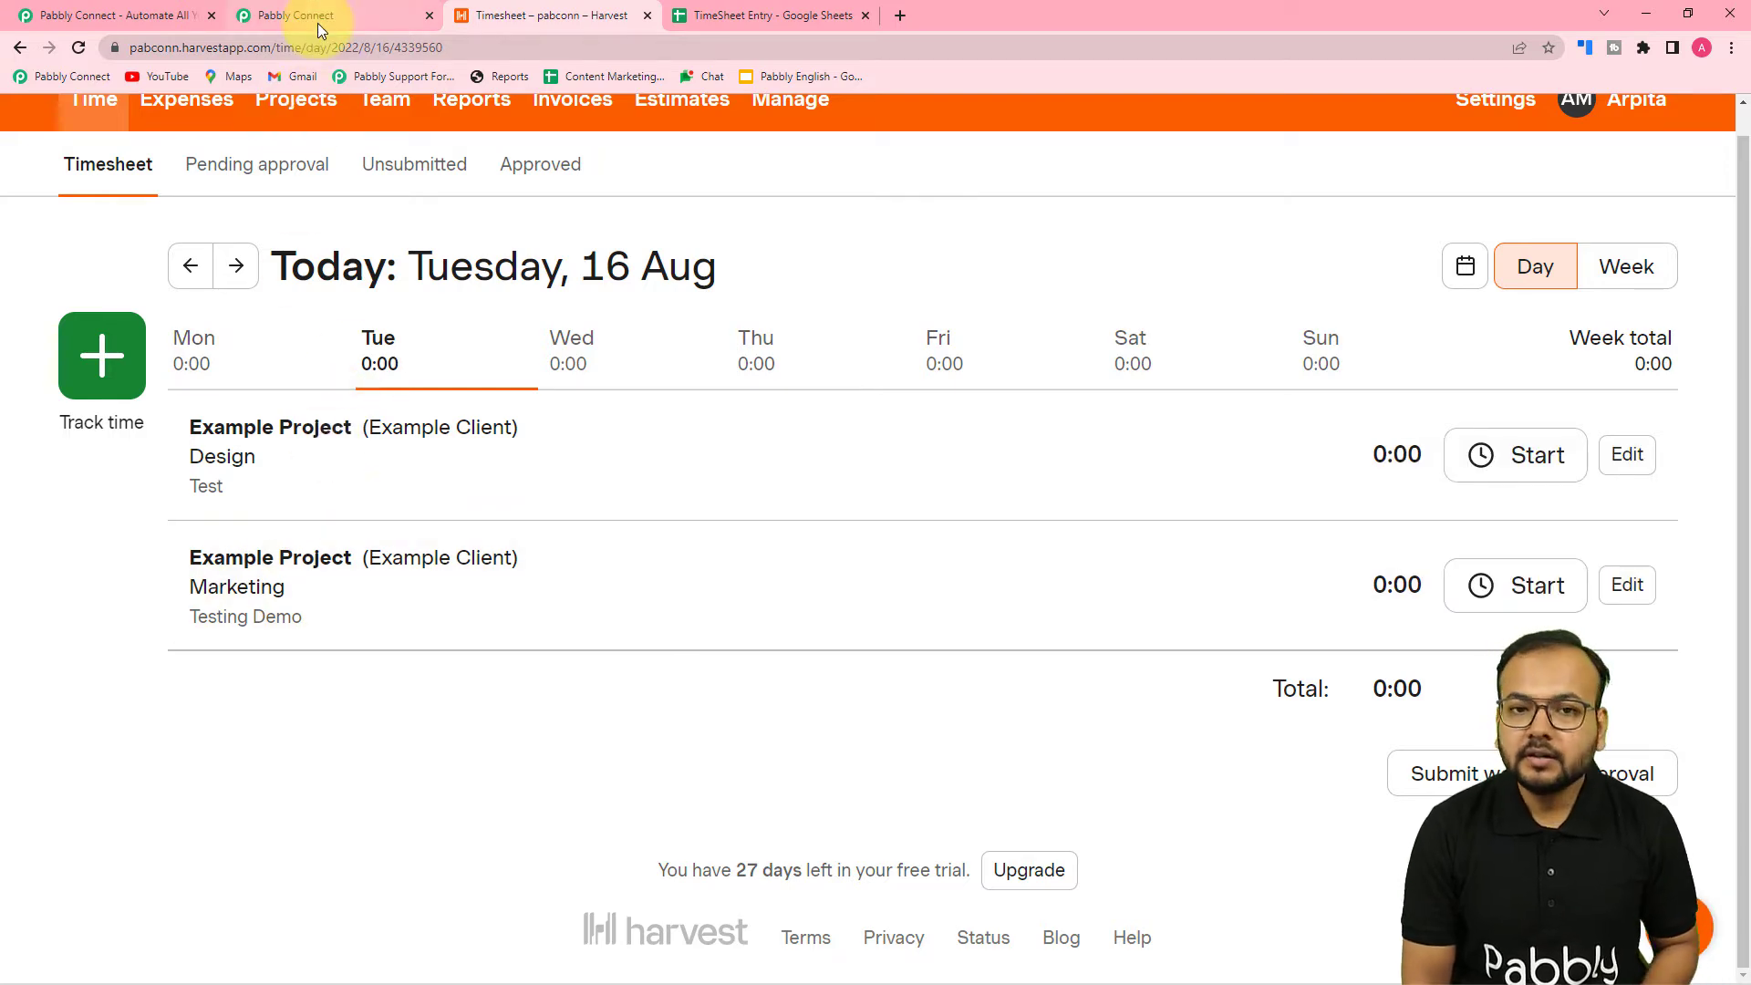
Return to the Pabbly Connect workflow and start adding a new connection for the Harvest trigger
{"action": "left_click", "coordinate": [321, 18]}
{"action": "scroll", "coordinate": [248, 439], "scroll_direction": "down", "scroll_amount": 3}
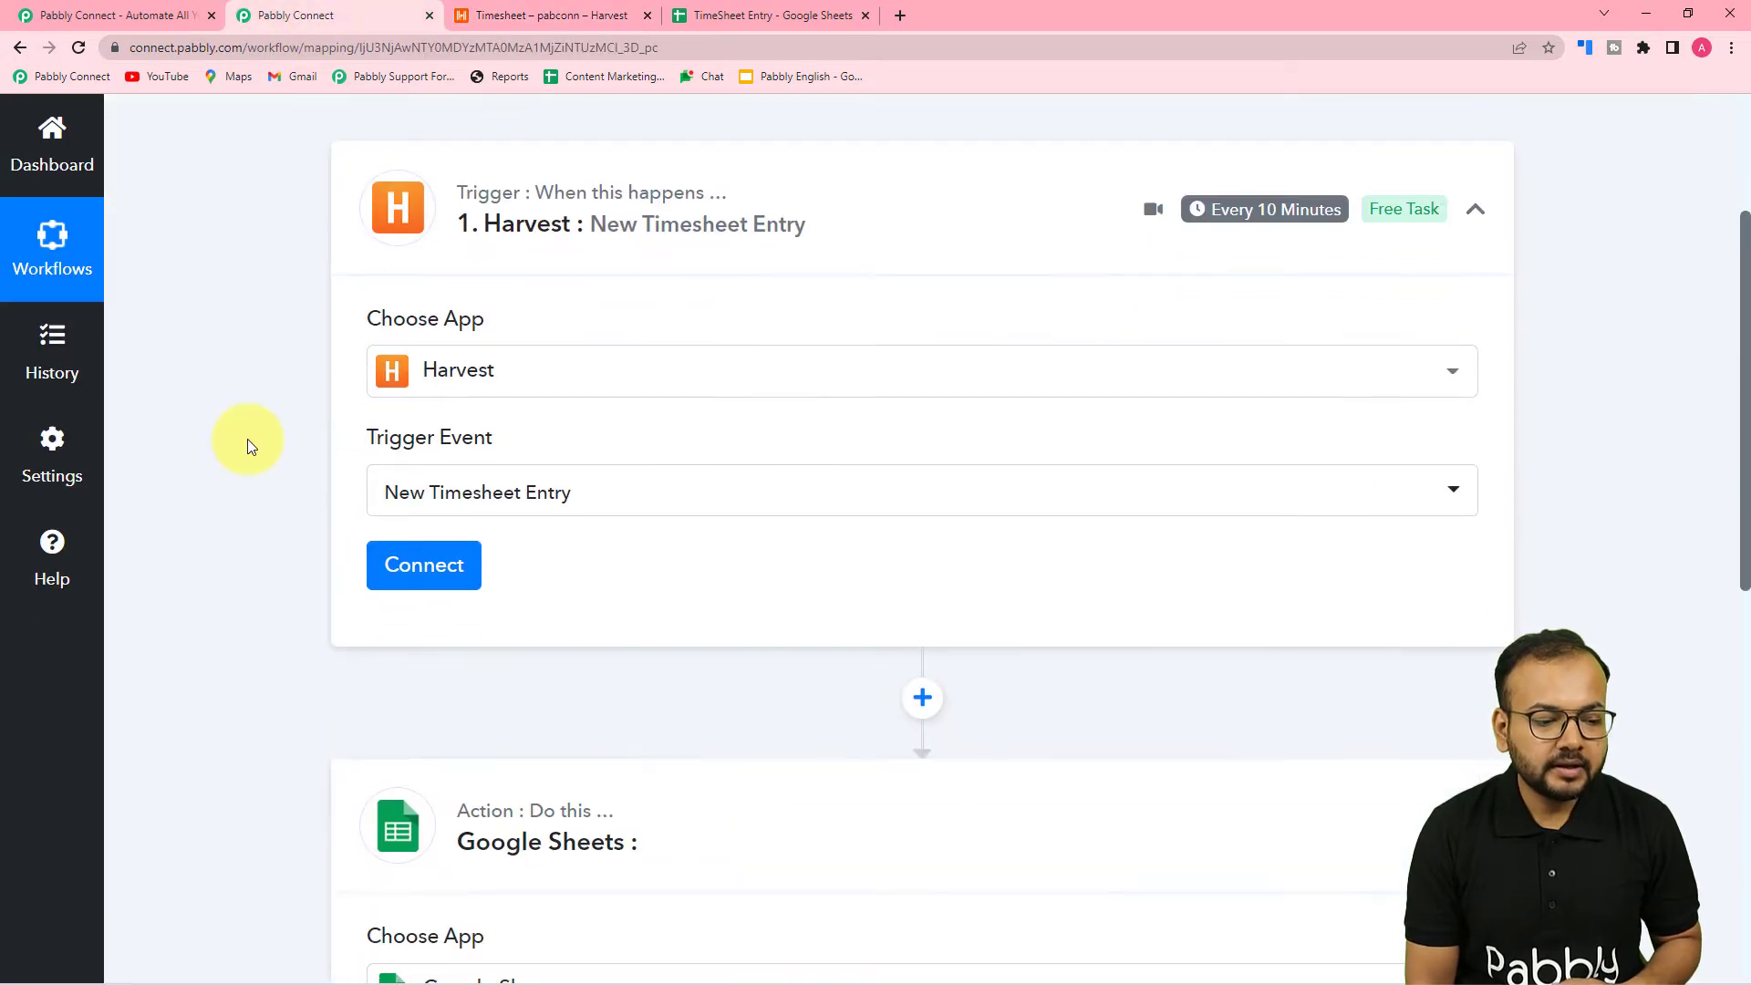
{"action": "left_click", "coordinate": [393, 572]}
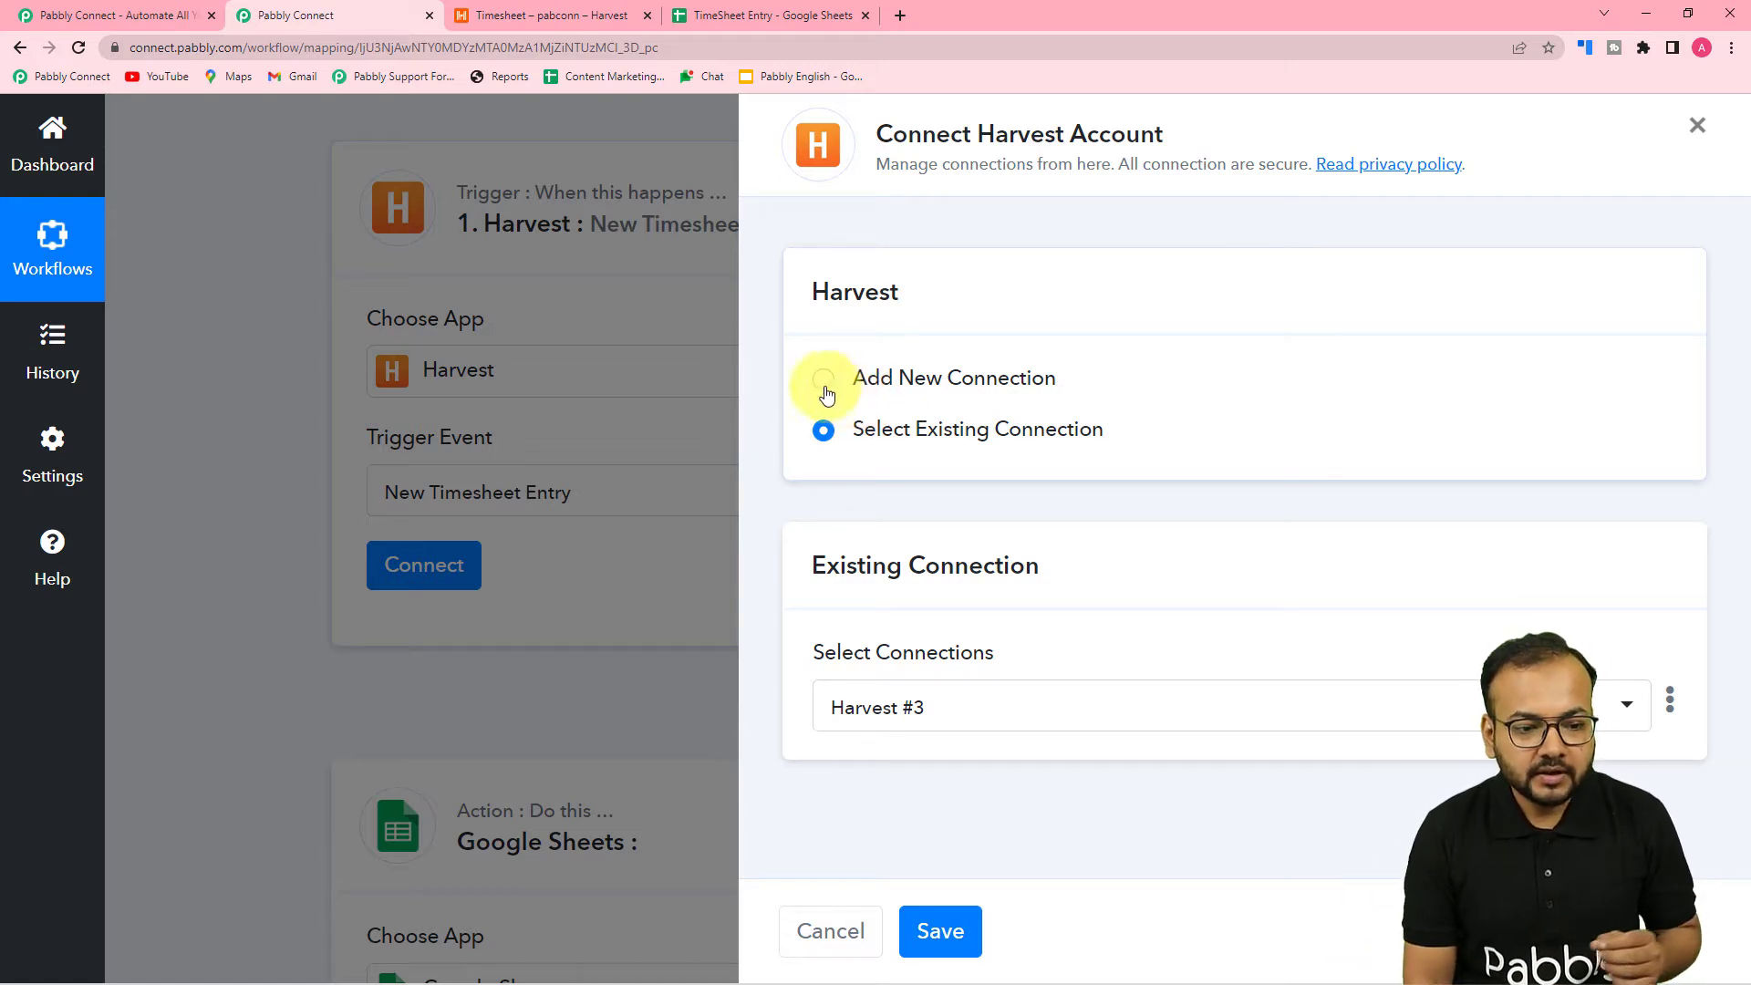
{"action": "left_click", "coordinate": [824, 378]}
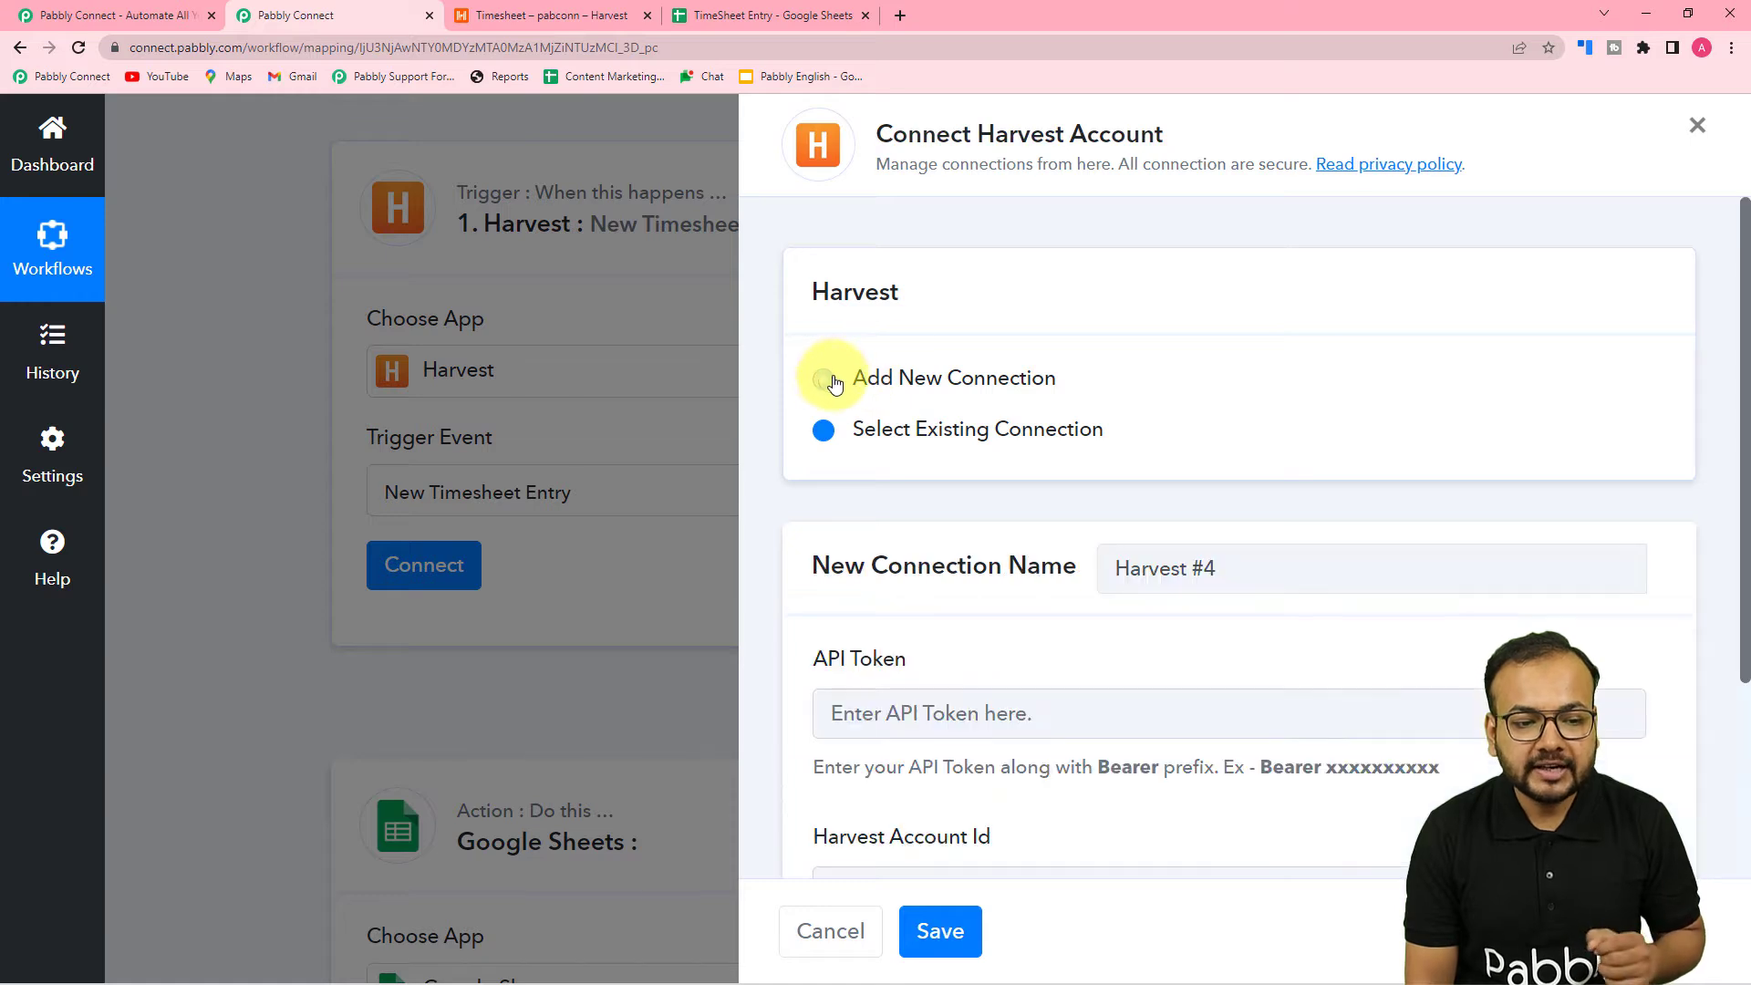
{"action": "scroll", "coordinate": [1020, 644], "scroll_direction": "down", "scroll_amount": 3}
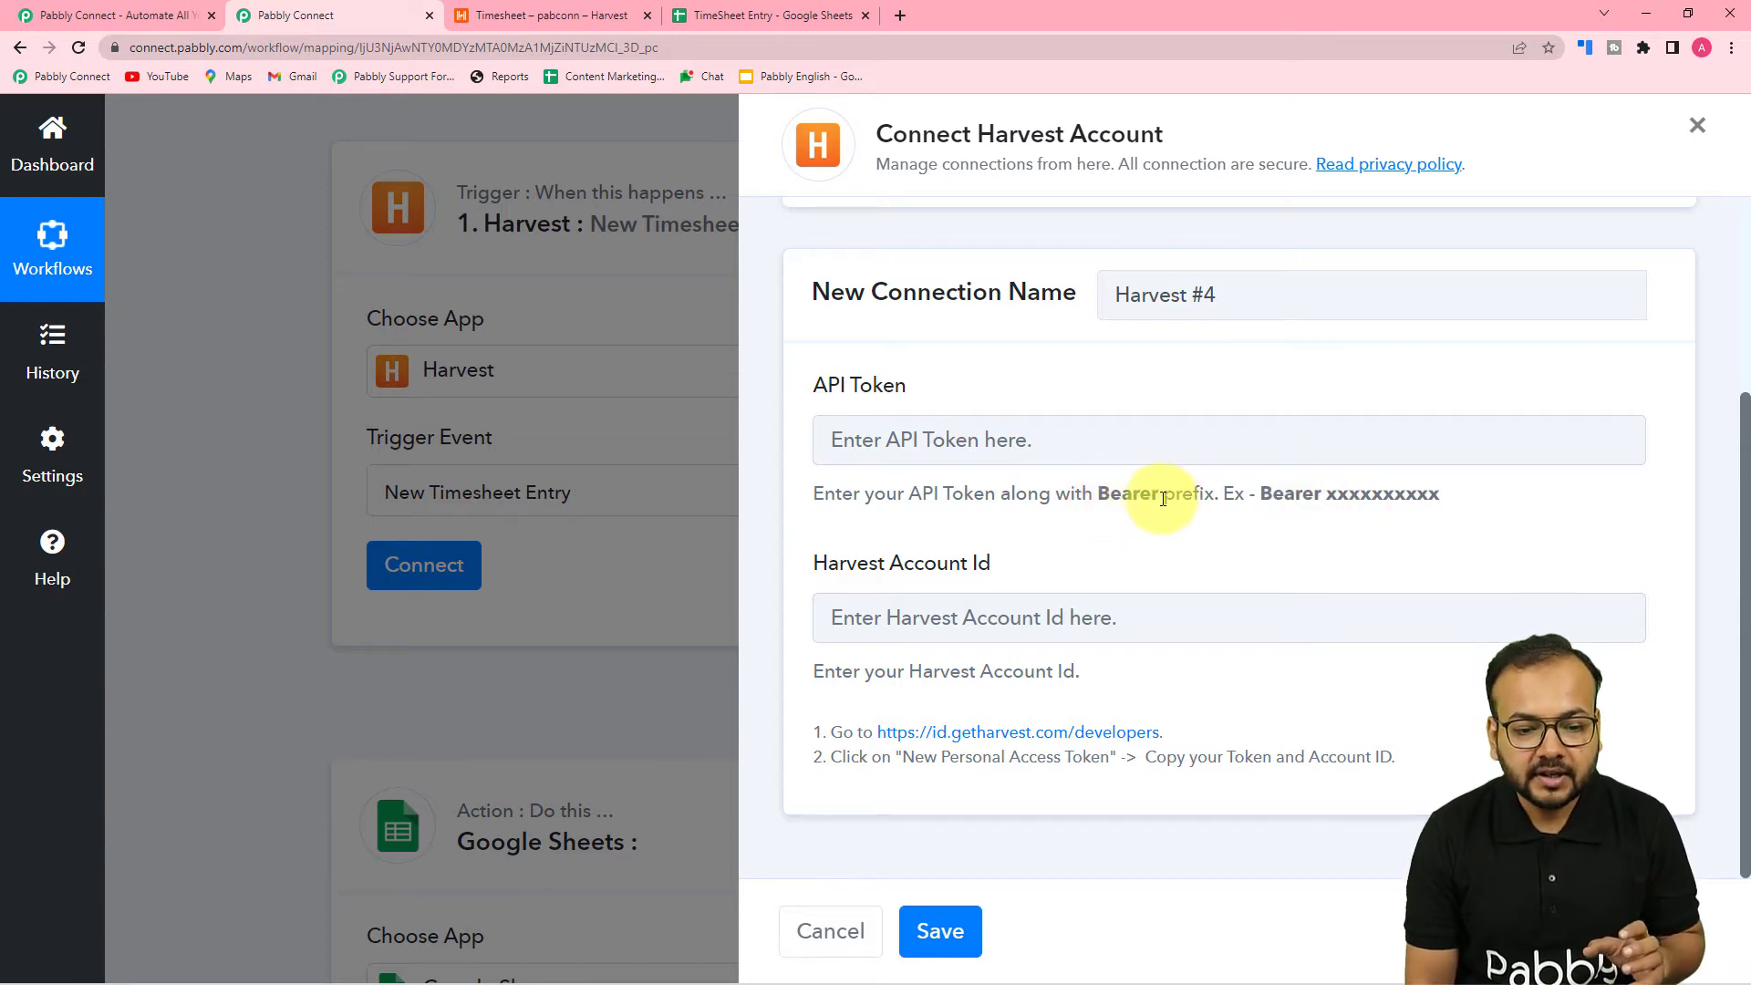
Copy the word Bearer from the API token hint and paste it as the prefix in the API Token field
{"action": "mouse_move", "coordinate": [1121, 495]}
{"action": "left_mouse_down"}
{"action": "mouse_move", "coordinate": [1153, 495]}
{"action": "mouse_move", "coordinate": [1090, 493]}
{"action": "mouse_move", "coordinate": [1109, 499]}
{"action": "left_mouse_up"}
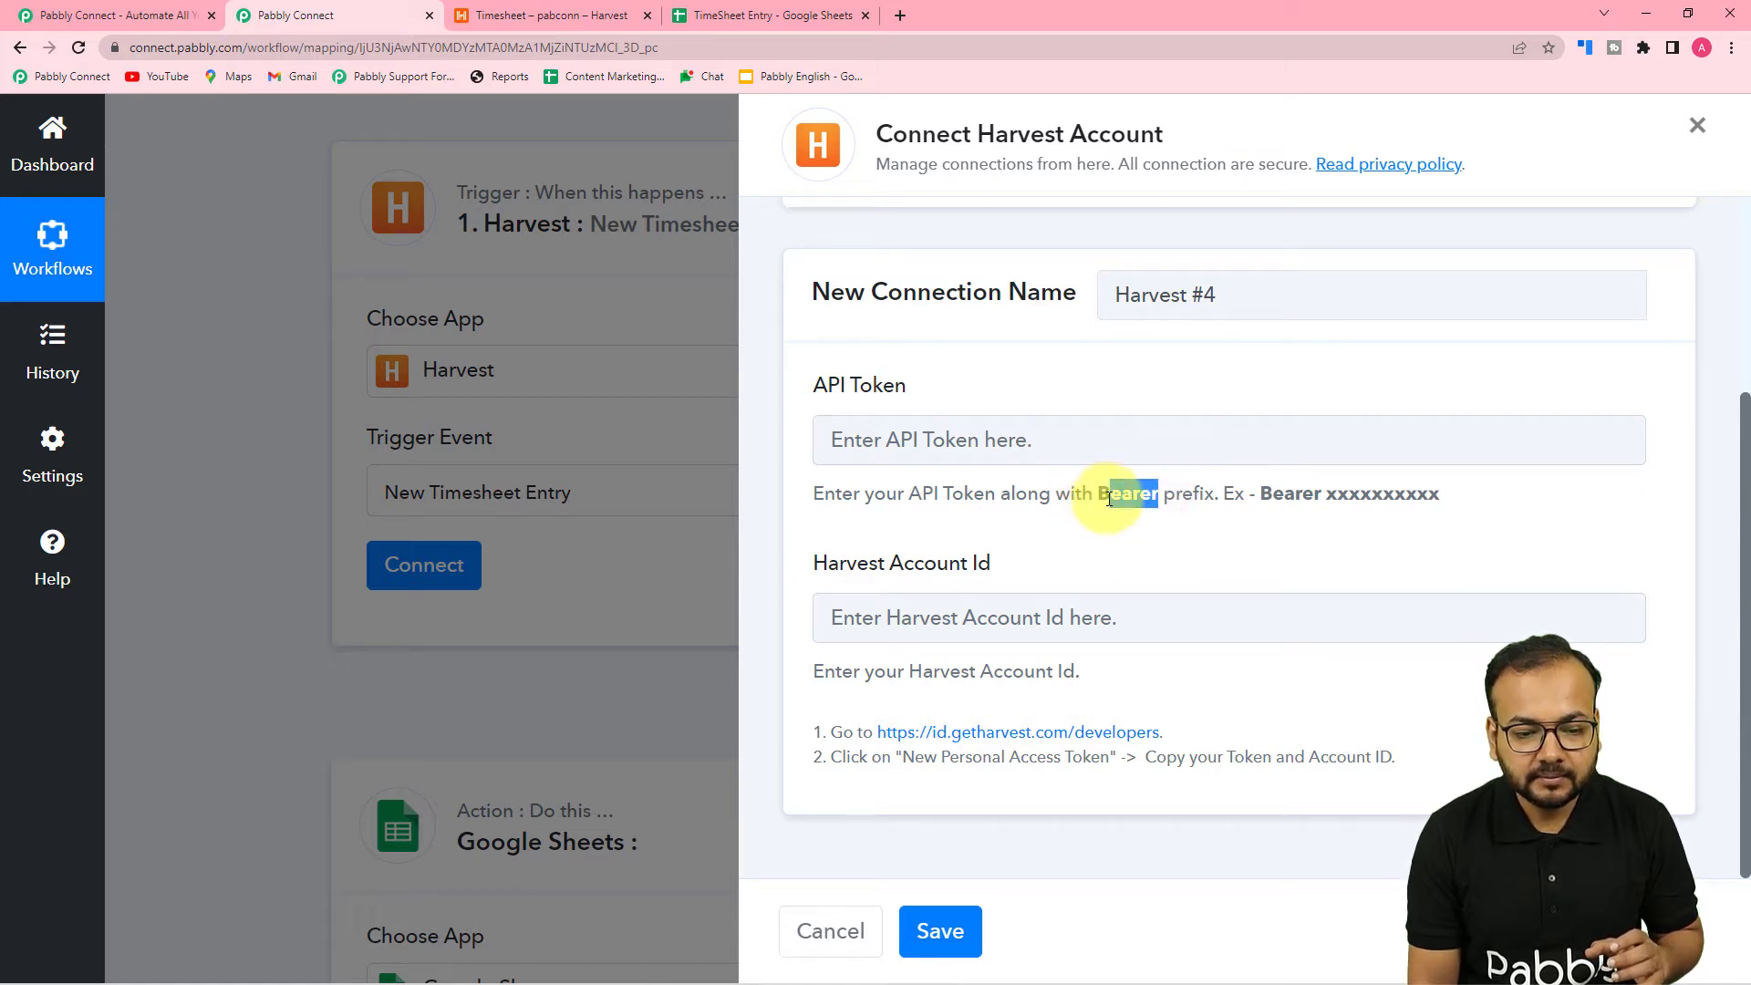
{"action": "right_click", "coordinate": [1104, 501]}
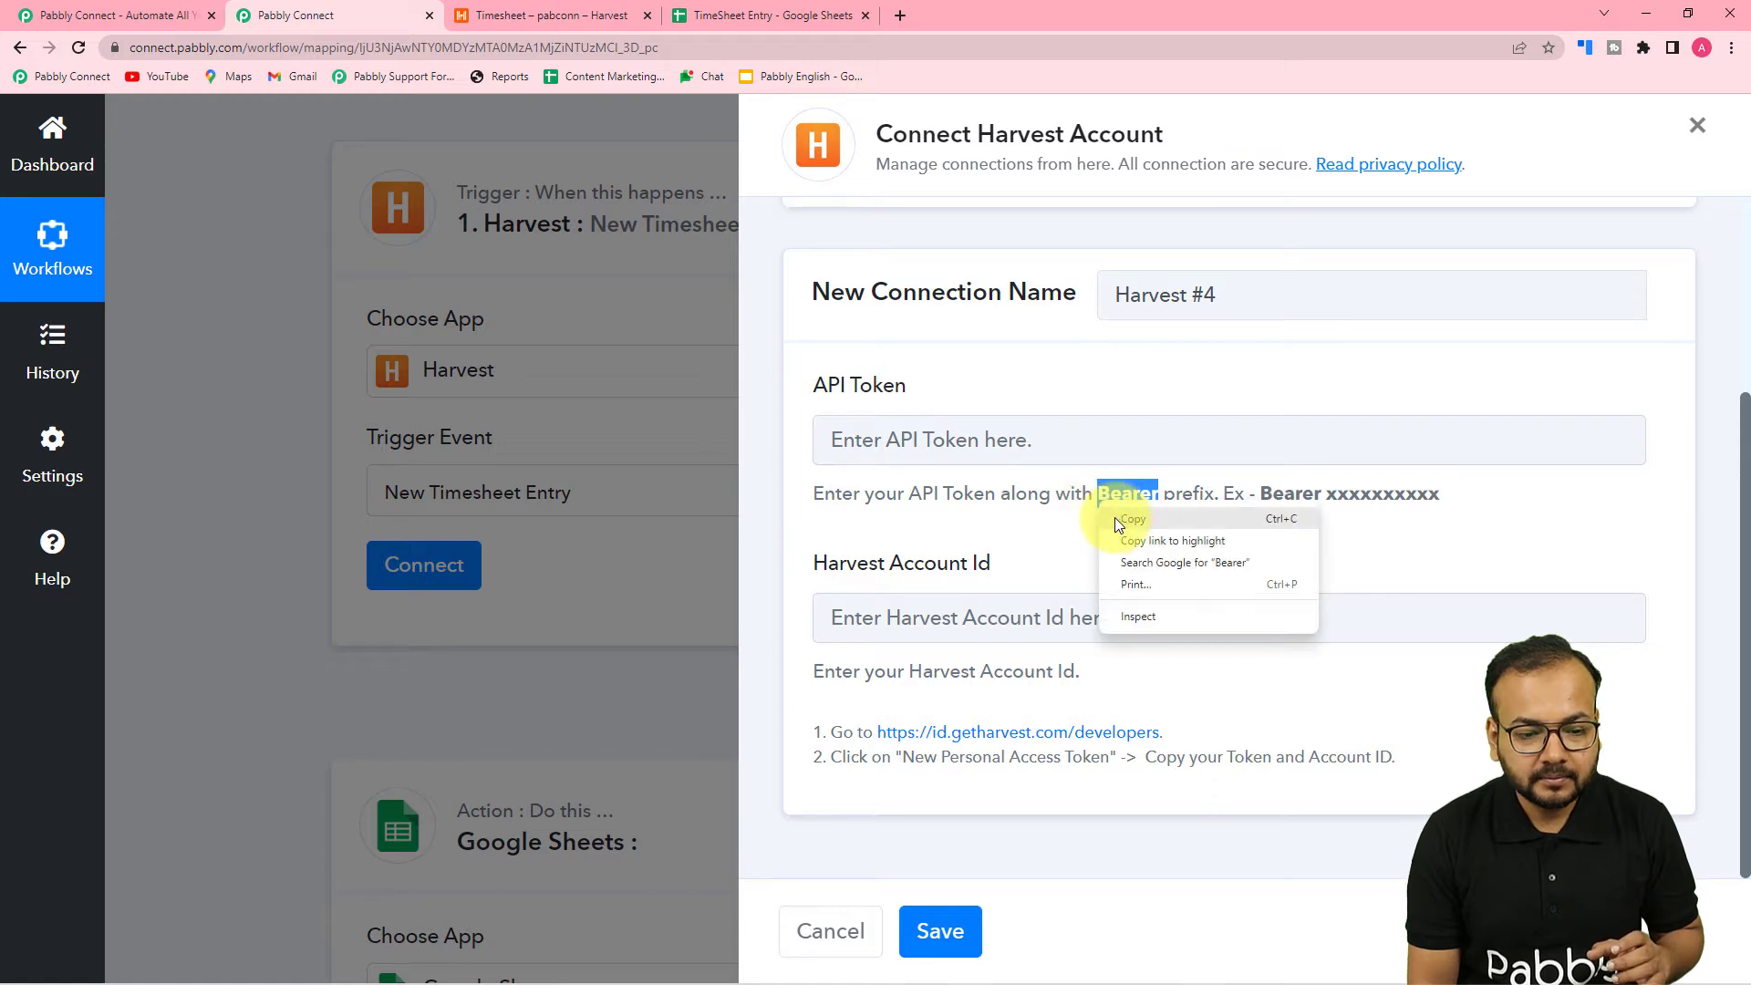
{"action": "left_click", "coordinate": [1115, 517]}
{"action": "left_click", "coordinate": [833, 436]}
{"action": "right_click", "coordinate": [833, 436]}
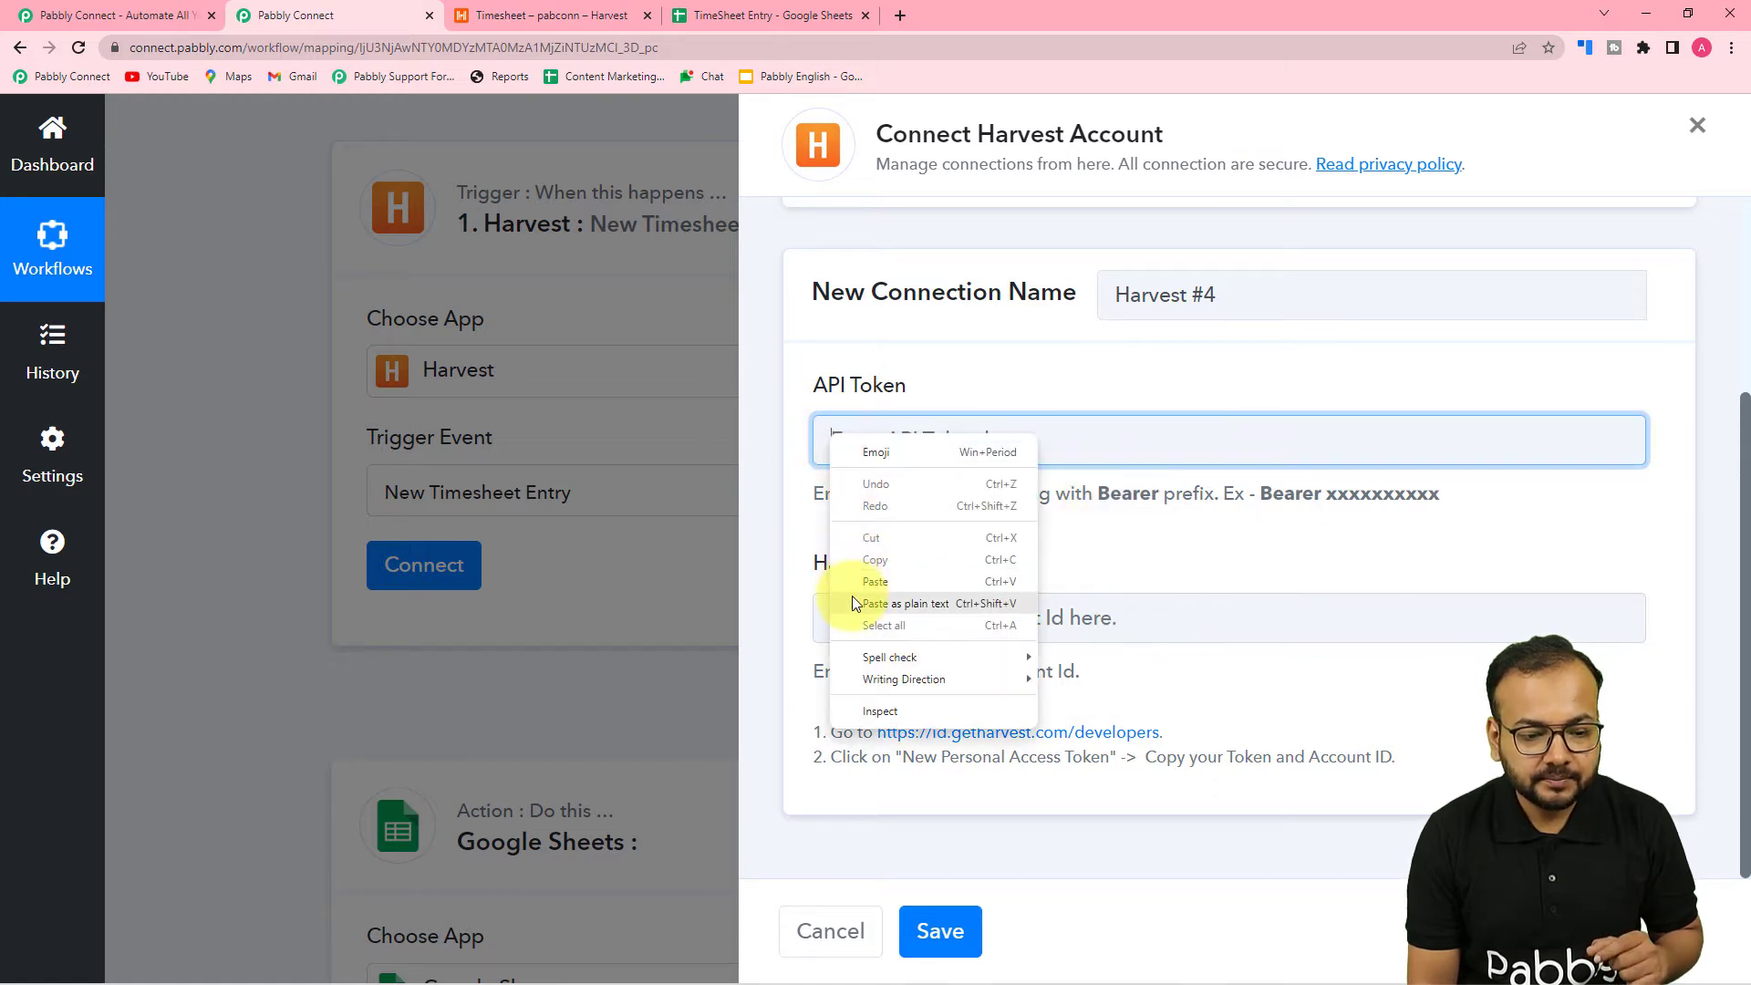
{"action": "left_click", "coordinate": [852, 595]}
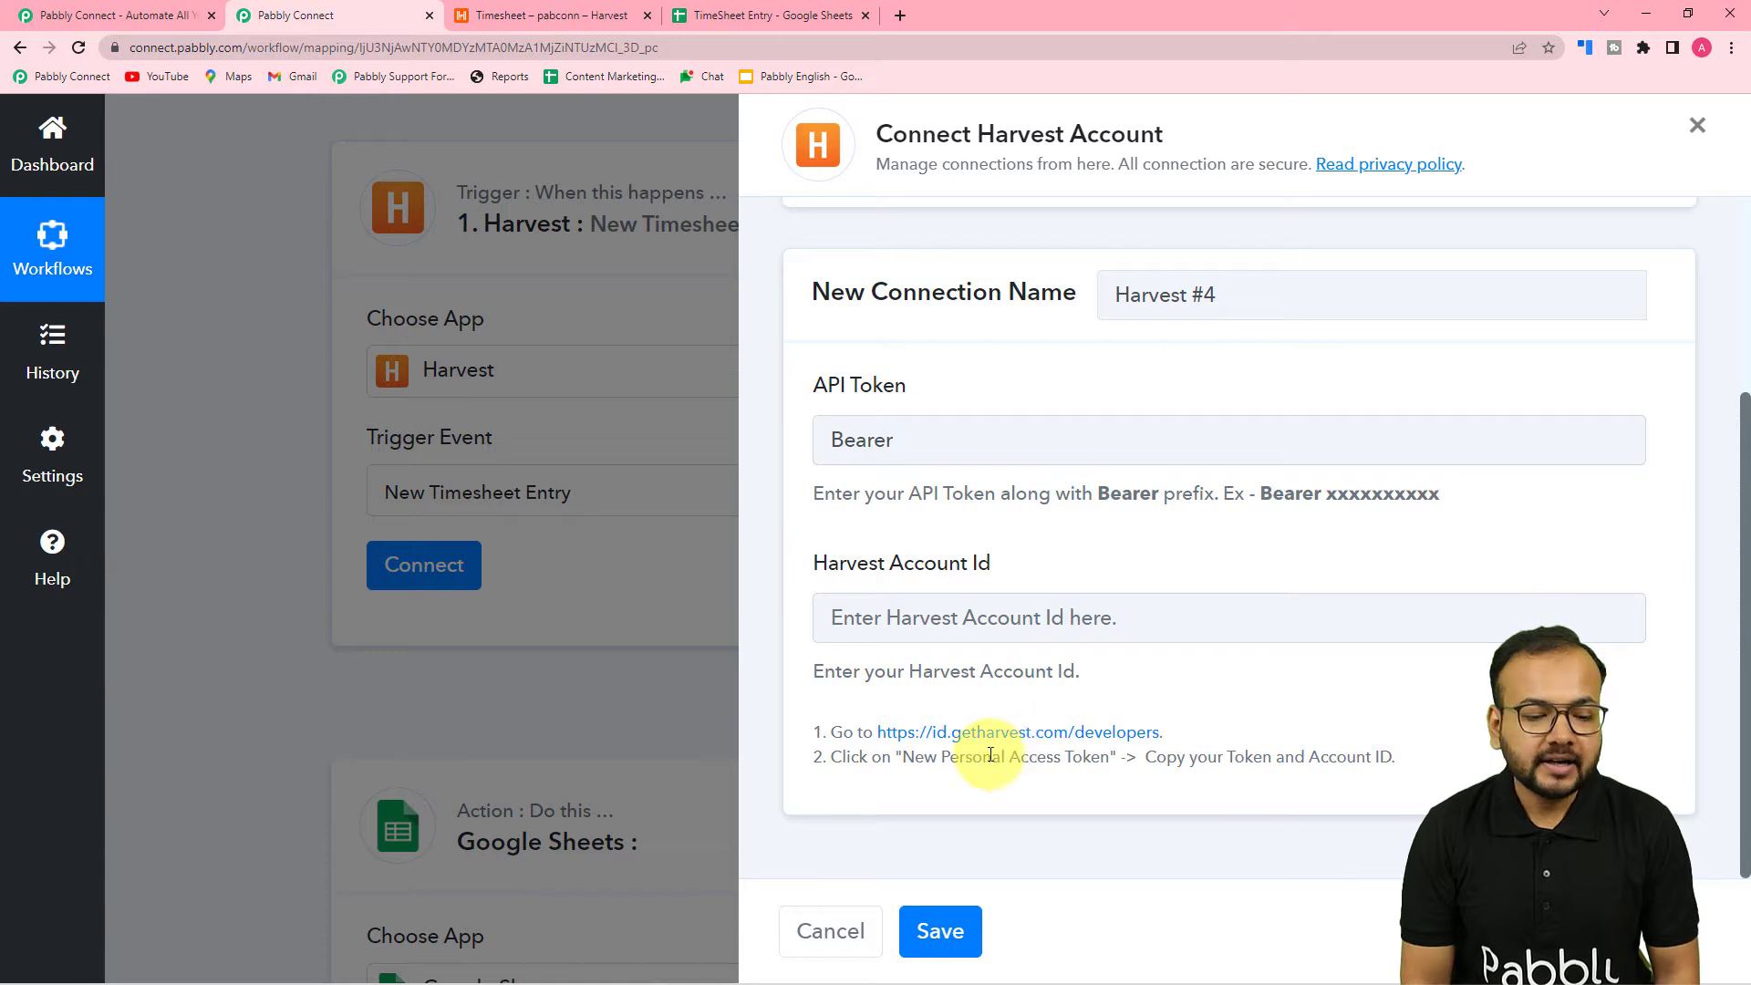
Open the linked Harvest developers page and create a new personal access token named Testing demo
{"action": "left_click", "coordinate": [946, 738]}
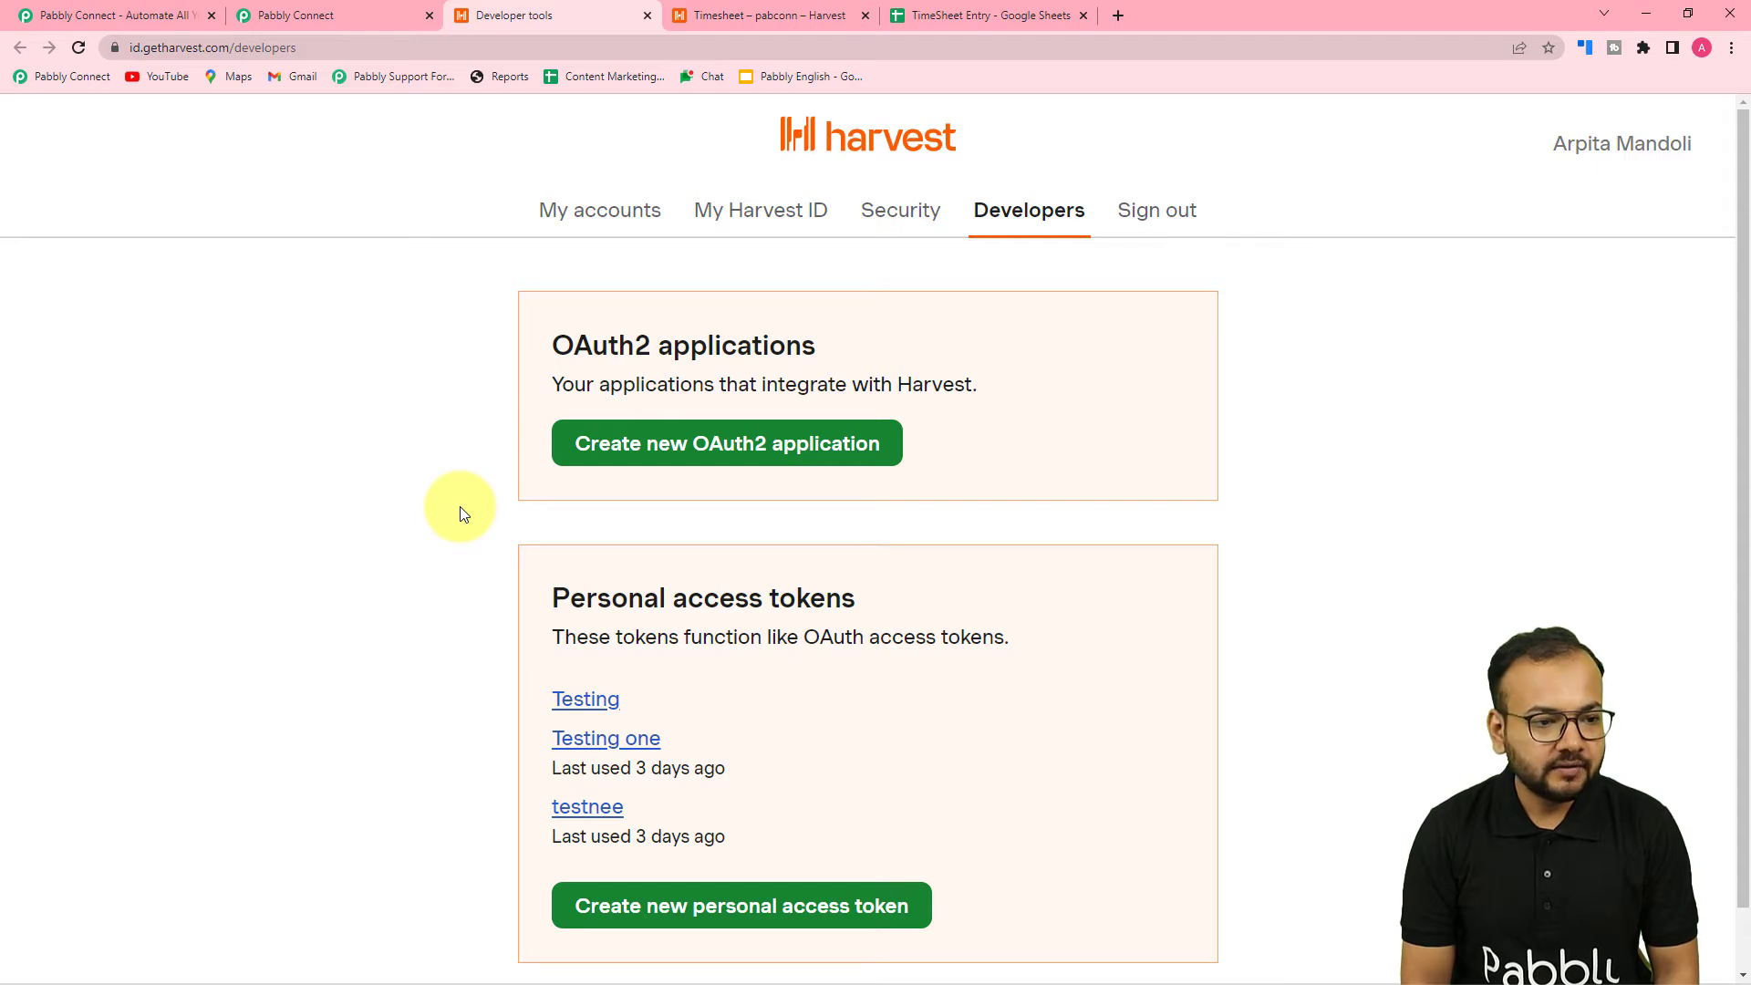
{"action": "scroll", "coordinate": [464, 507], "scroll_direction": "down", "scroll_amount": 1}
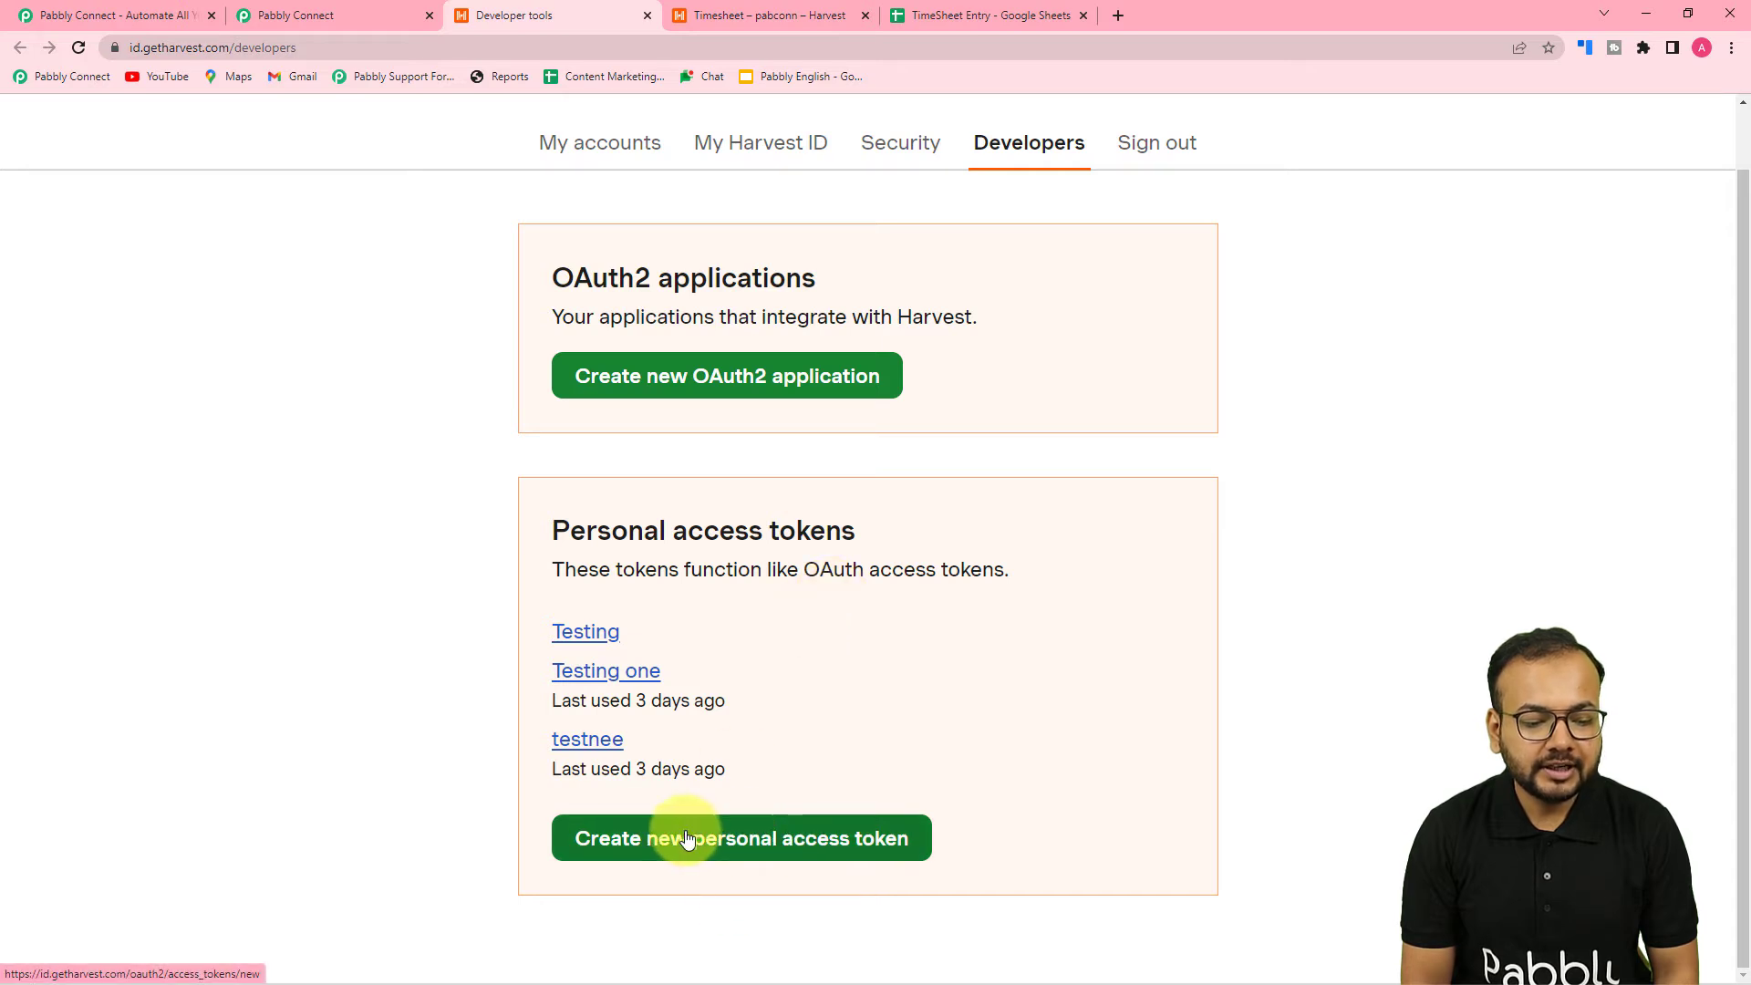
{"action": "left_click", "coordinate": [738, 854]}
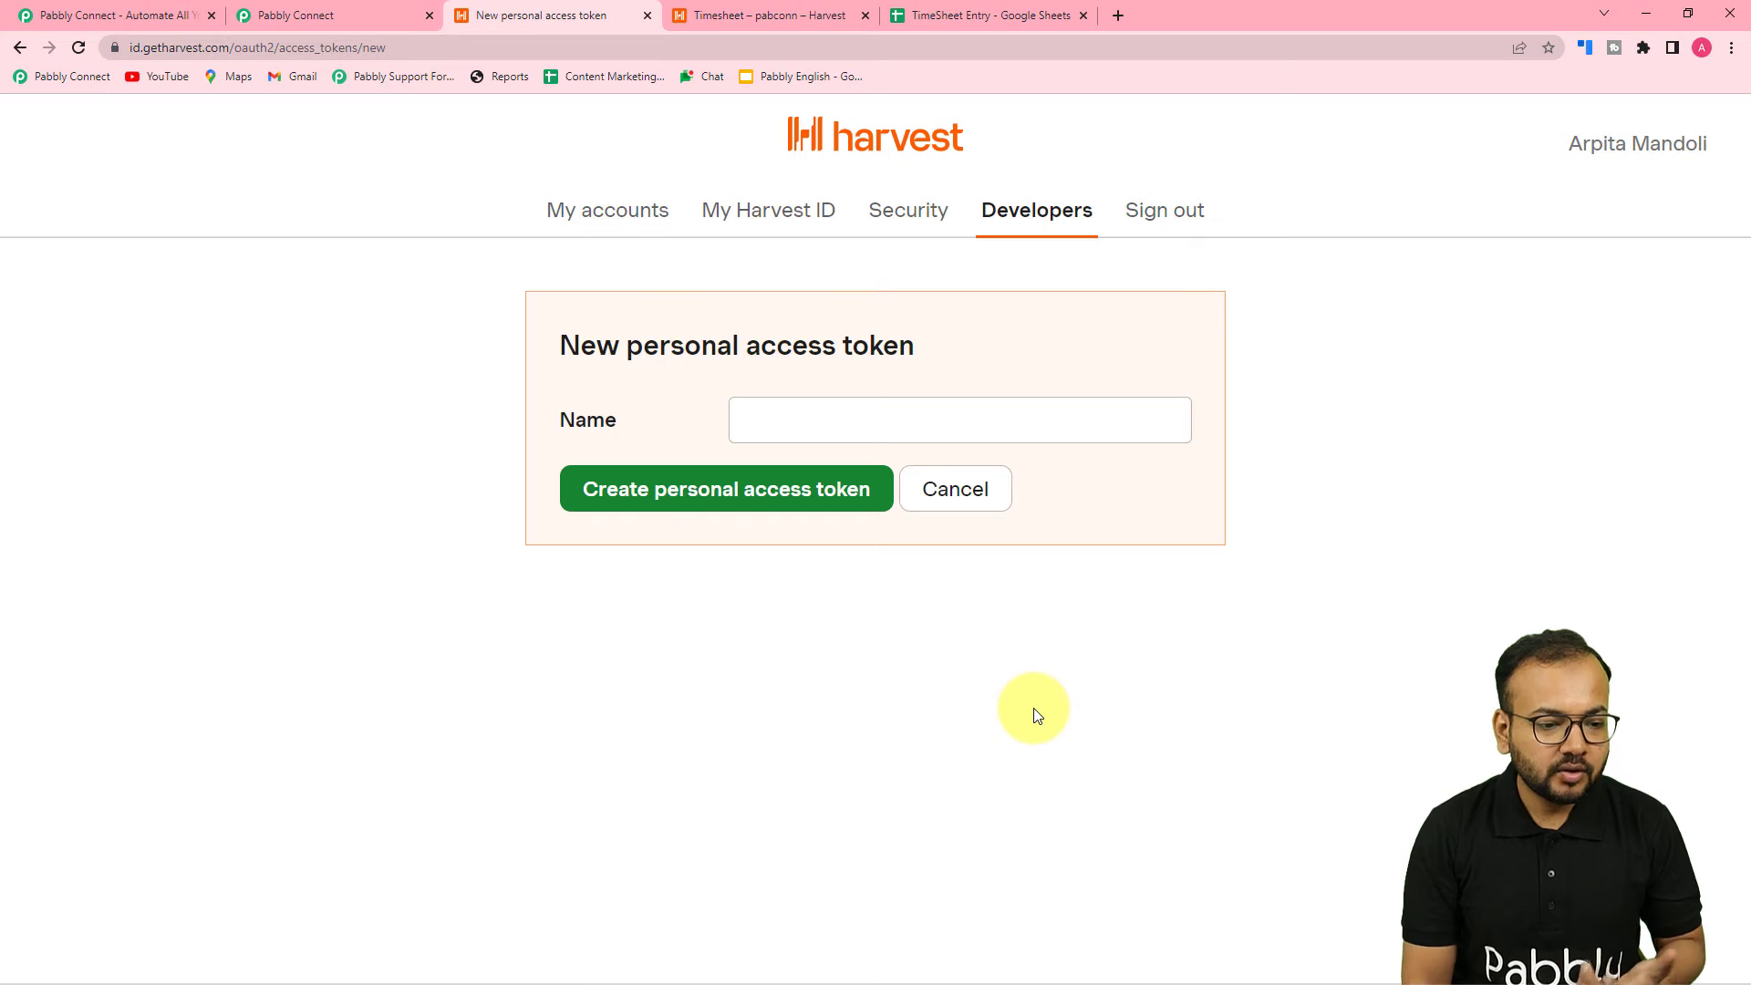
{"action": "left_click", "coordinate": [928, 429]}
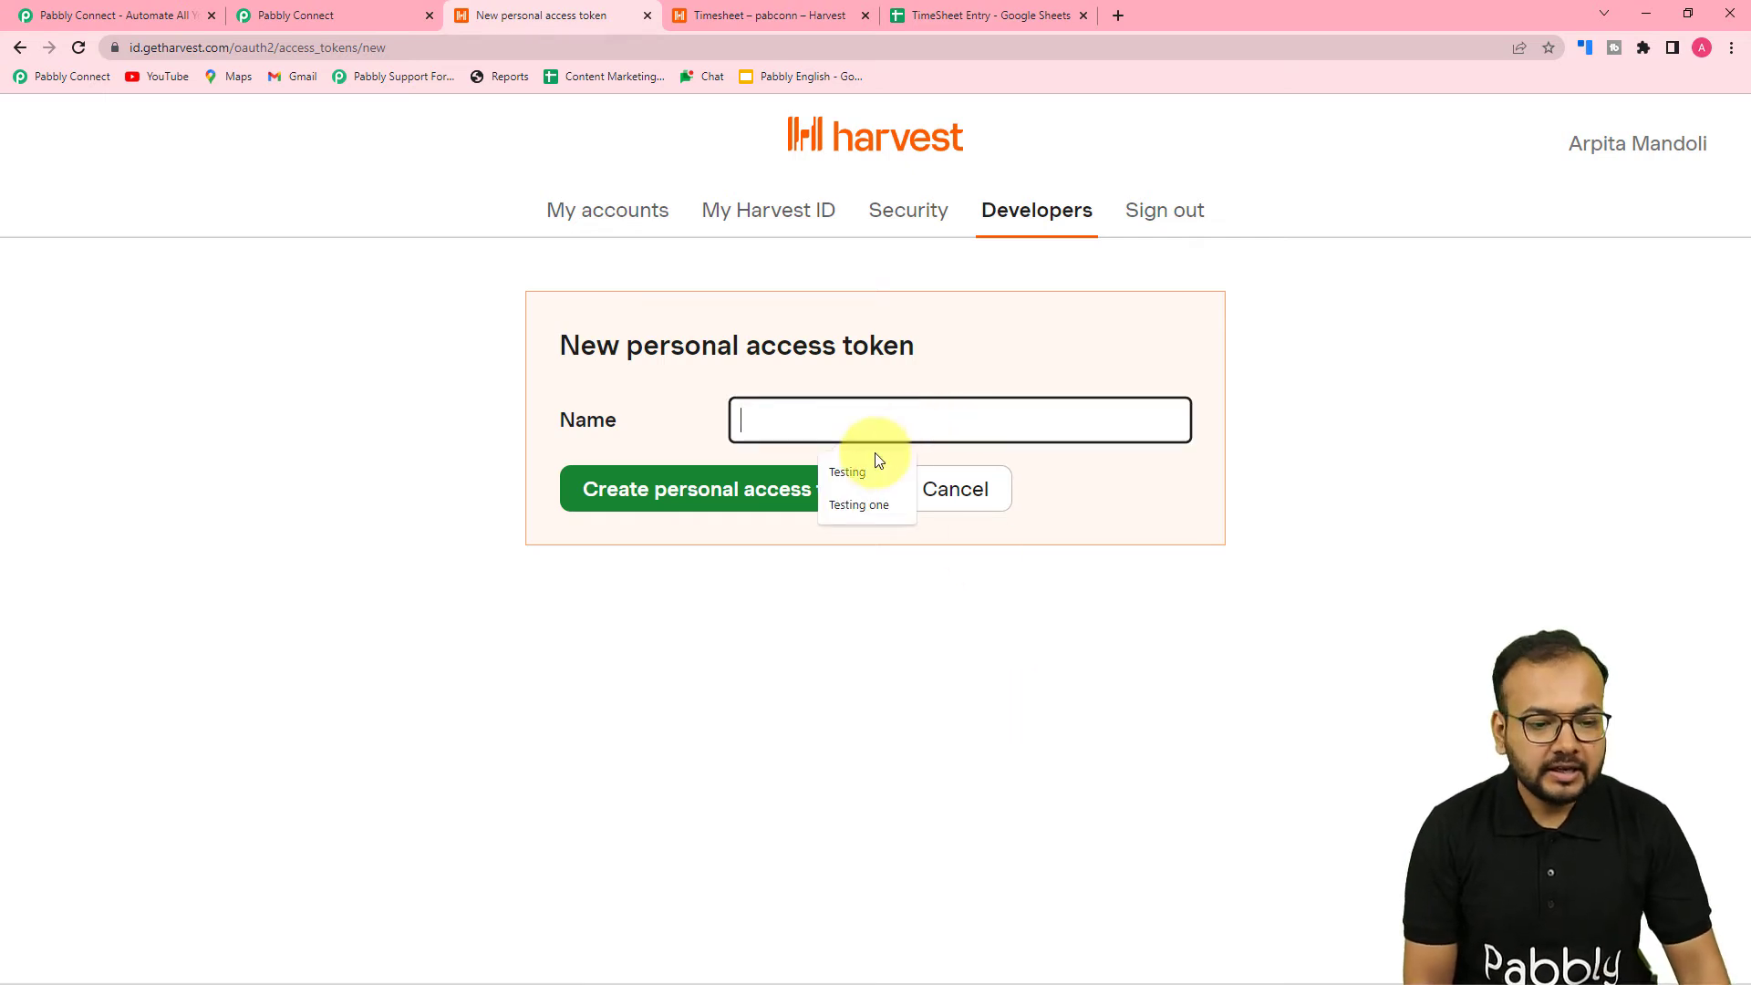
{"action": "left_click", "coordinate": [849, 471]}
{"action": "left_click", "coordinate": [867, 427]}
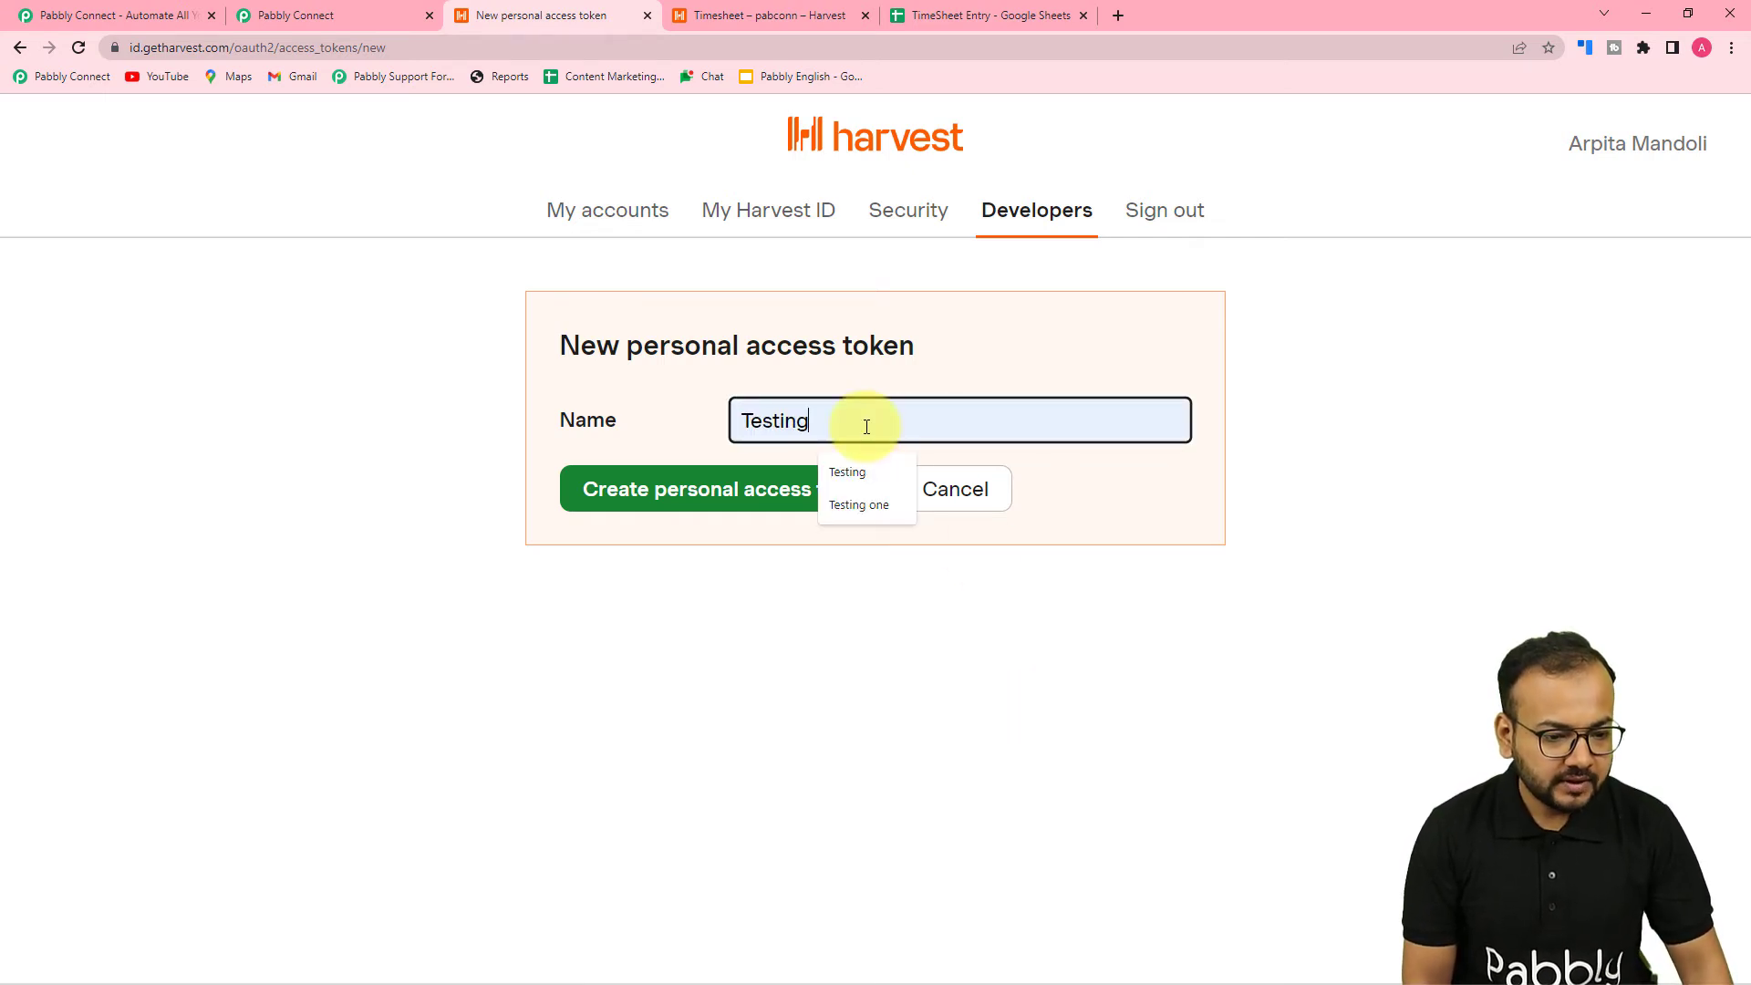
{"action": "type", "text": "demo"}
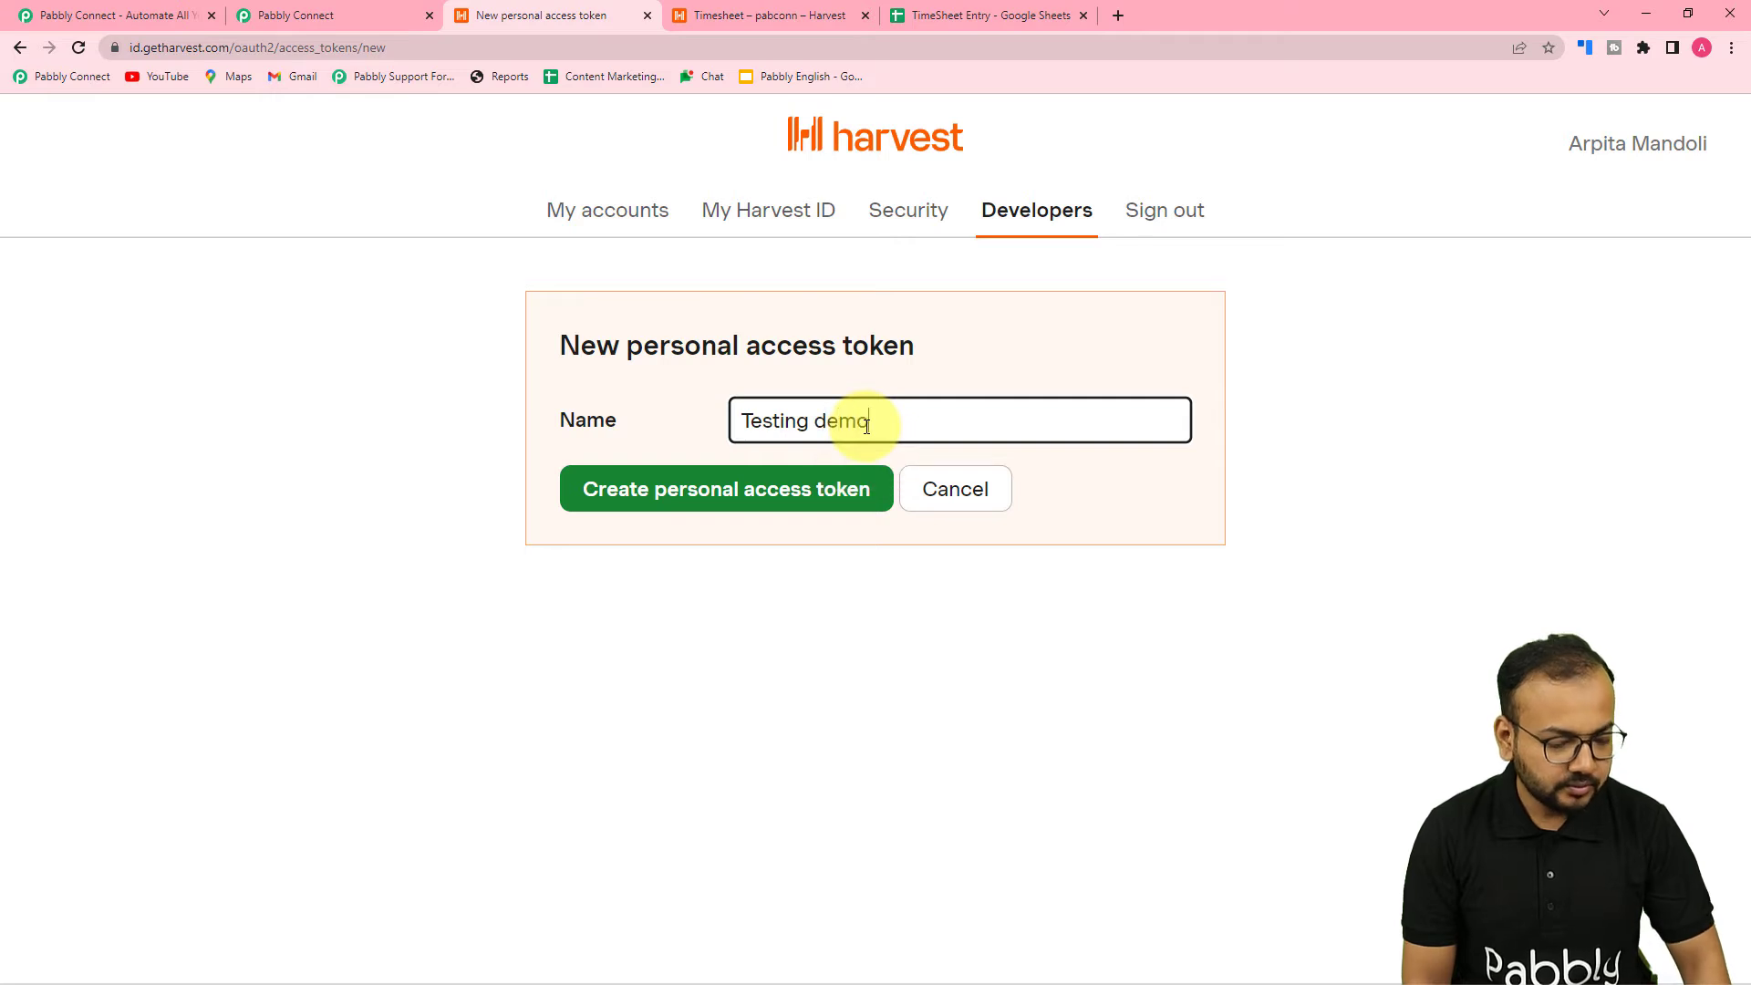
{"action": "left_click", "coordinate": [852, 540]}
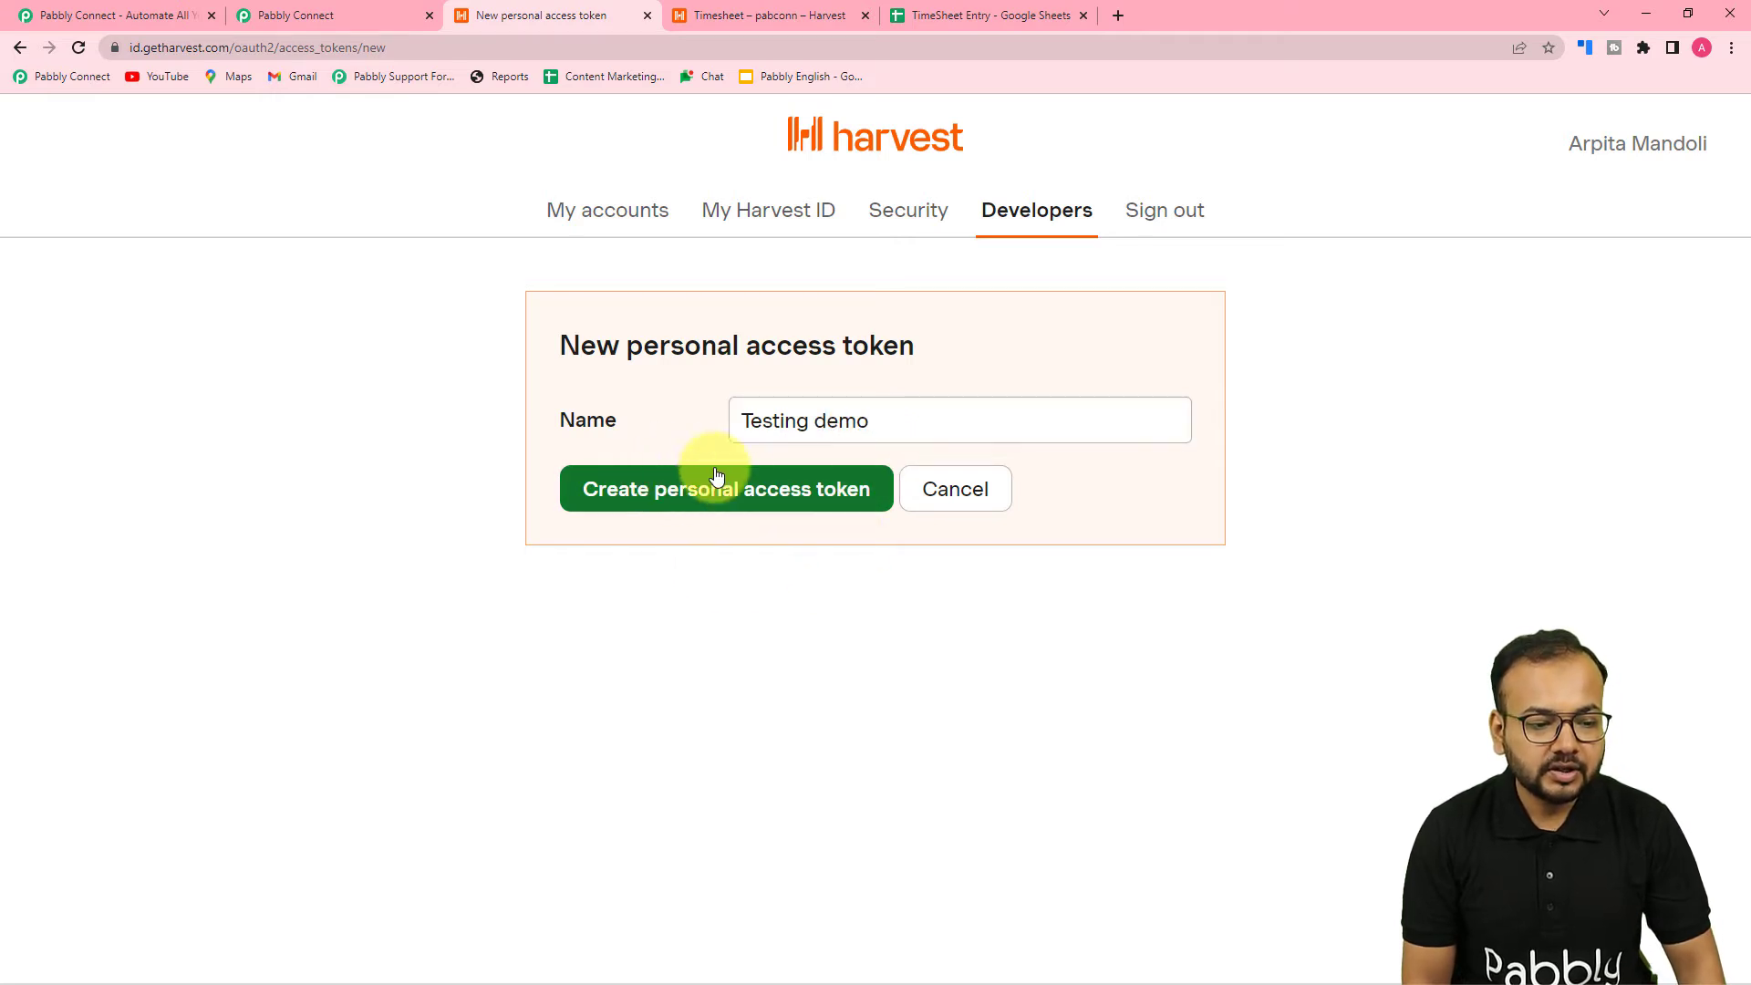
{"action": "left_click", "coordinate": [693, 489]}
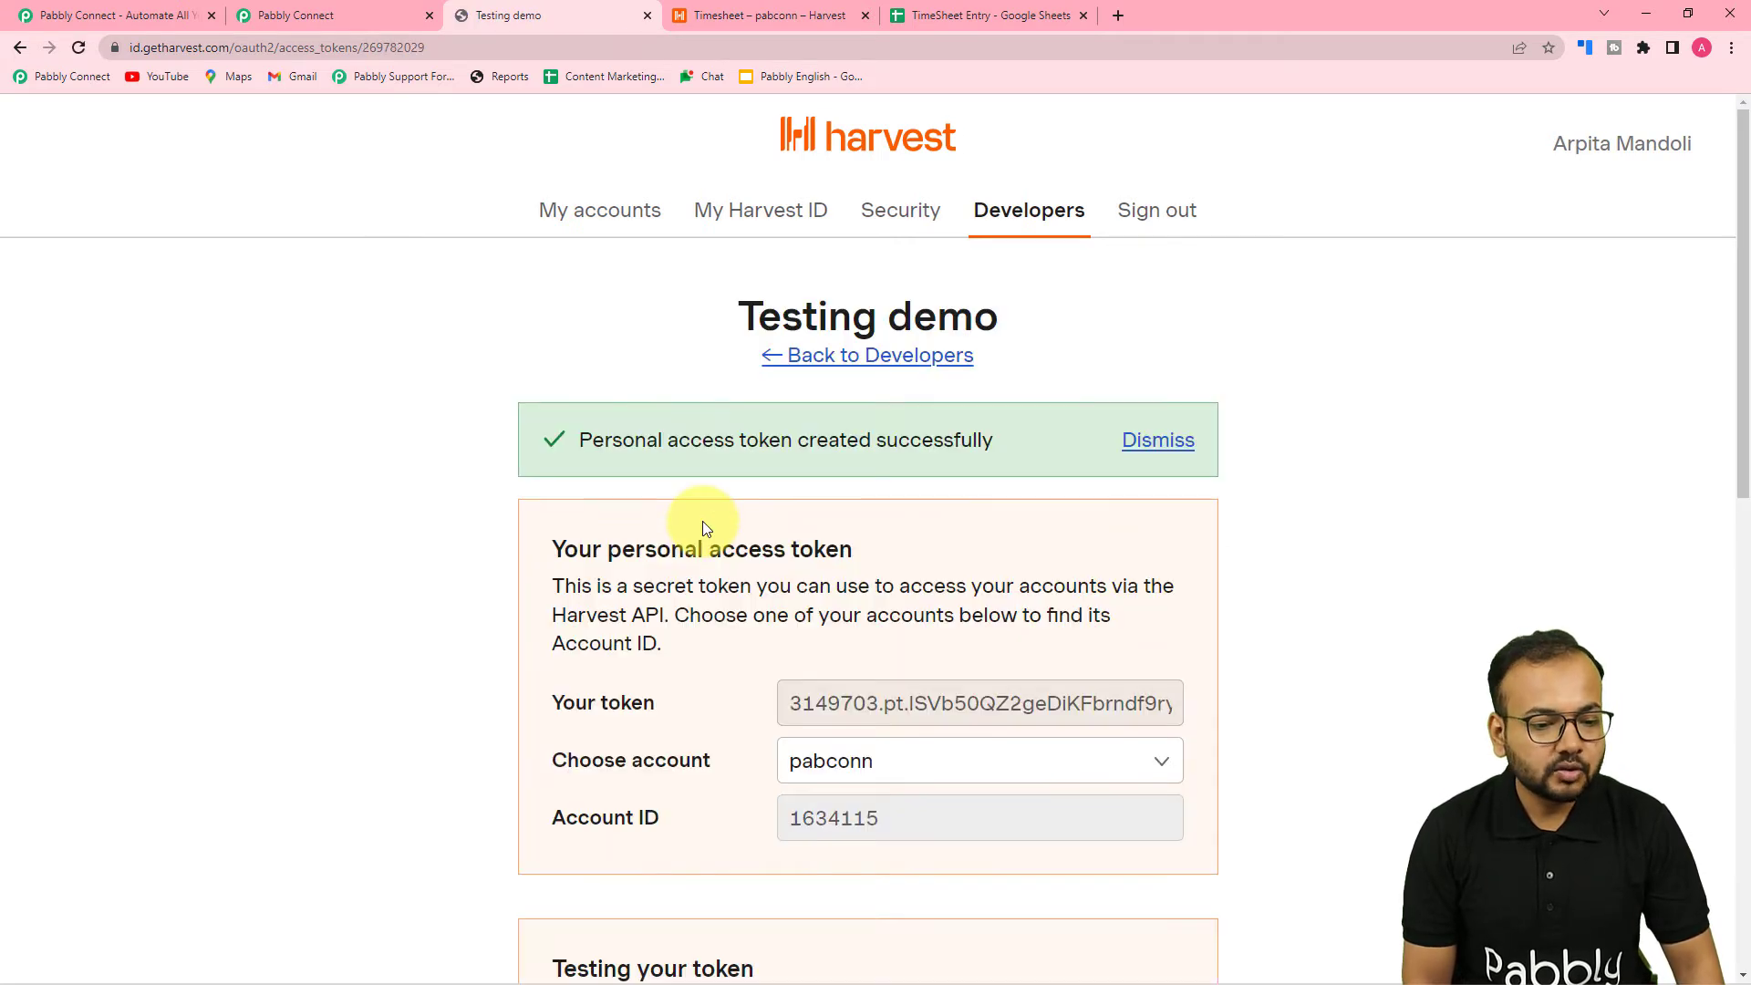
Copy the new personal access token and paste it after the Bearer prefix in Pabbly Connect's API Token field
{"action": "scroll", "coordinate": [703, 522], "scroll_direction": "down", "scroll_amount": 3}
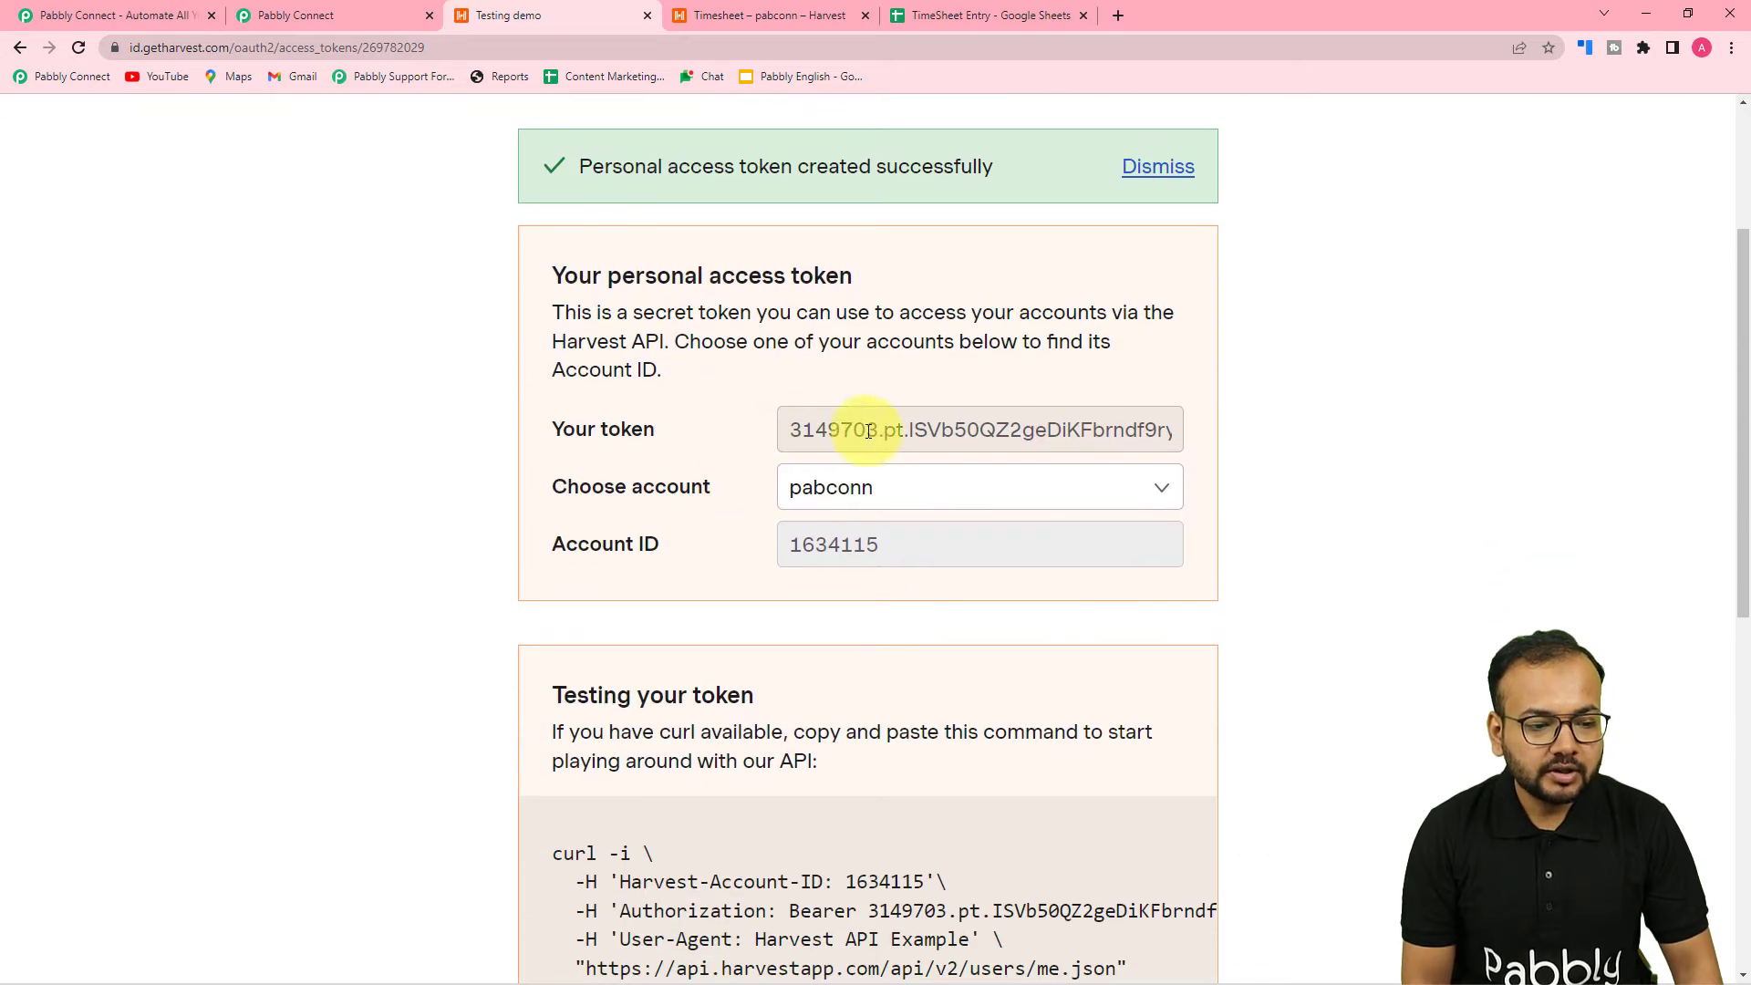
{"action": "left_click", "coordinate": [817, 432]}
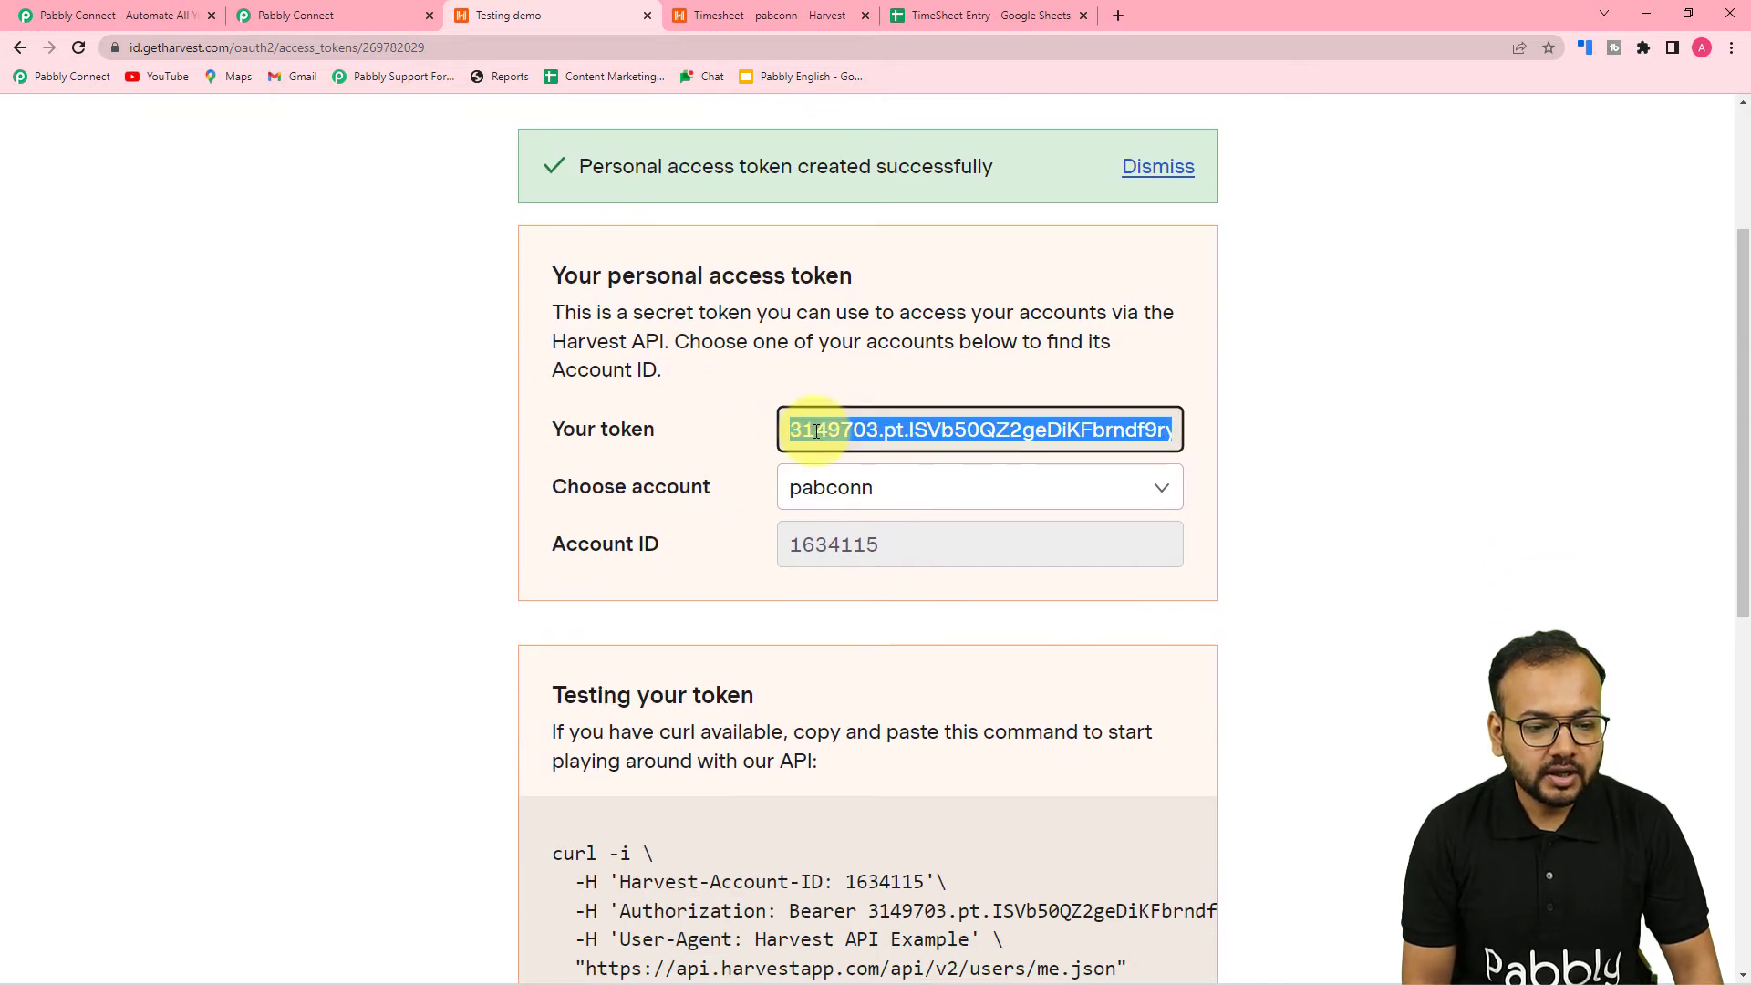
{"action": "right_click", "coordinate": [817, 431]}
{"action": "left_click", "coordinate": [845, 454]}
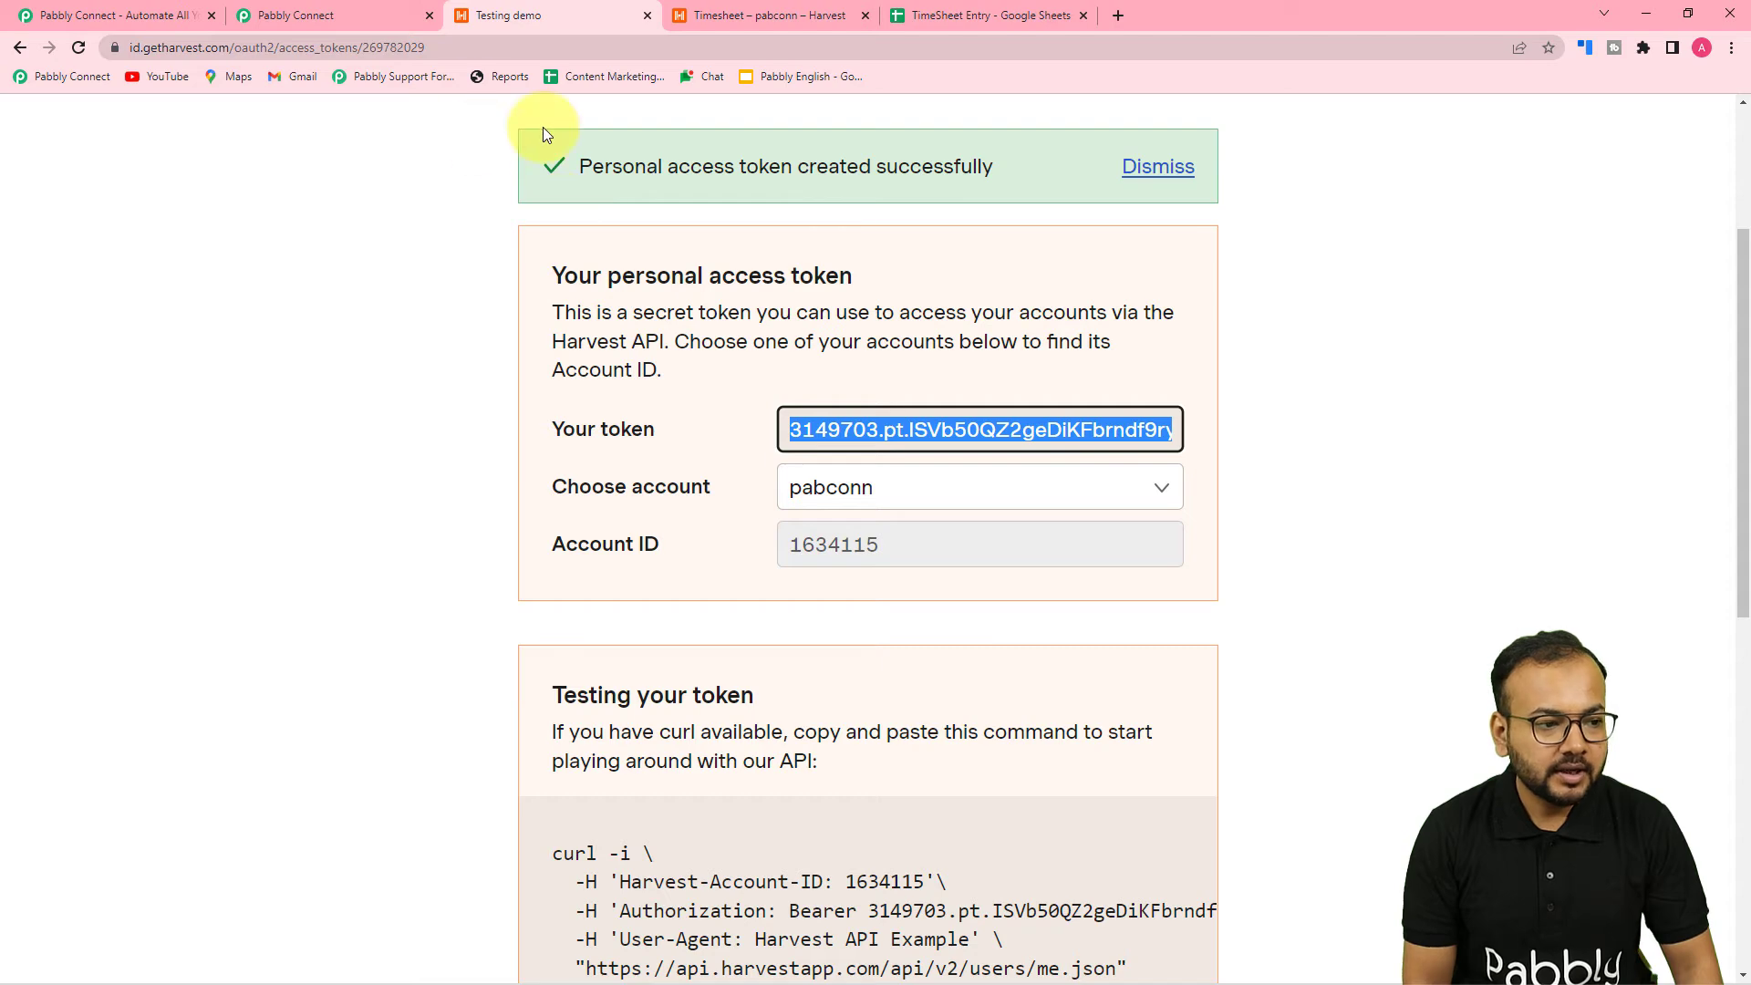
{"action": "left_click", "coordinate": [364, 19]}
{"action": "left_click", "coordinate": [916, 444]}
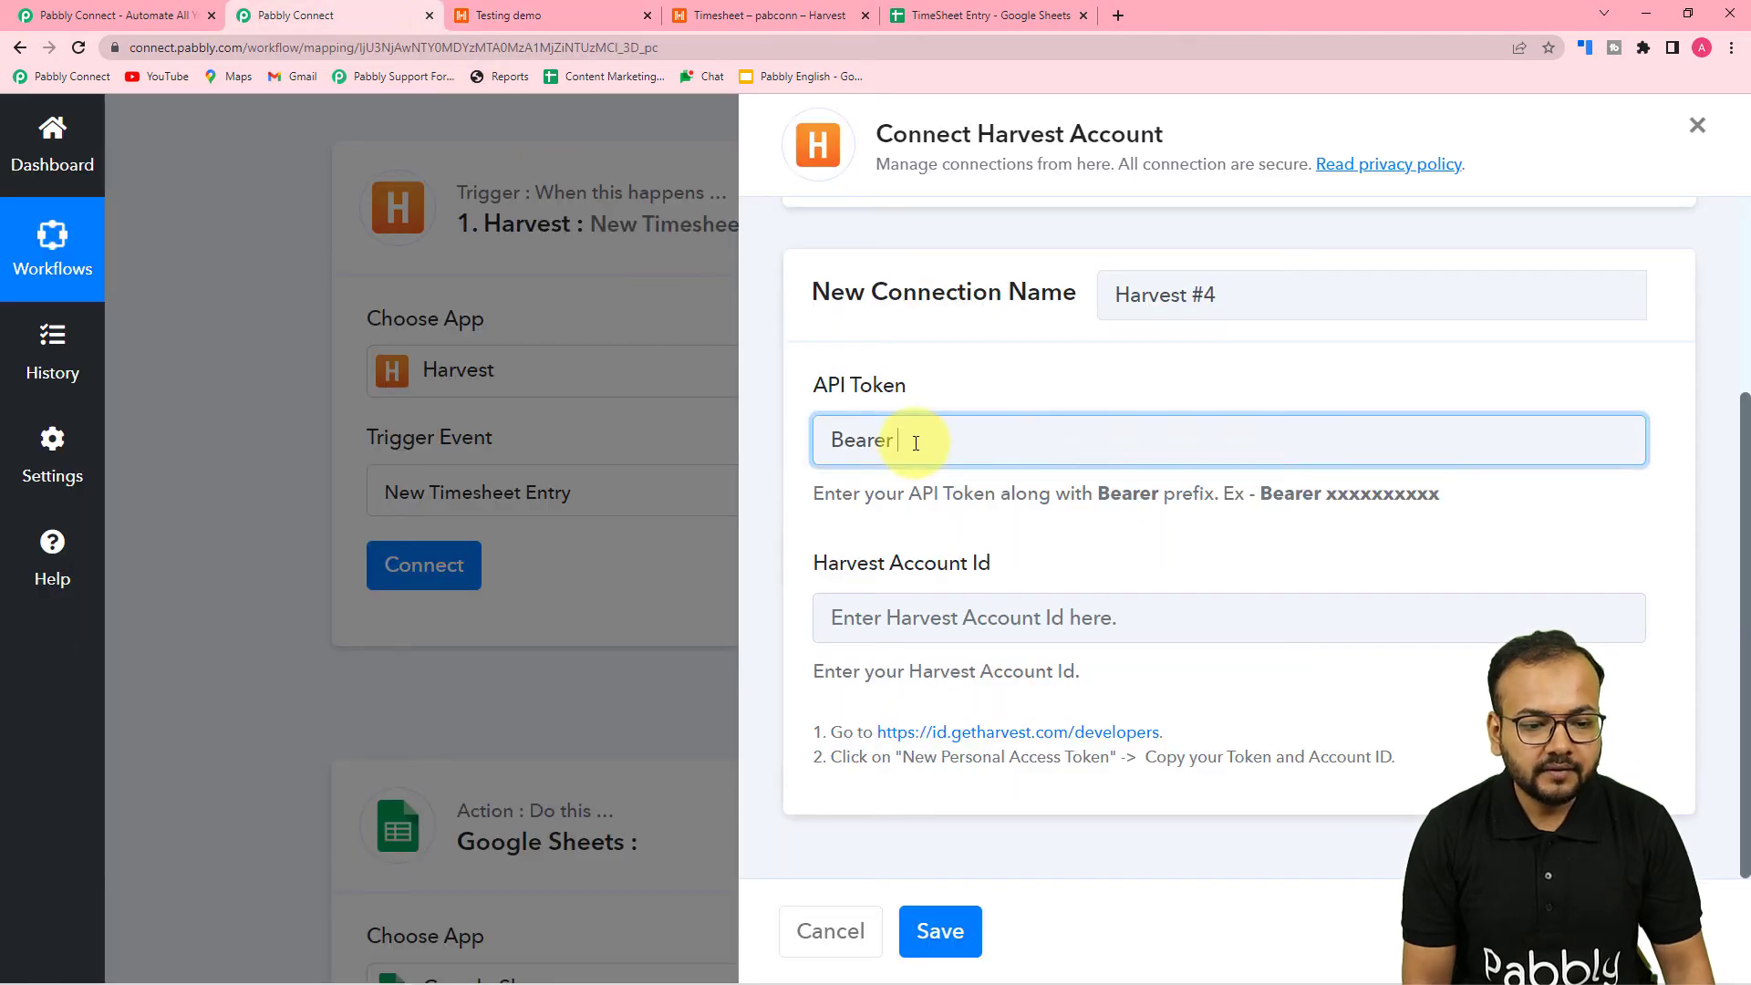
{"action": "key", "text": "ctrl+v"}
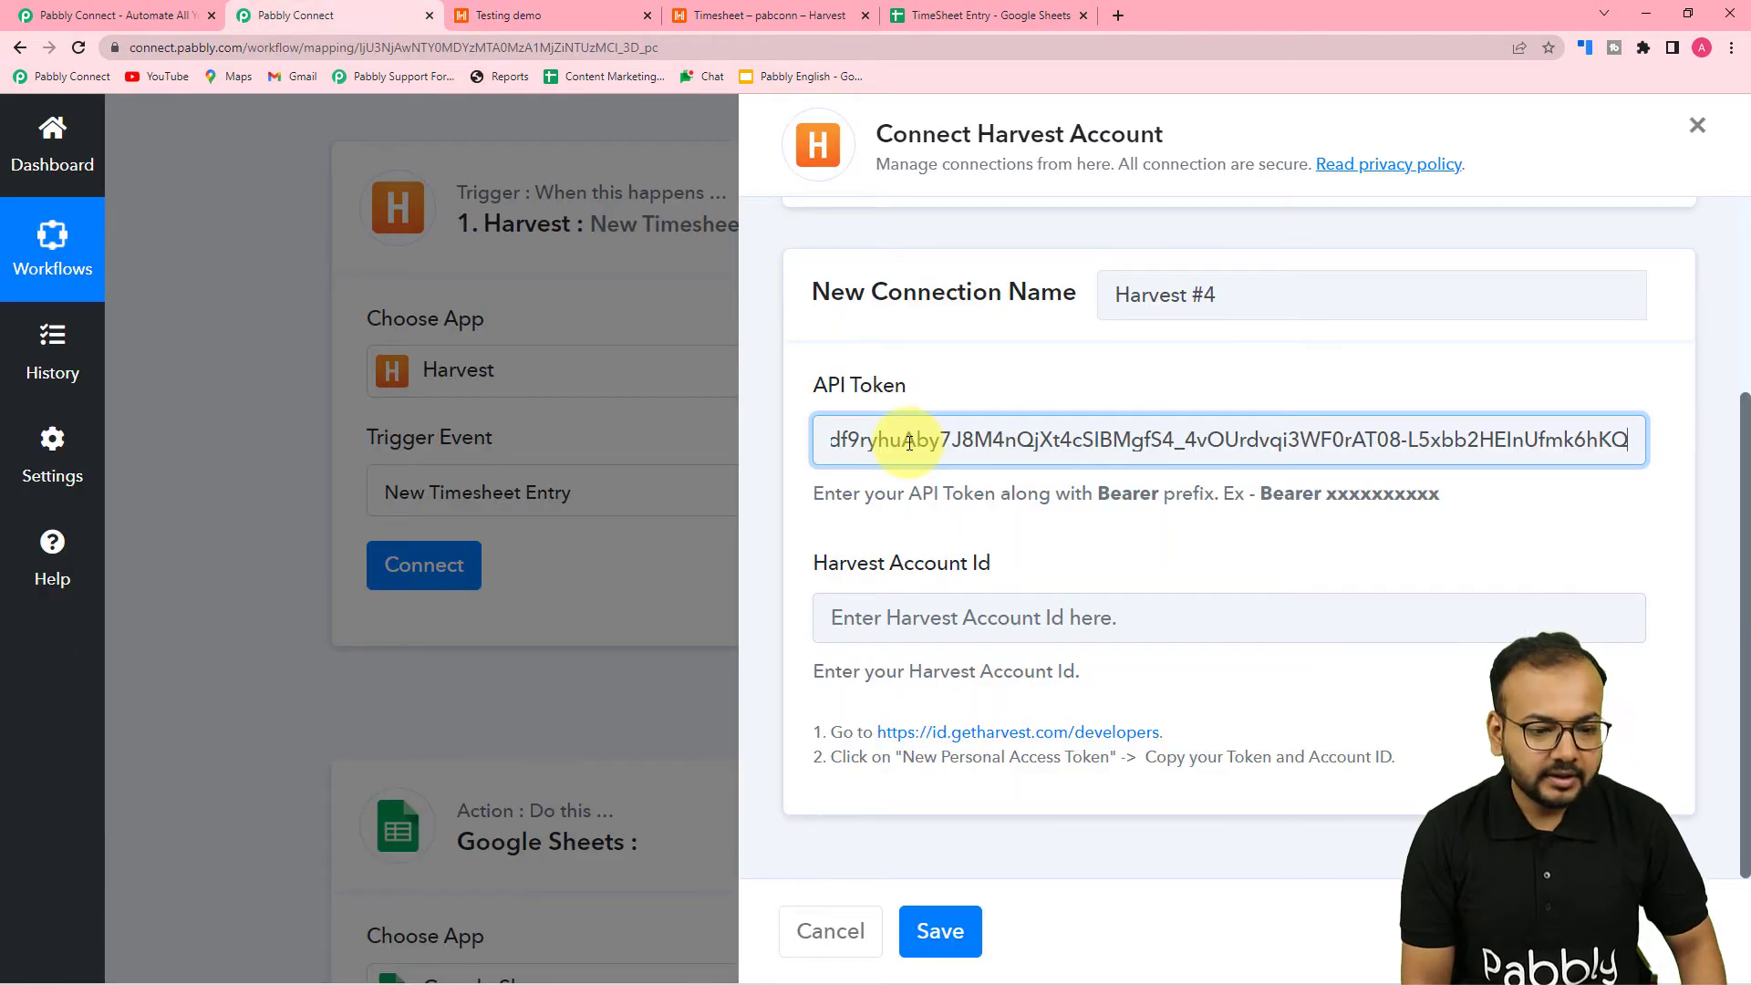
{"action": "left_click", "coordinate": [1009, 522]}
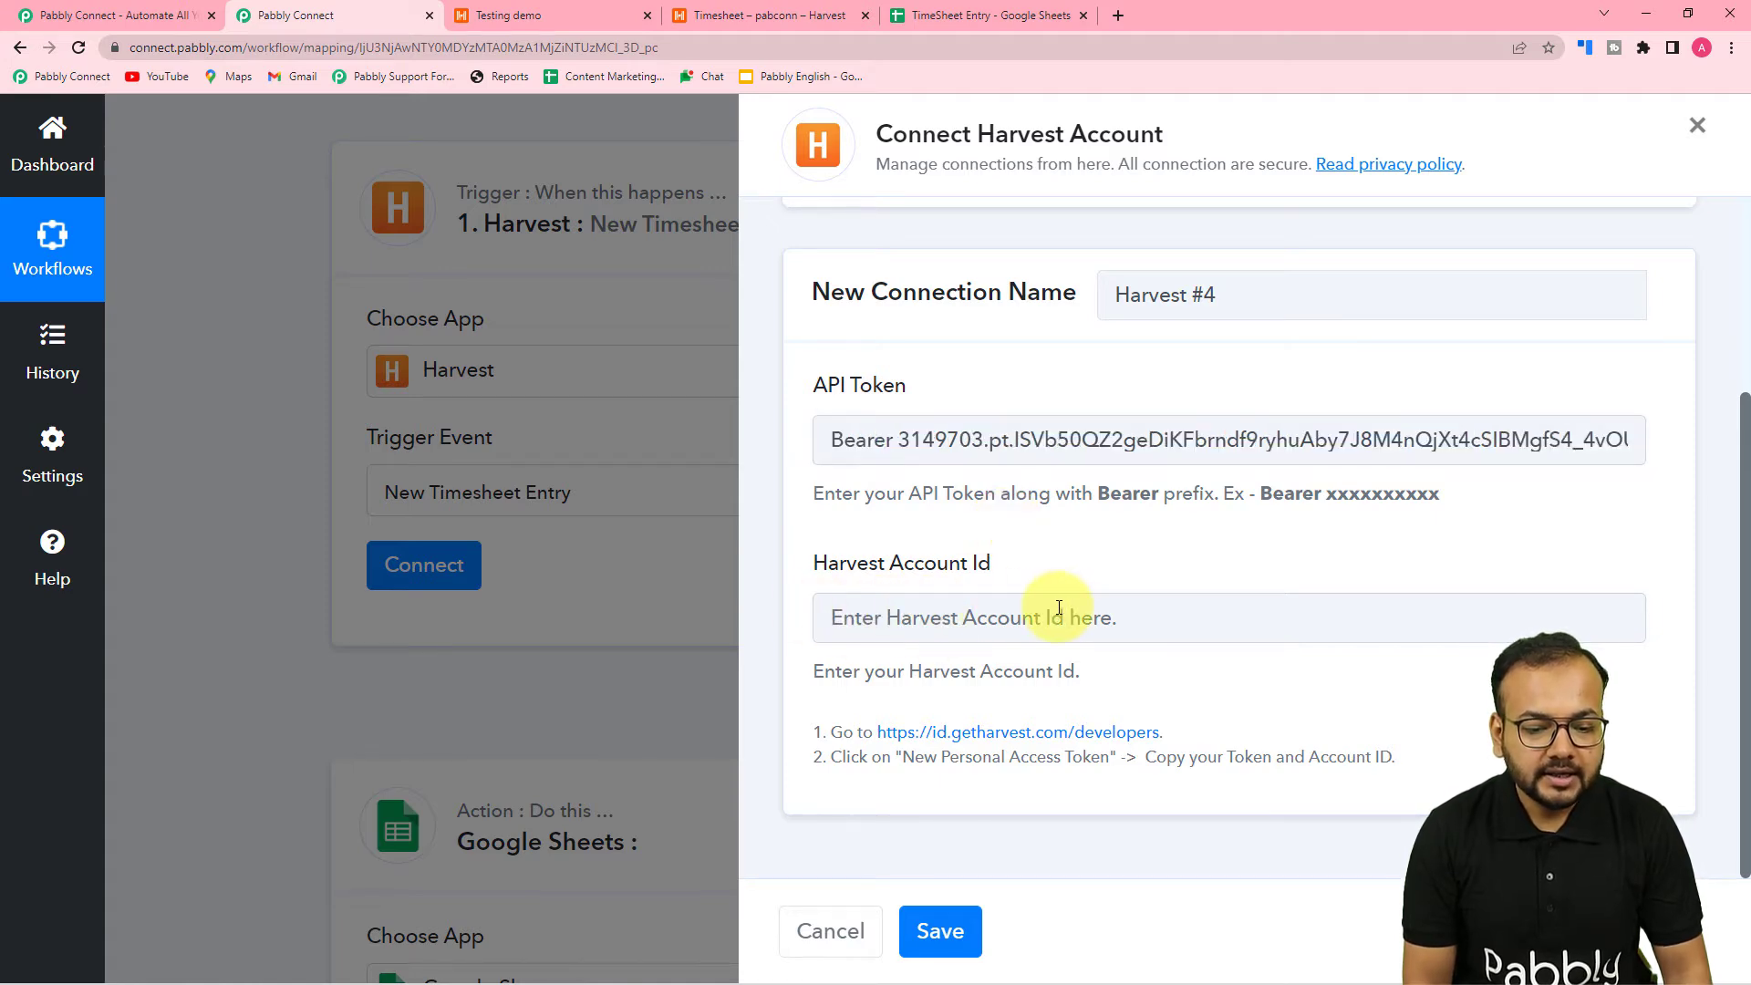
Copy the account ID from the Harvest token page and paste it into Pabbly Connect's Harvest Account Id field
{"action": "left_click", "coordinate": [577, 9]}
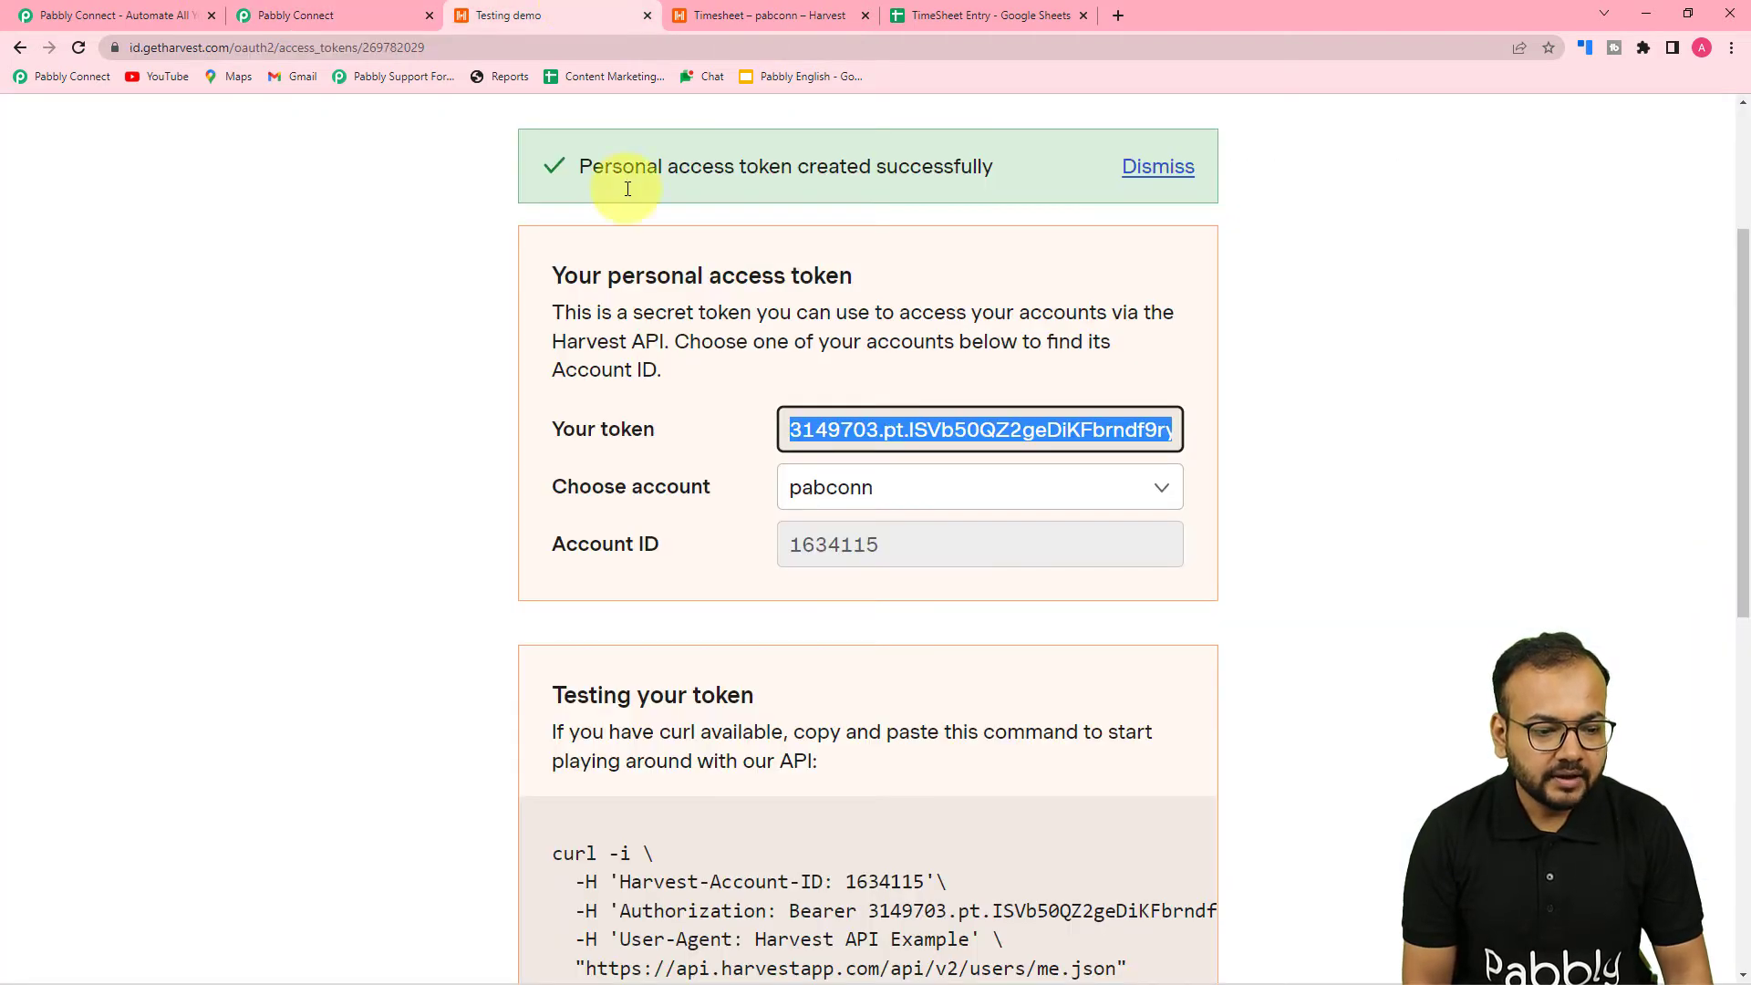
{"action": "left_click", "coordinate": [863, 552]}
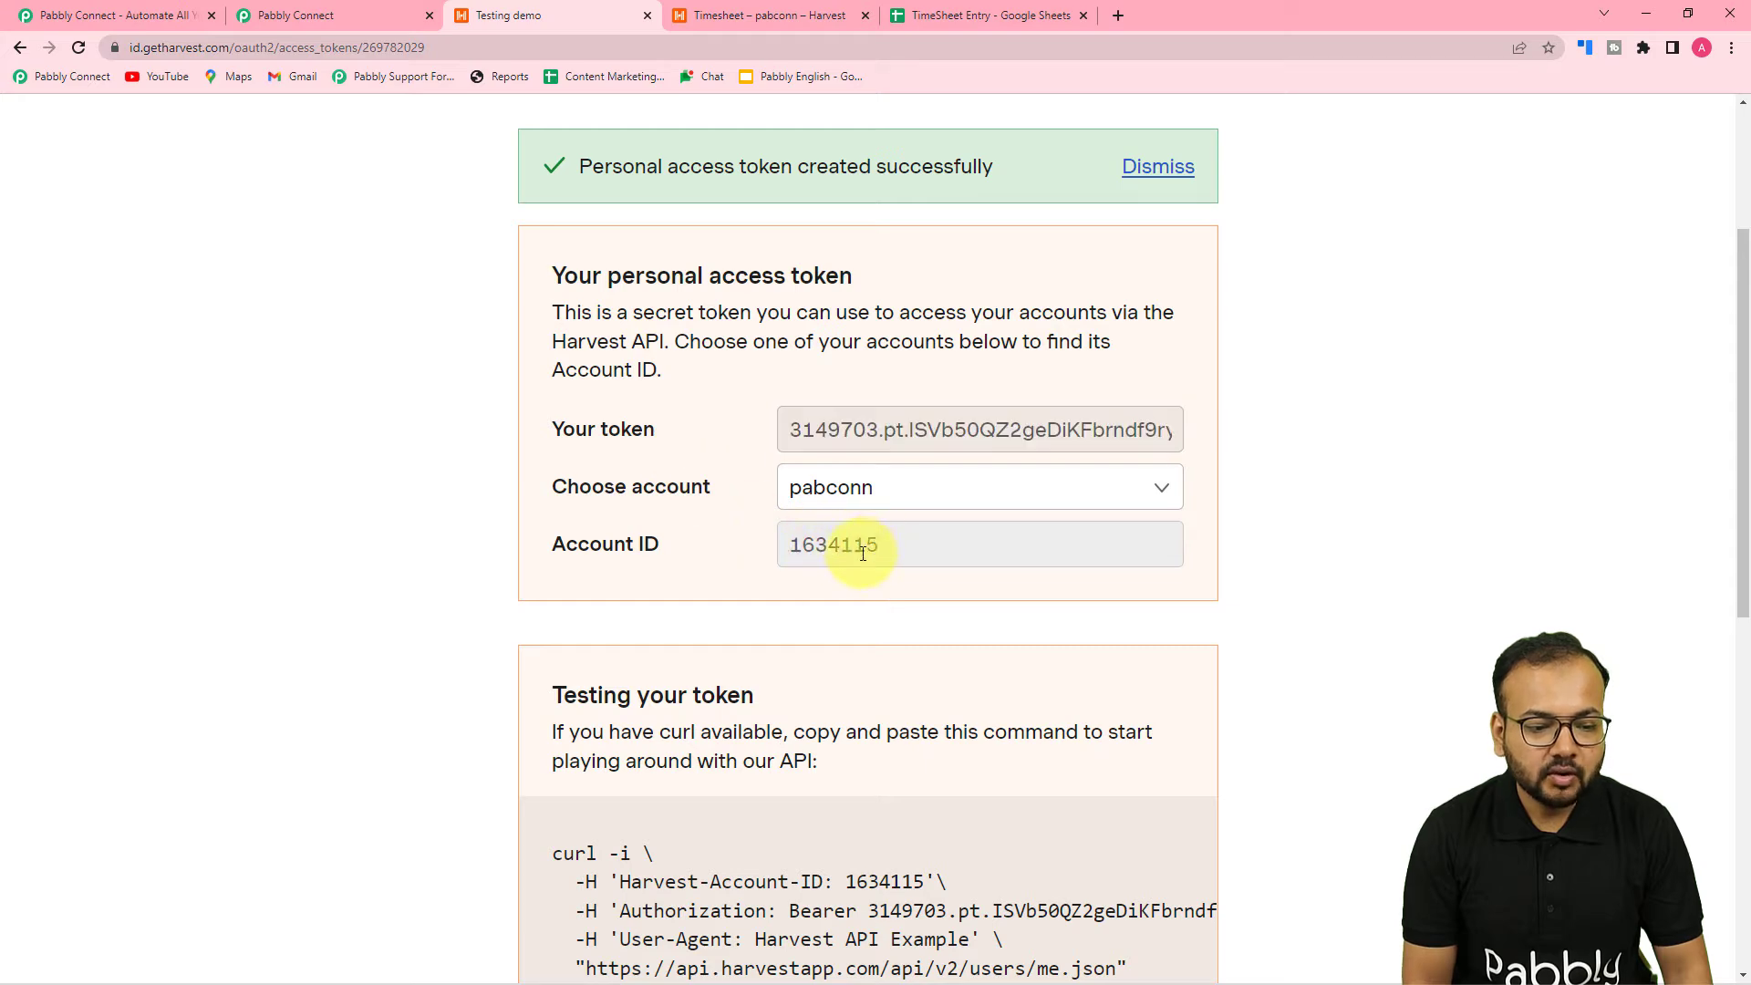
{"action": "right_click", "coordinate": [792, 555]}
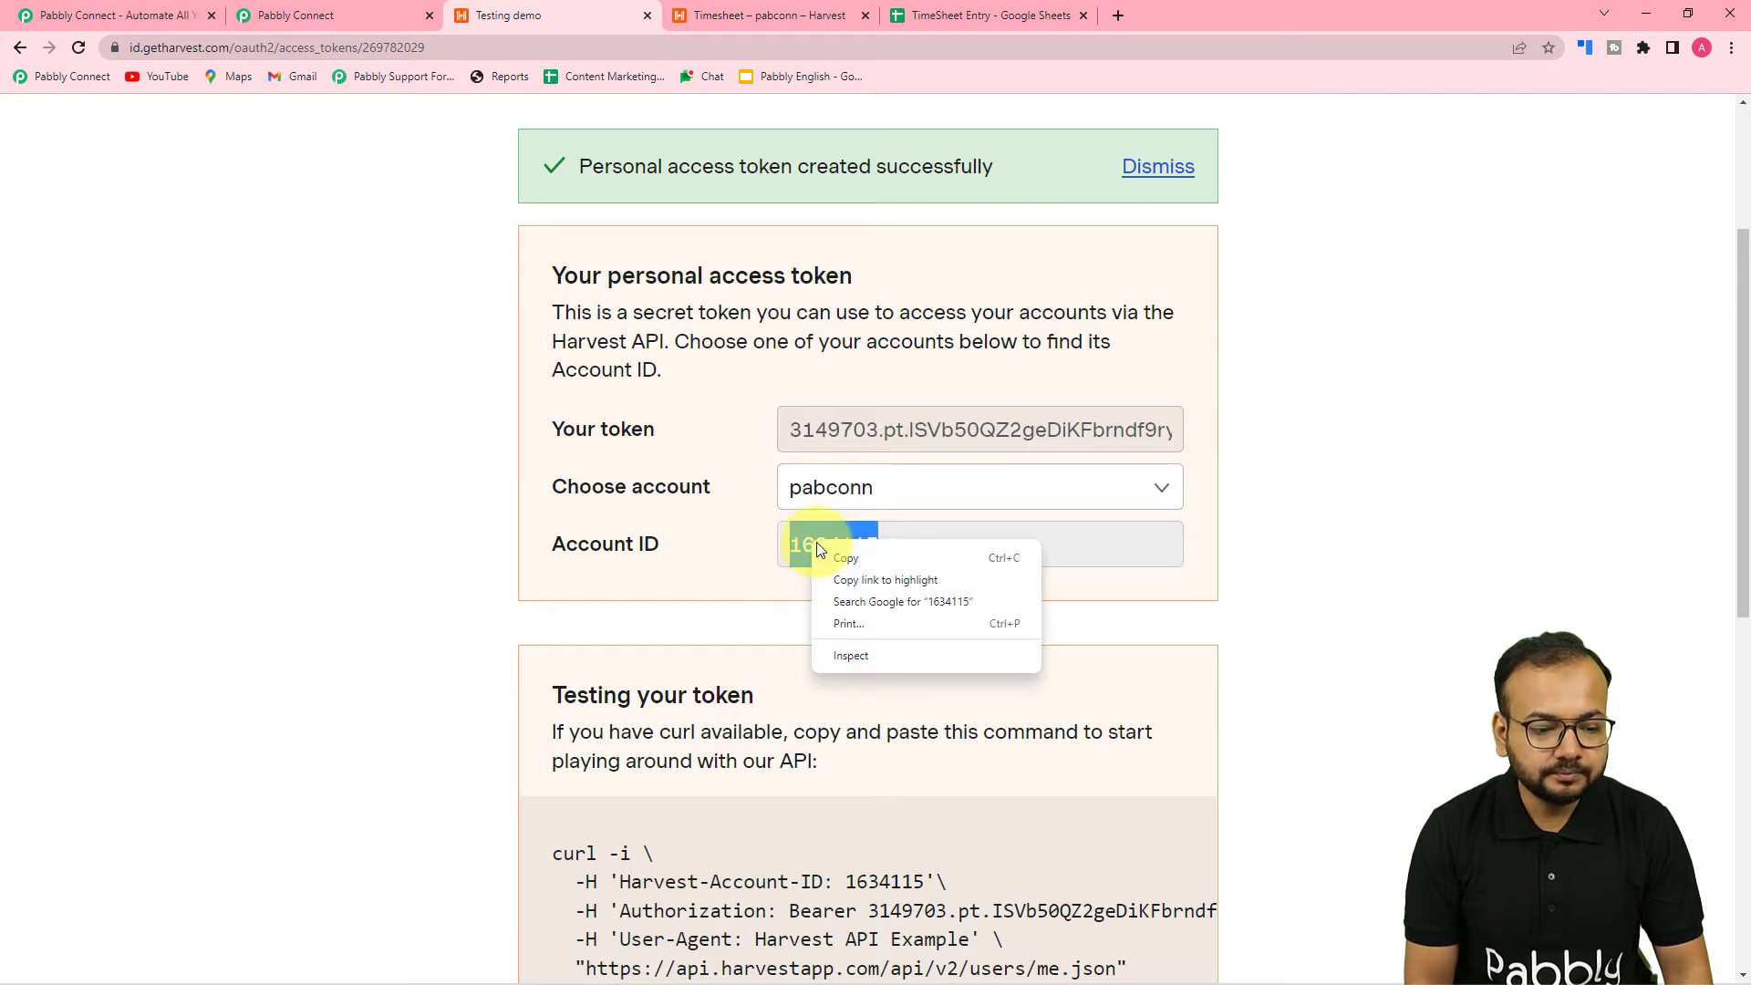
{"action": "left_click", "coordinate": [830, 559]}
{"action": "left_click", "coordinate": [234, 6]}
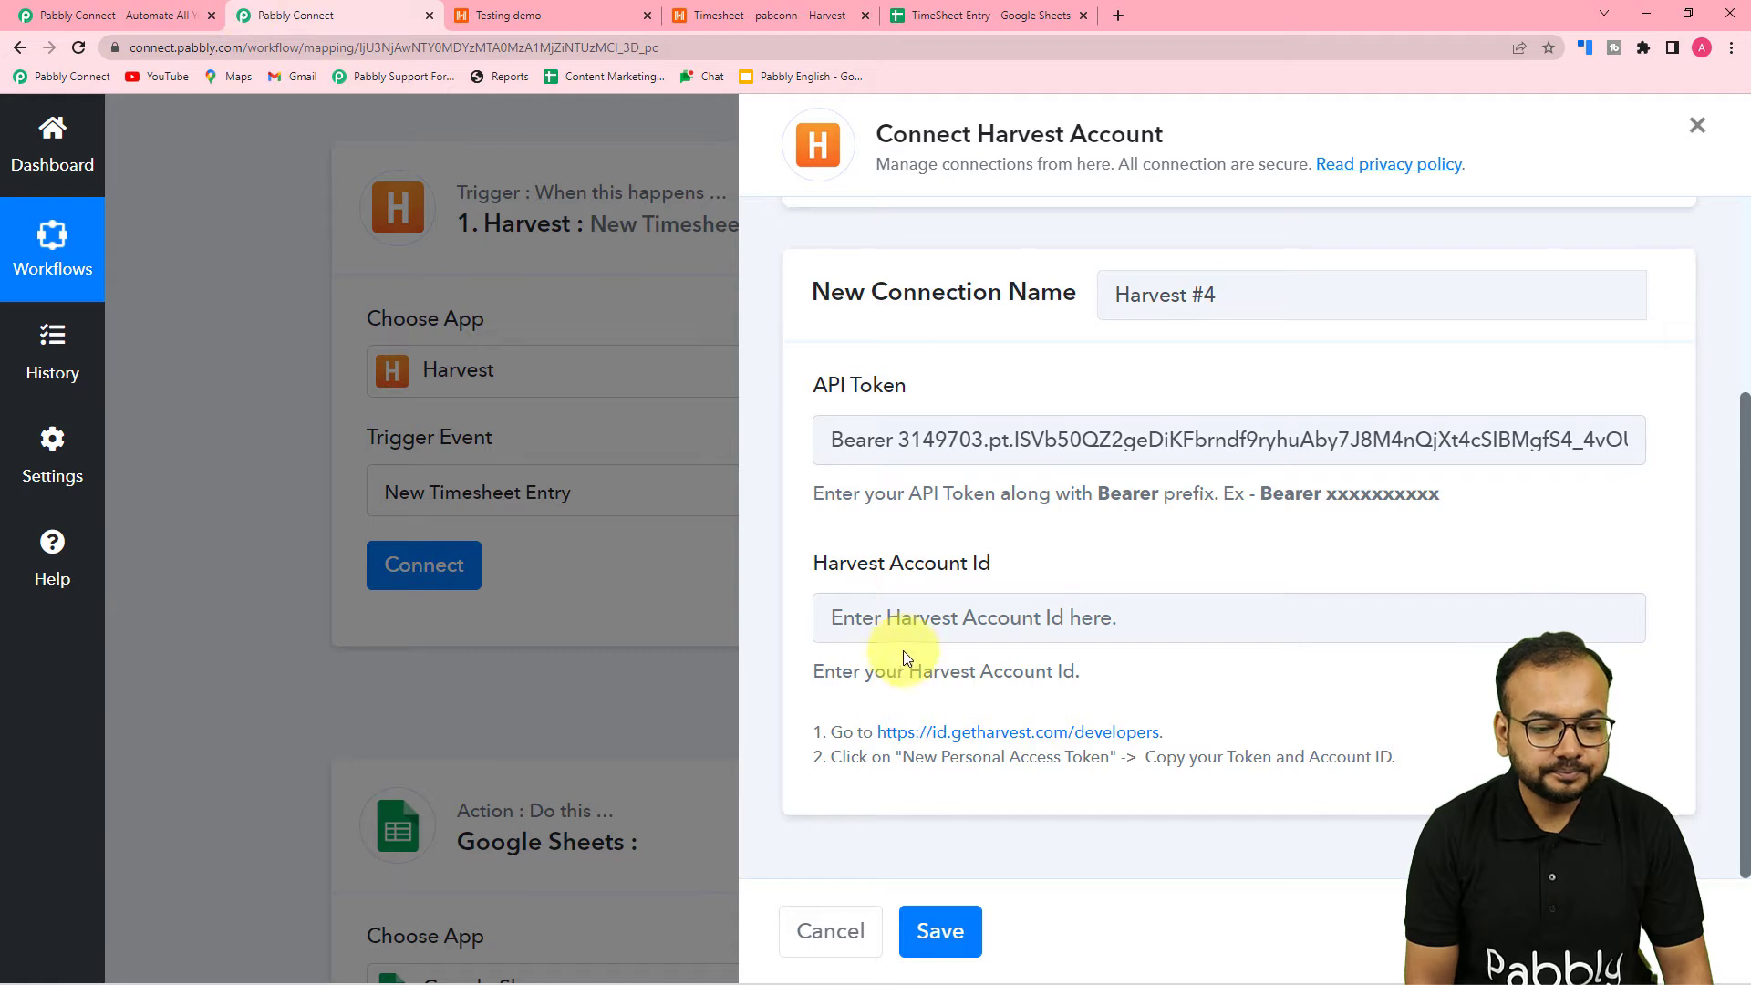
{"action": "right_click", "coordinate": [887, 612]}
{"action": "left_click", "coordinate": [928, 764]}
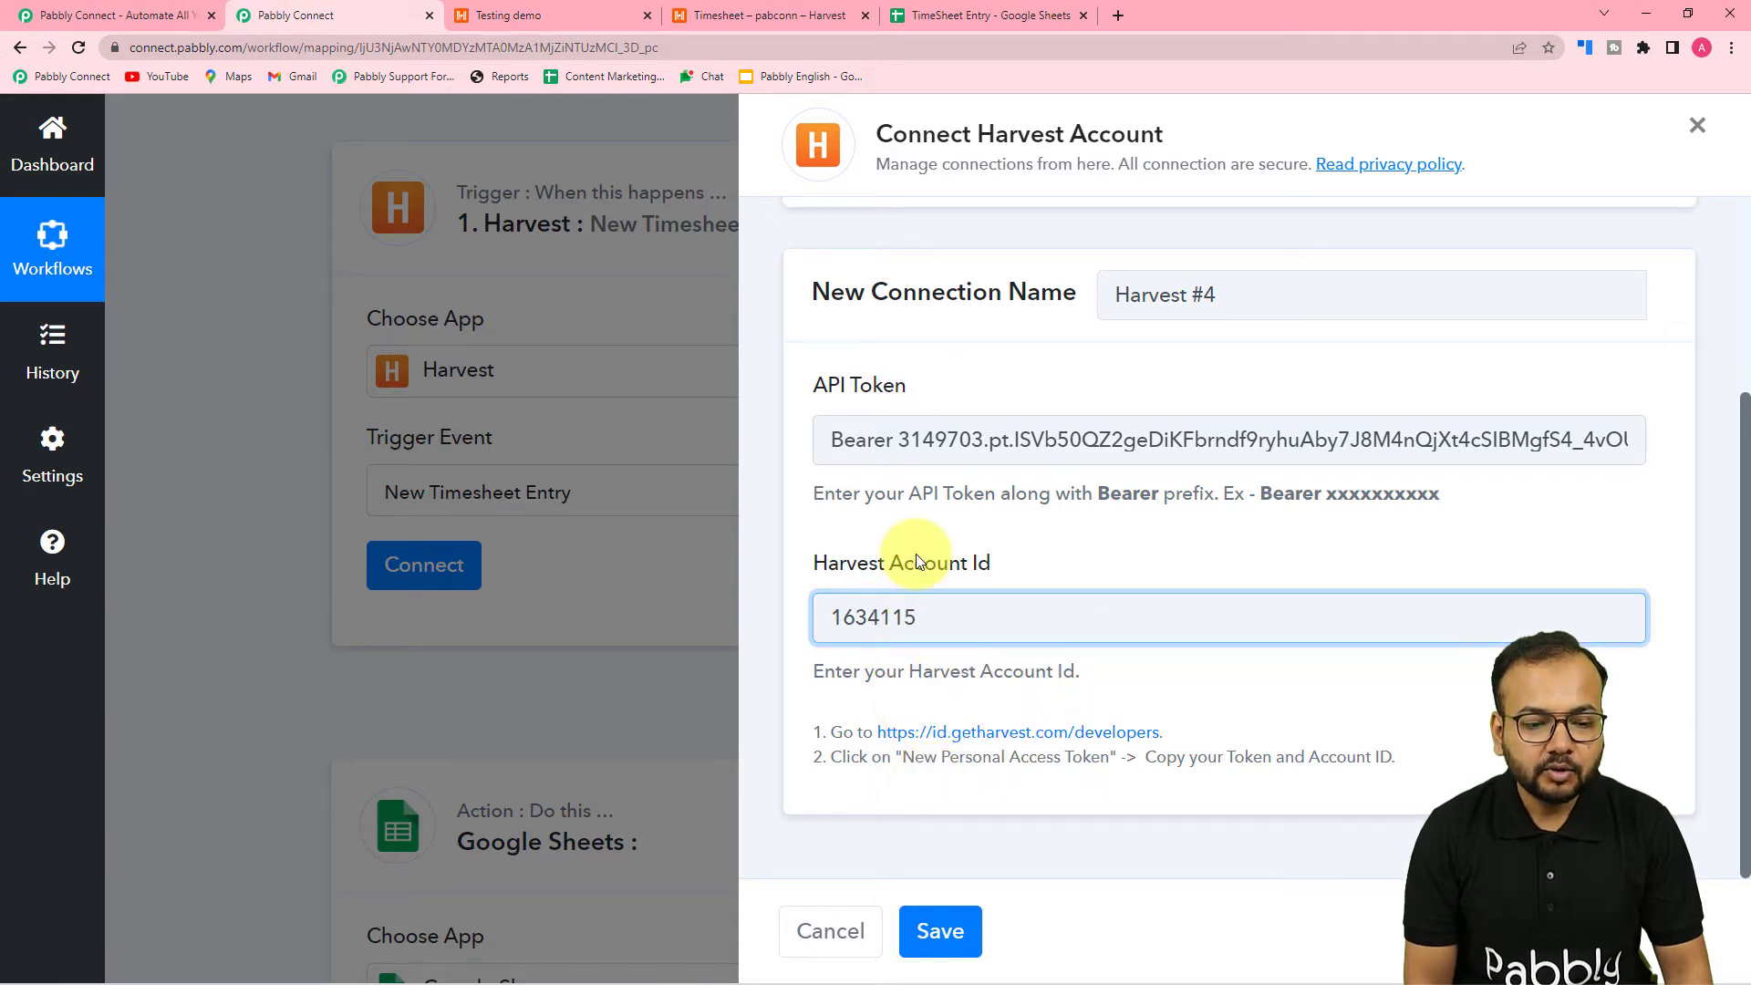
Save the new Harvest connection, and save the trigger with a test request to fetch the timesheet entry
{"action": "left_click", "coordinate": [937, 930]}
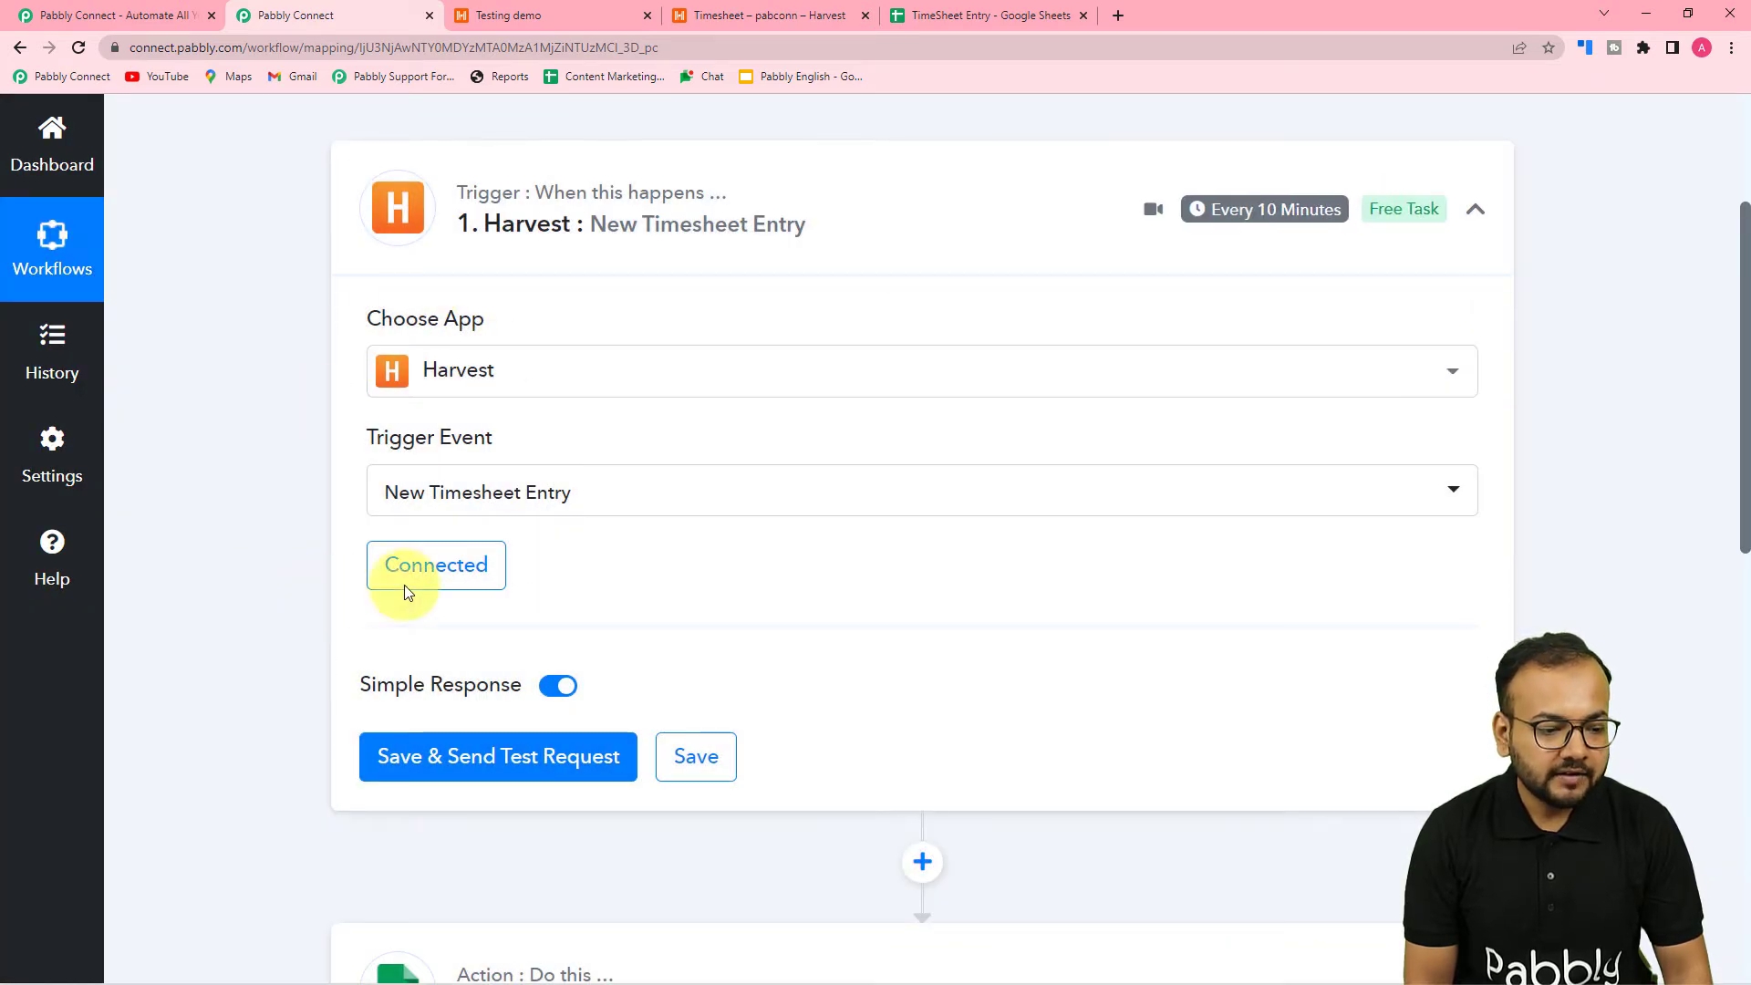
{"action": "scroll", "coordinate": [472, 615], "scroll_direction": "down", "scroll_amount": 2}
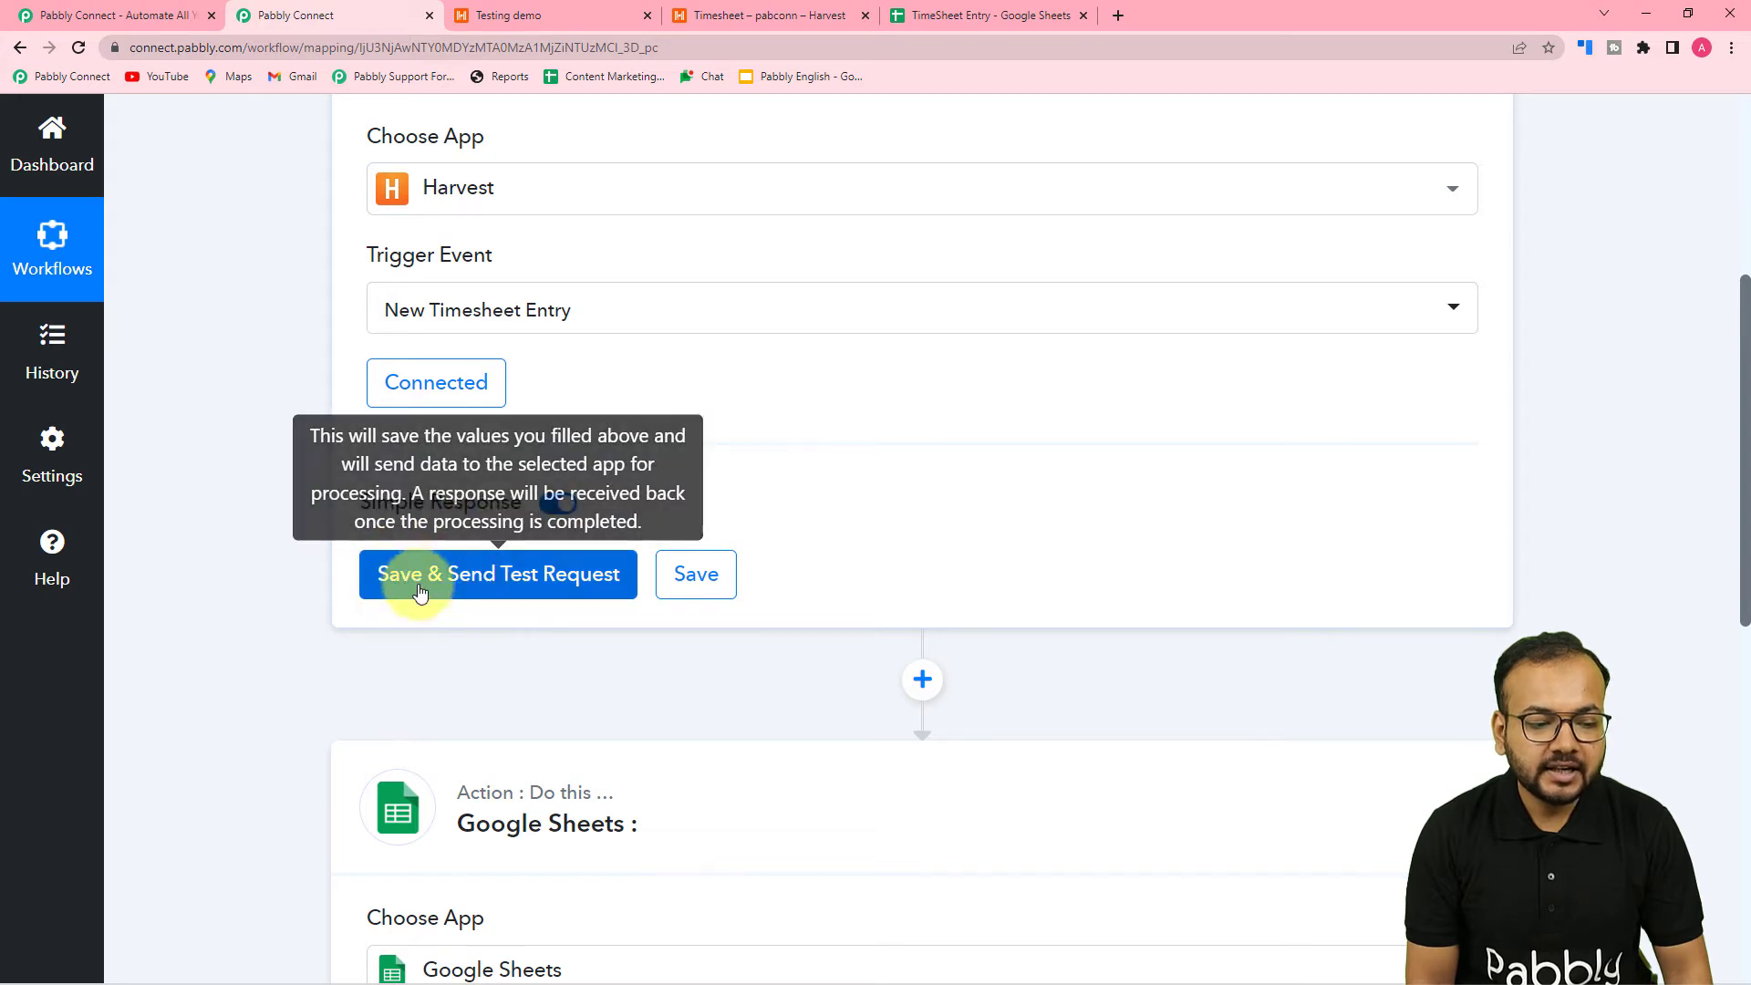
{"action": "left_click", "coordinate": [487, 585]}
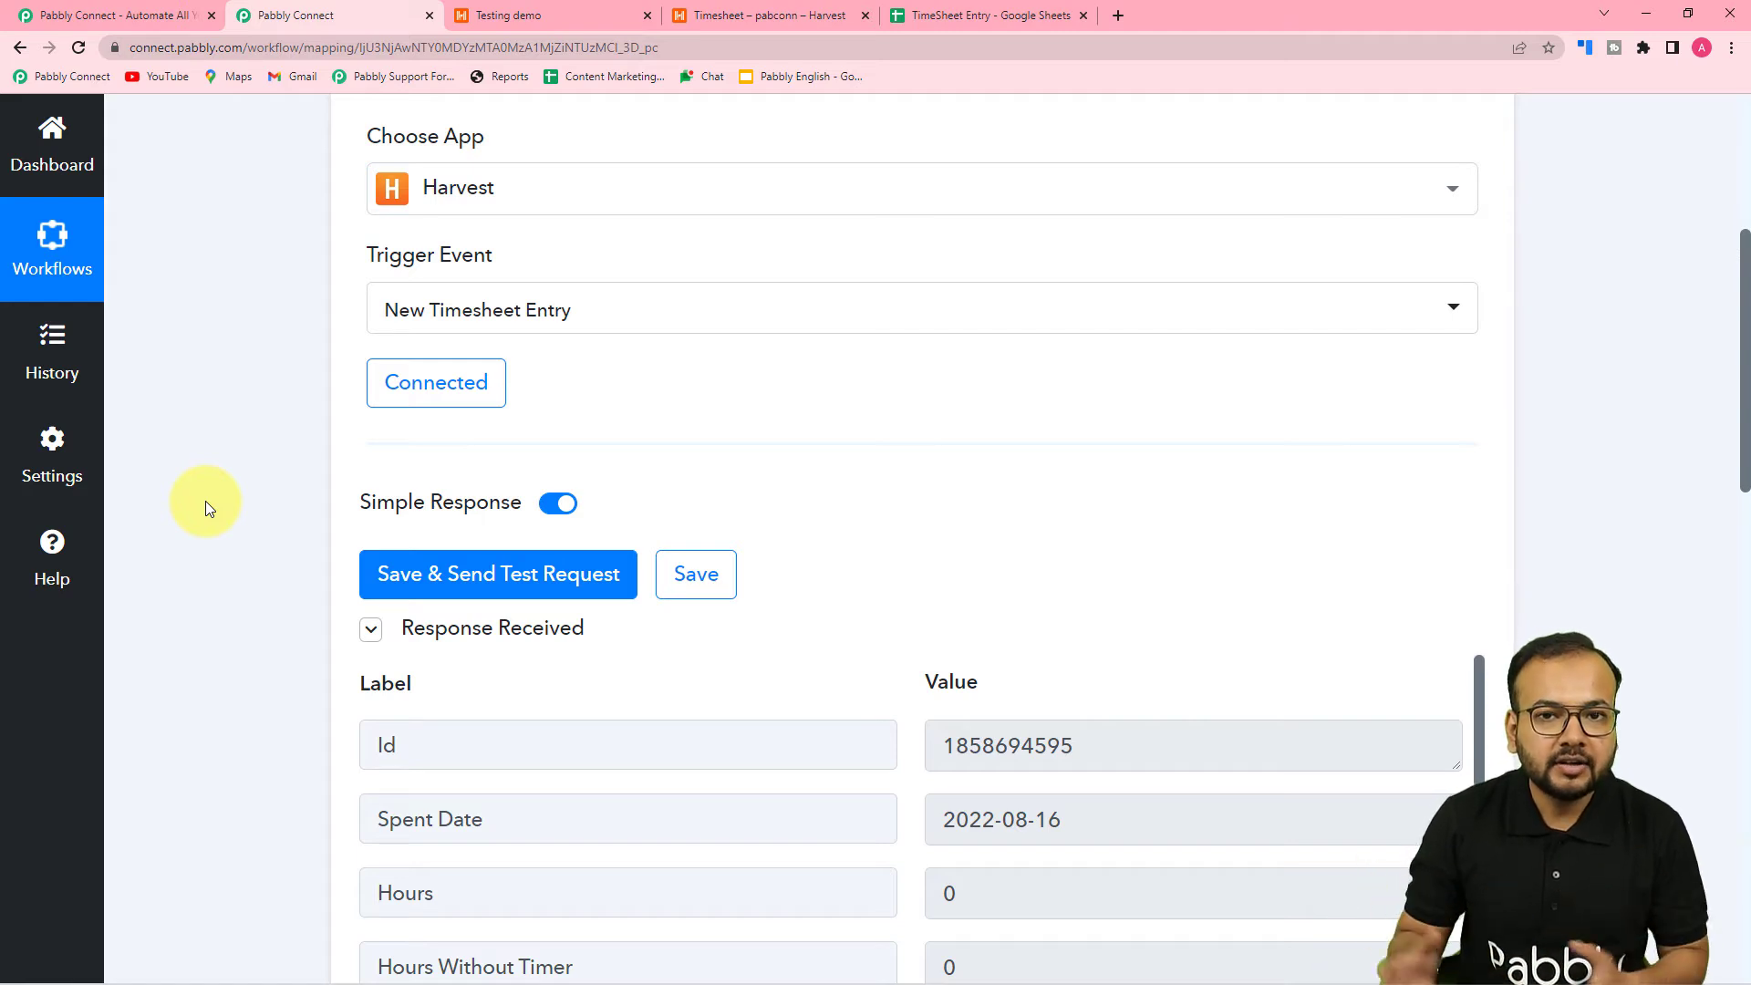
Examine the received Harvest response and compare its notes, project and task fields with the entry on the Harvest timesheet
{"action": "scroll", "coordinate": [206, 501], "scroll_direction": "down", "scroll_amount": 5}
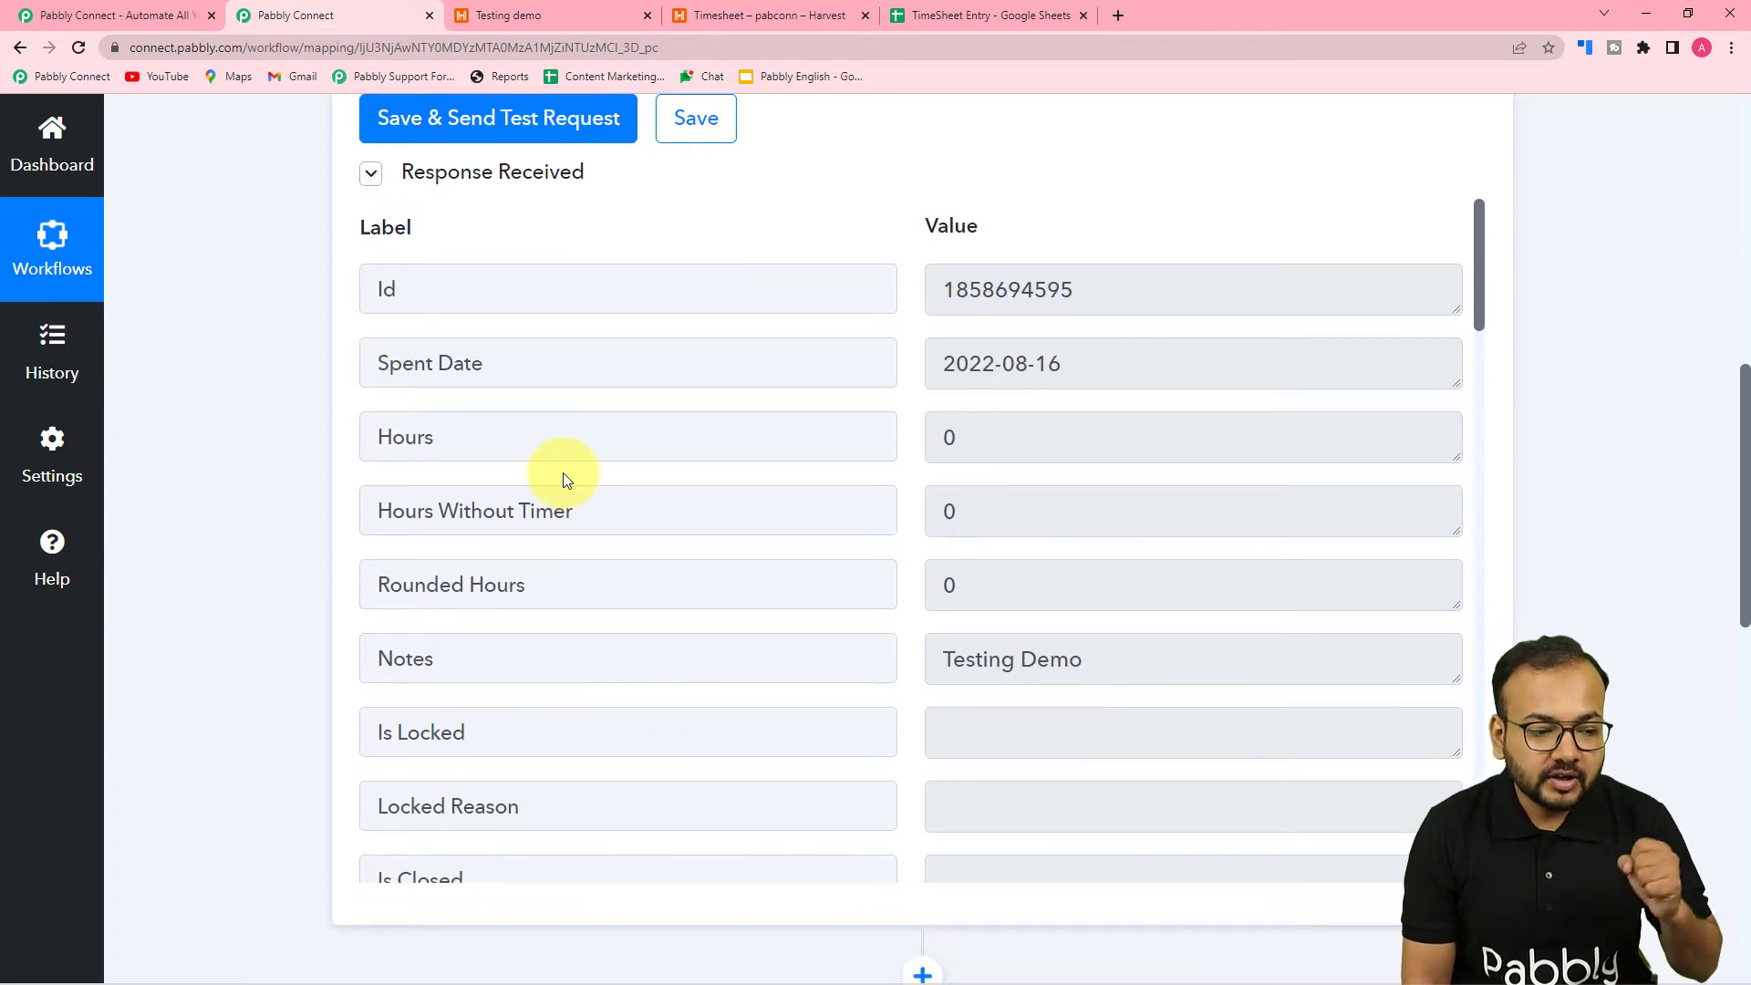
{"action": "scroll", "coordinate": [566, 479], "scroll_direction": "down", "scroll_amount": 1}
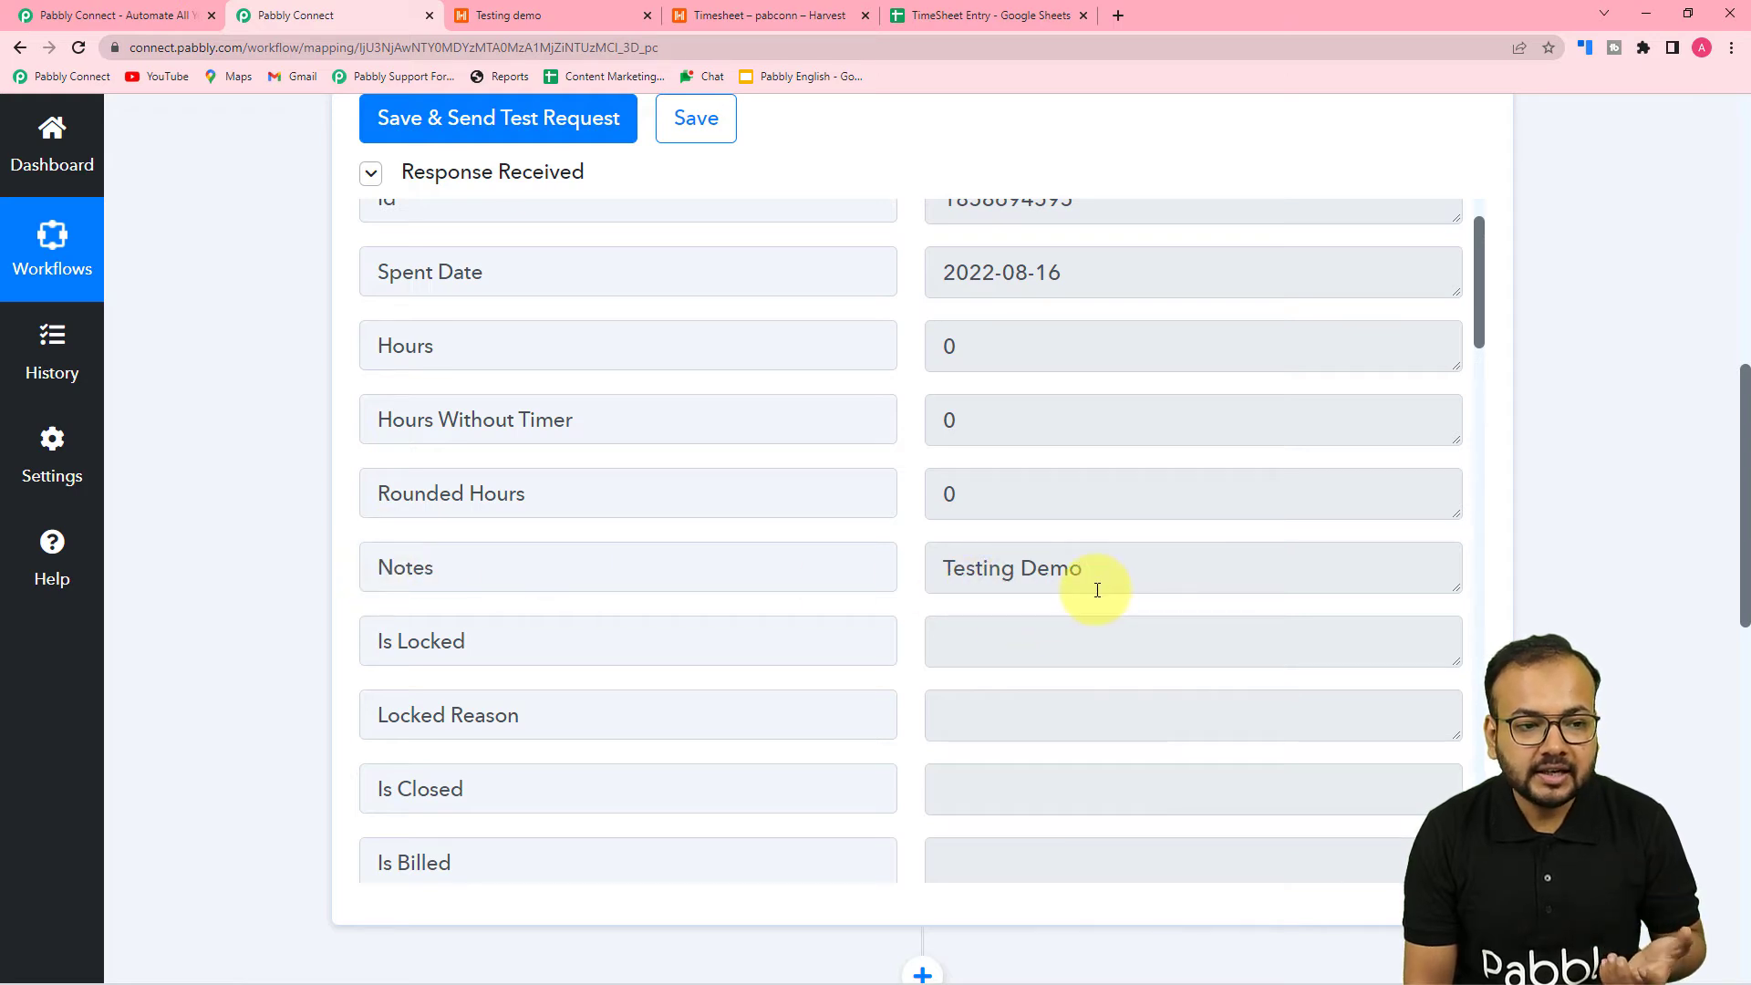
{"action": "left_click", "coordinate": [773, 16]}
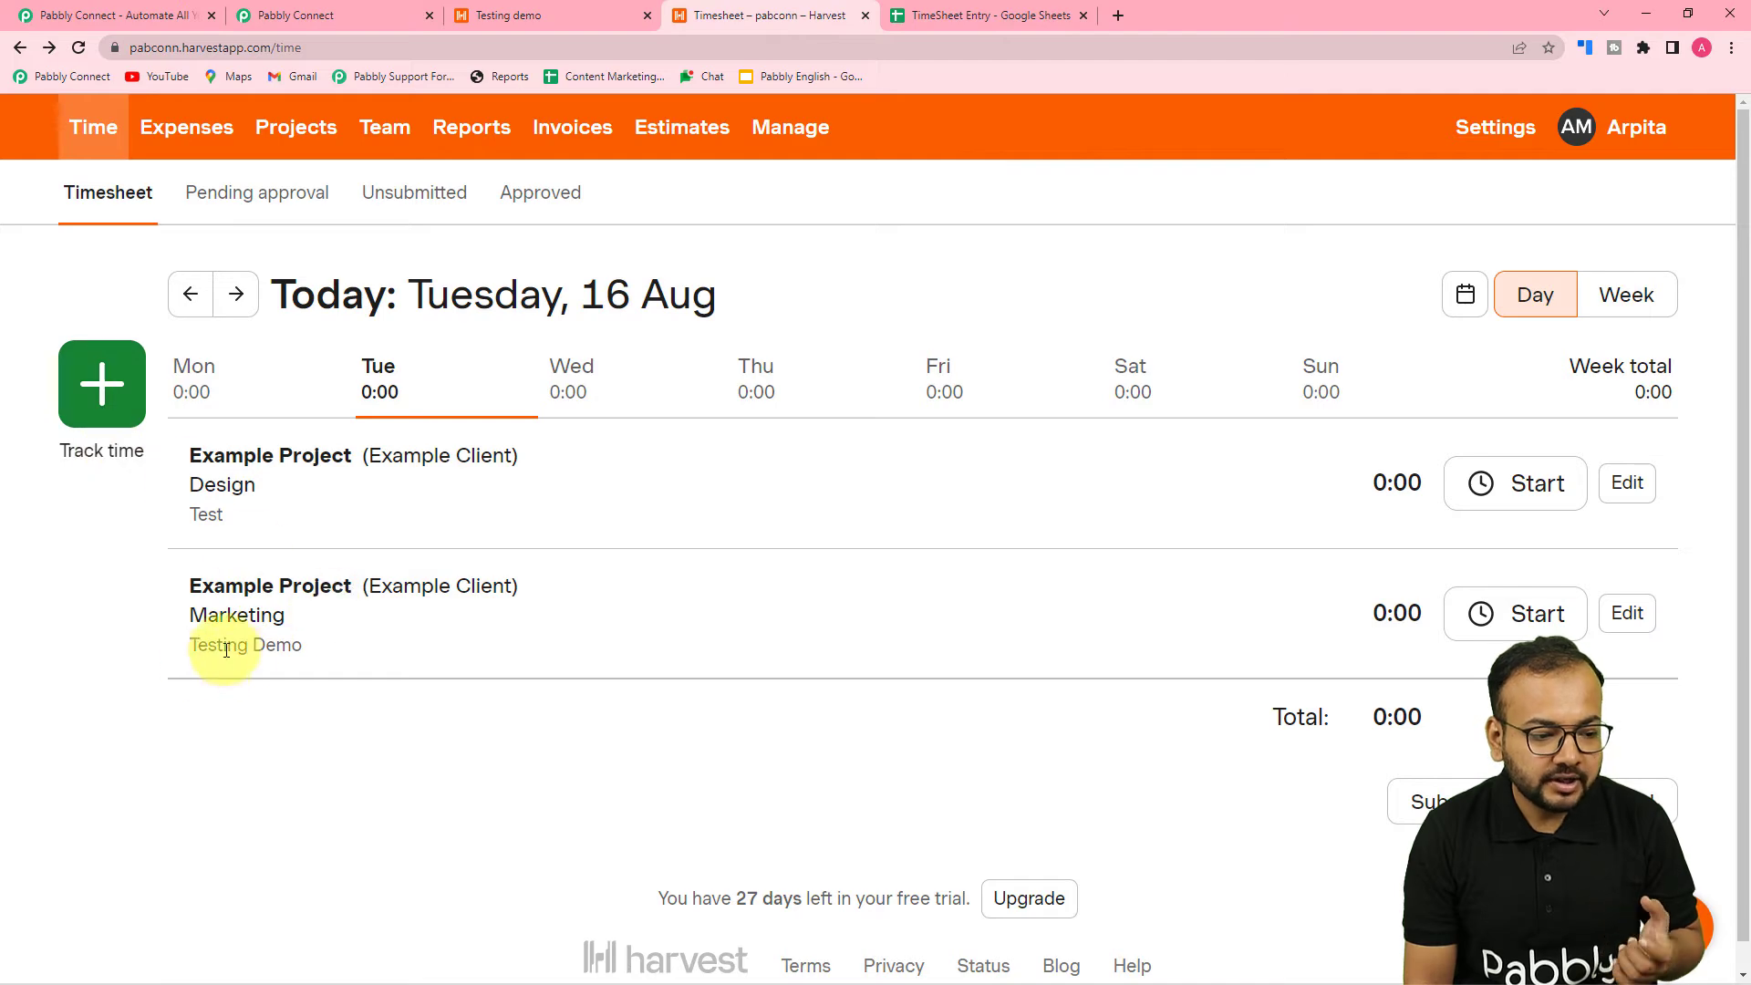
{"action": "left_click", "coordinate": [292, 15]}
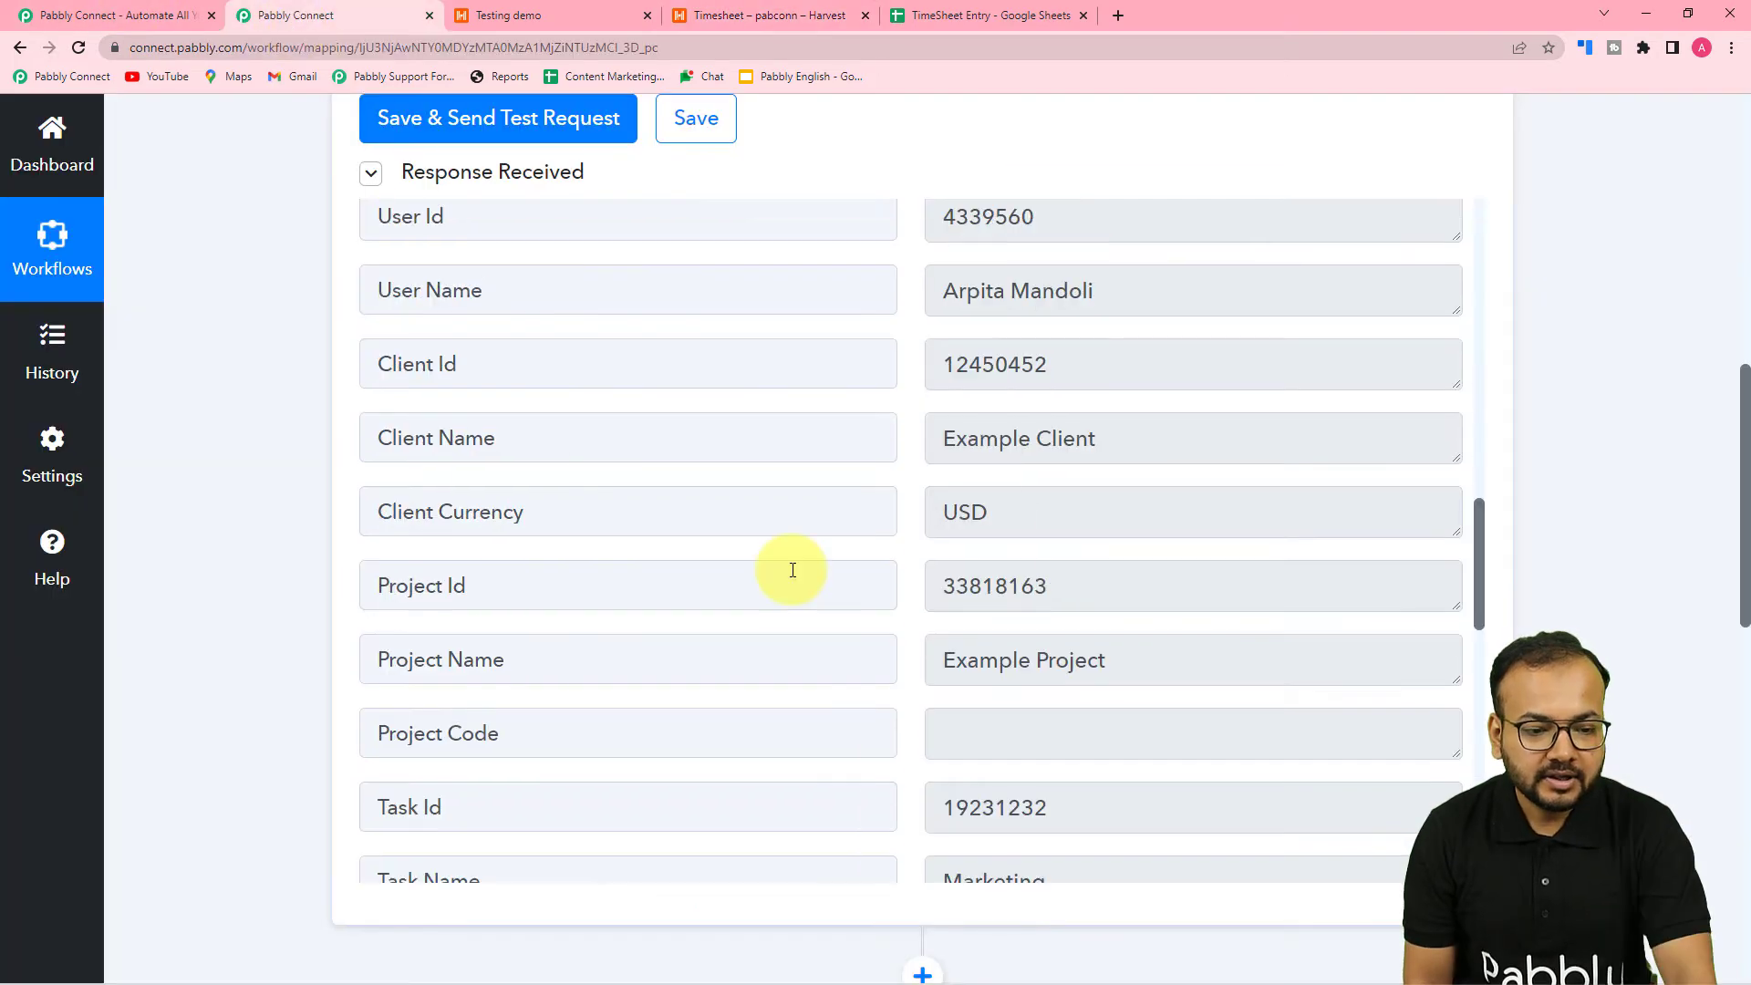
{"action": "scroll", "coordinate": [792, 570], "scroll_direction": "up", "scroll_amount": 3}
{"action": "scroll", "coordinate": [793, 570], "scroll_direction": "down", "scroll_amount": 2}
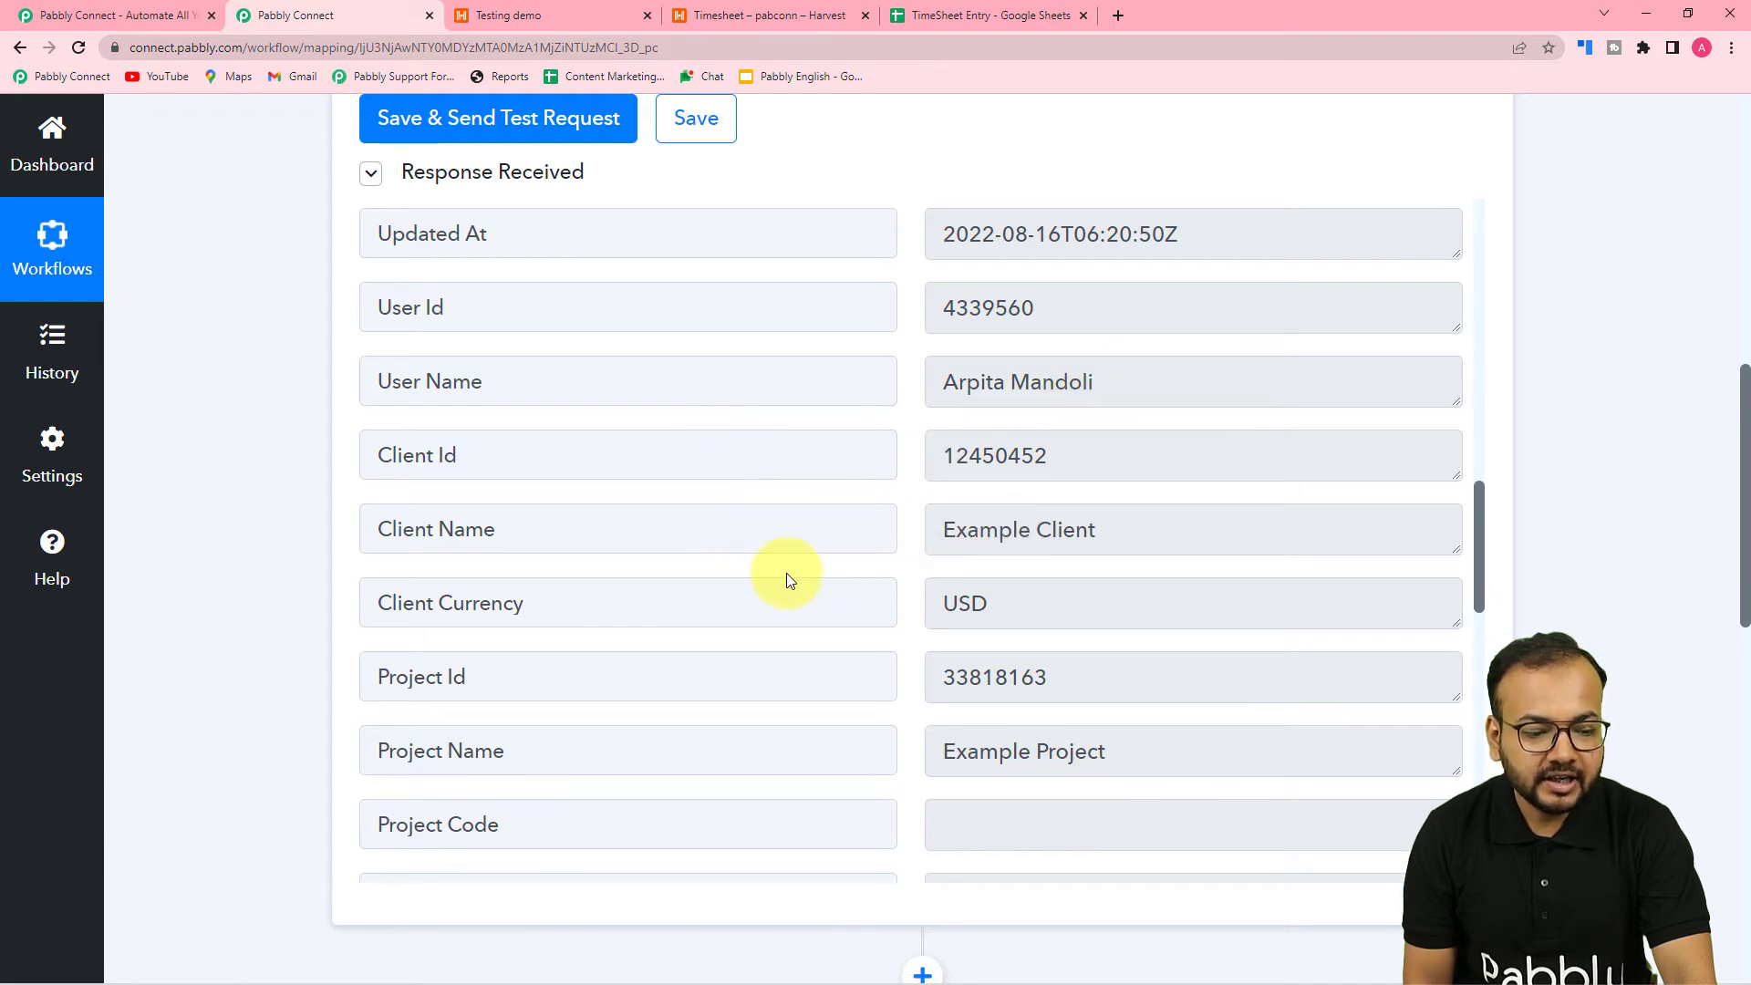
{"action": "scroll", "coordinate": [786, 573], "scroll_direction": "down", "scroll_amount": 2}
{"action": "scroll", "coordinate": [795, 605], "scroll_direction": "down", "scroll_amount": 2}
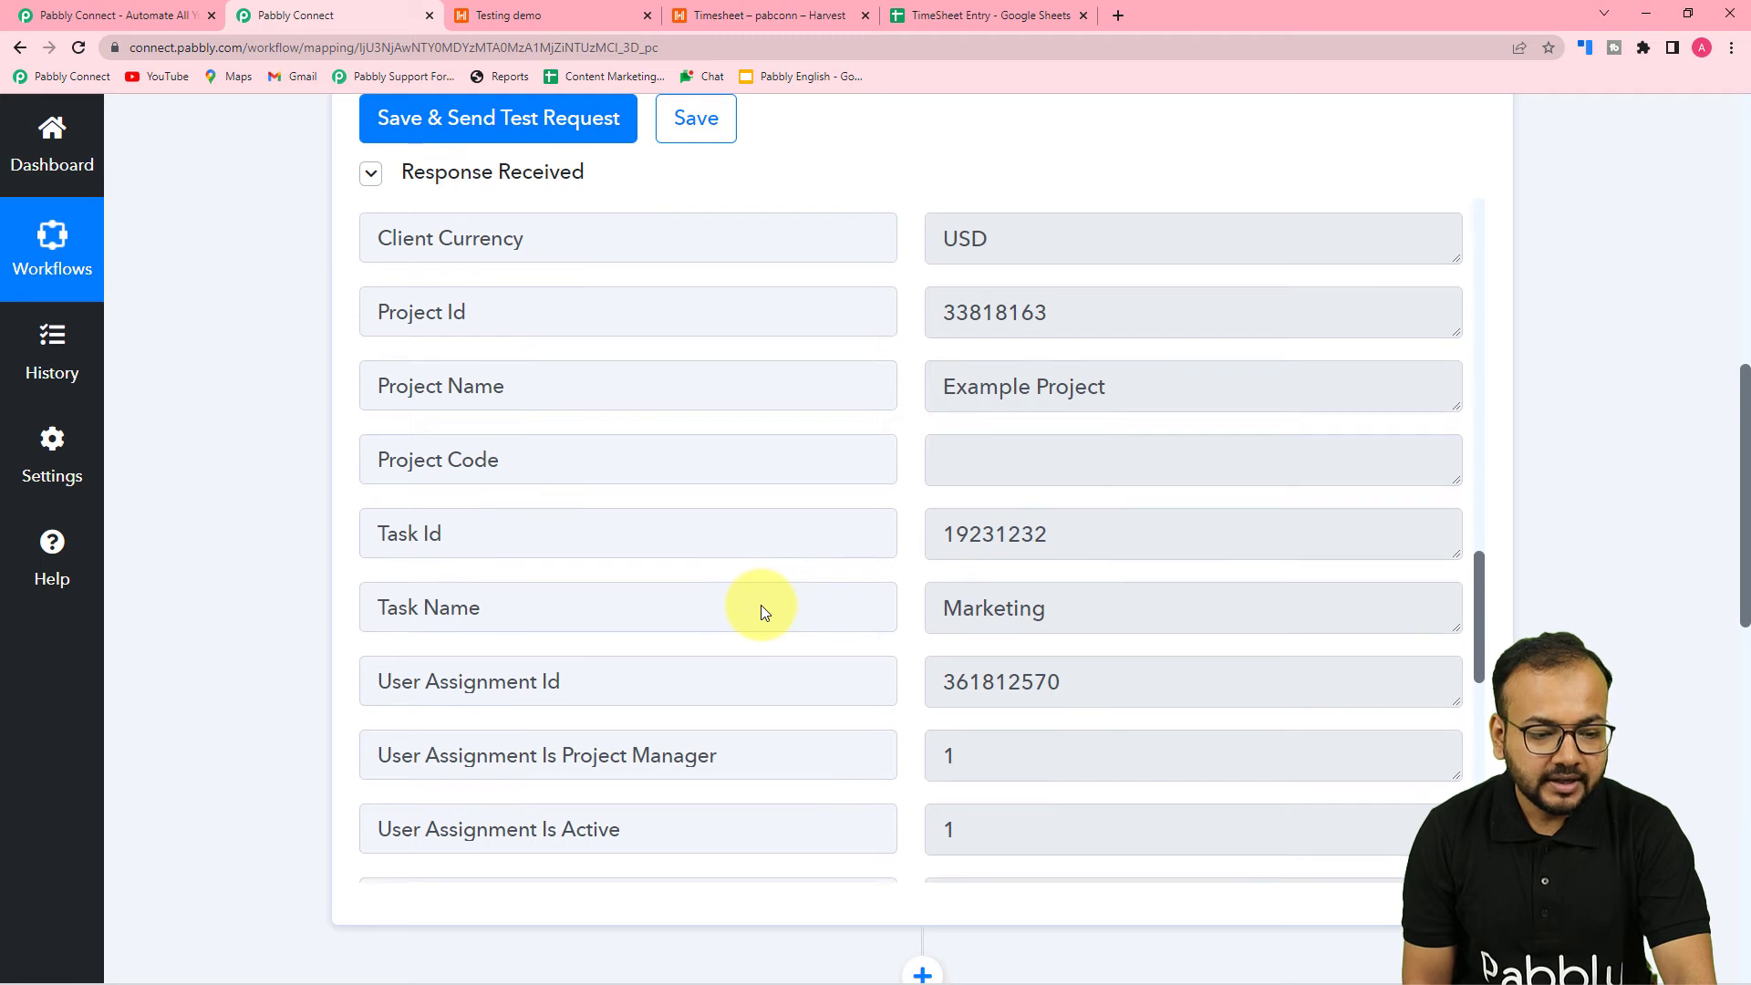
{"action": "scroll", "coordinate": [755, 637], "scroll_direction": "down", "scroll_amount": 2}
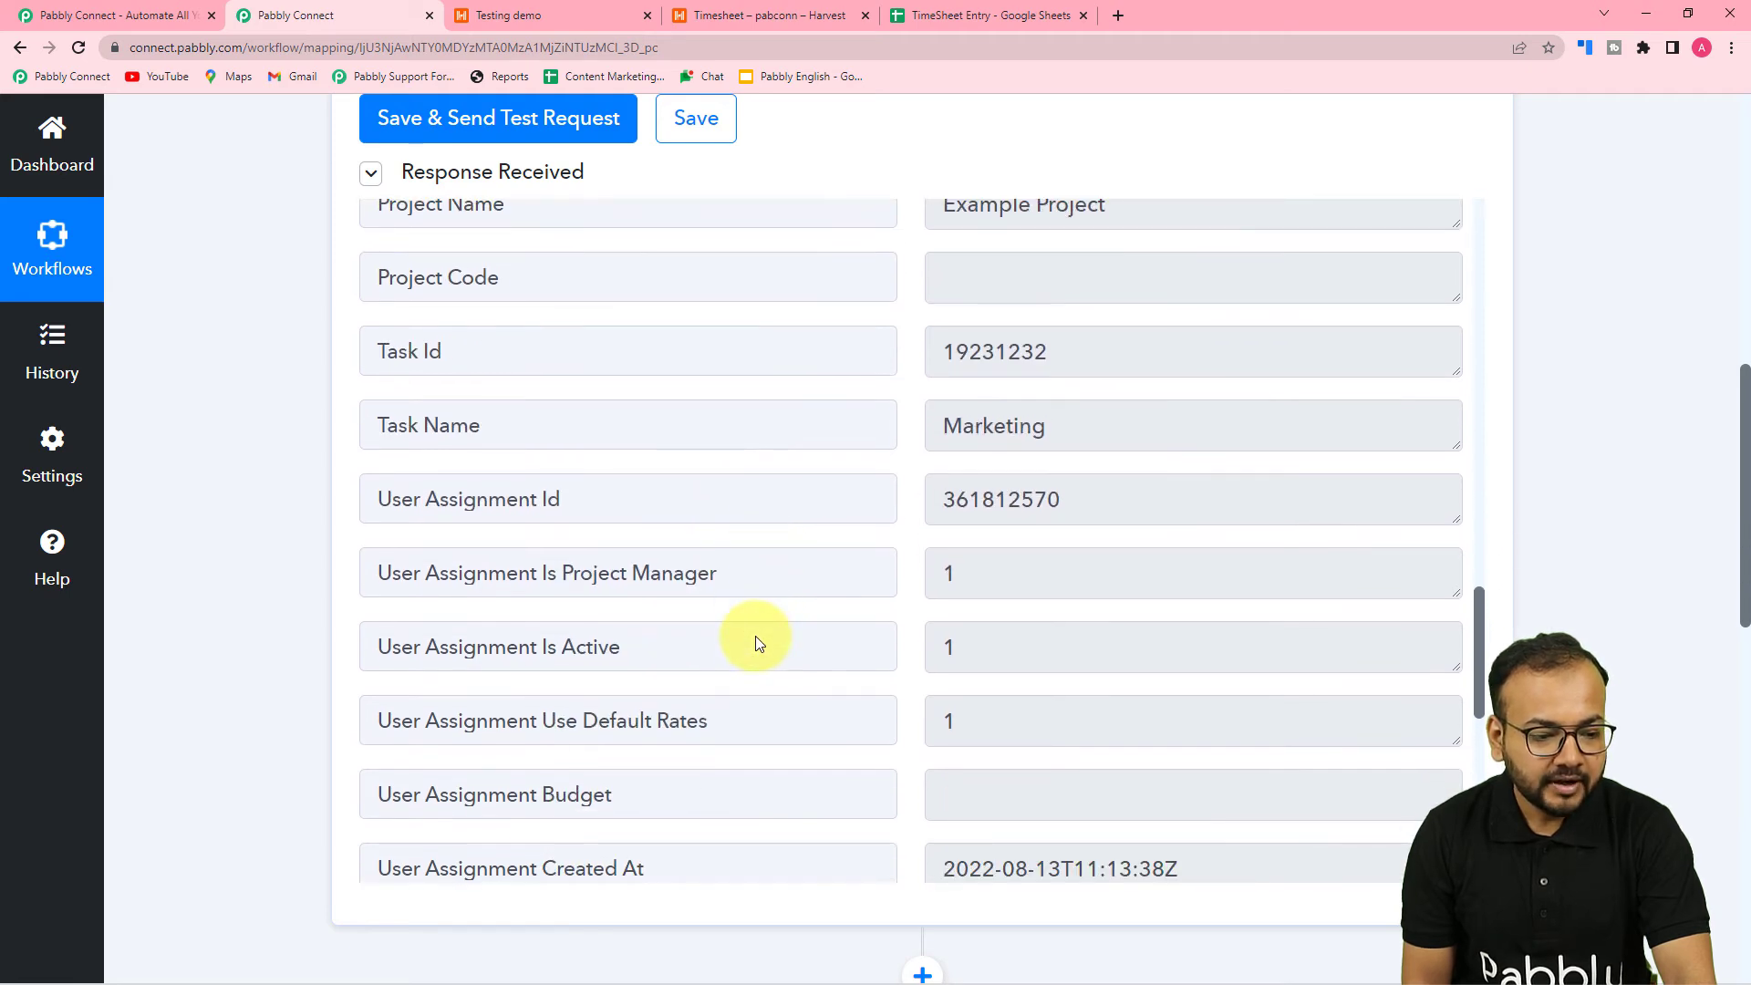
{"action": "scroll", "coordinate": [755, 637], "scroll_direction": "down", "scroll_amount": 4}
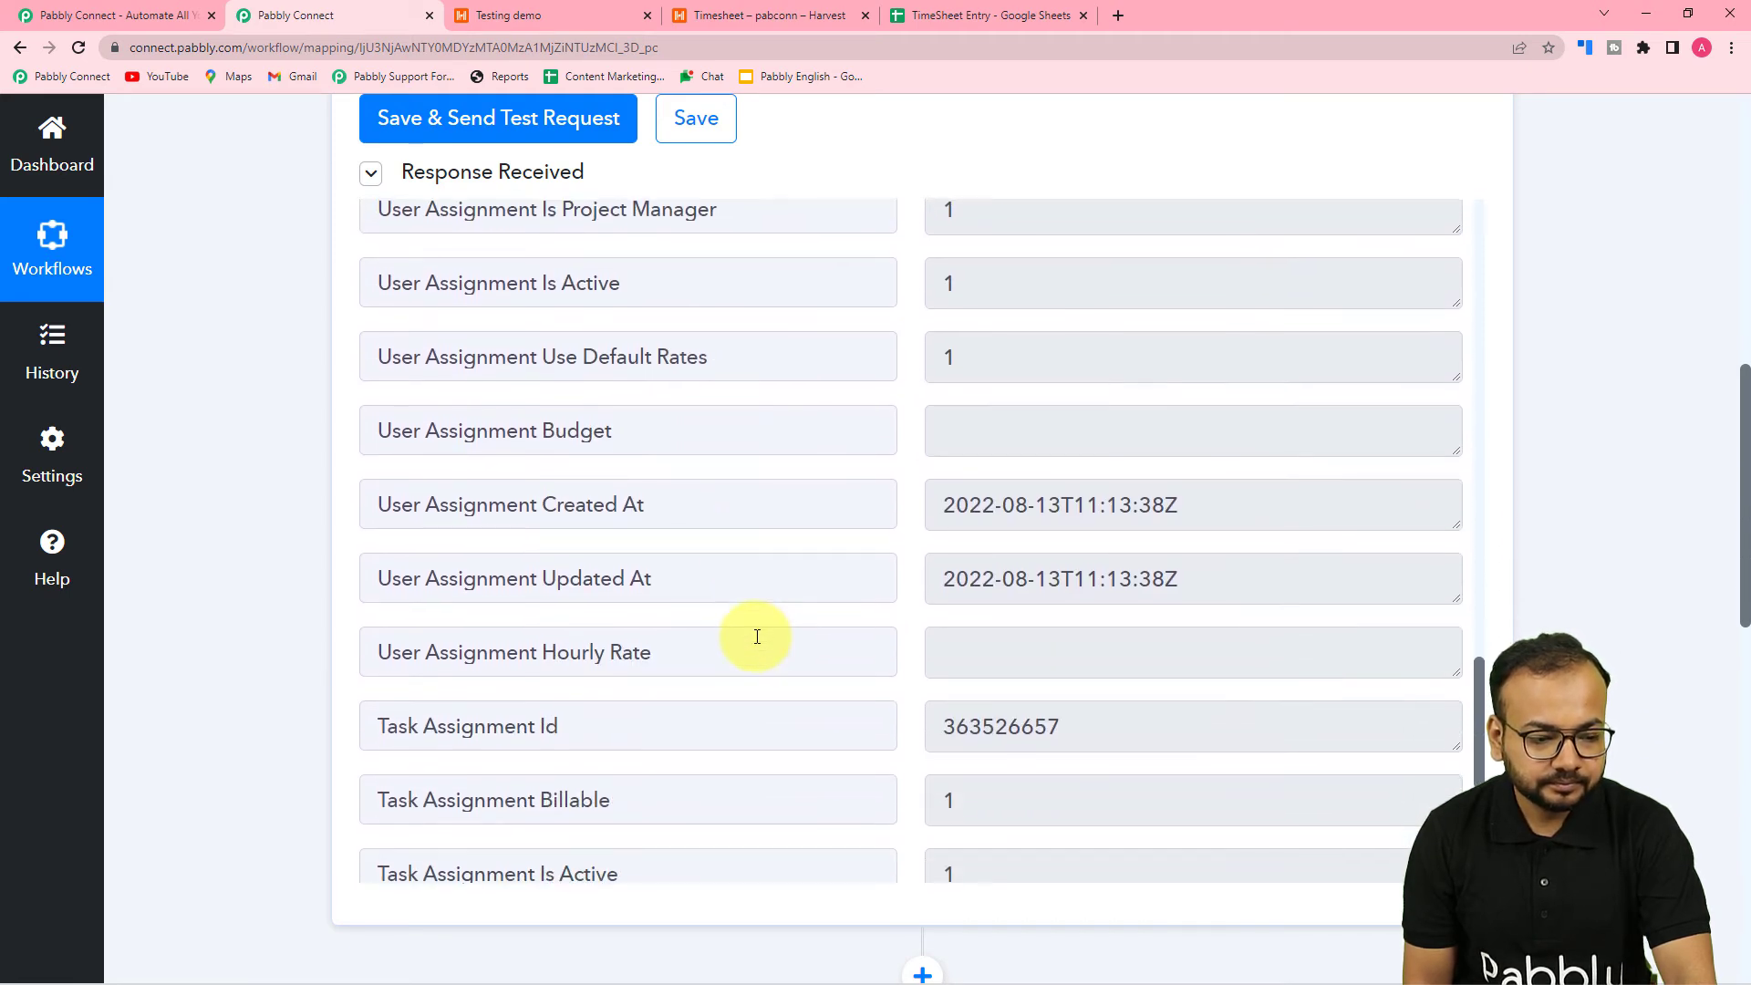
{"action": "scroll", "coordinate": [758, 637], "scroll_direction": "down", "scroll_amount": 2}
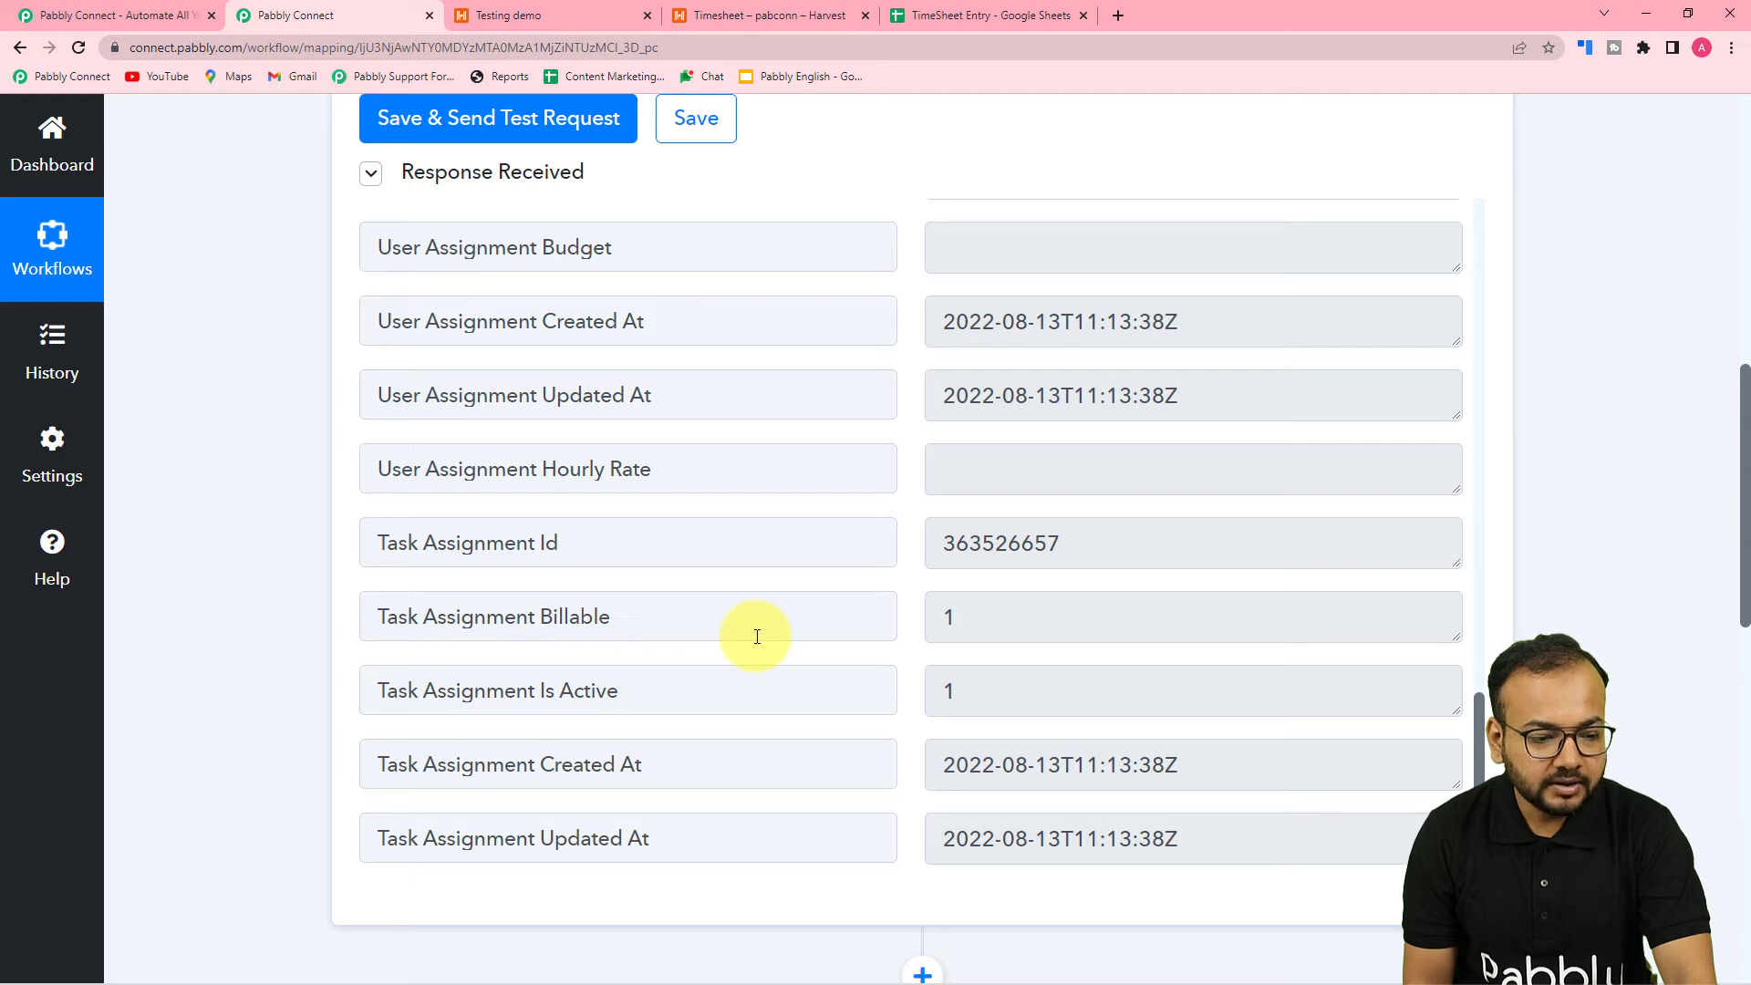
{"action": "scroll", "coordinate": [757, 637], "scroll_direction": "down", "scroll_amount": 3}
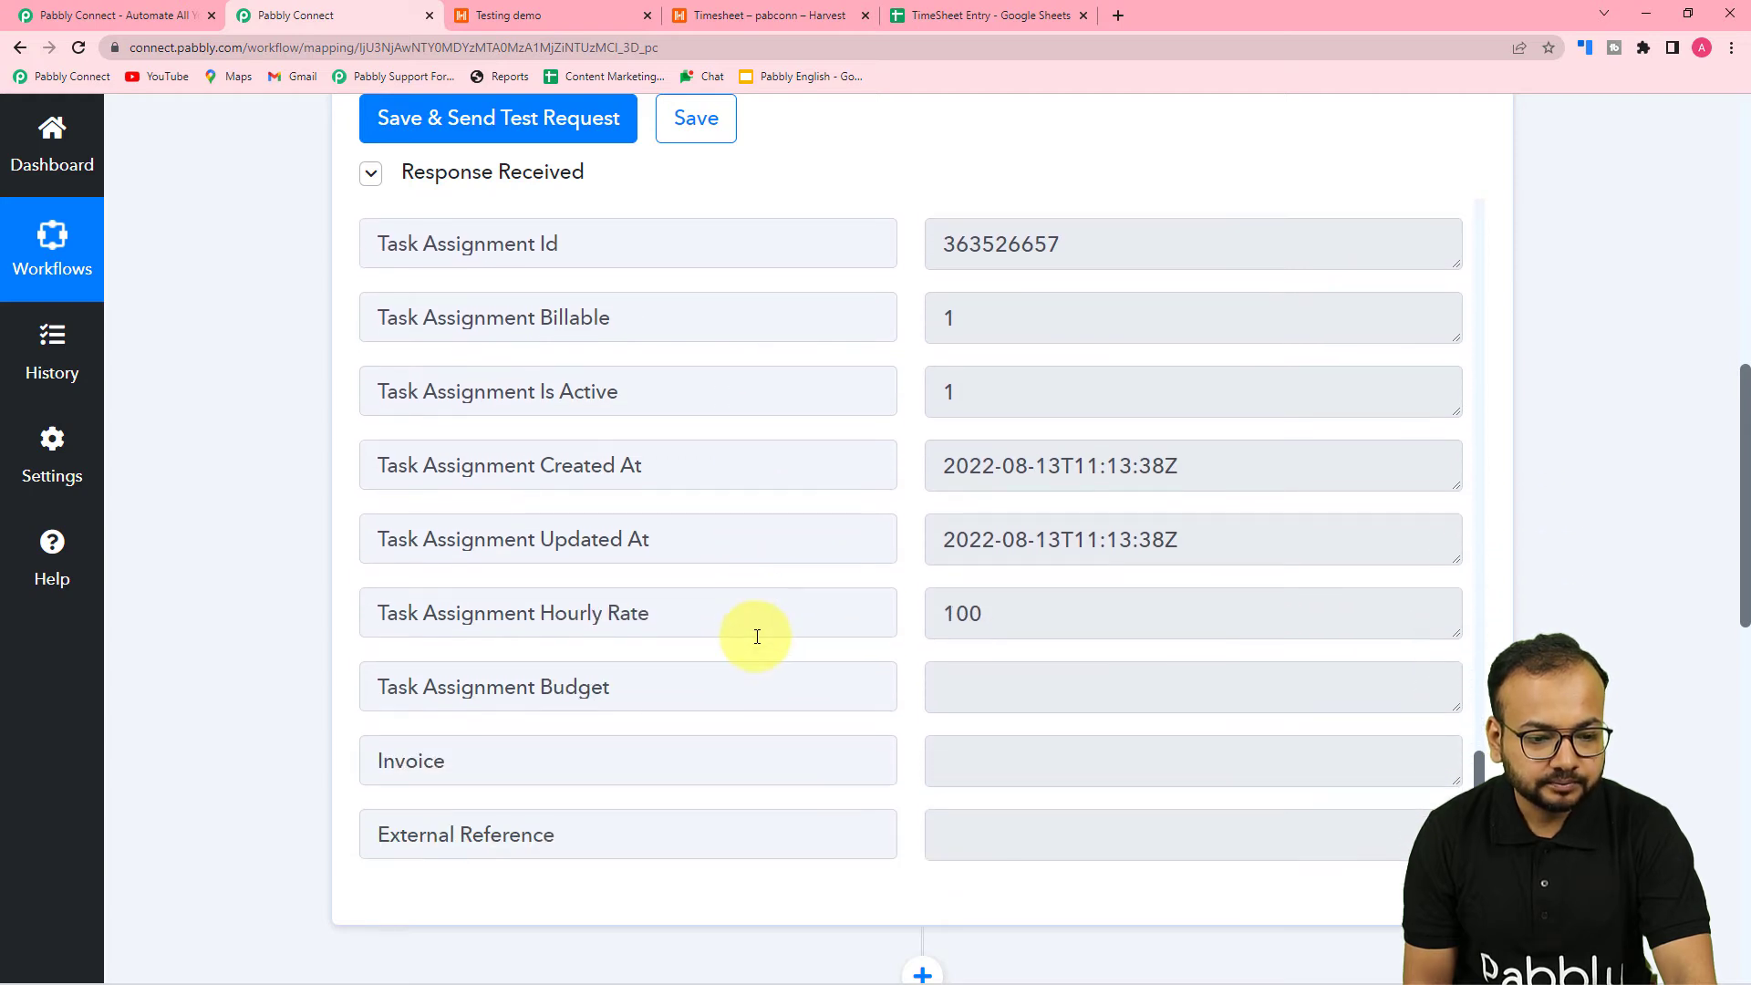
{"action": "scroll", "coordinate": [757, 637], "scroll_direction": "up", "scroll_amount": 10}
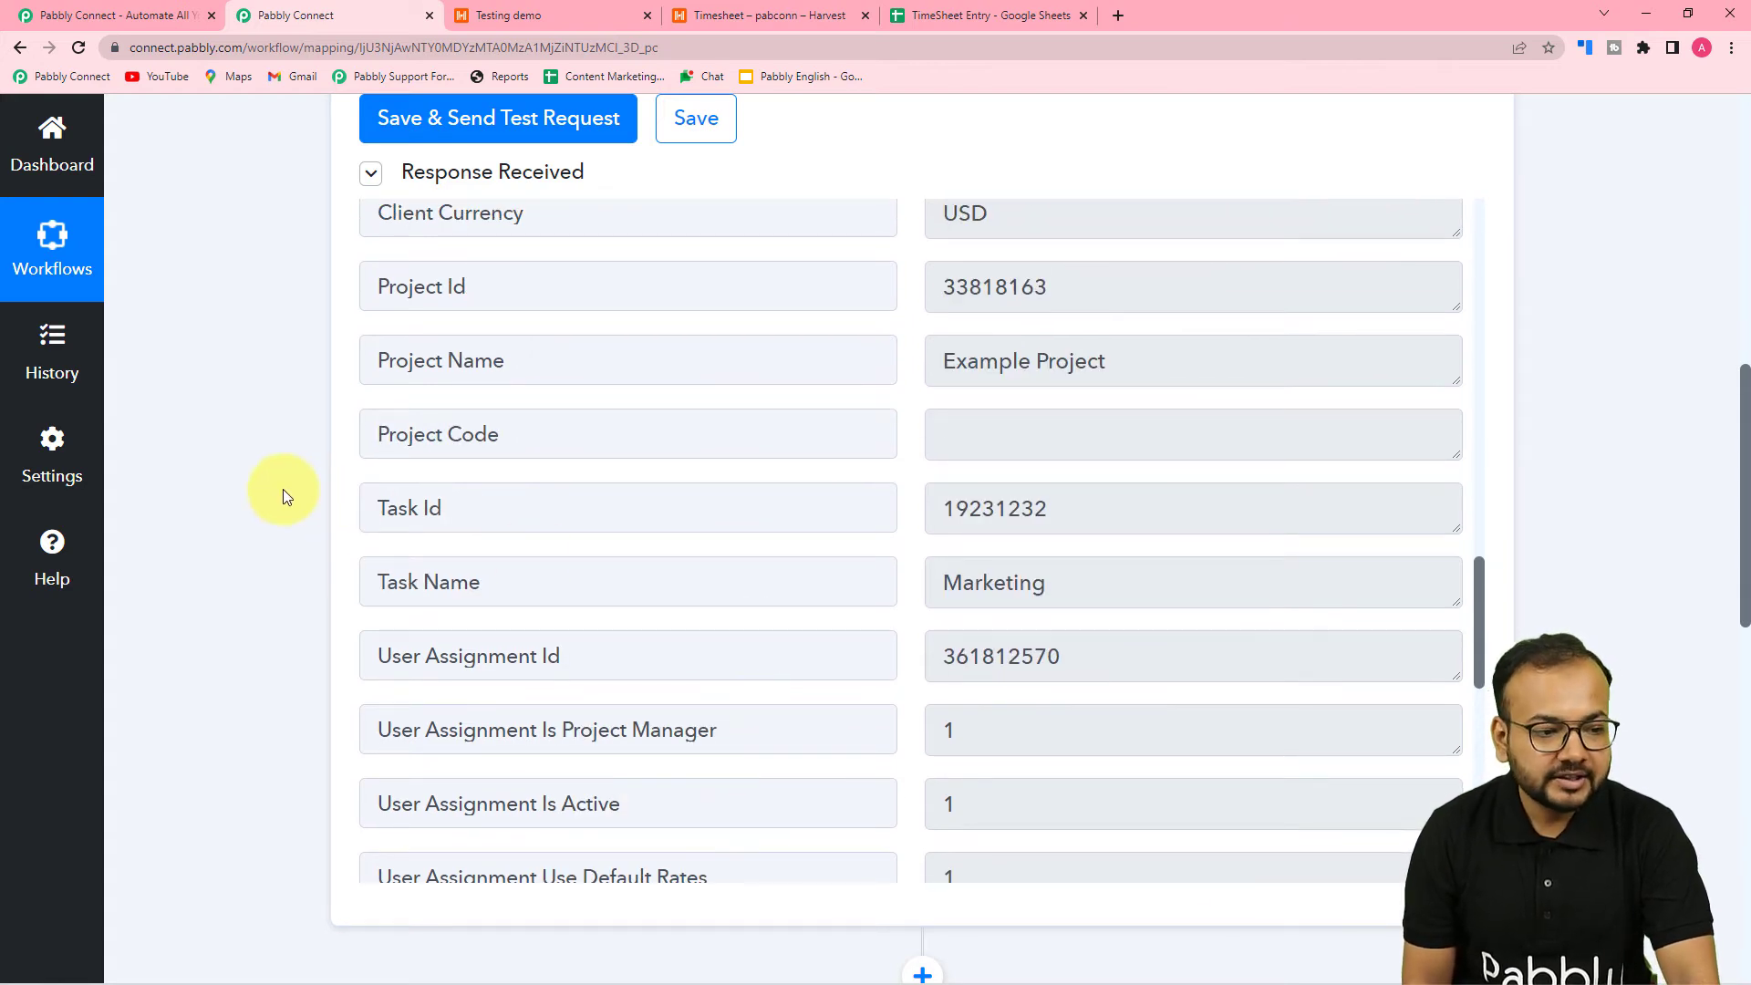
Check the TimeSheet Entry spreadsheet's columns, and set the Google Sheets action event in Pabbly Connect to Add New Row
{"action": "scroll", "coordinate": [283, 489], "scroll_direction": "down", "scroll_amount": 7}
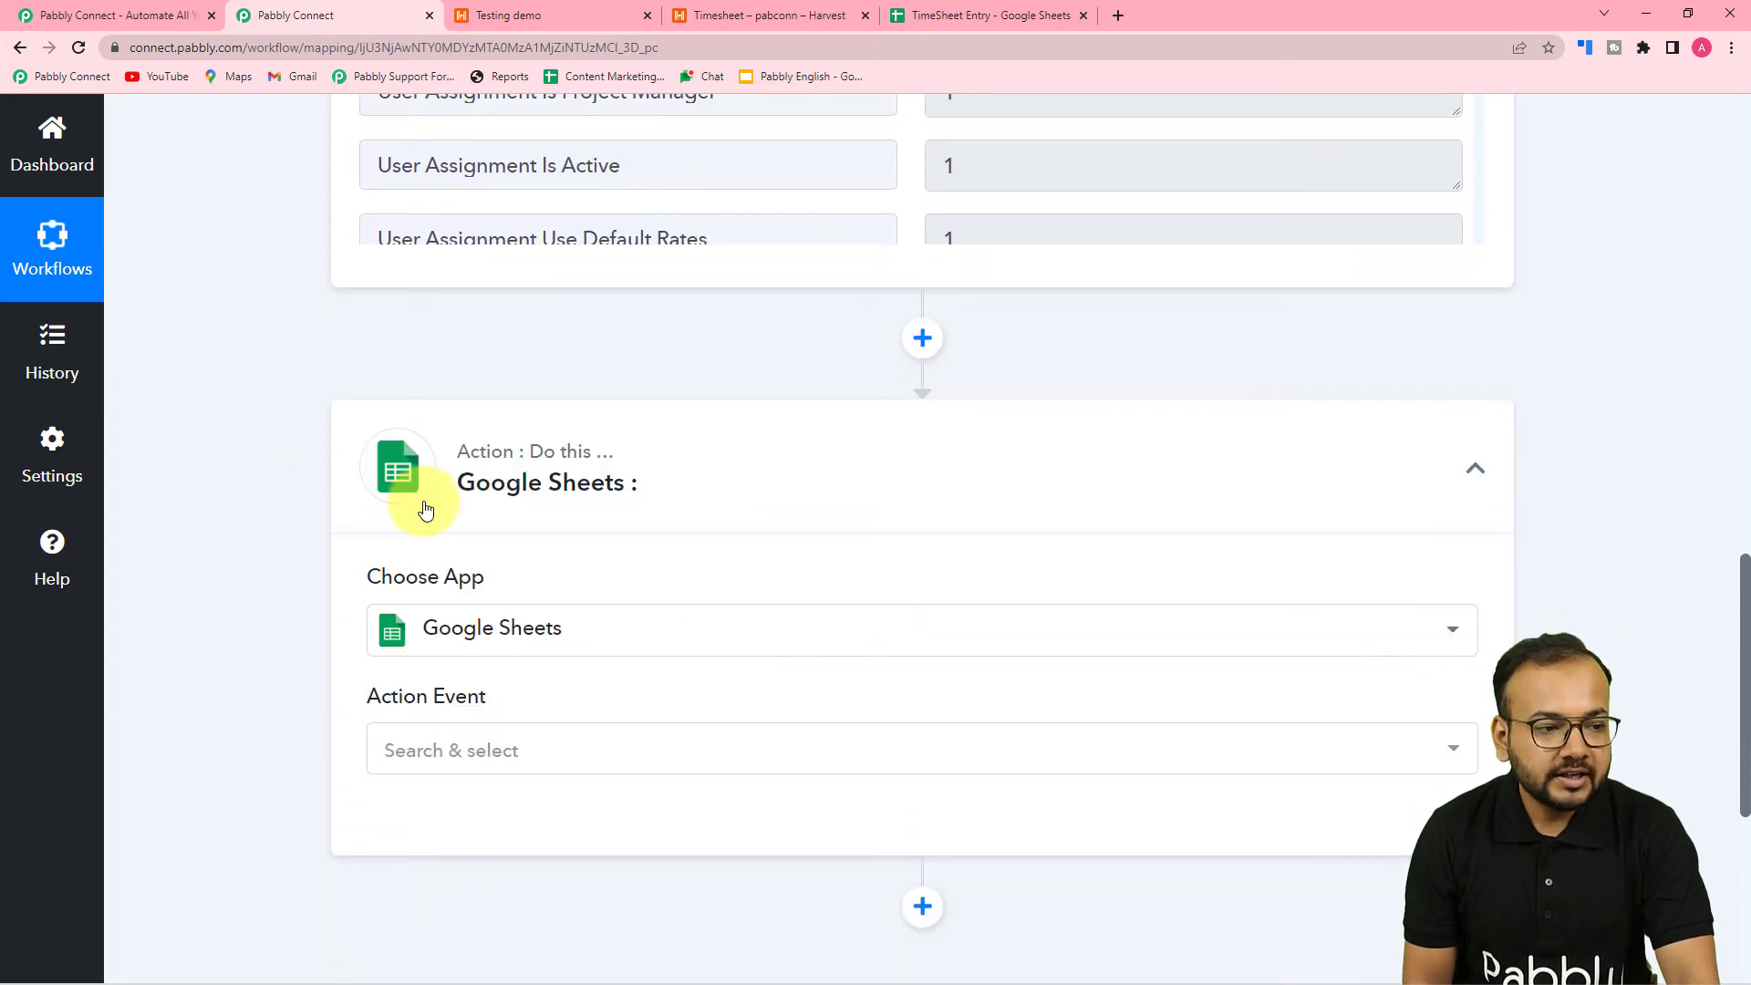
{"action": "scroll", "coordinate": [814, 469], "scroll_direction": "up", "scroll_amount": 5}
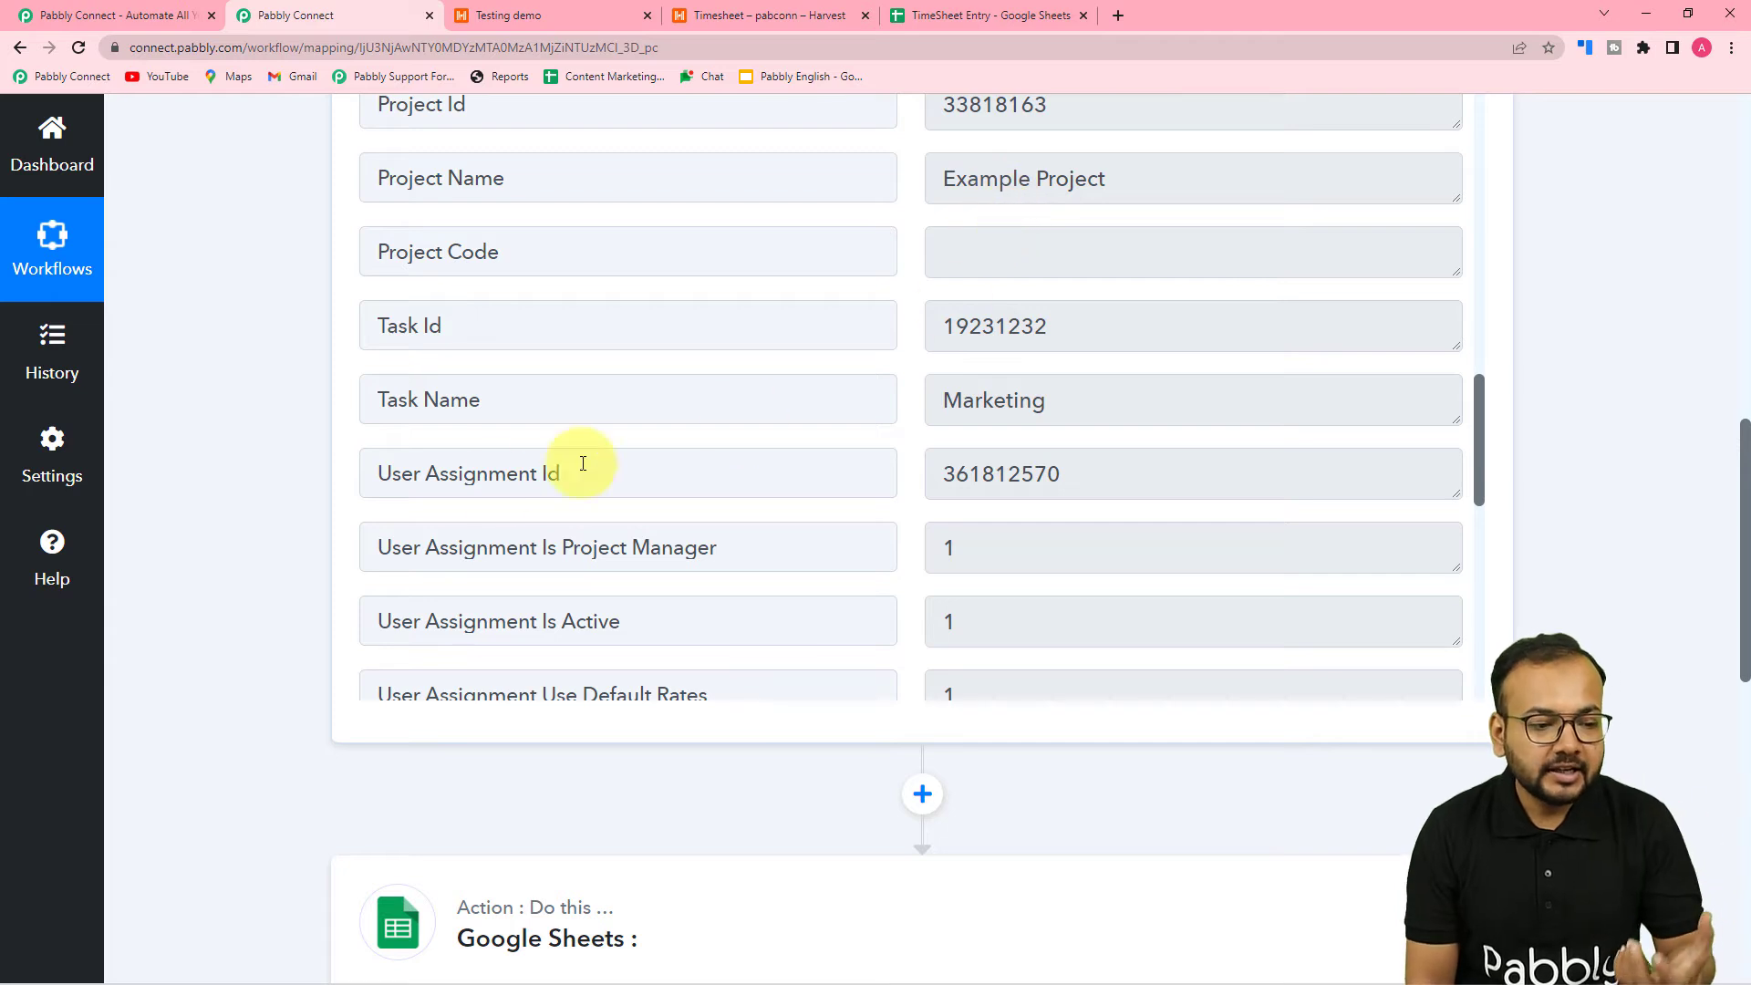
{"action": "scroll", "coordinate": [182, 551], "scroll_direction": "down", "scroll_amount": 2}
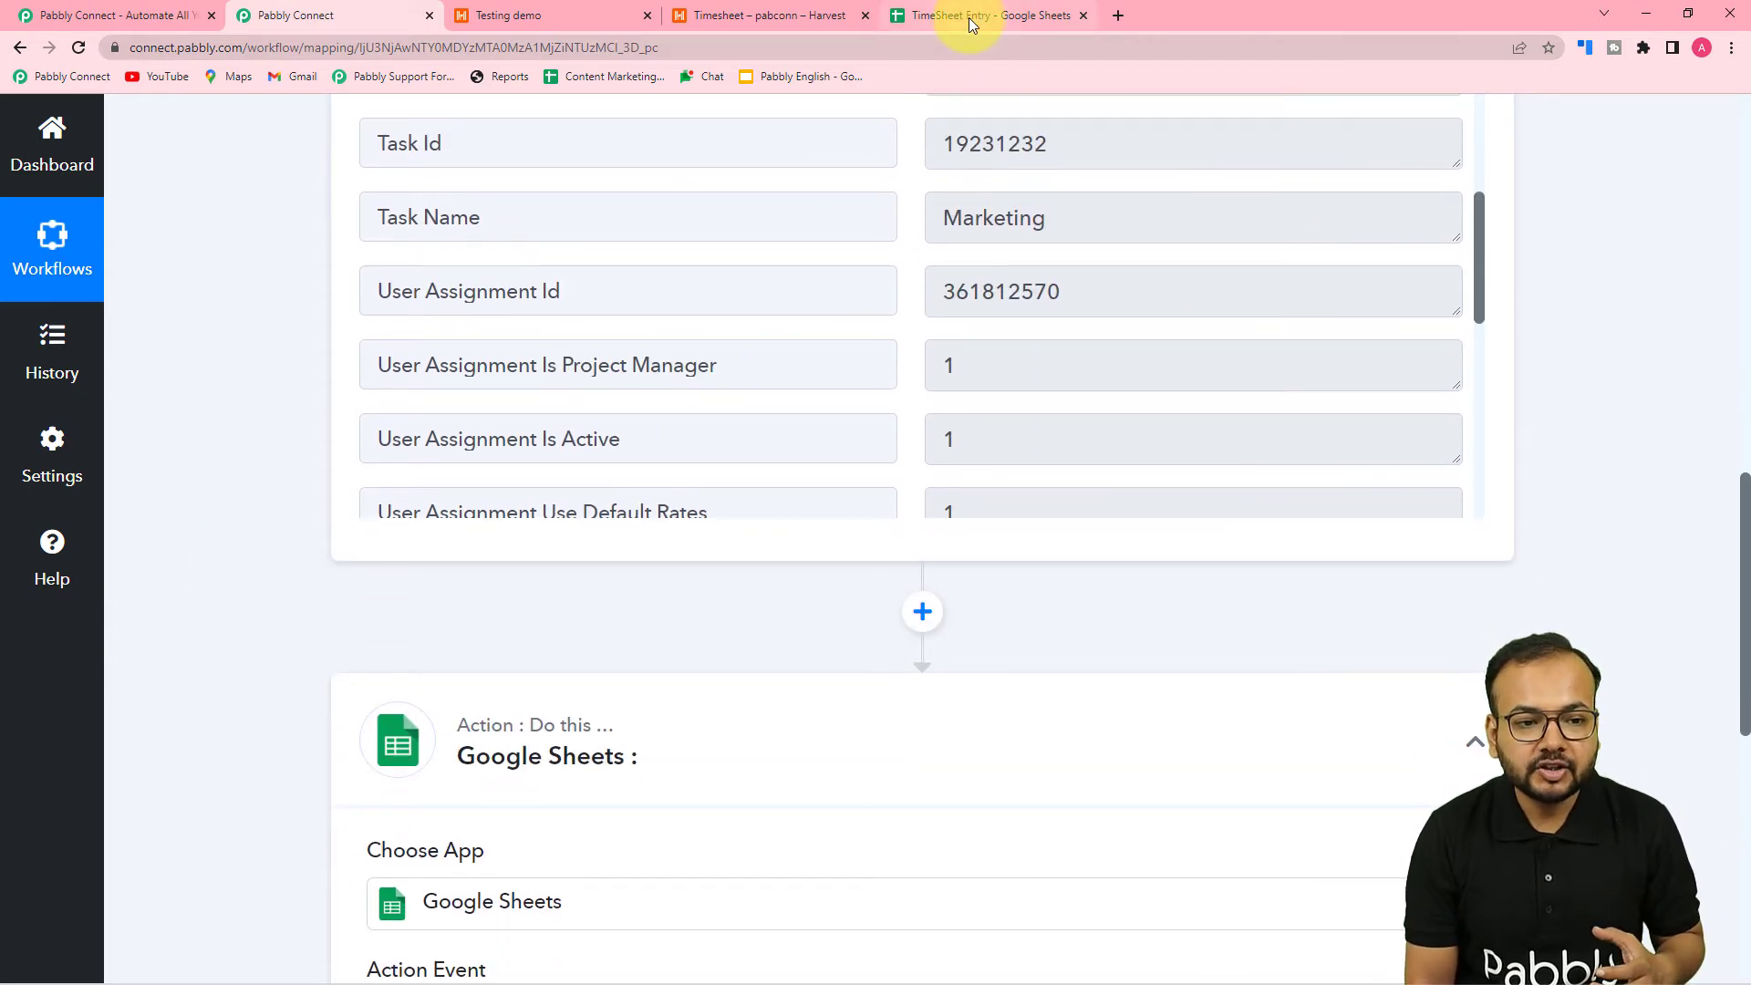
{"action": "left_click", "coordinate": [968, 18]}
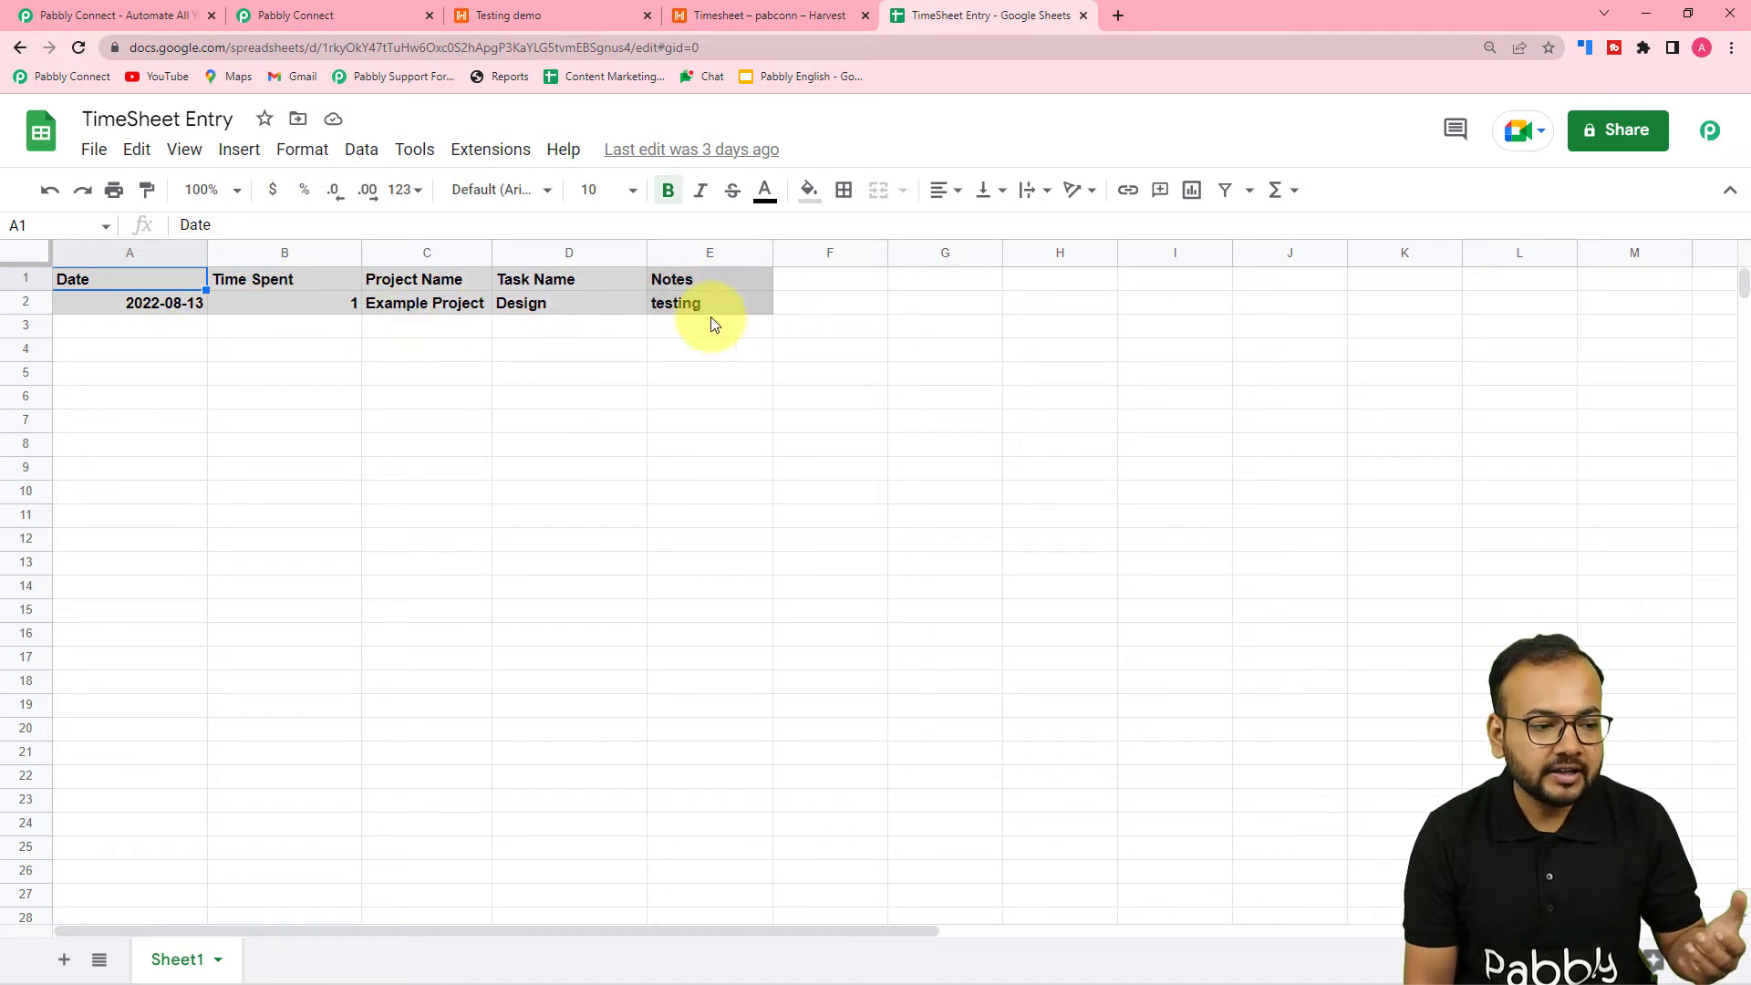
{"action": "left_click", "coordinate": [337, 15]}
{"action": "scroll", "coordinate": [288, 416], "scroll_direction": "down", "scroll_amount": 5}
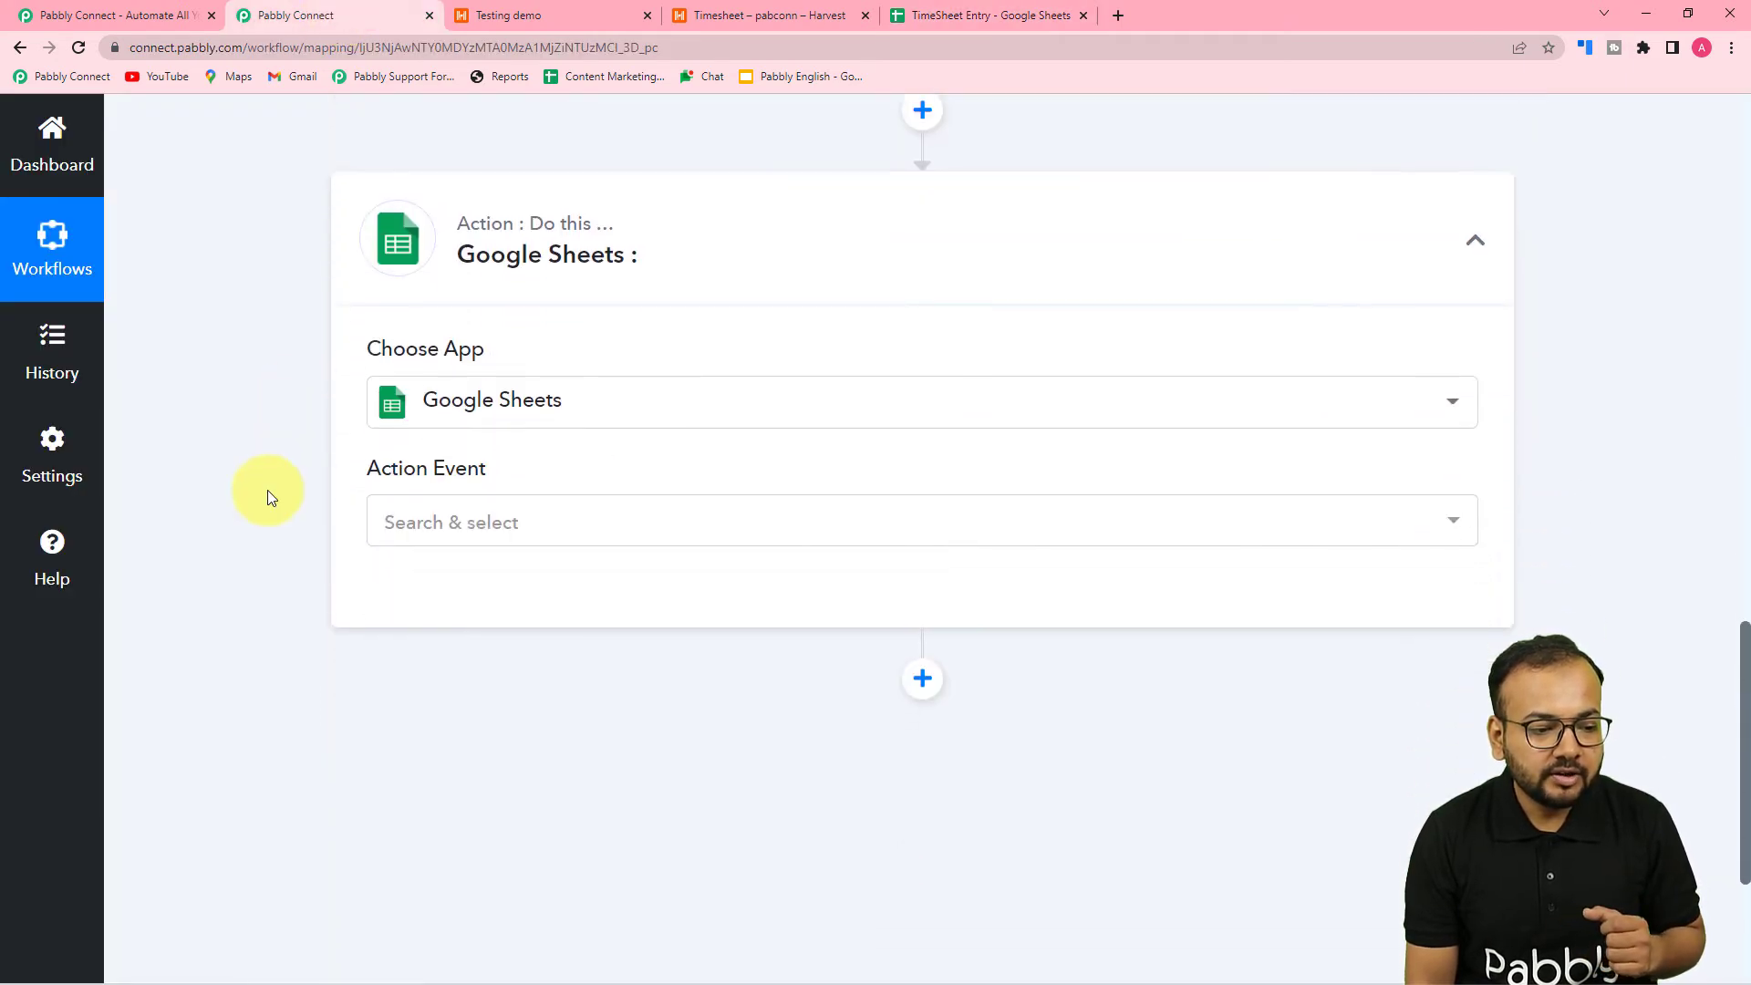
{"action": "scroll", "coordinate": [268, 497], "scroll_direction": "down", "scroll_amount": 3}
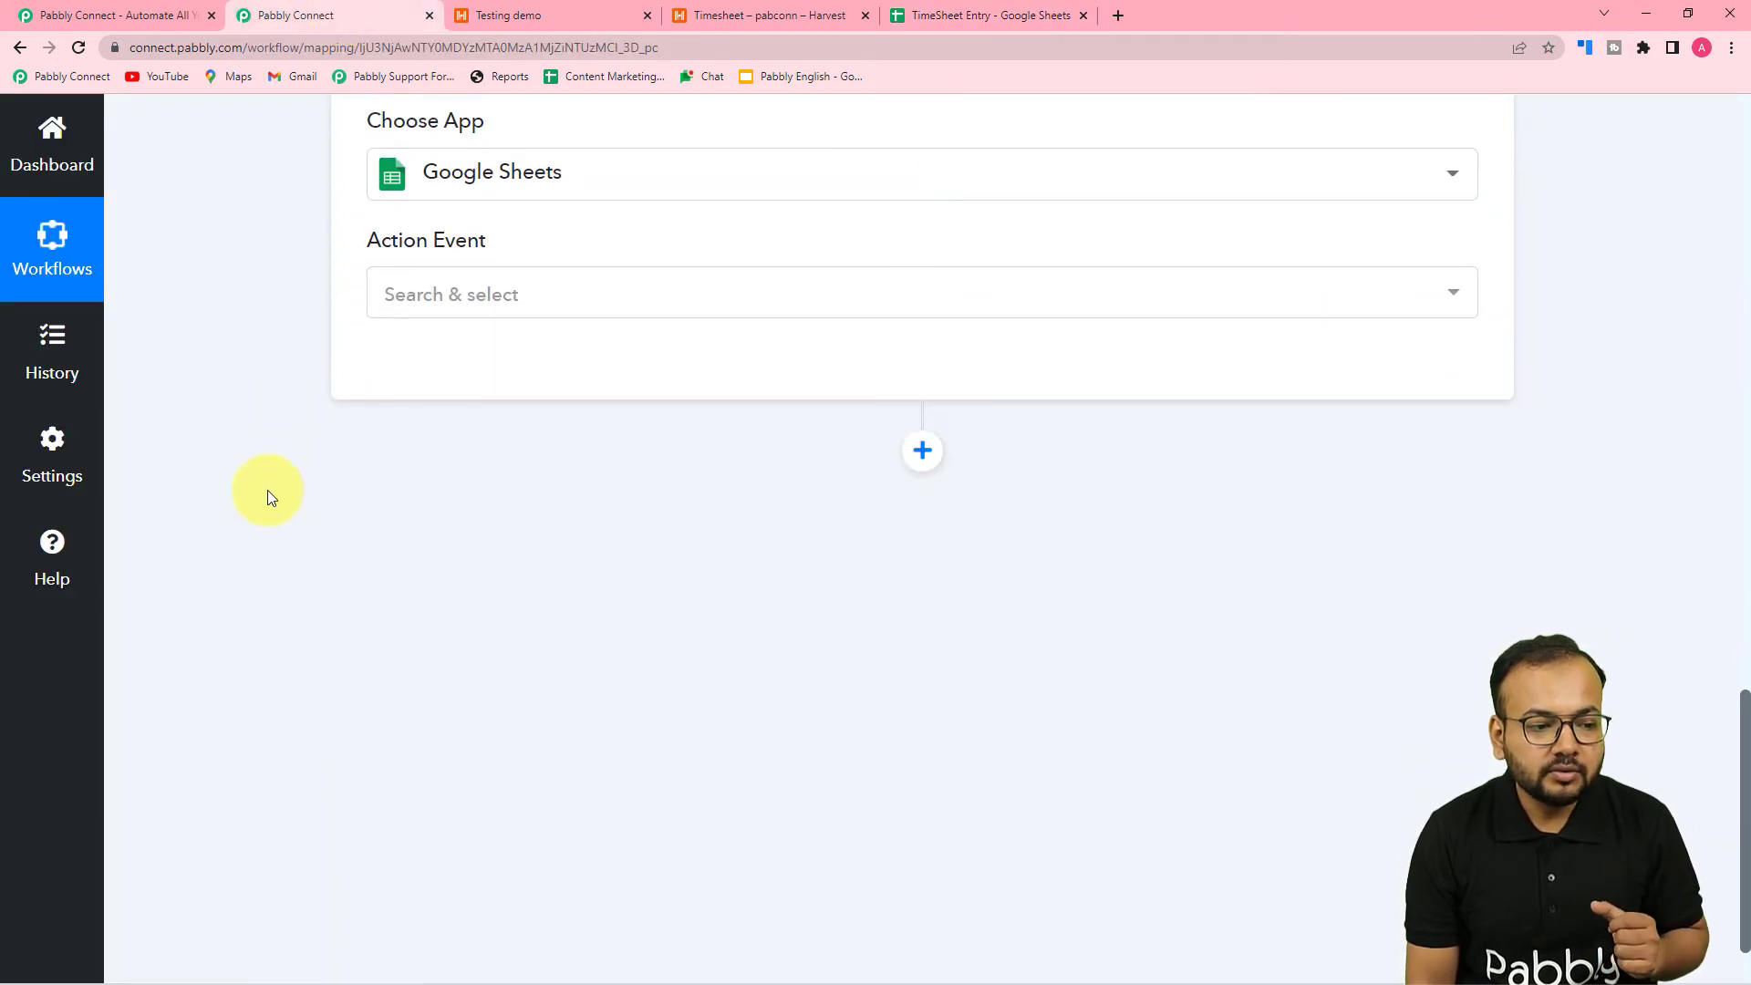
{"action": "left_click", "coordinate": [572, 312]}
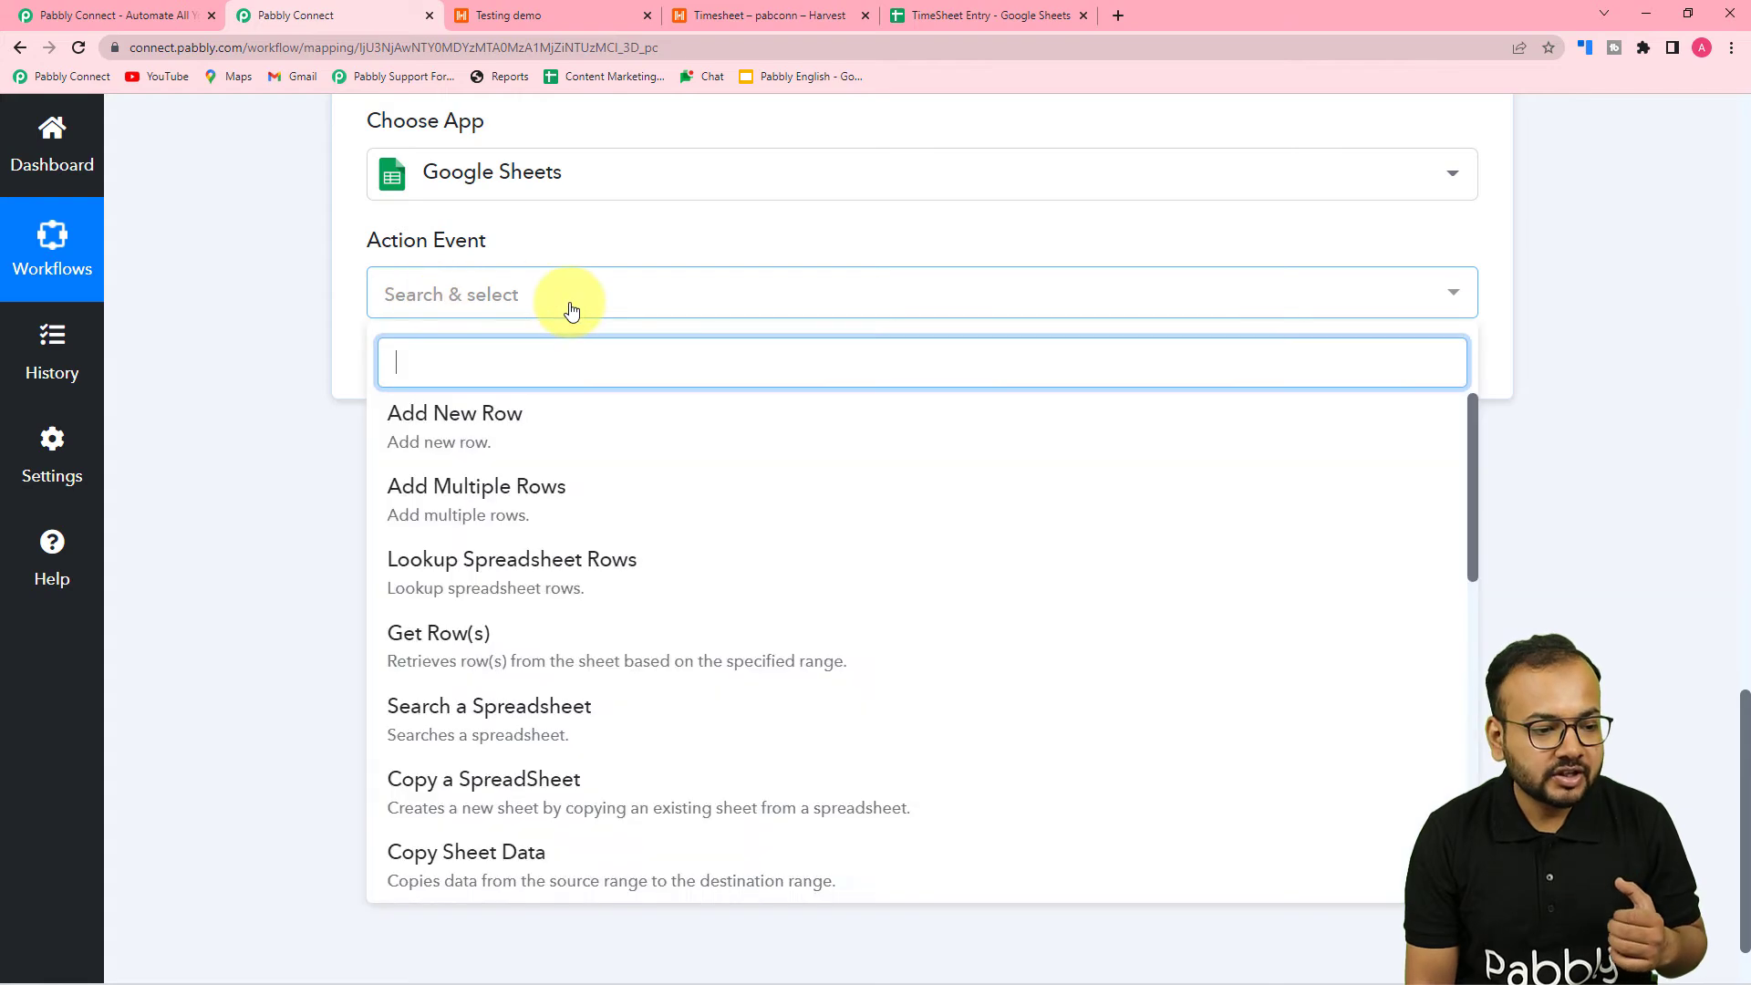
{"action": "left_click", "coordinate": [448, 435]}
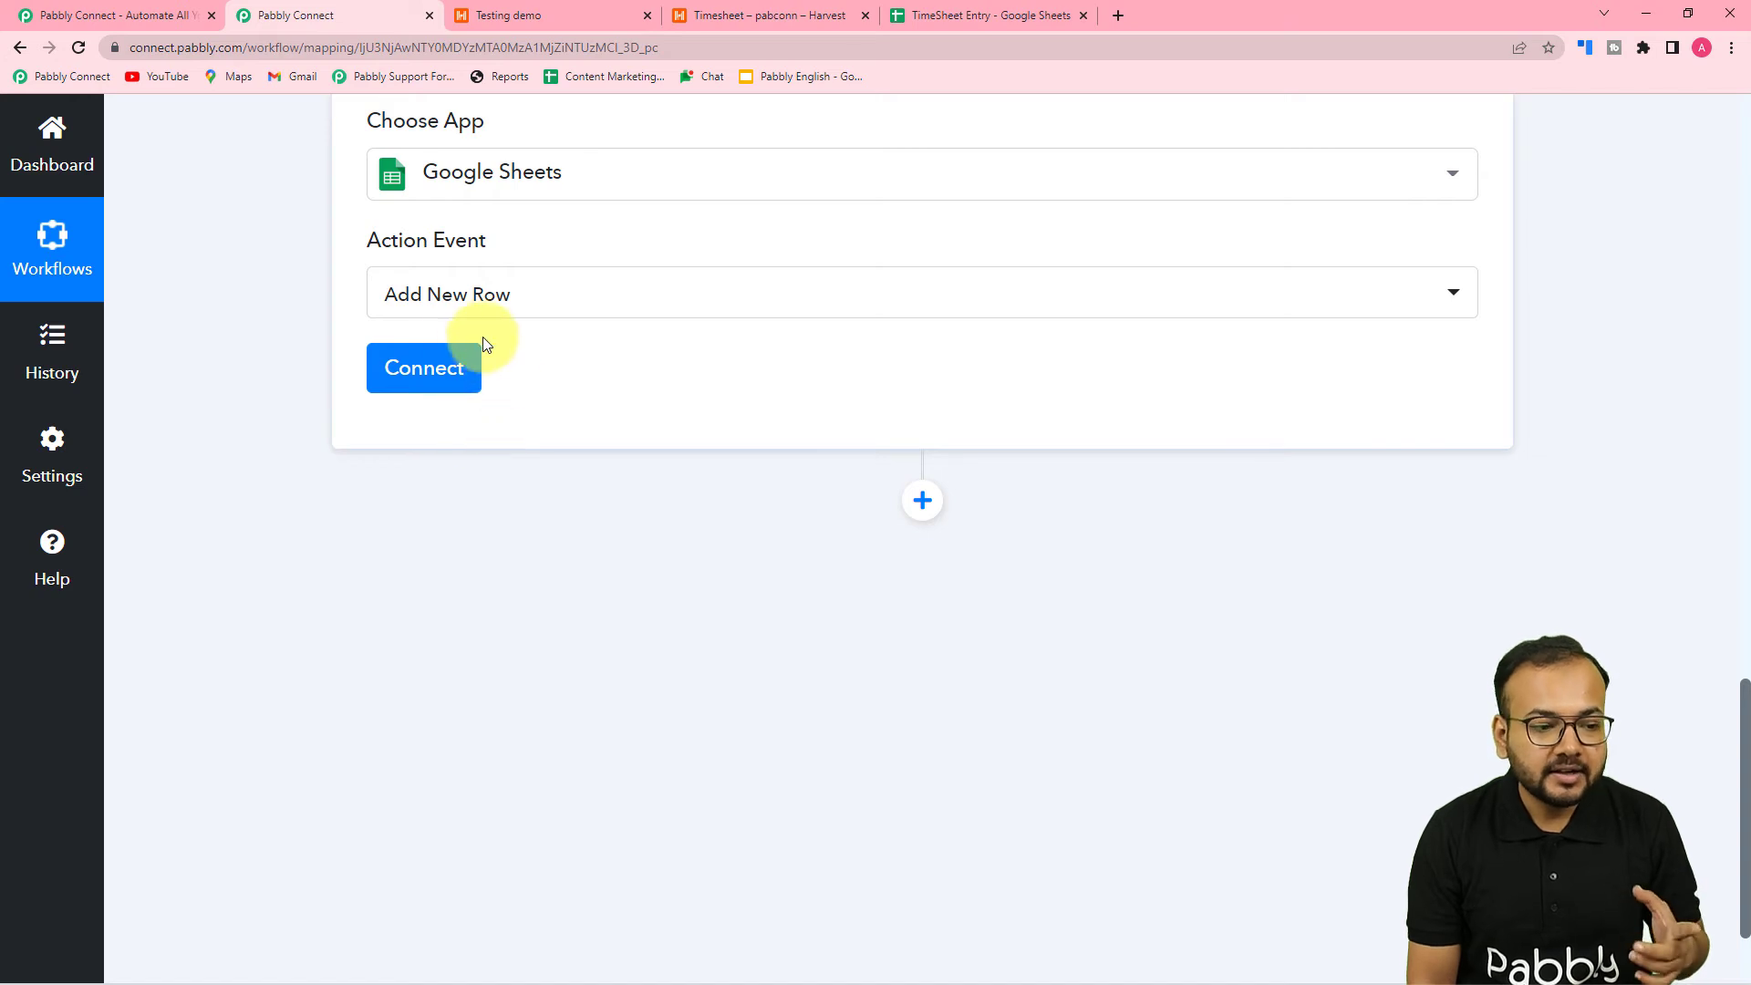
Add a new Google Sheets connection for the action, choosing the Google account and authorizing Pabbly Connect Sheets to access it
{"action": "left_click", "coordinate": [417, 374]}
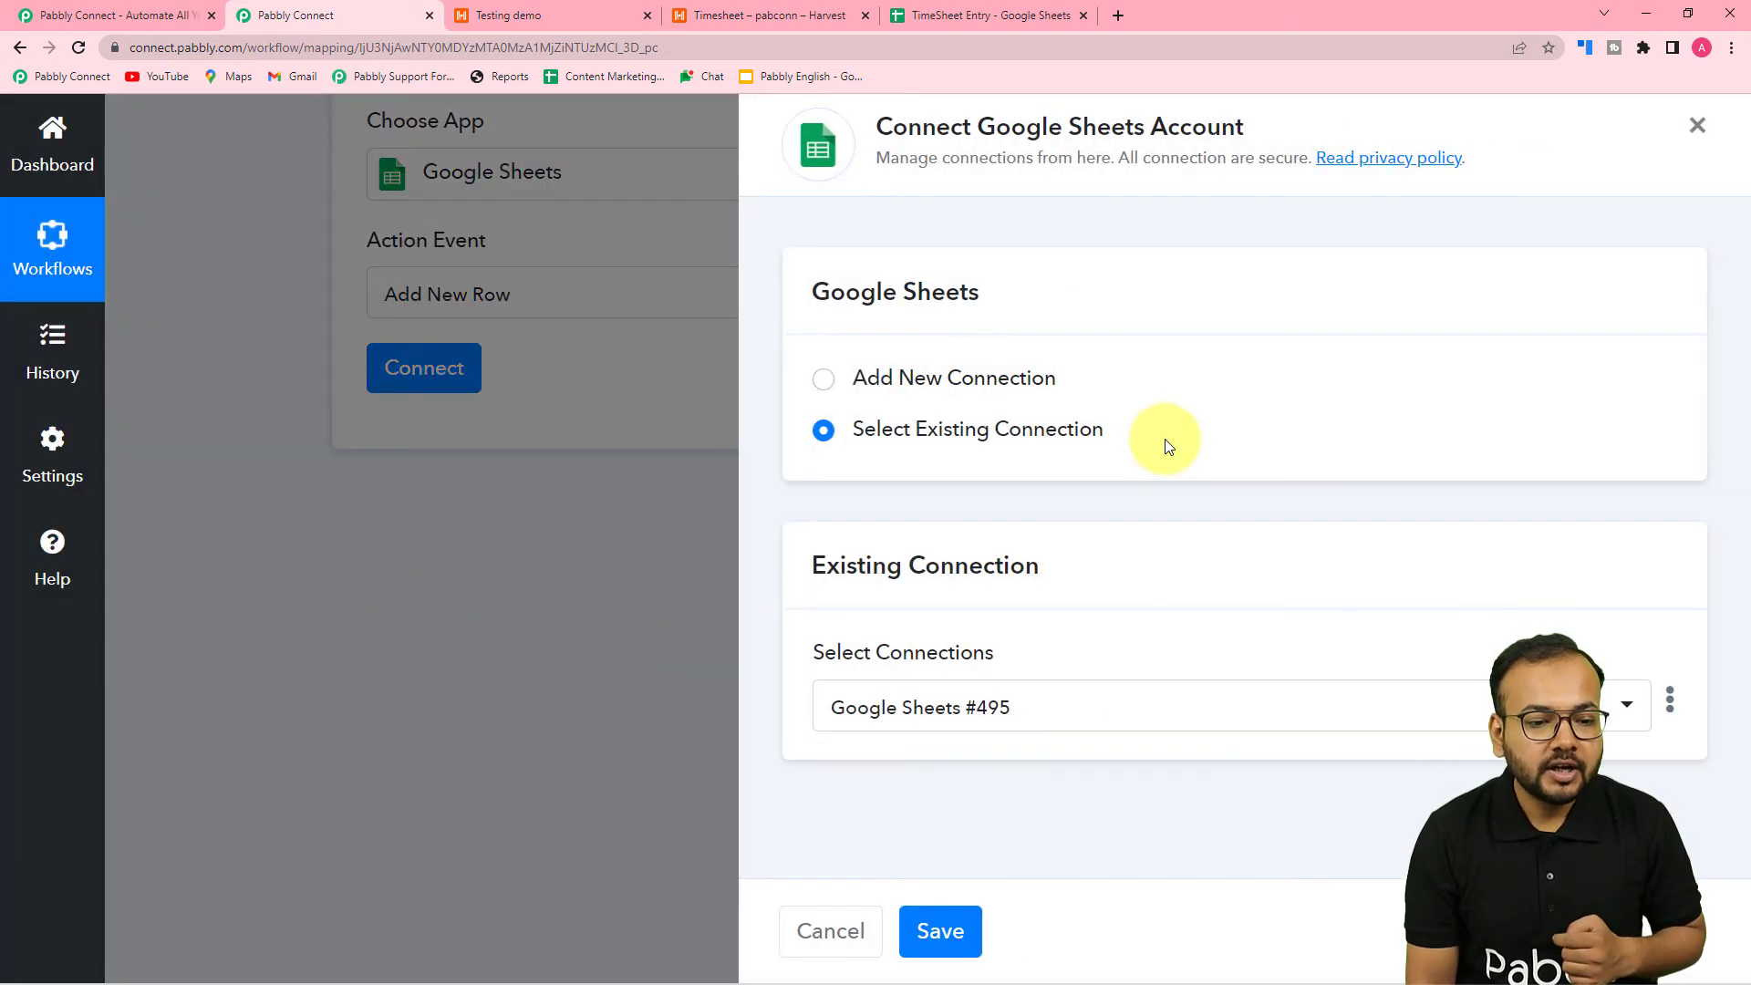
{"action": "left_click", "coordinate": [823, 381]}
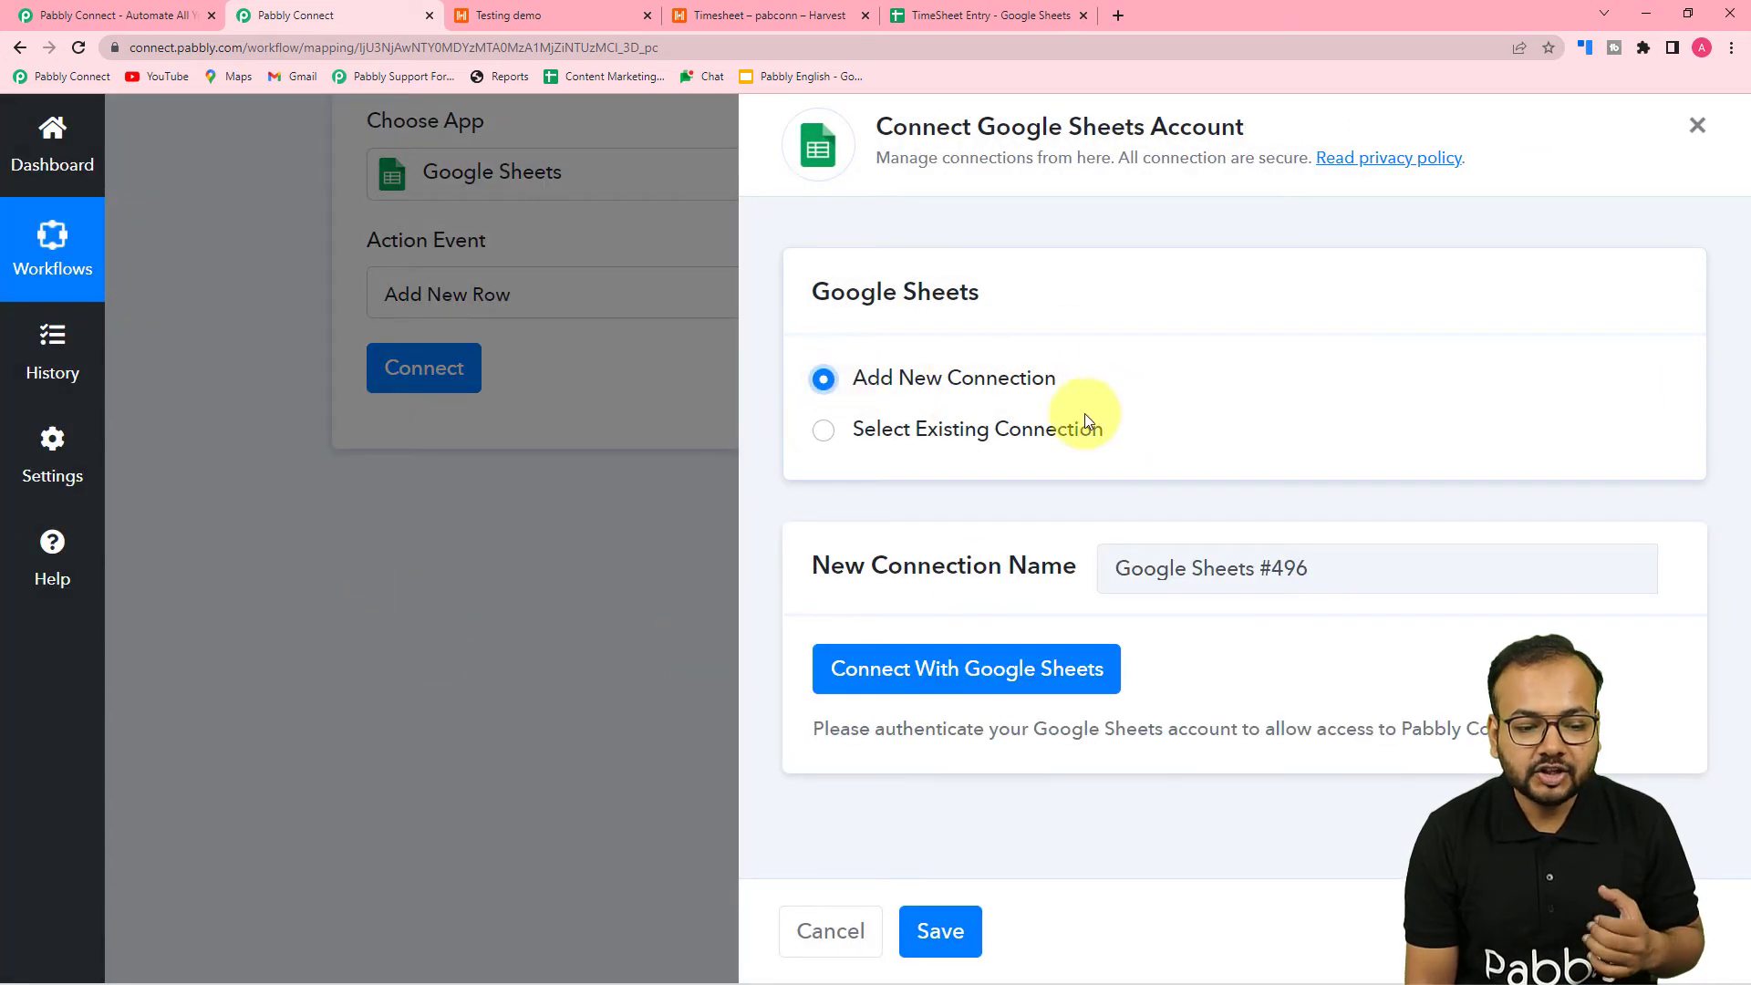
{"action": "left_click", "coordinate": [877, 677]}
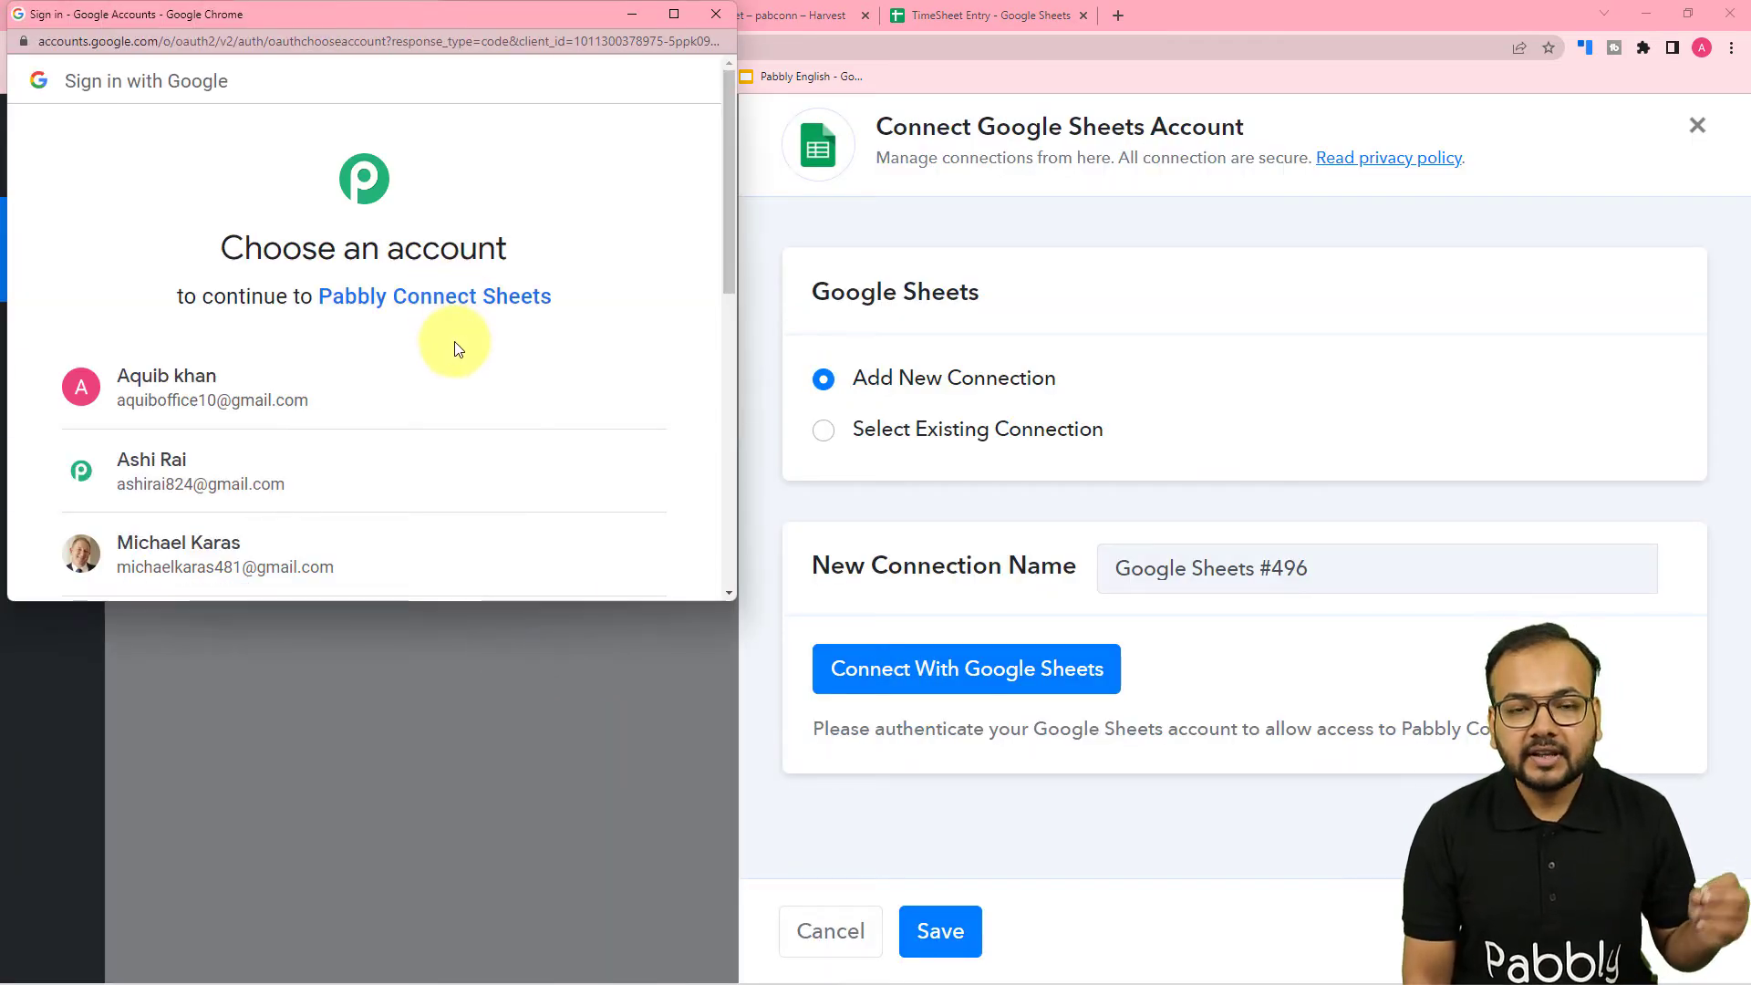
{"action": "scroll", "coordinate": [454, 344], "scroll_direction": "down", "scroll_amount": 2}
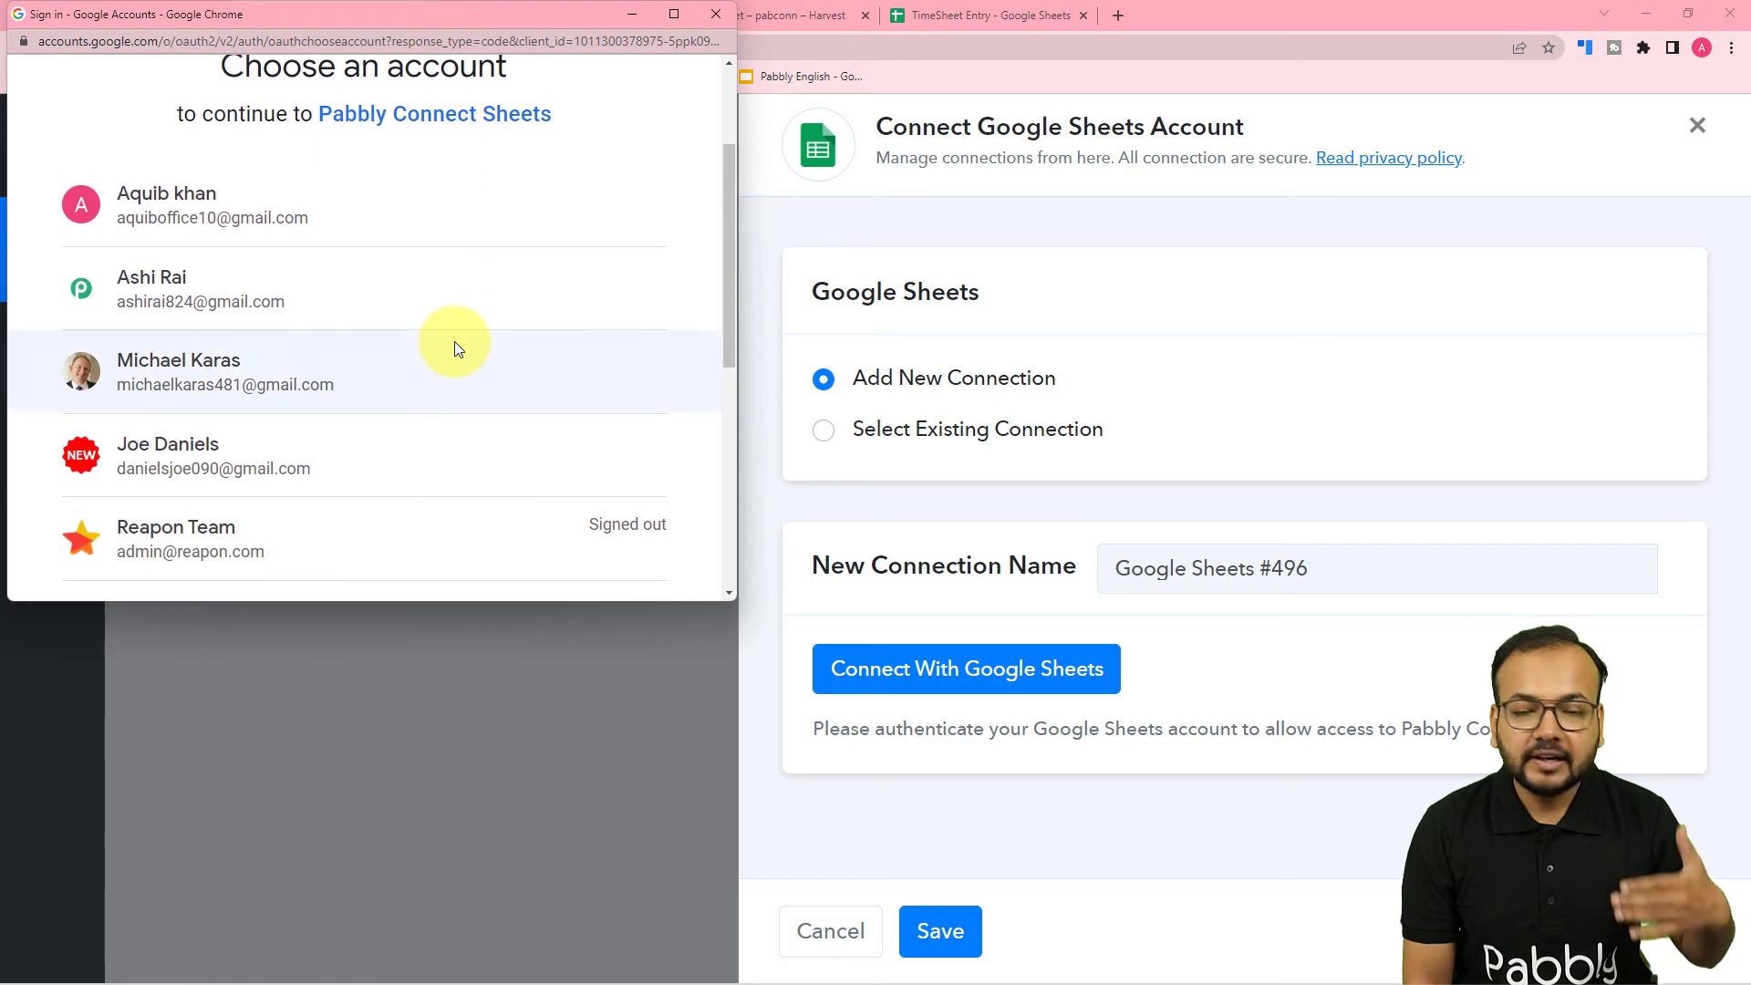
{"action": "left_click", "coordinate": [366, 321]}
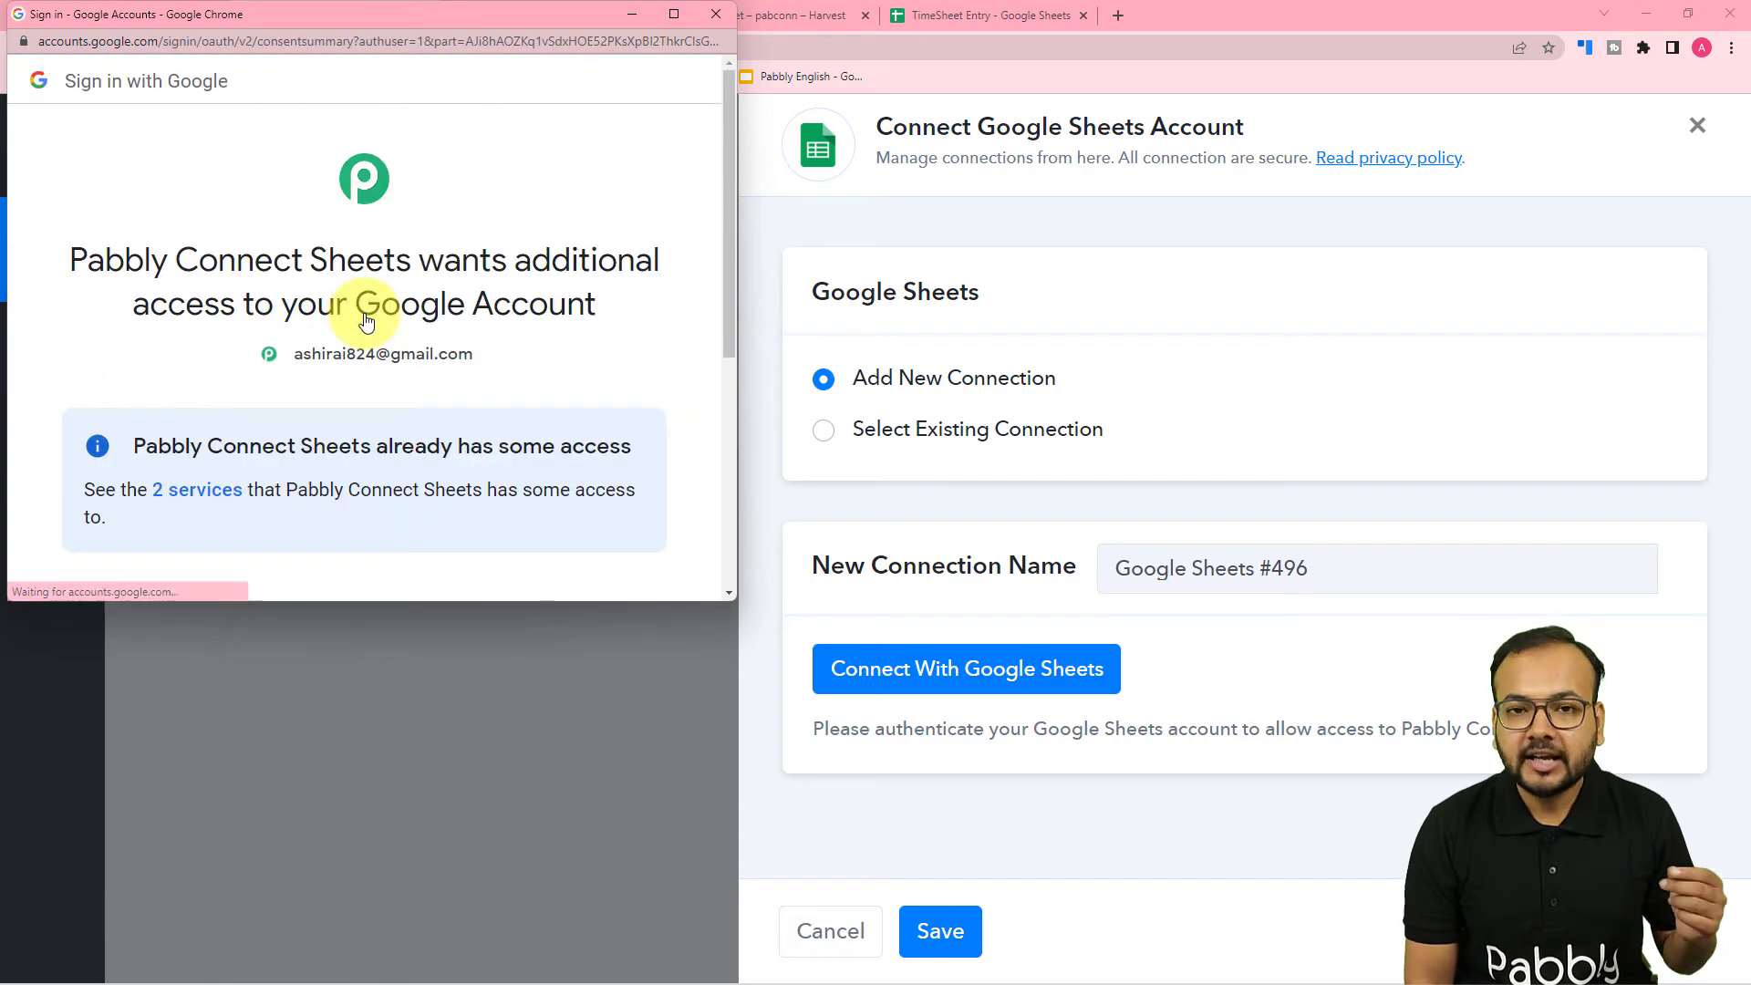
{"action": "scroll", "coordinate": [365, 321], "scroll_direction": "down", "scroll_amount": 5}
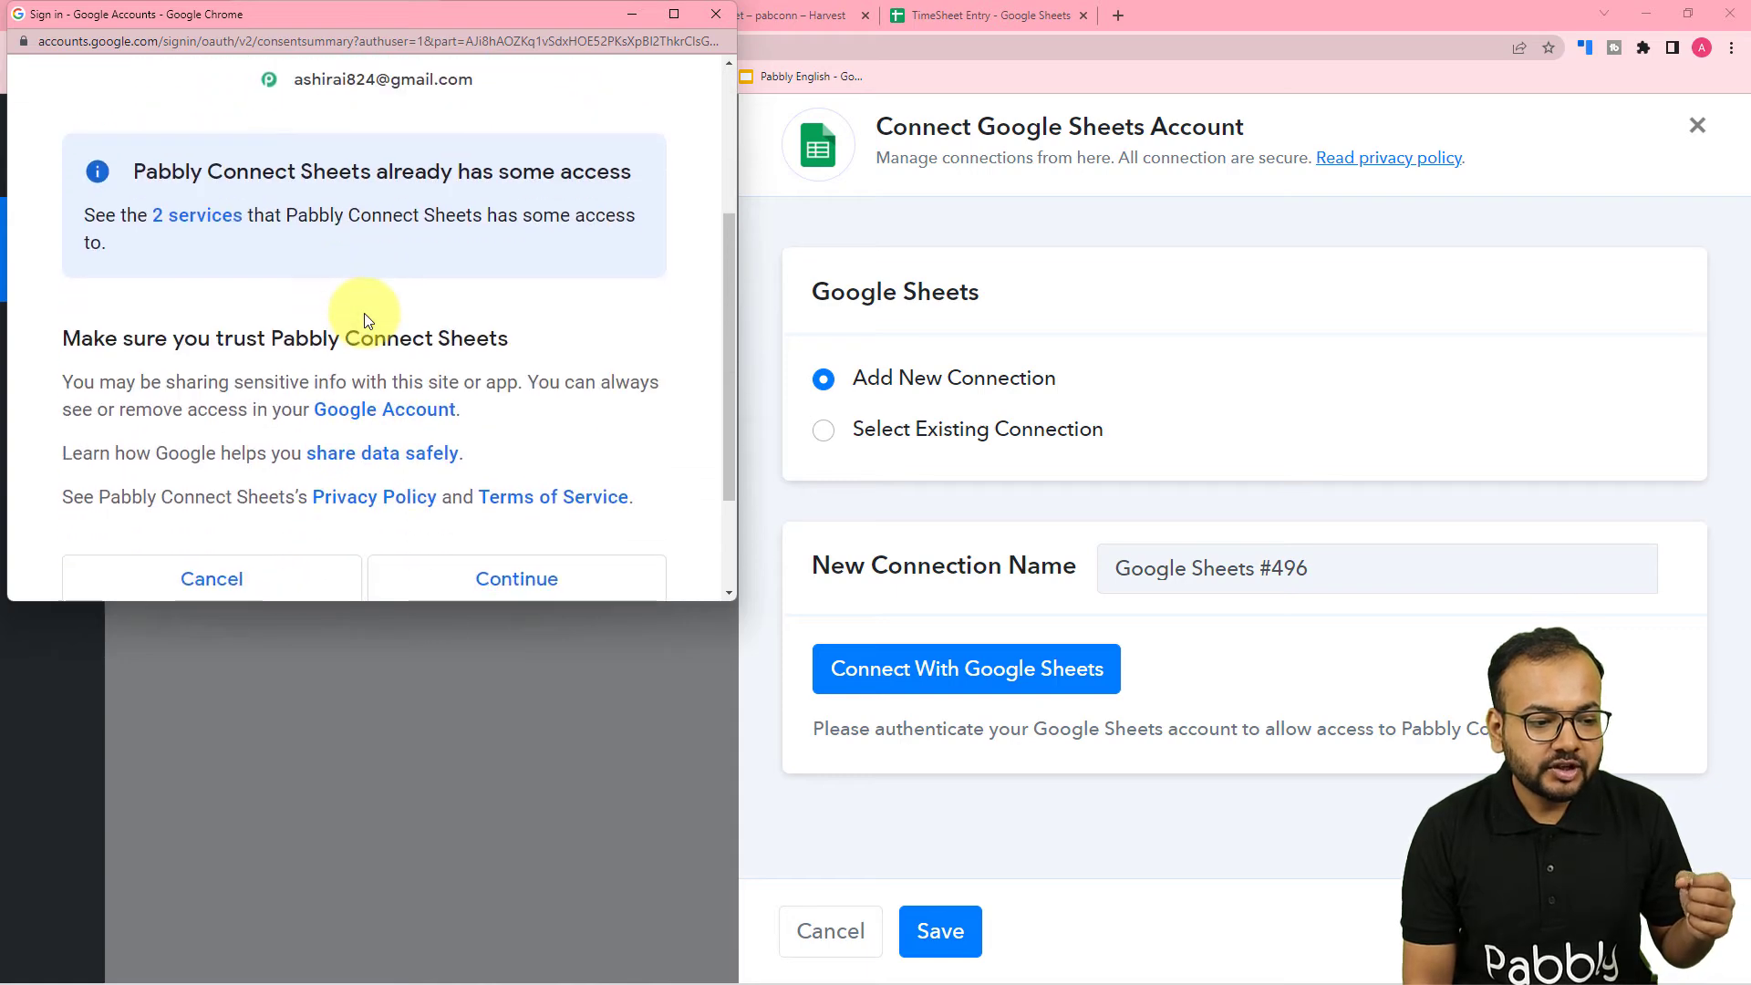
{"action": "left_click", "coordinate": [436, 433]}
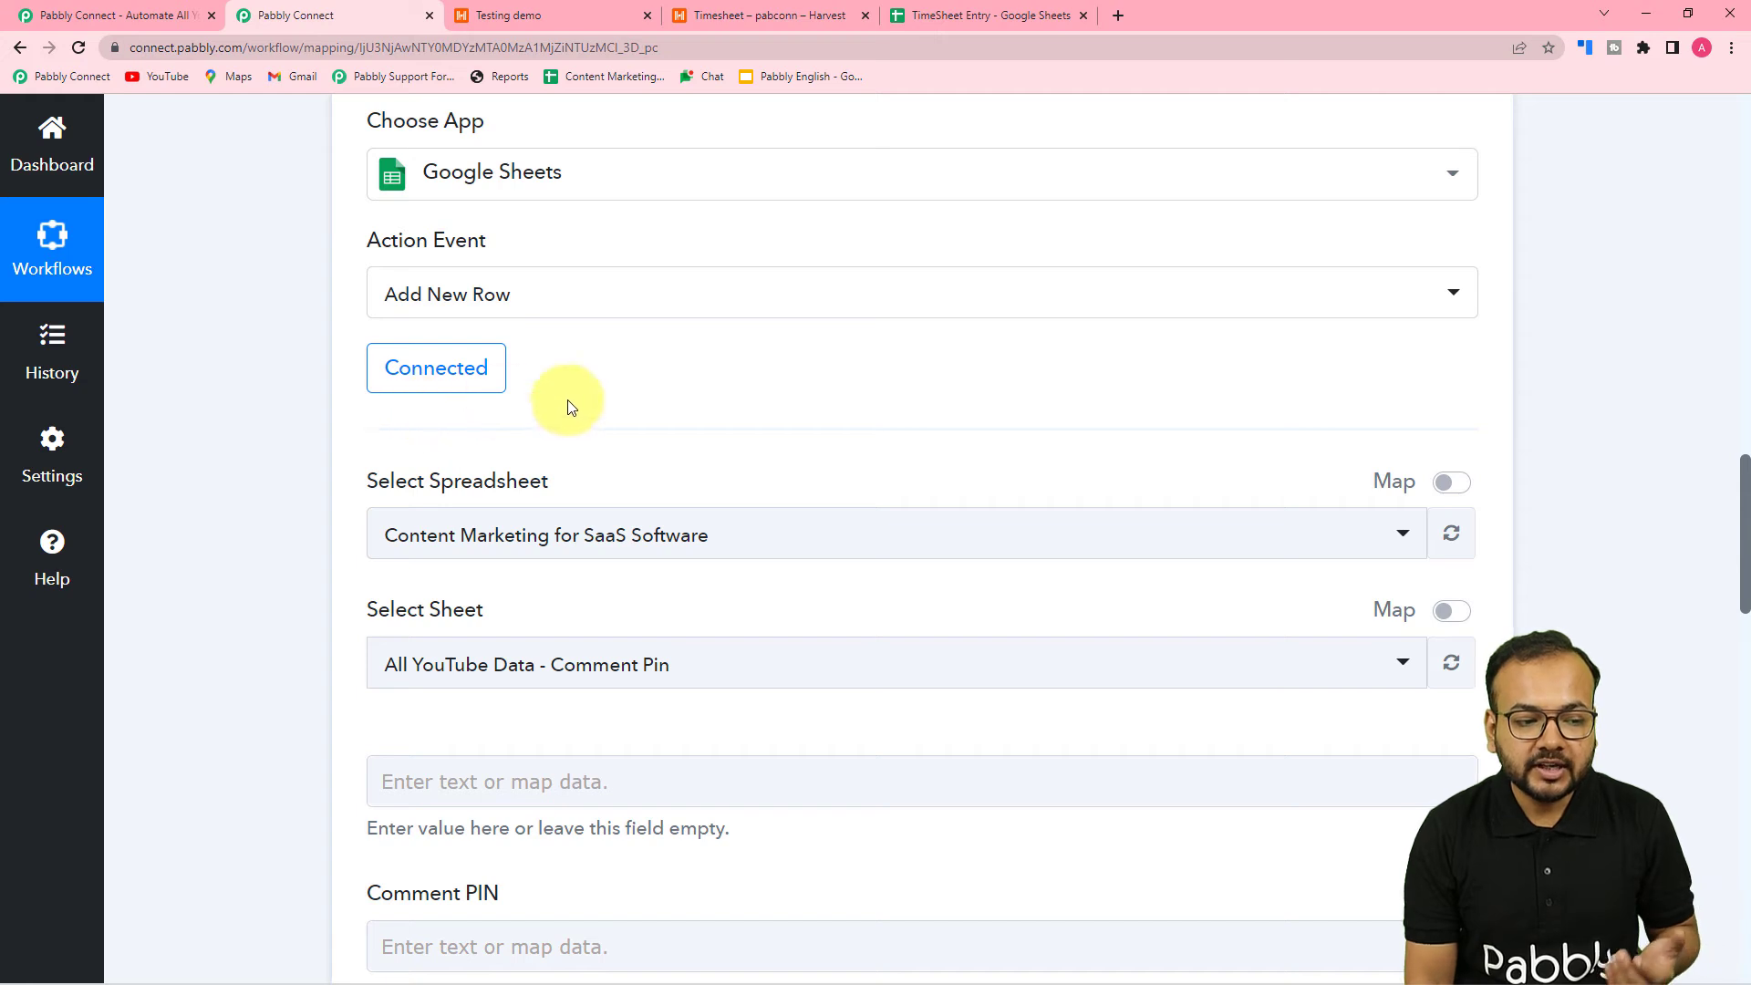
Select TimeSheet Entry as the action's spreadsheet, and check its Sheet1 tab against the sheet chosen in Pabbly Connect
{"action": "scroll", "coordinate": [547, 422], "scroll_direction": "down", "scroll_amount": 3}
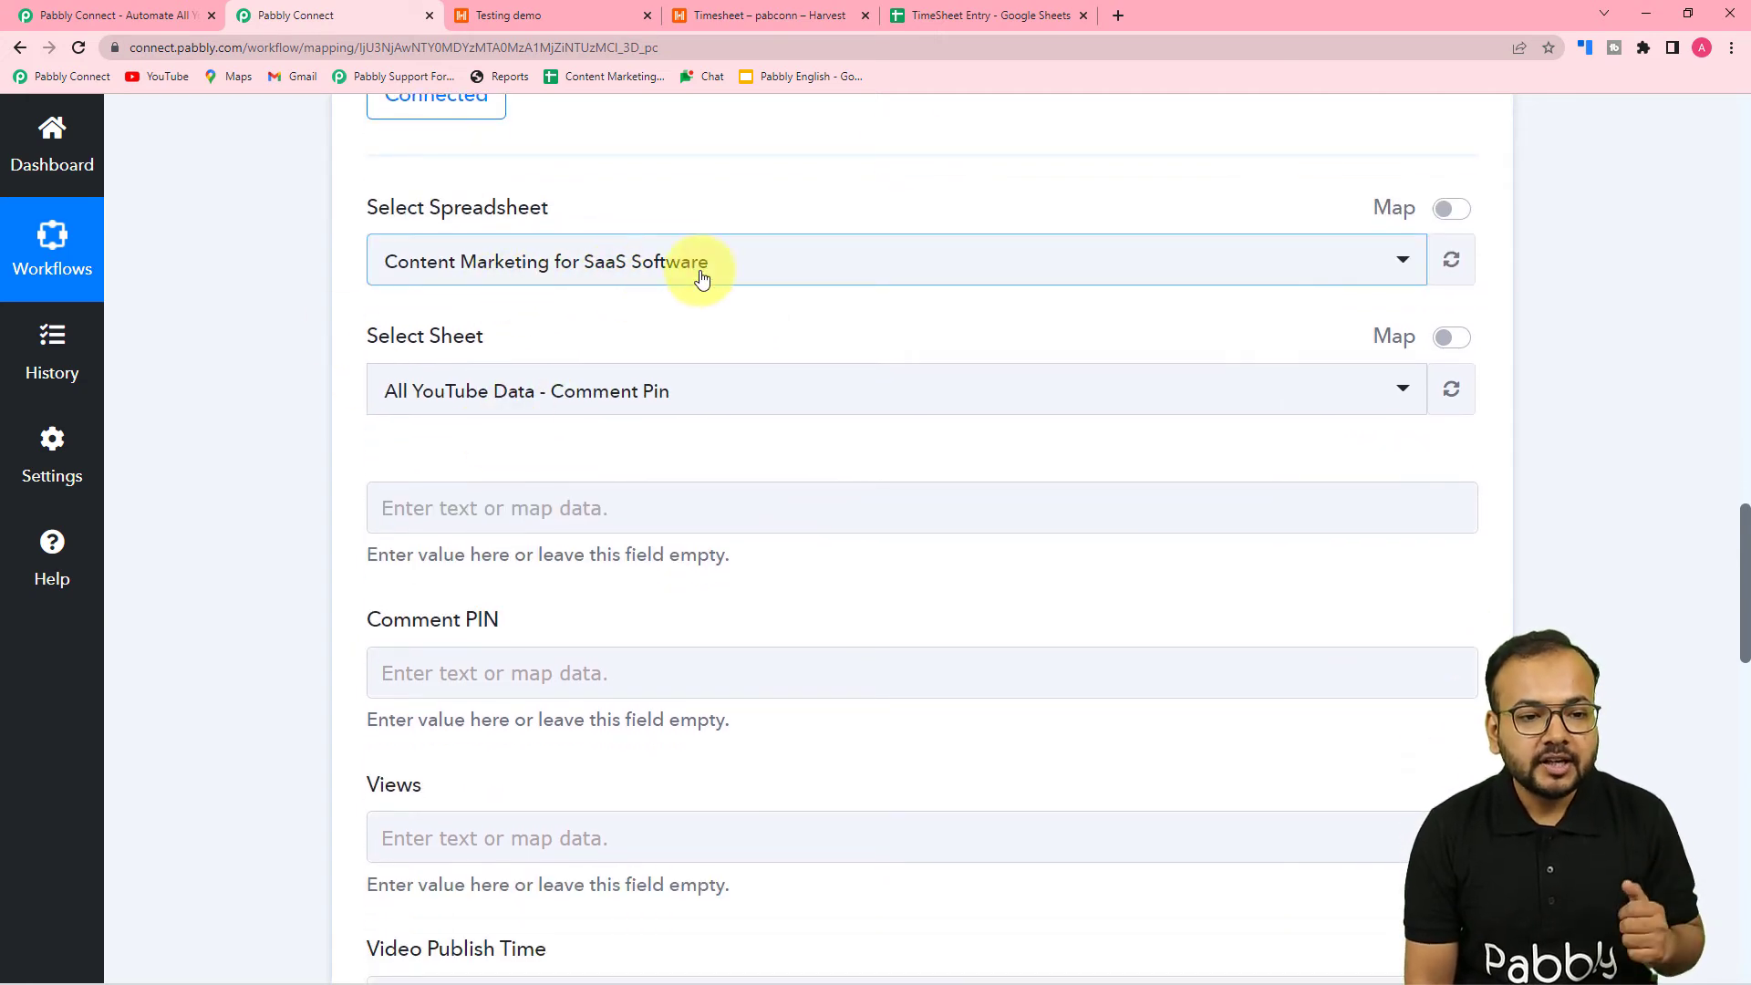
{"action": "left_click", "coordinate": [965, 13]}
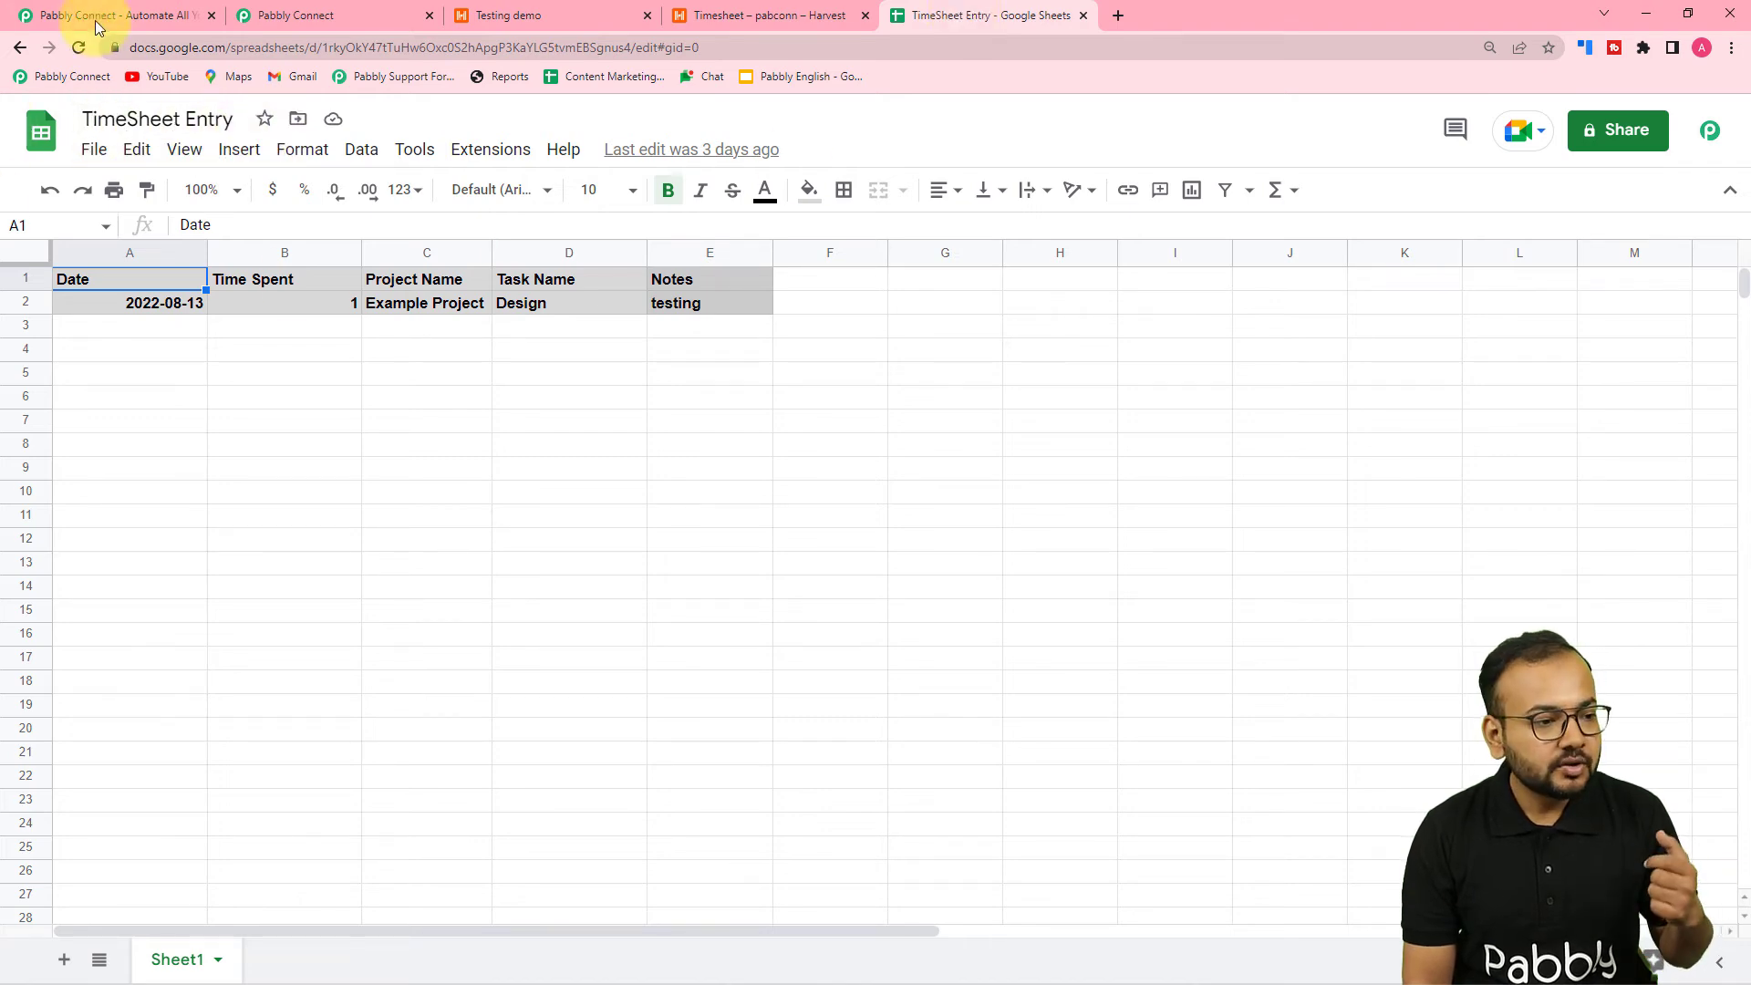
{"action": "left_click", "coordinate": [357, 16]}
{"action": "left_click", "coordinate": [467, 278]}
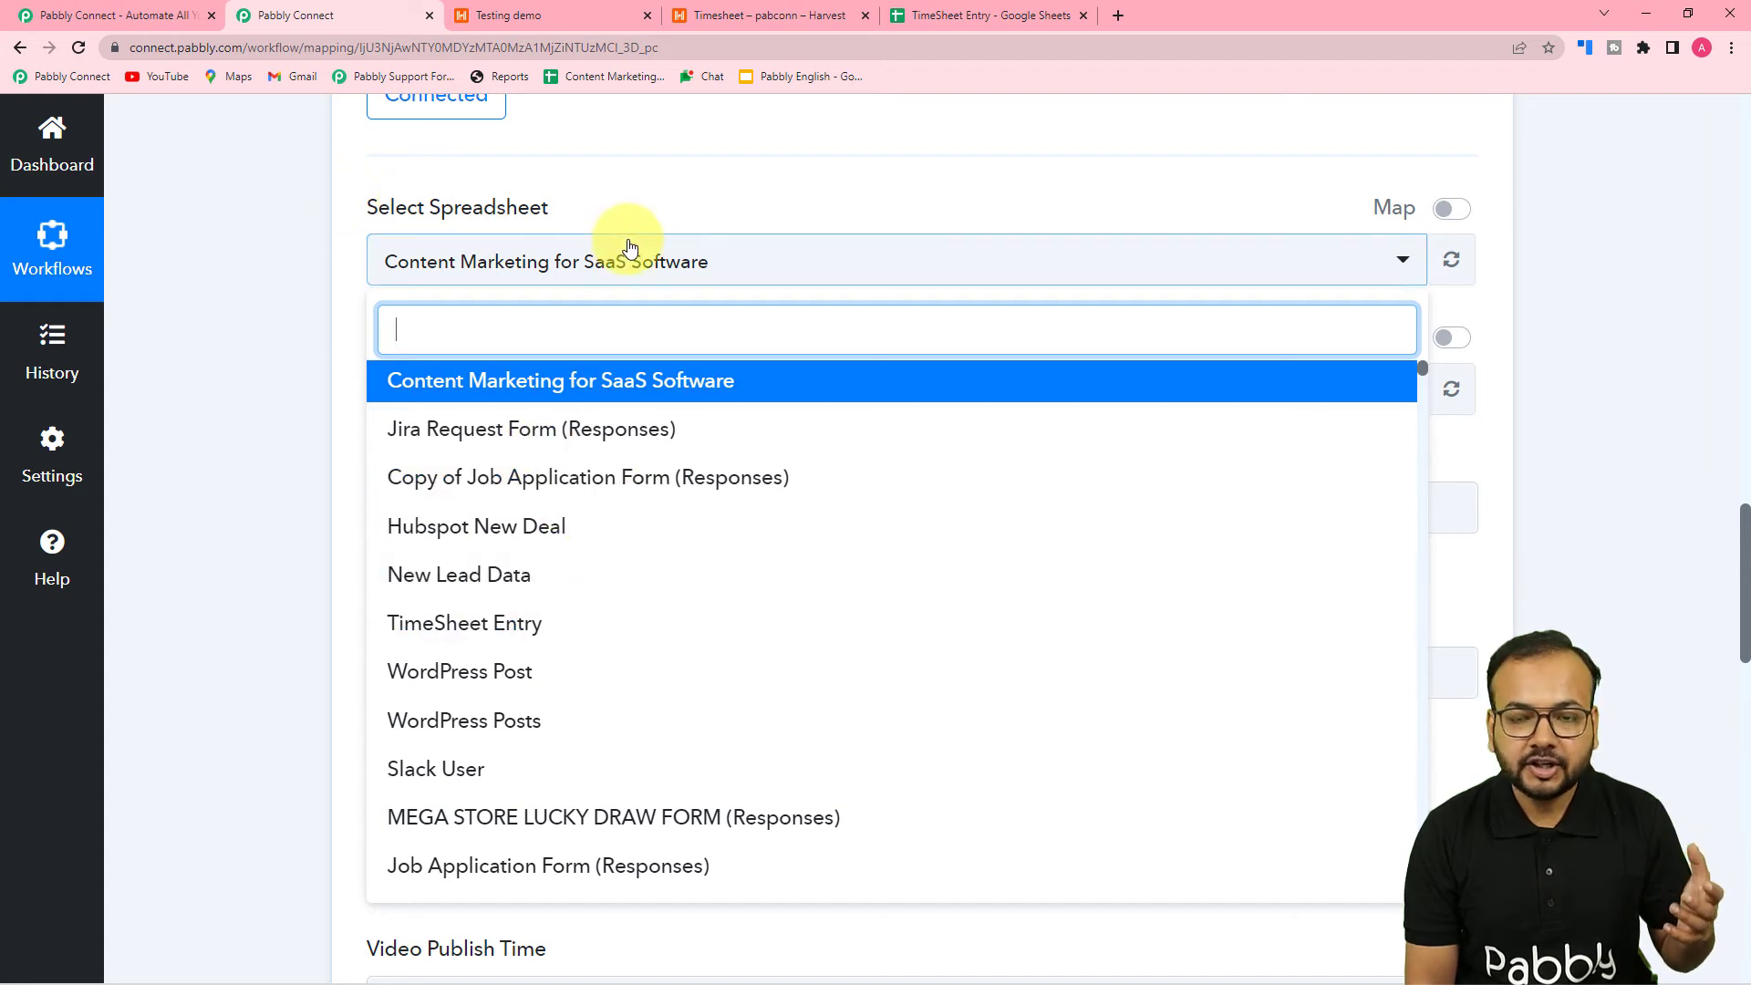
{"action": "left_click", "coordinate": [473, 624]}
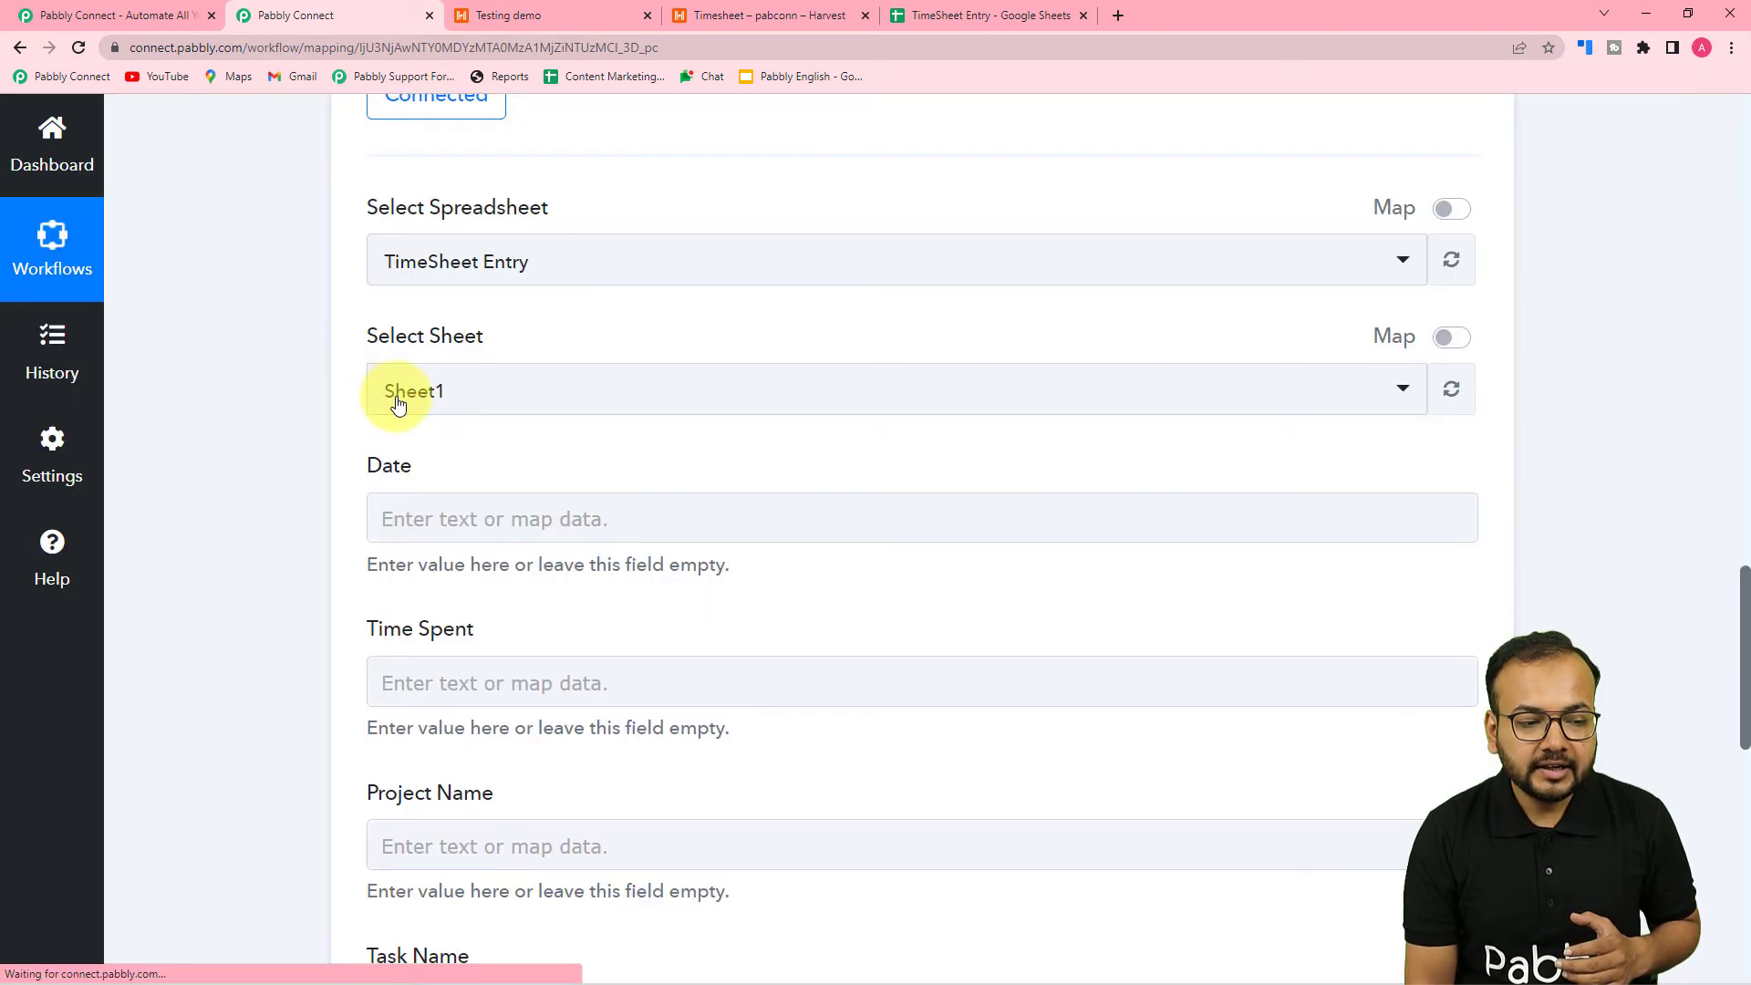
{"action": "left_click", "coordinate": [1056, 15]}
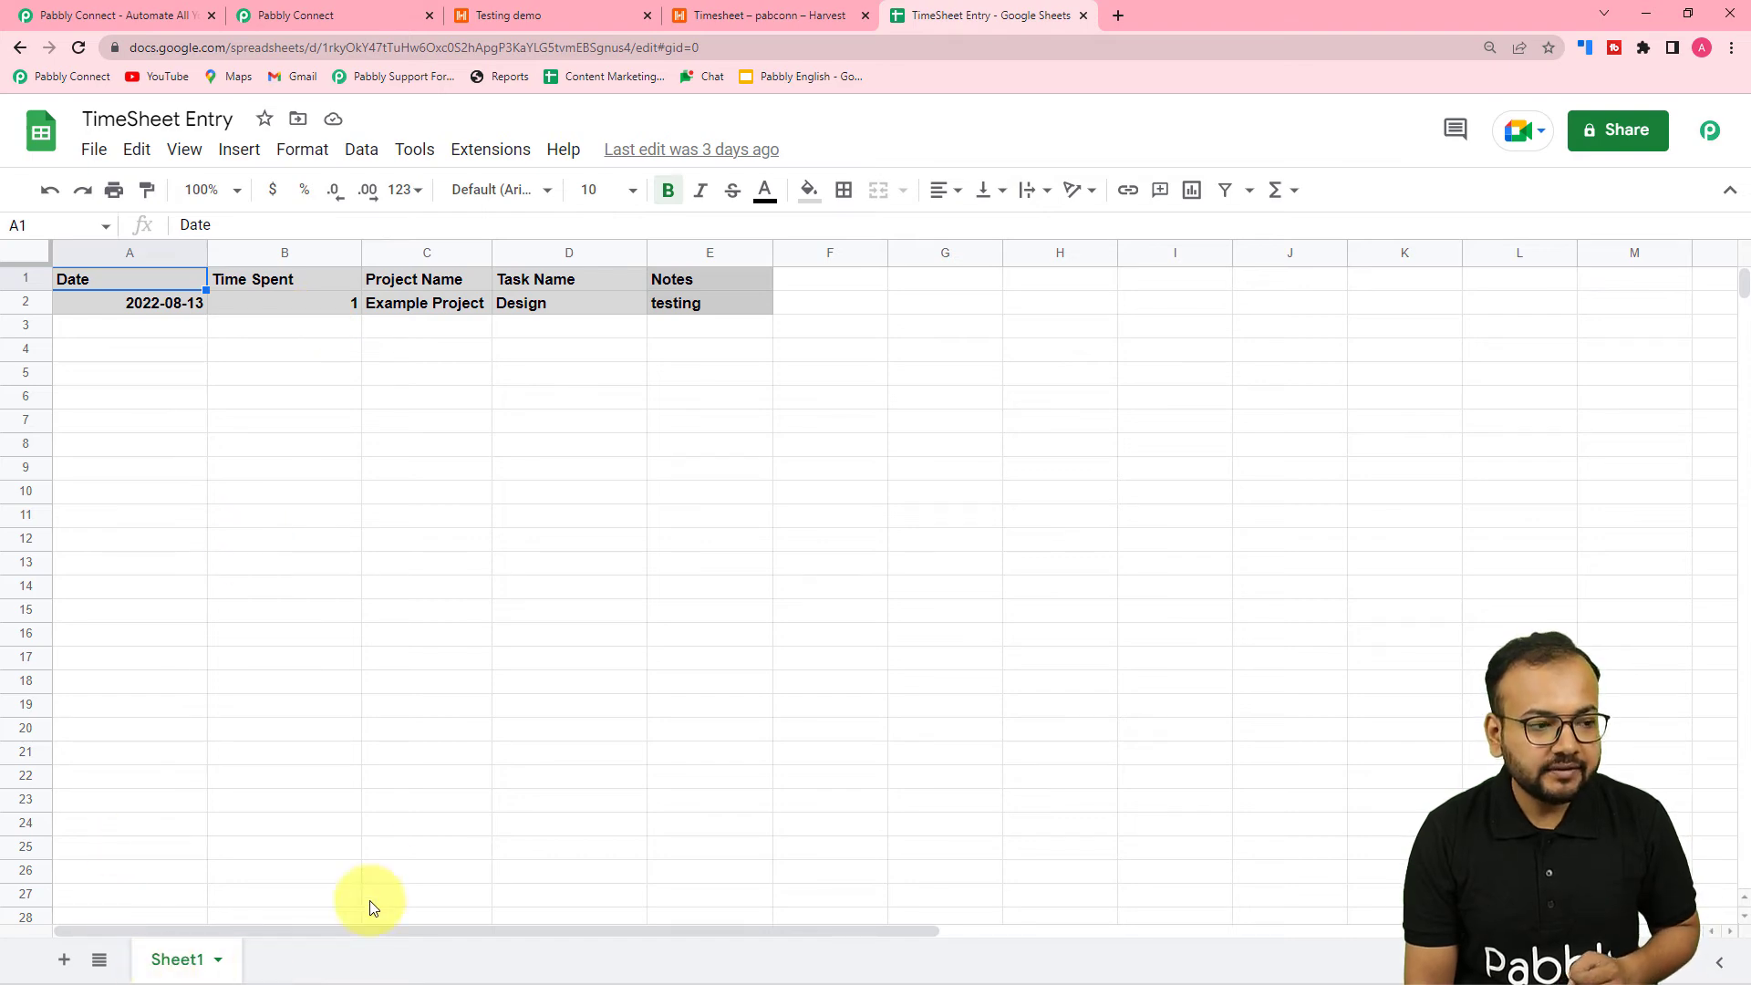
{"action": "left_click", "coordinate": [379, 15]}
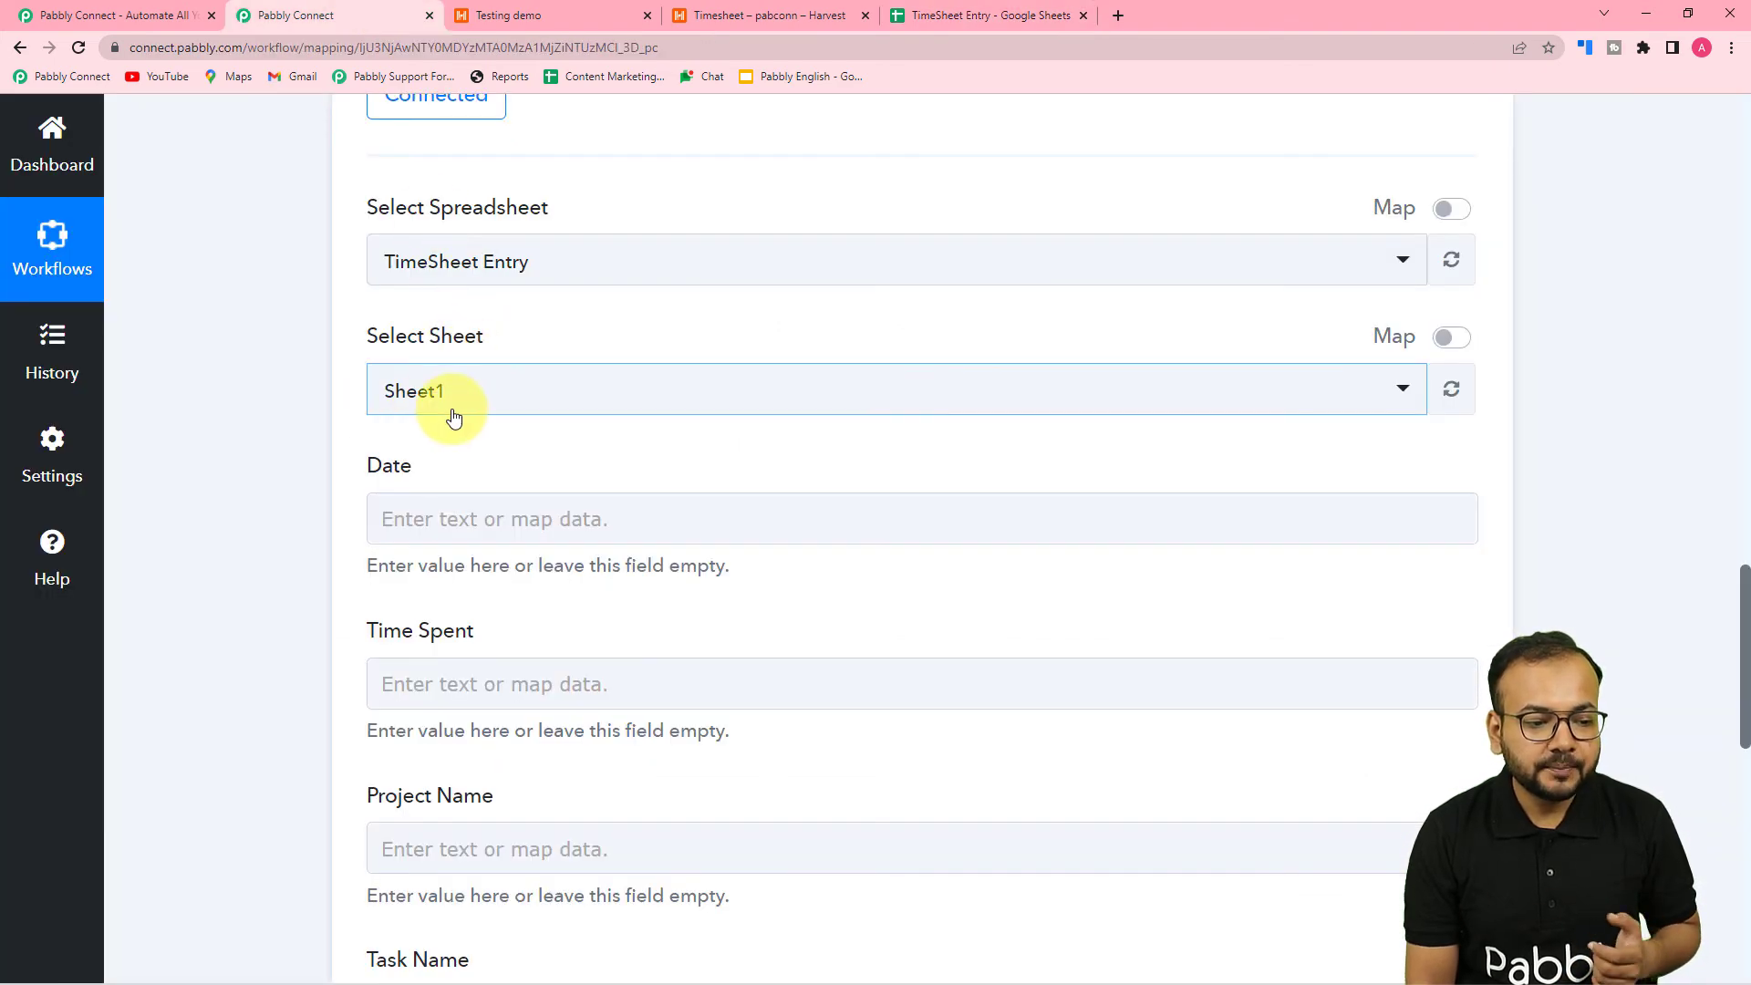
Compare the action's Date, Time Spent, Project Name, Task Name and Notes fields with the spreadsheet's column headers
{"action": "scroll", "coordinate": [454, 417], "scroll_direction": "down", "scroll_amount": 2}
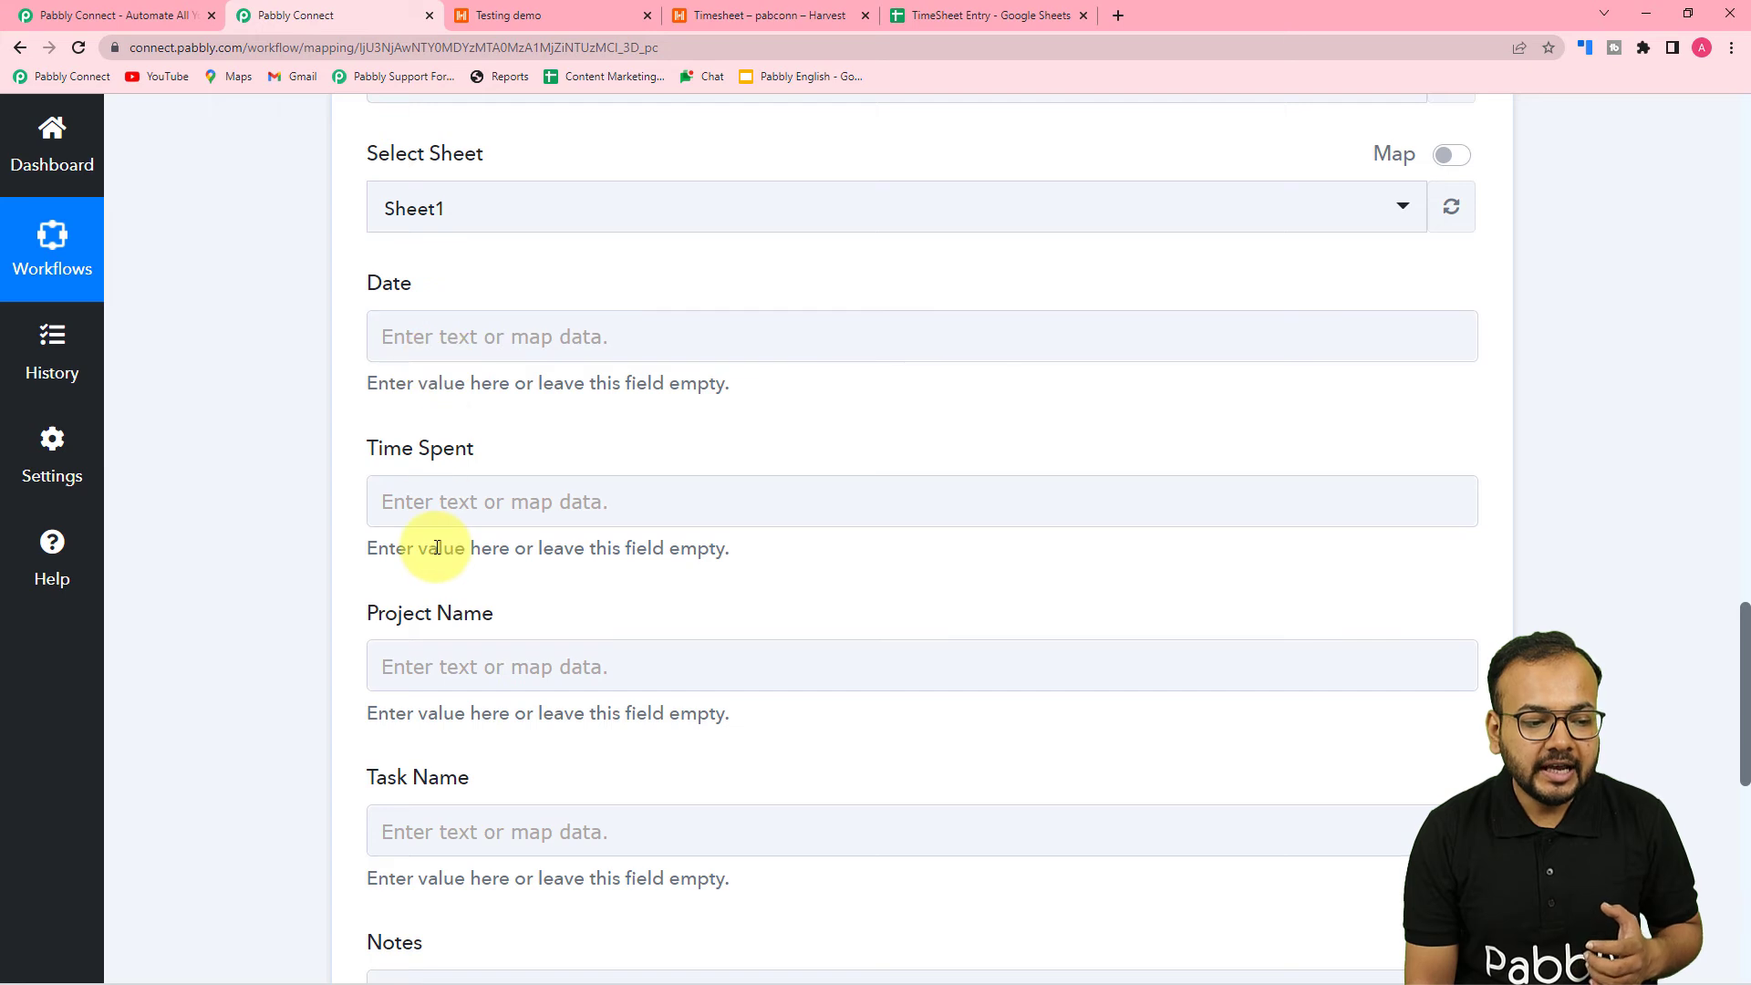
{"action": "scroll", "coordinate": [438, 552], "scroll_direction": "down", "scroll_amount": 4}
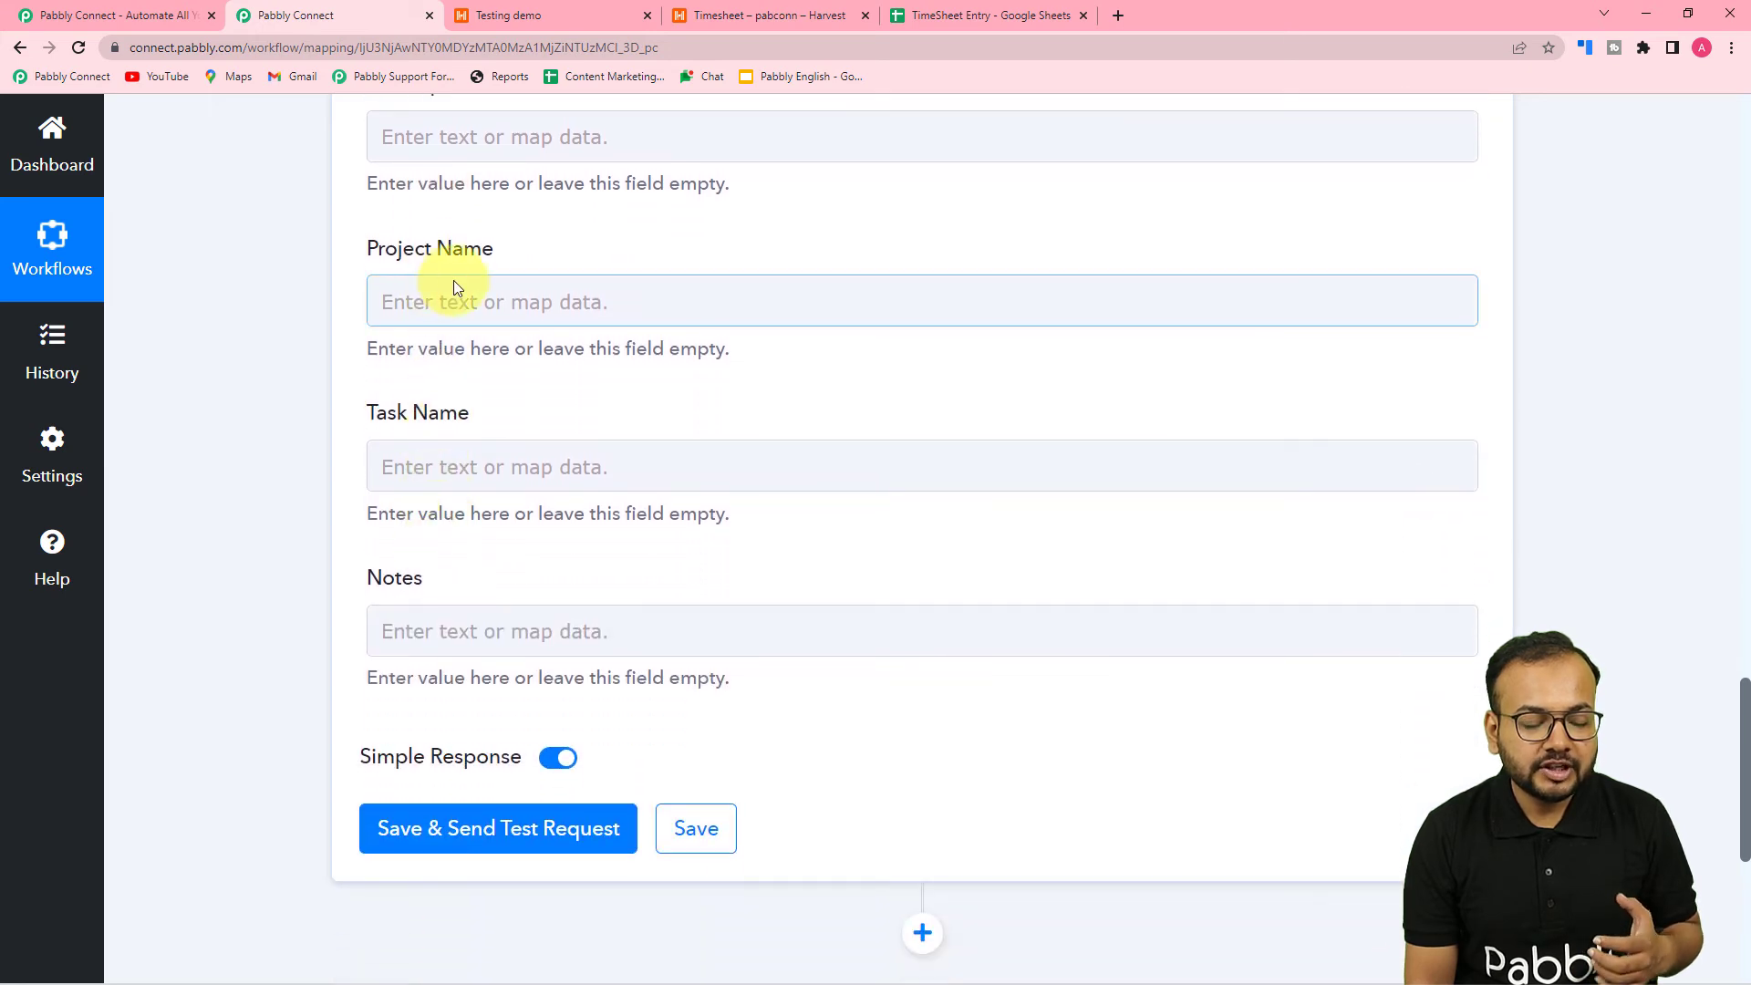
{"action": "left_click", "coordinate": [921, 16]}
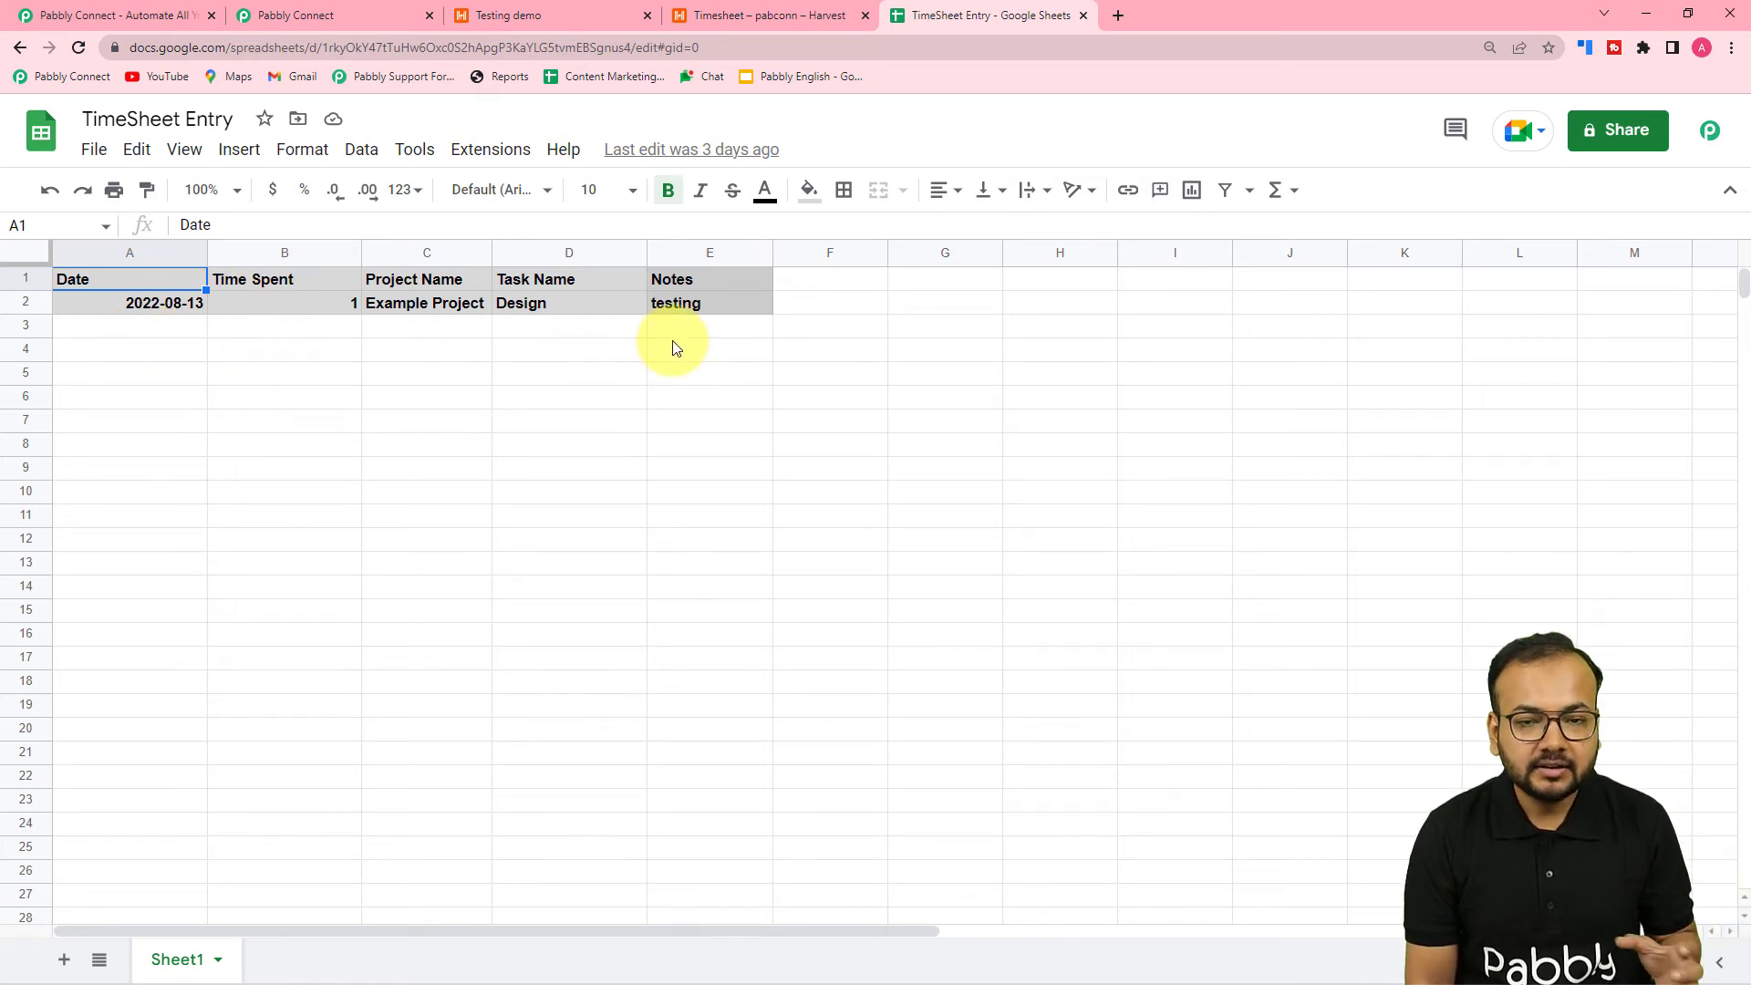
Return to the Pabbly Connect workflow and examine the Harvest trigger's received response against the empty Google Sheets row fields
{"action": "left_click", "coordinate": [359, 11]}
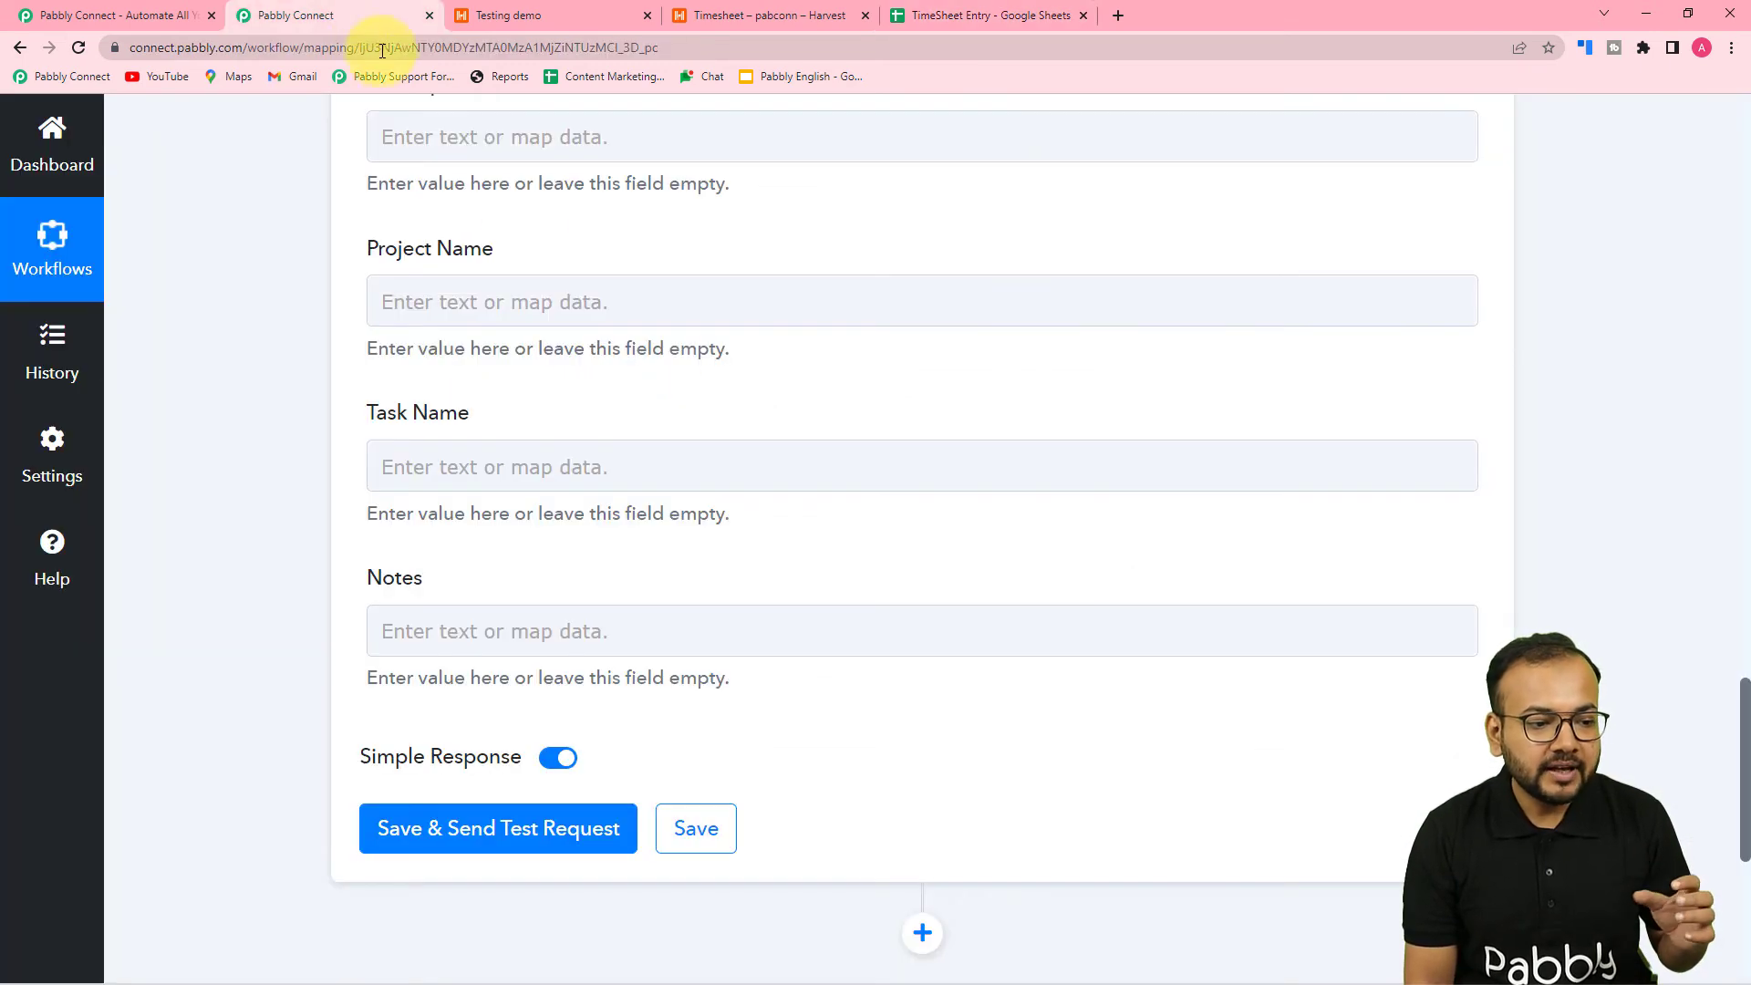
{"action": "scroll", "coordinate": [508, 333], "scroll_direction": "up", "scroll_amount": 2}
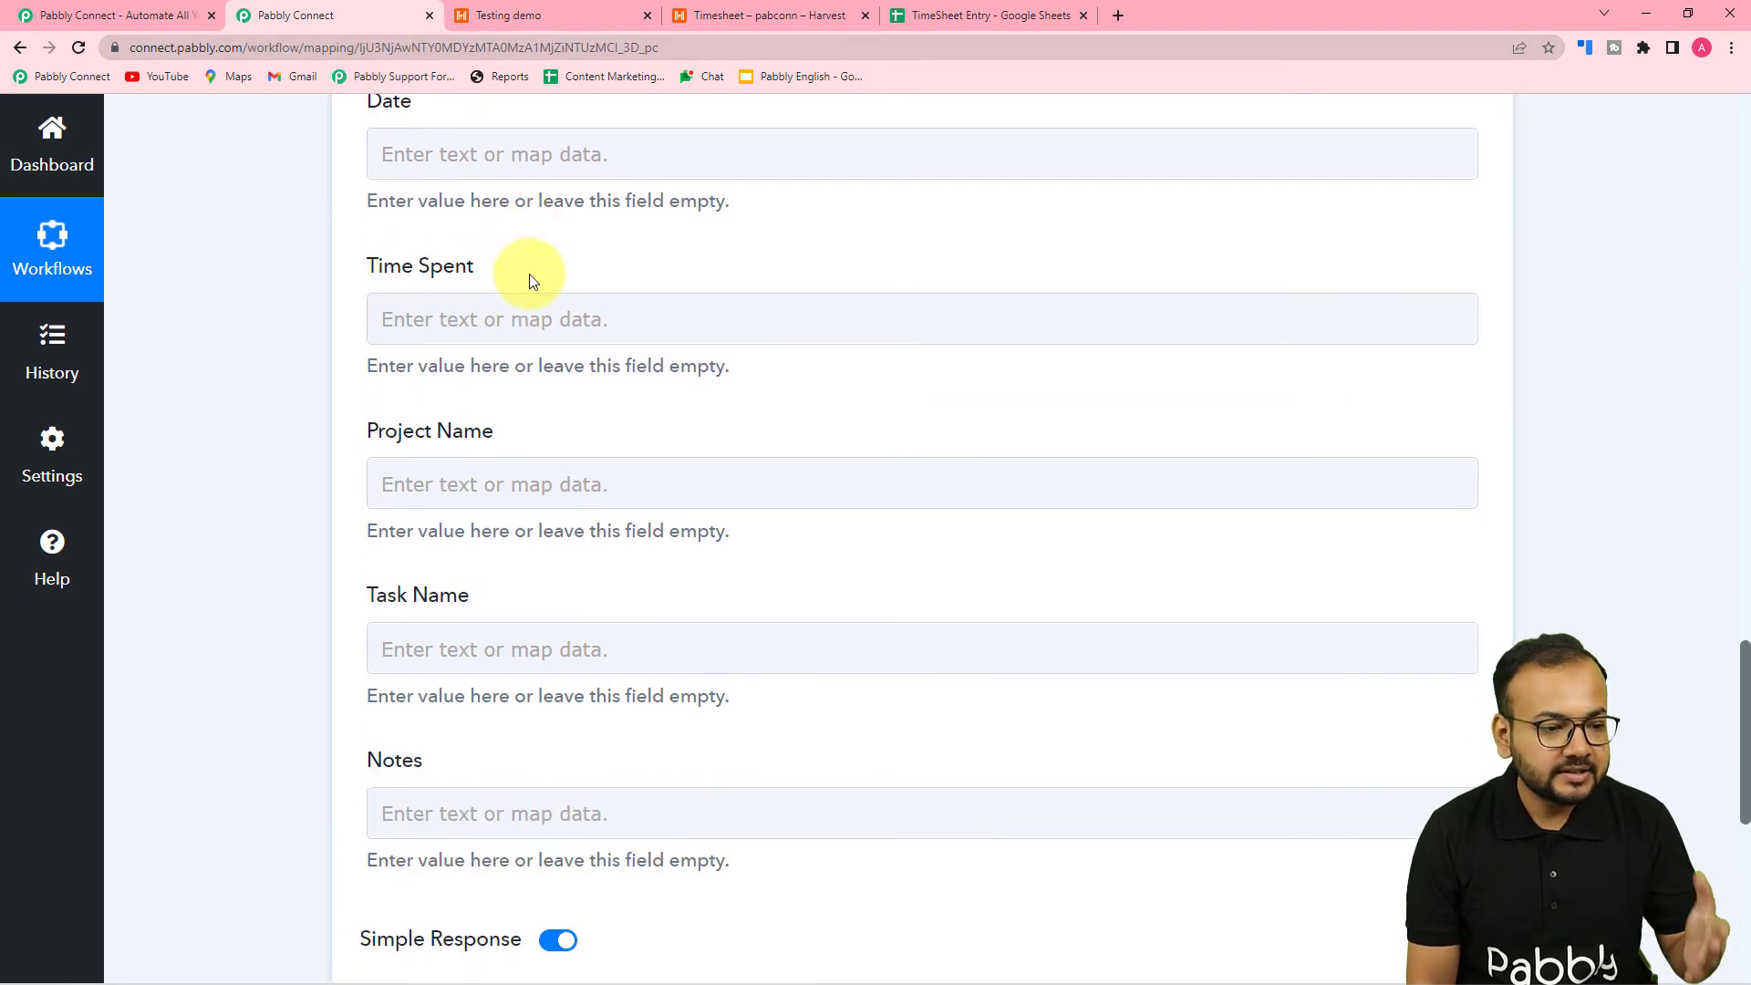
{"action": "scroll", "coordinate": [544, 519], "scroll_direction": "up", "scroll_amount": 2}
{"action": "left_click", "coordinate": [546, 527]}
{"action": "scroll", "coordinate": [545, 527], "scroll_direction": "up", "scroll_amount": 15}
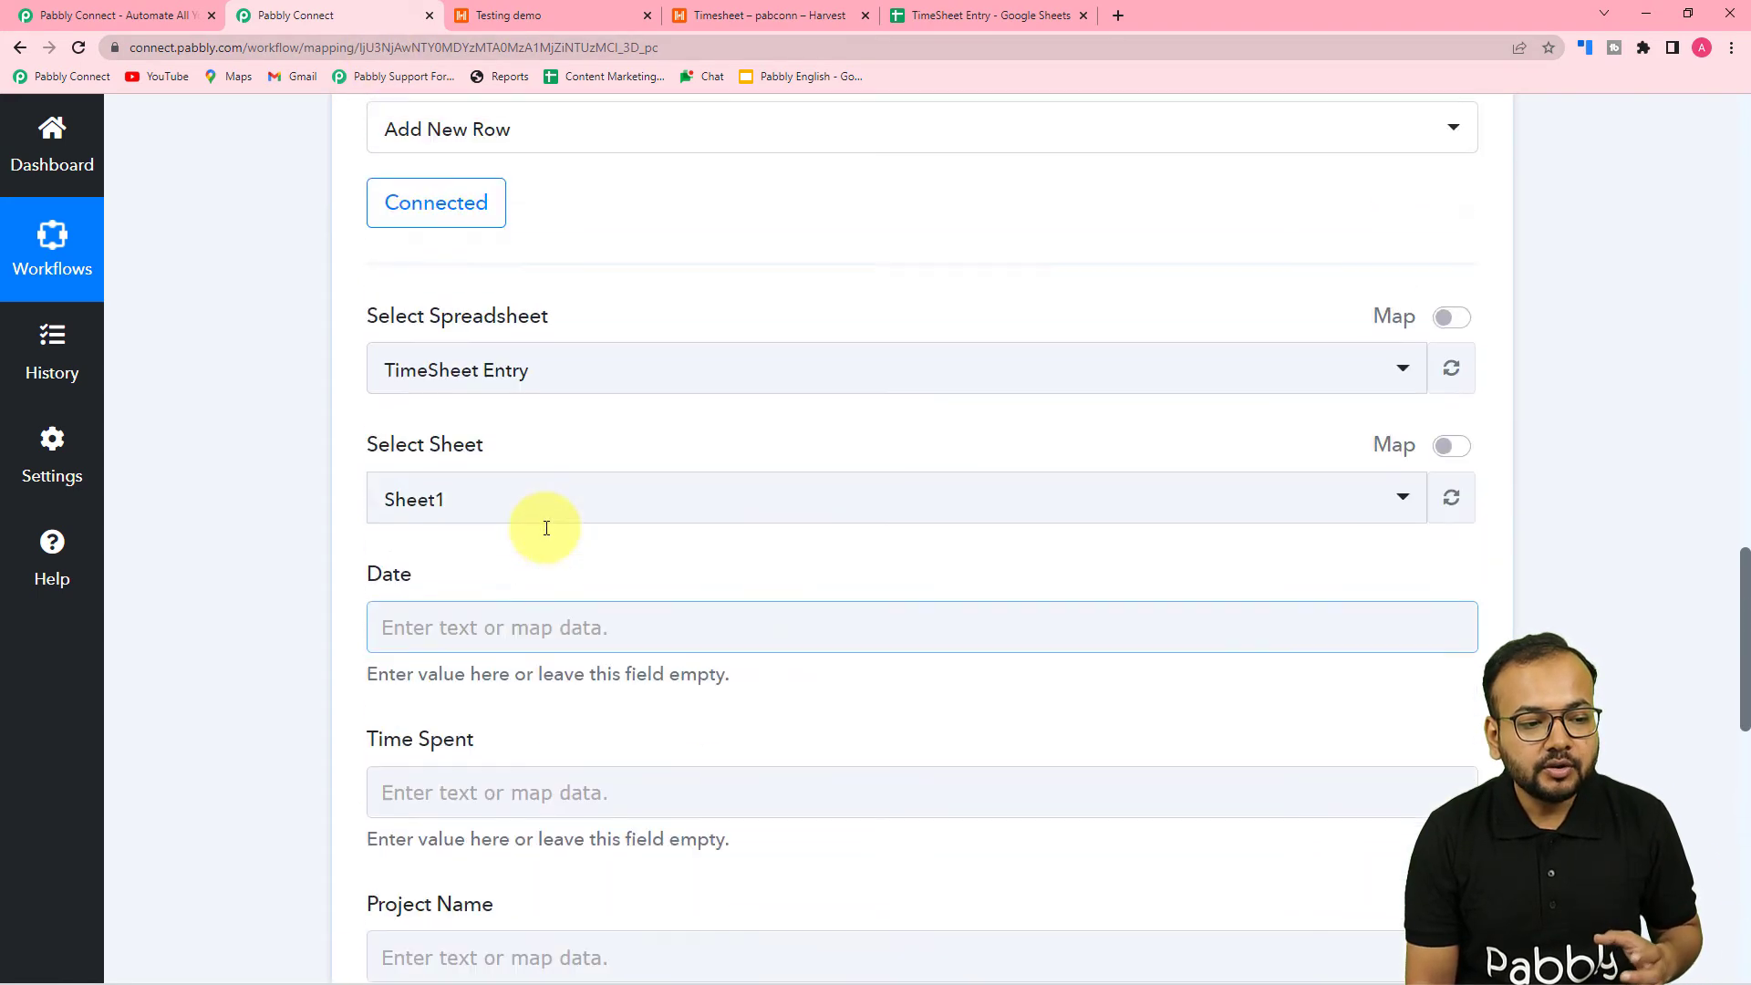
{"action": "scroll", "coordinate": [545, 528], "scroll_direction": "up", "scroll_amount": 10}
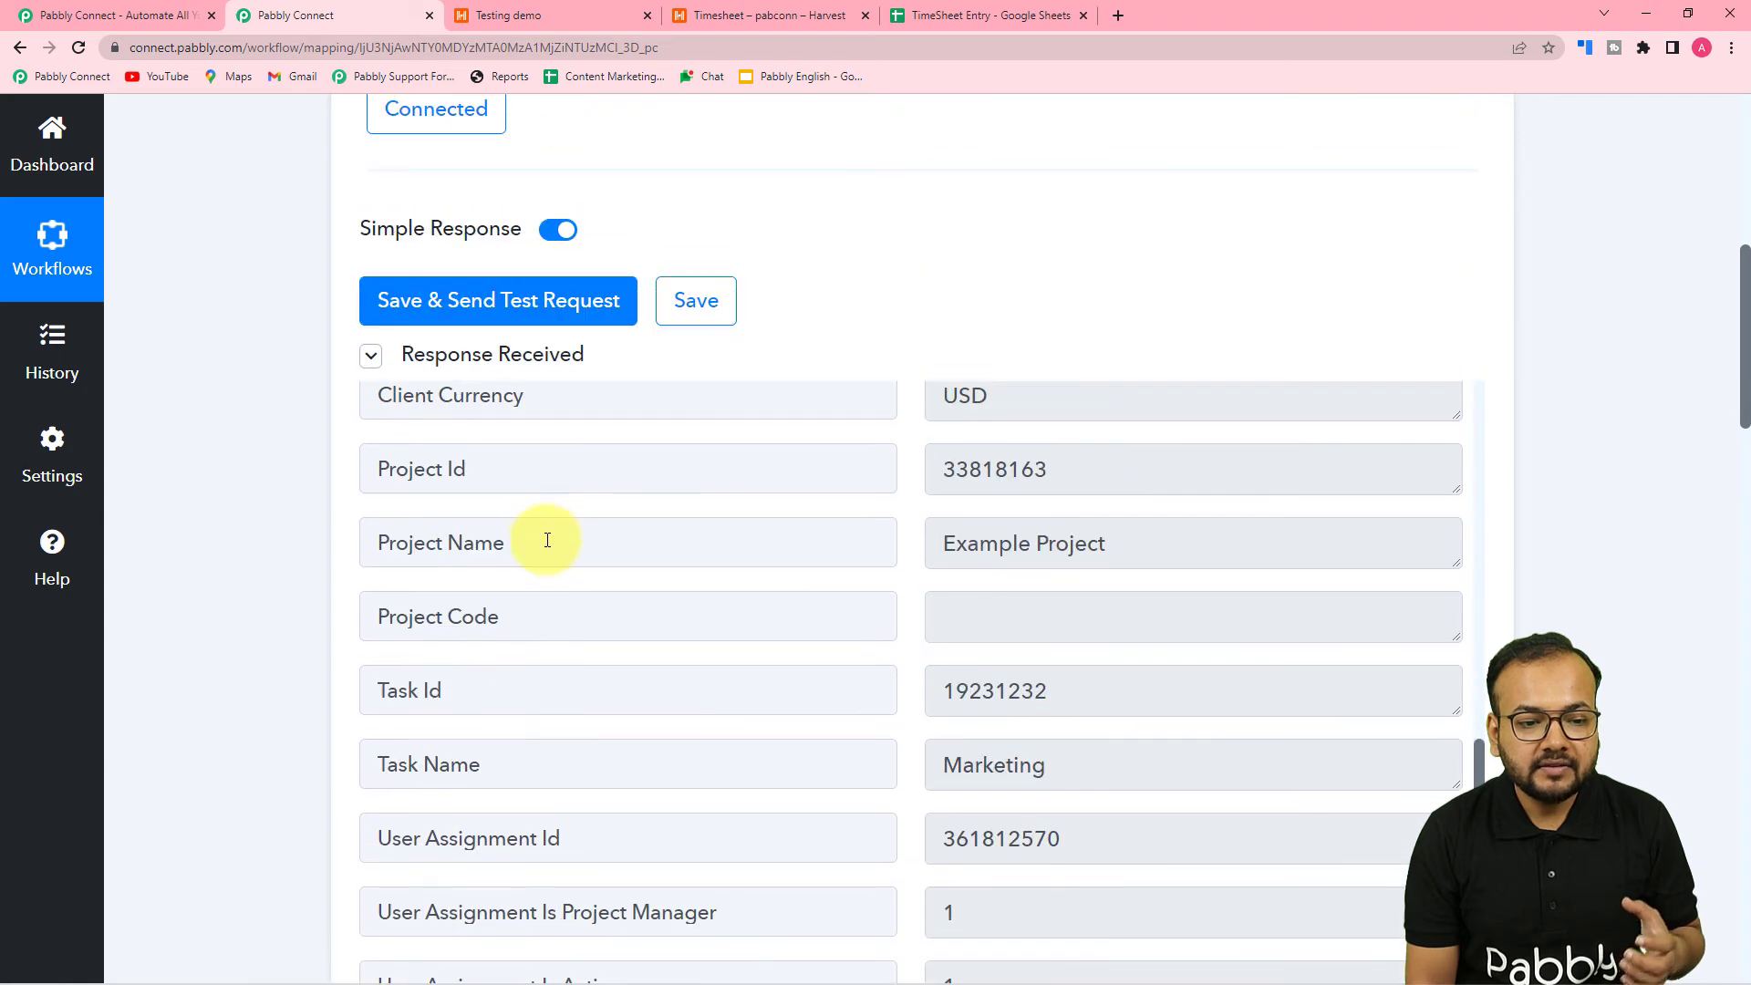
{"action": "scroll", "coordinate": [547, 588], "scroll_direction": "up", "scroll_amount": 2}
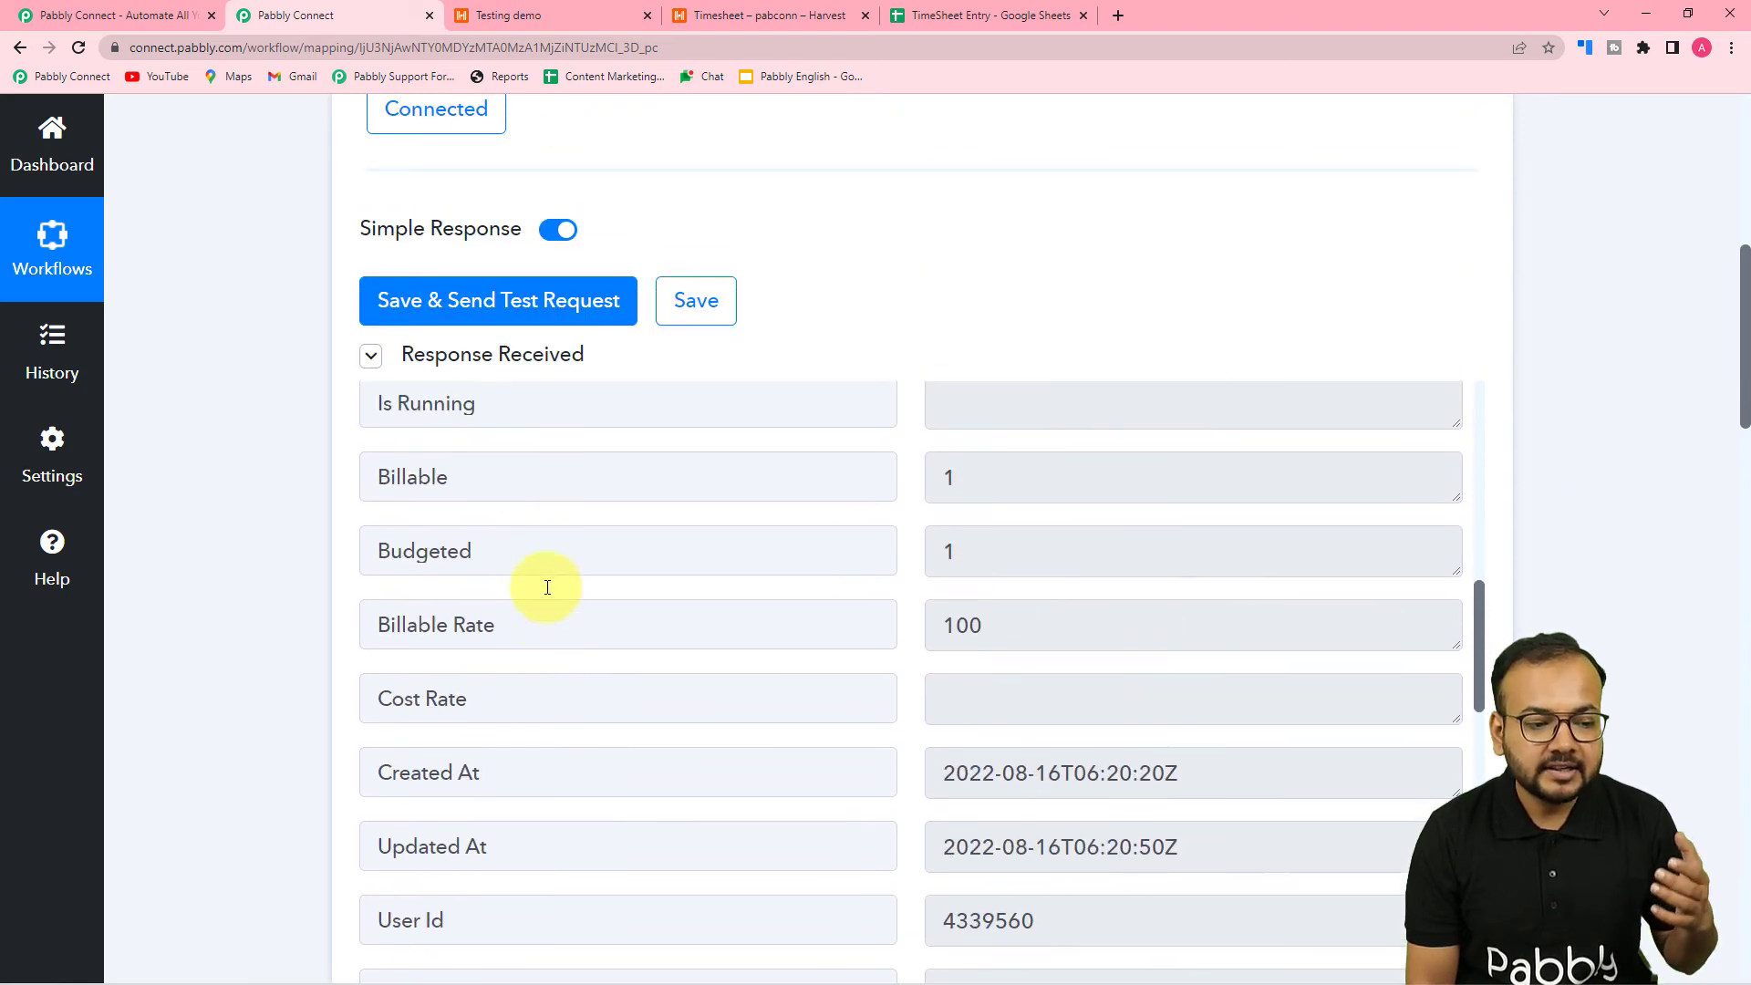
{"action": "scroll", "coordinate": [547, 588], "scroll_direction": "up", "scroll_amount": 8}
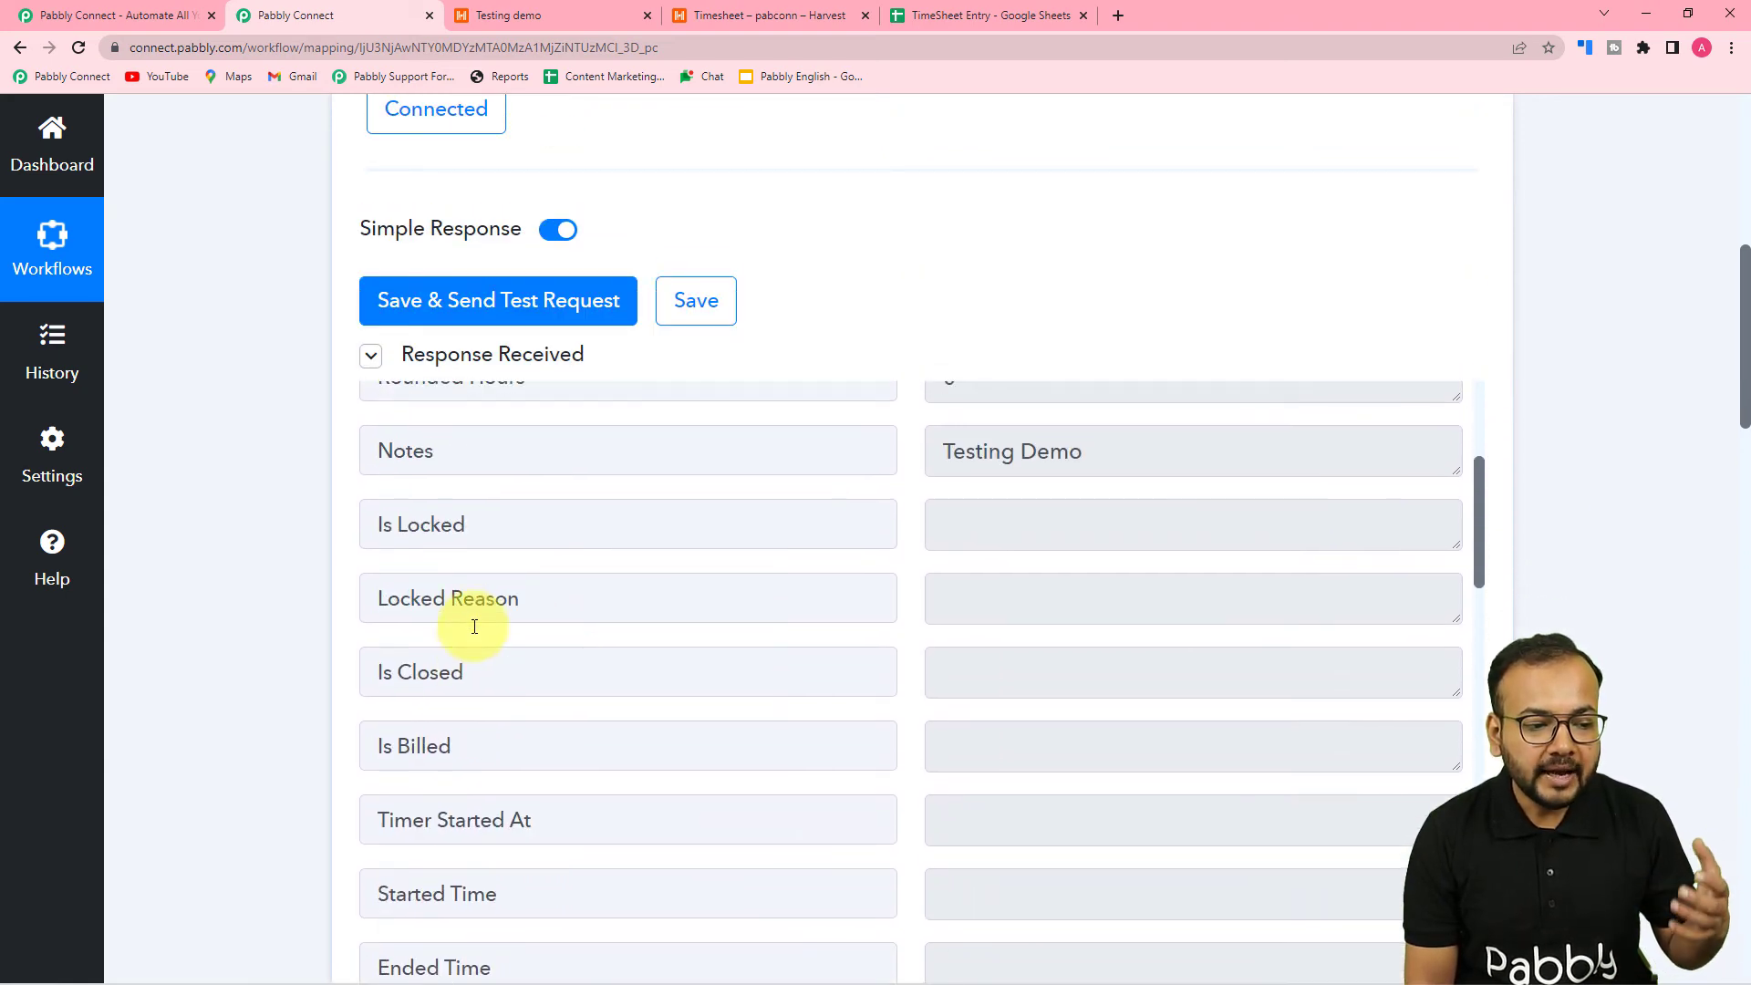
{"action": "scroll", "coordinate": [500, 496], "scroll_direction": "up", "scroll_amount": 3}
{"action": "scroll", "coordinate": [312, 587], "scroll_direction": "down", "scroll_amount": 8}
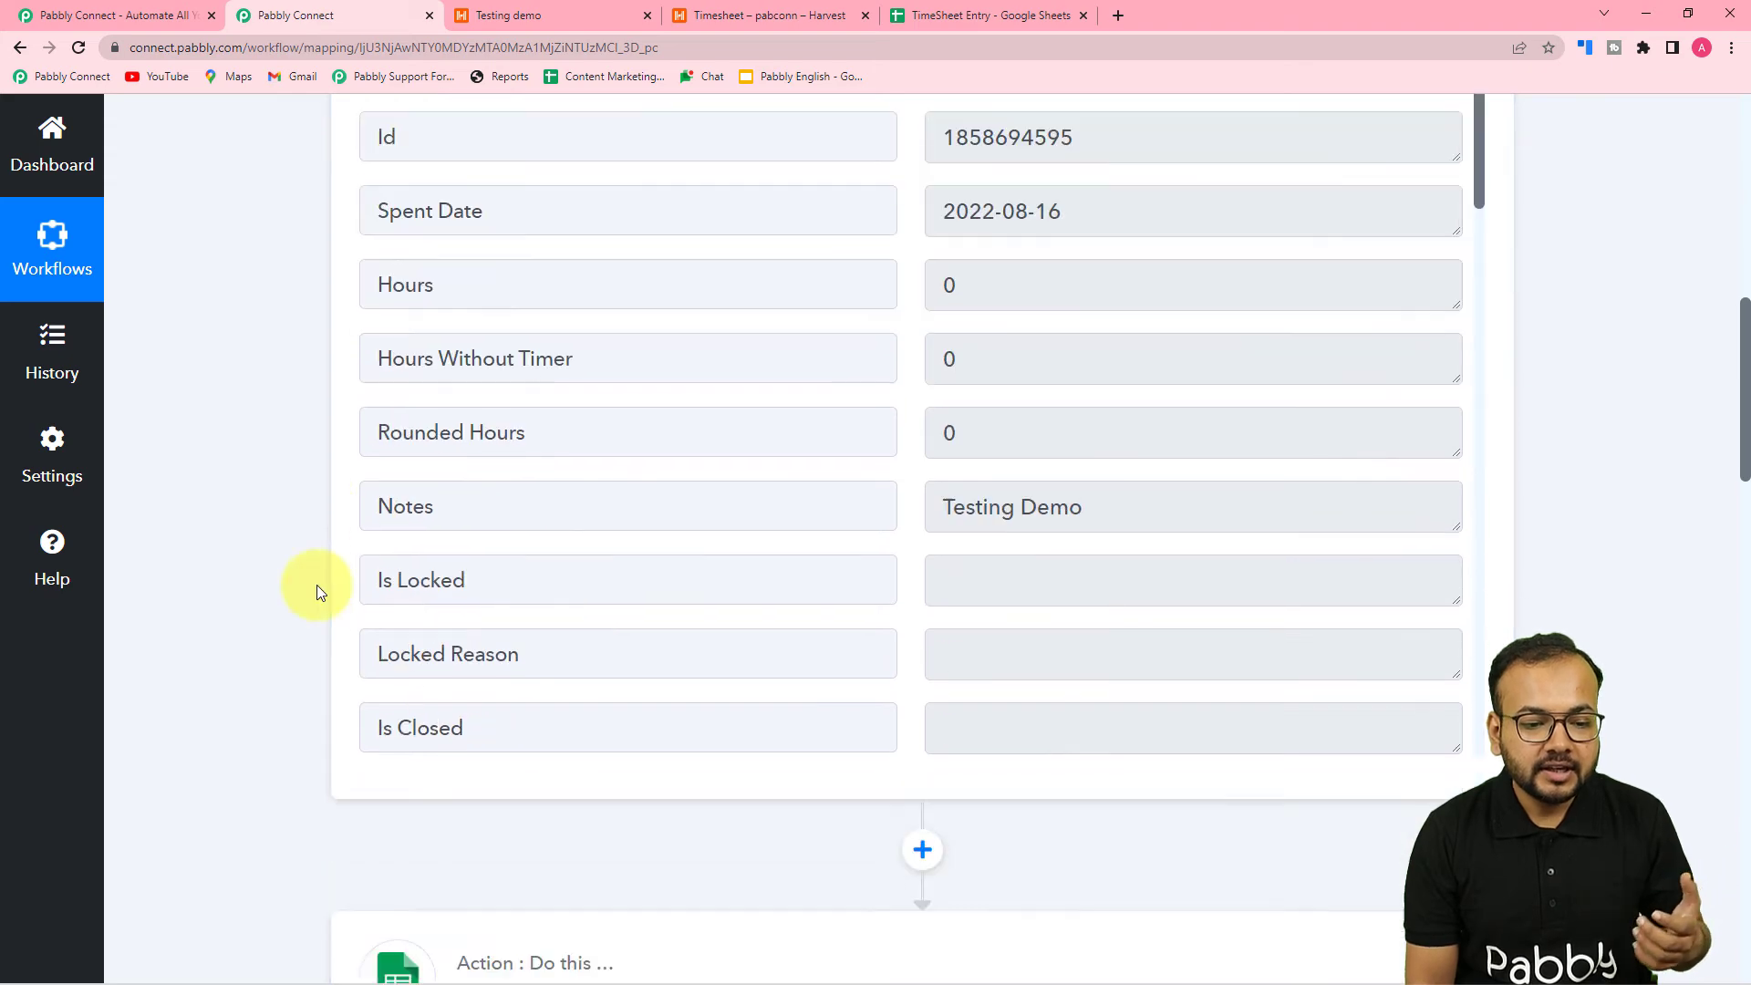
{"action": "scroll", "coordinate": [316, 591], "scroll_direction": "down", "scroll_amount": 12}
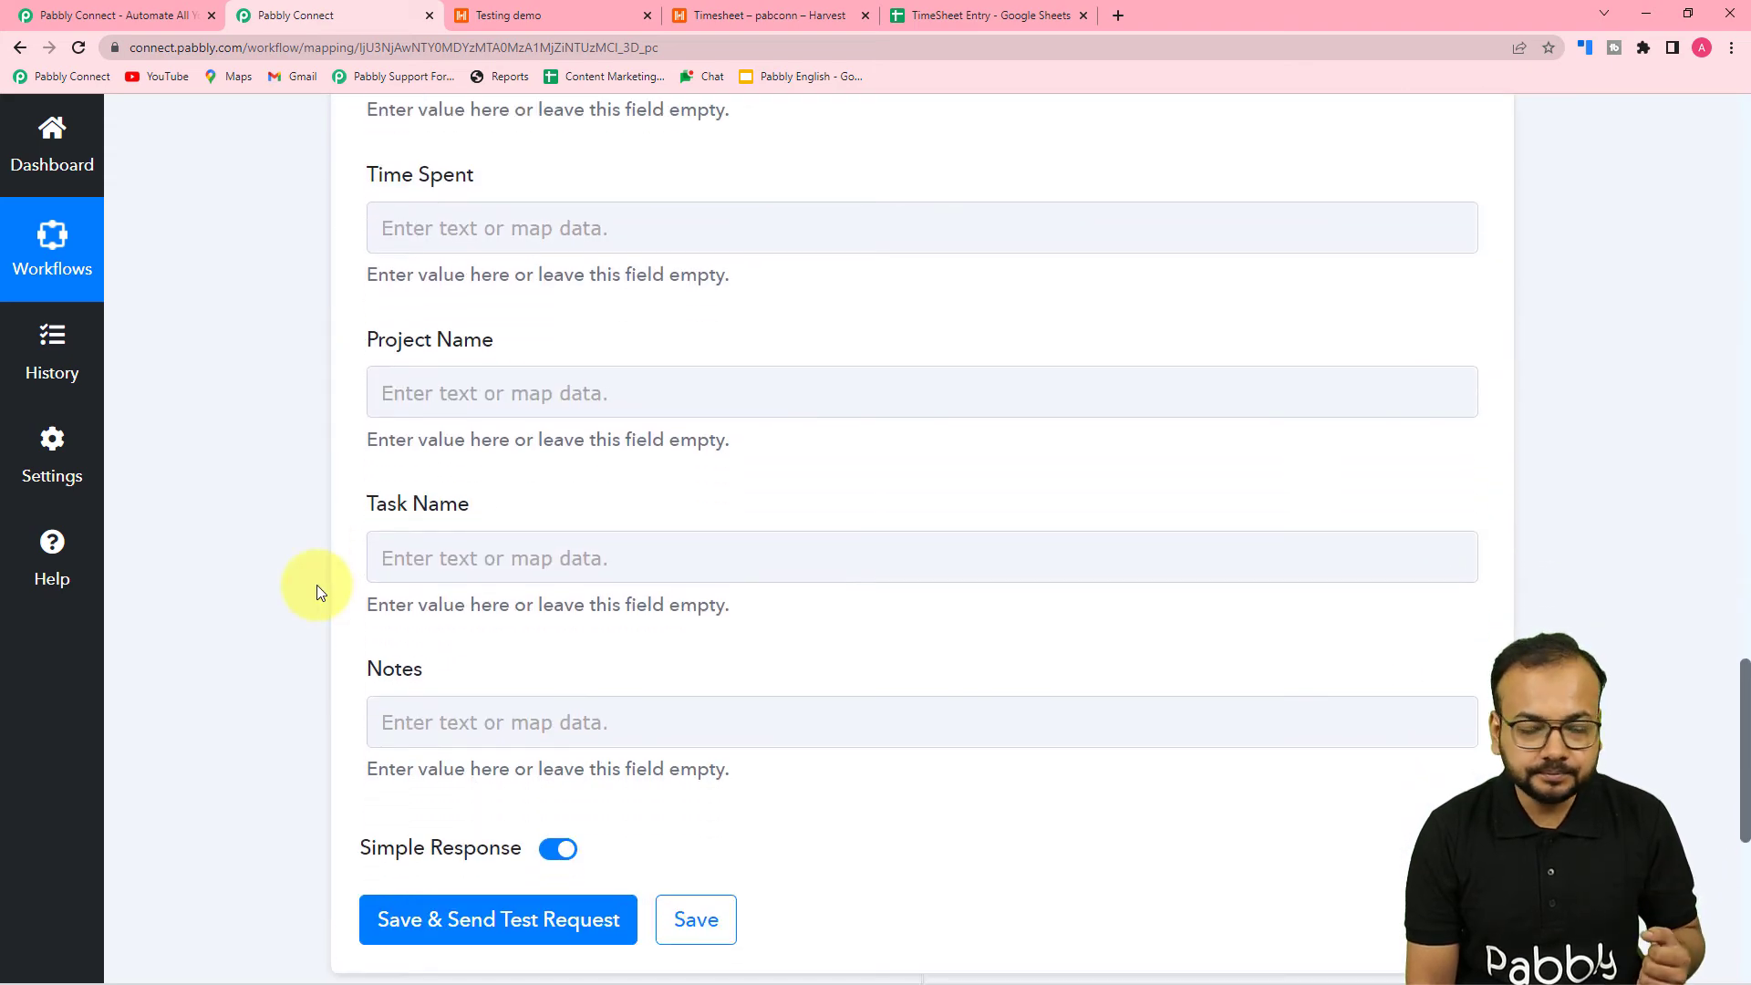
{"action": "scroll", "coordinate": [566, 369], "scroll_direction": "up", "scroll_amount": 2}
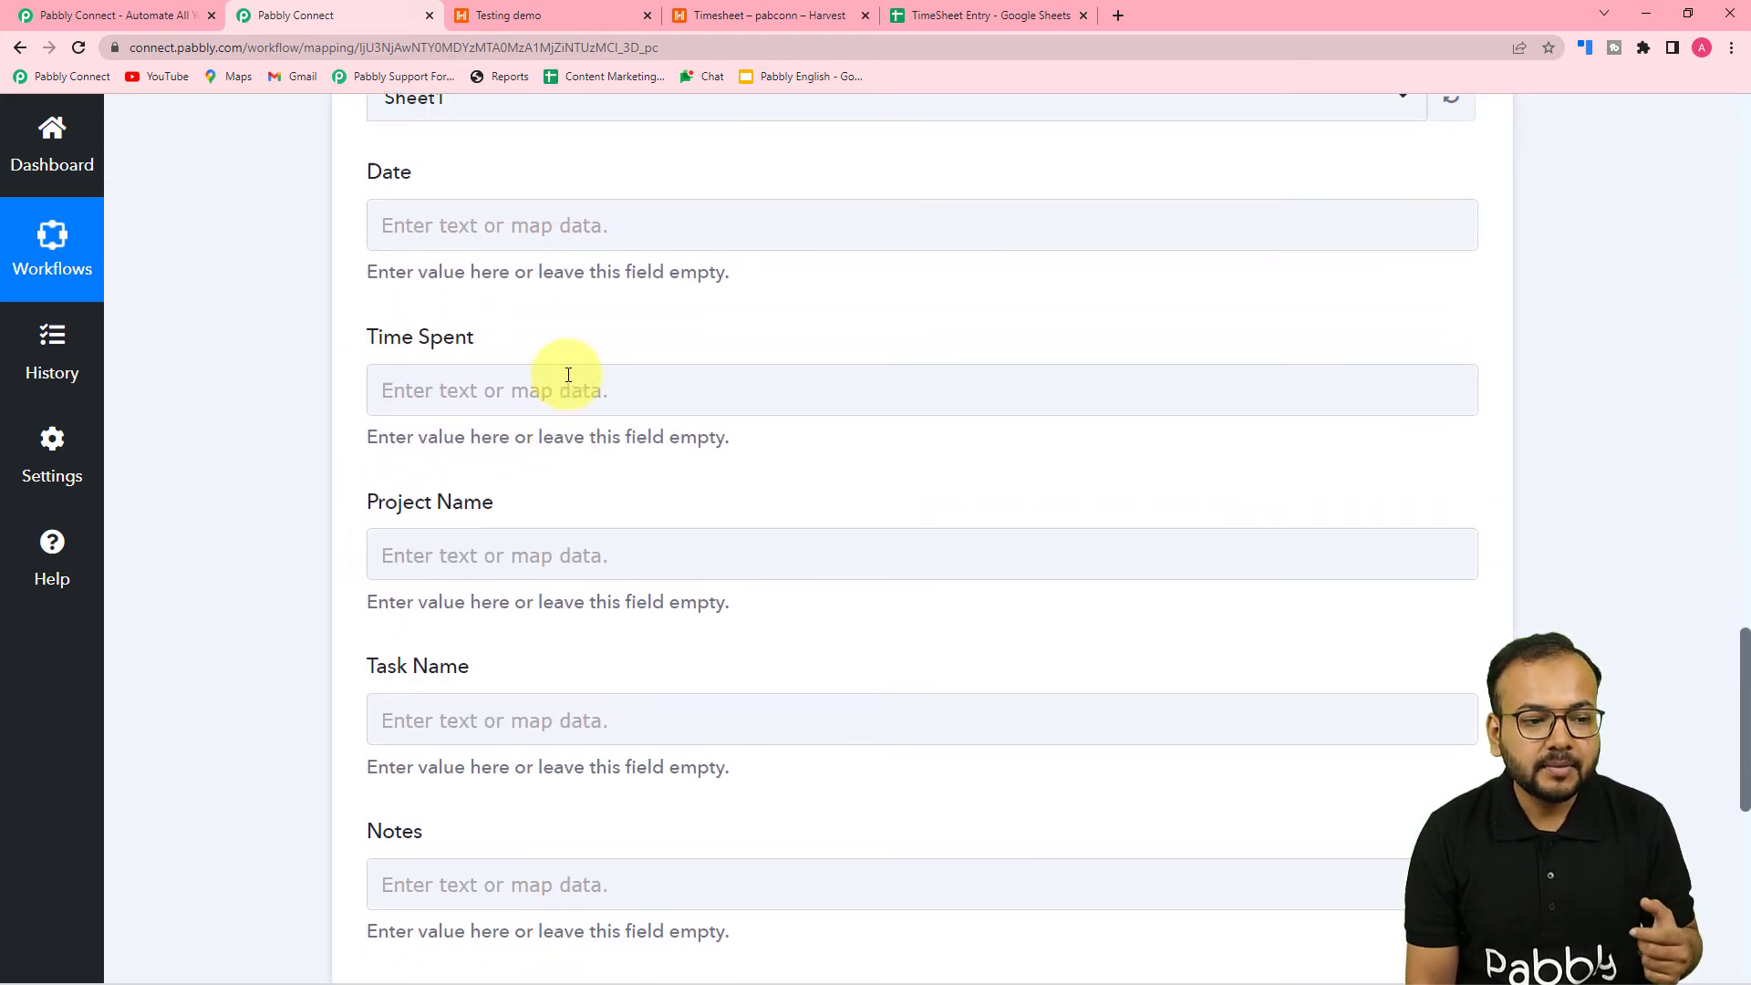
Map the Google Sheets action's Date field to Spent Date from the Harvest New Timesheet Entry step
{"action": "left_click", "coordinate": [508, 248]}
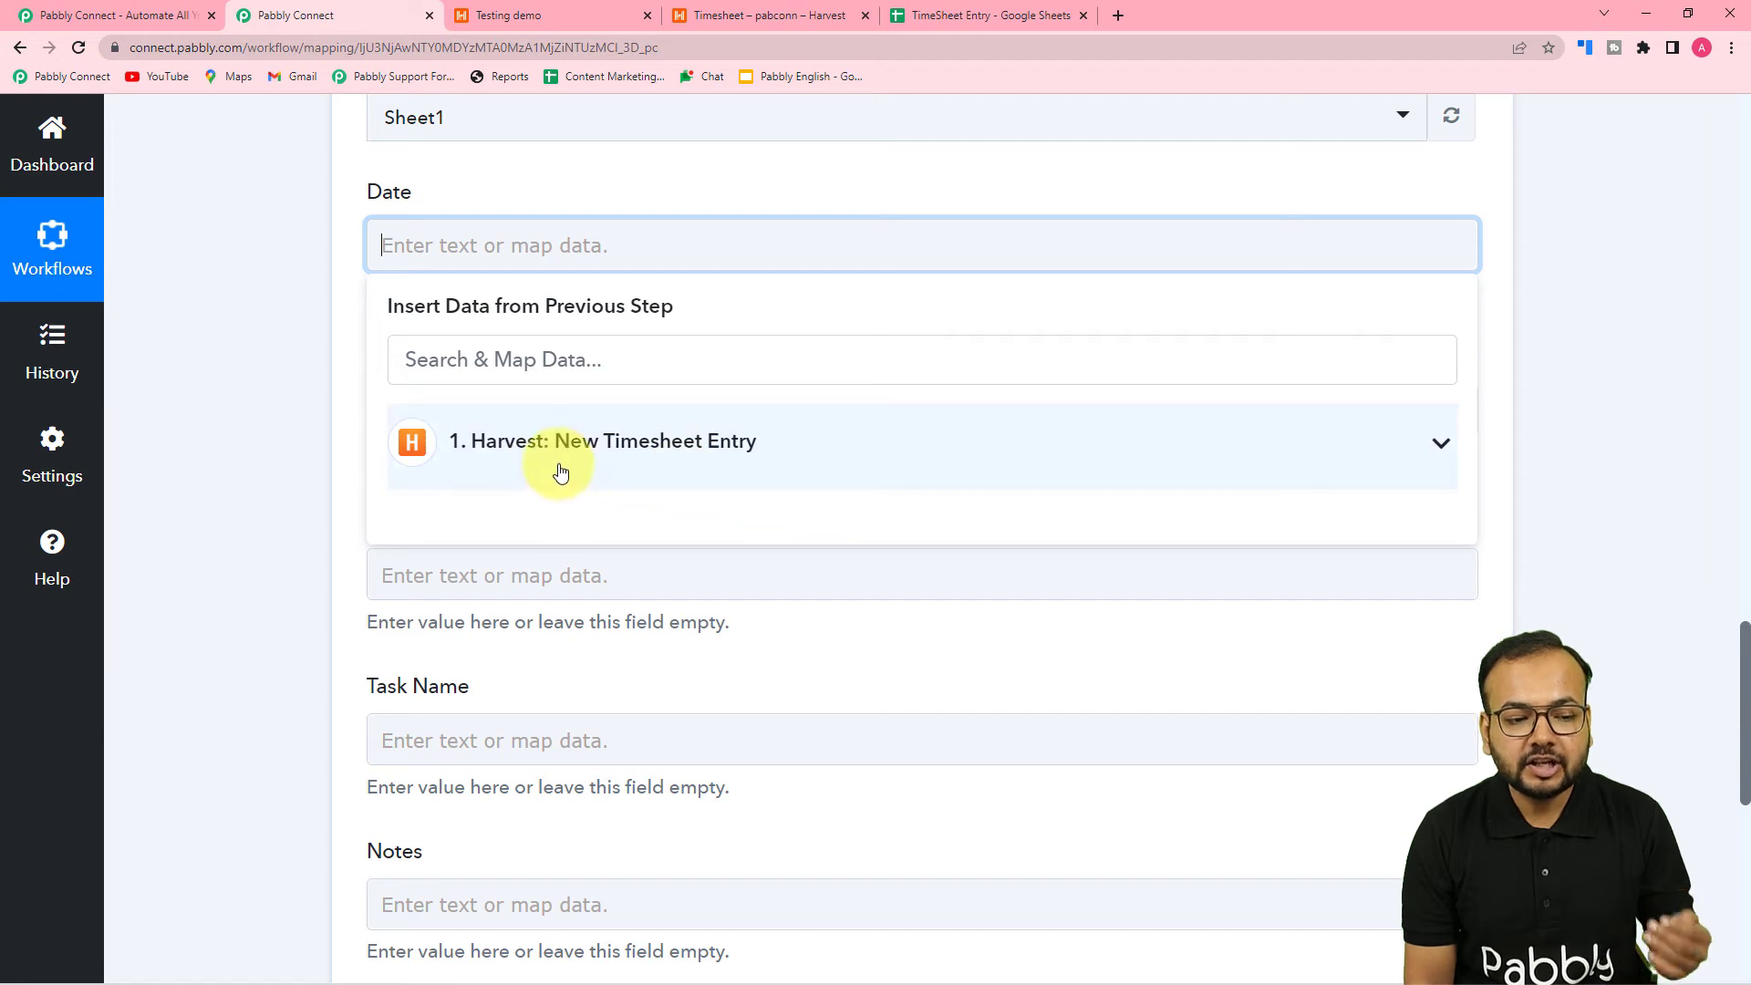
{"action": "left_click", "coordinate": [529, 442]}
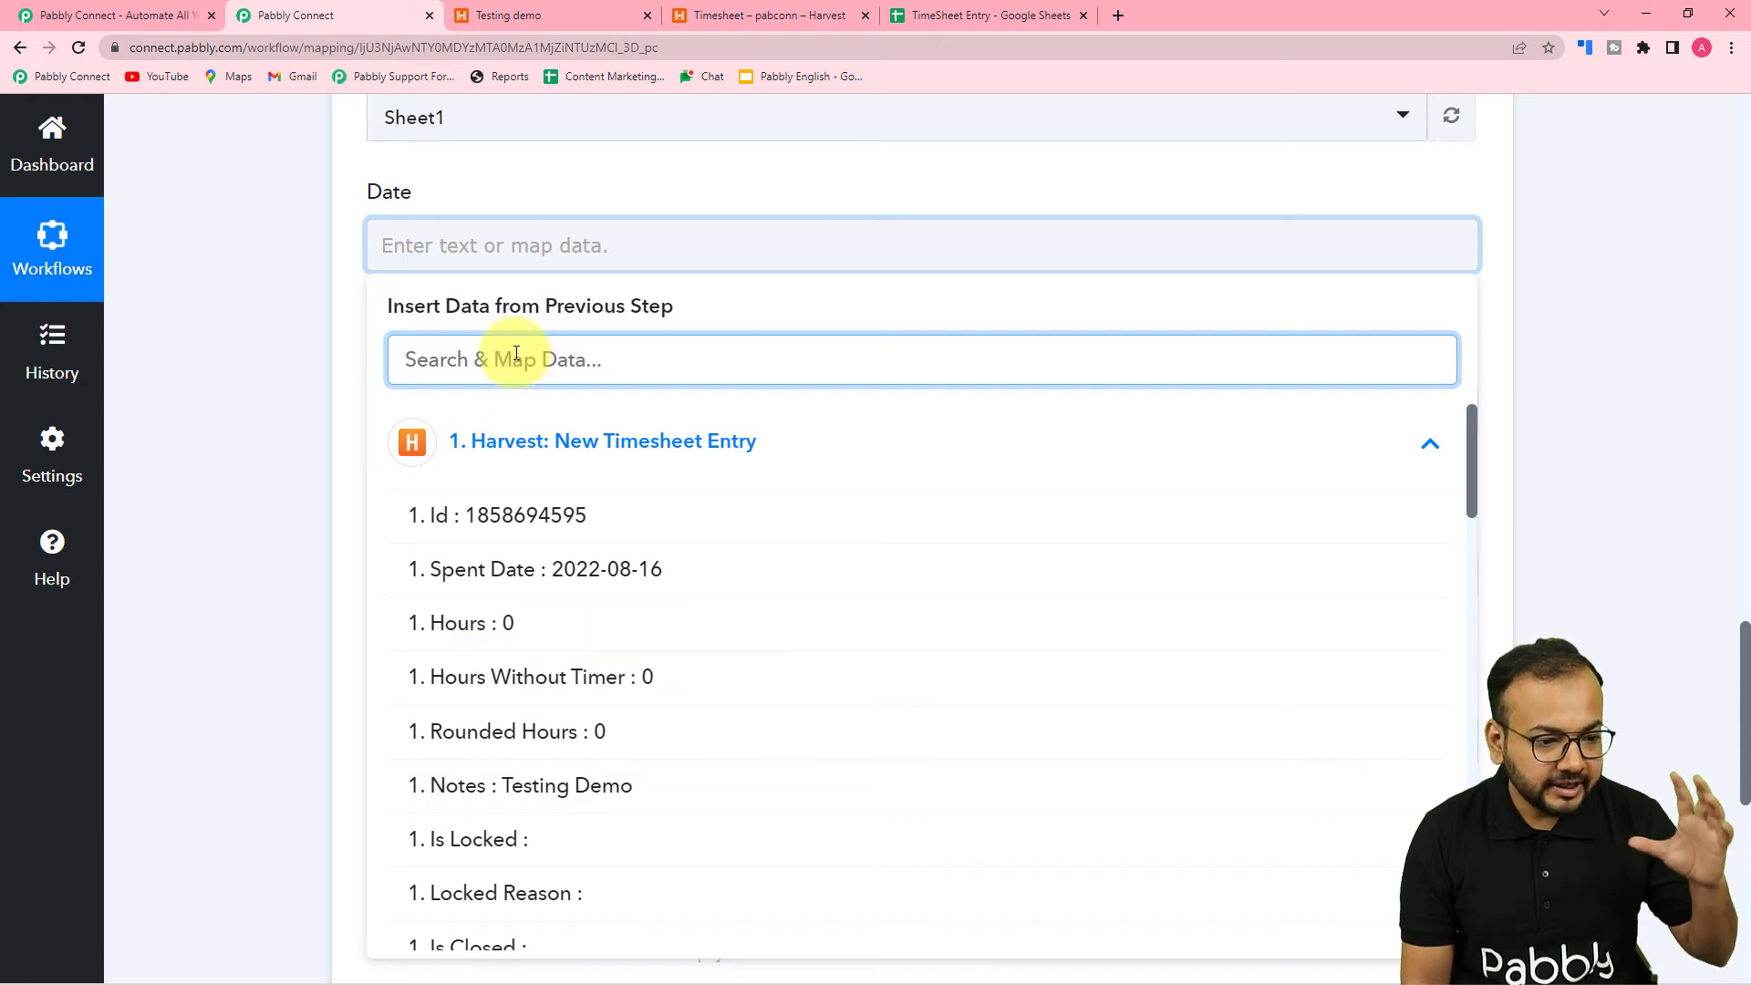
{"action": "left_click", "coordinate": [633, 570]}
{"action": "left_click", "coordinate": [286, 451]}
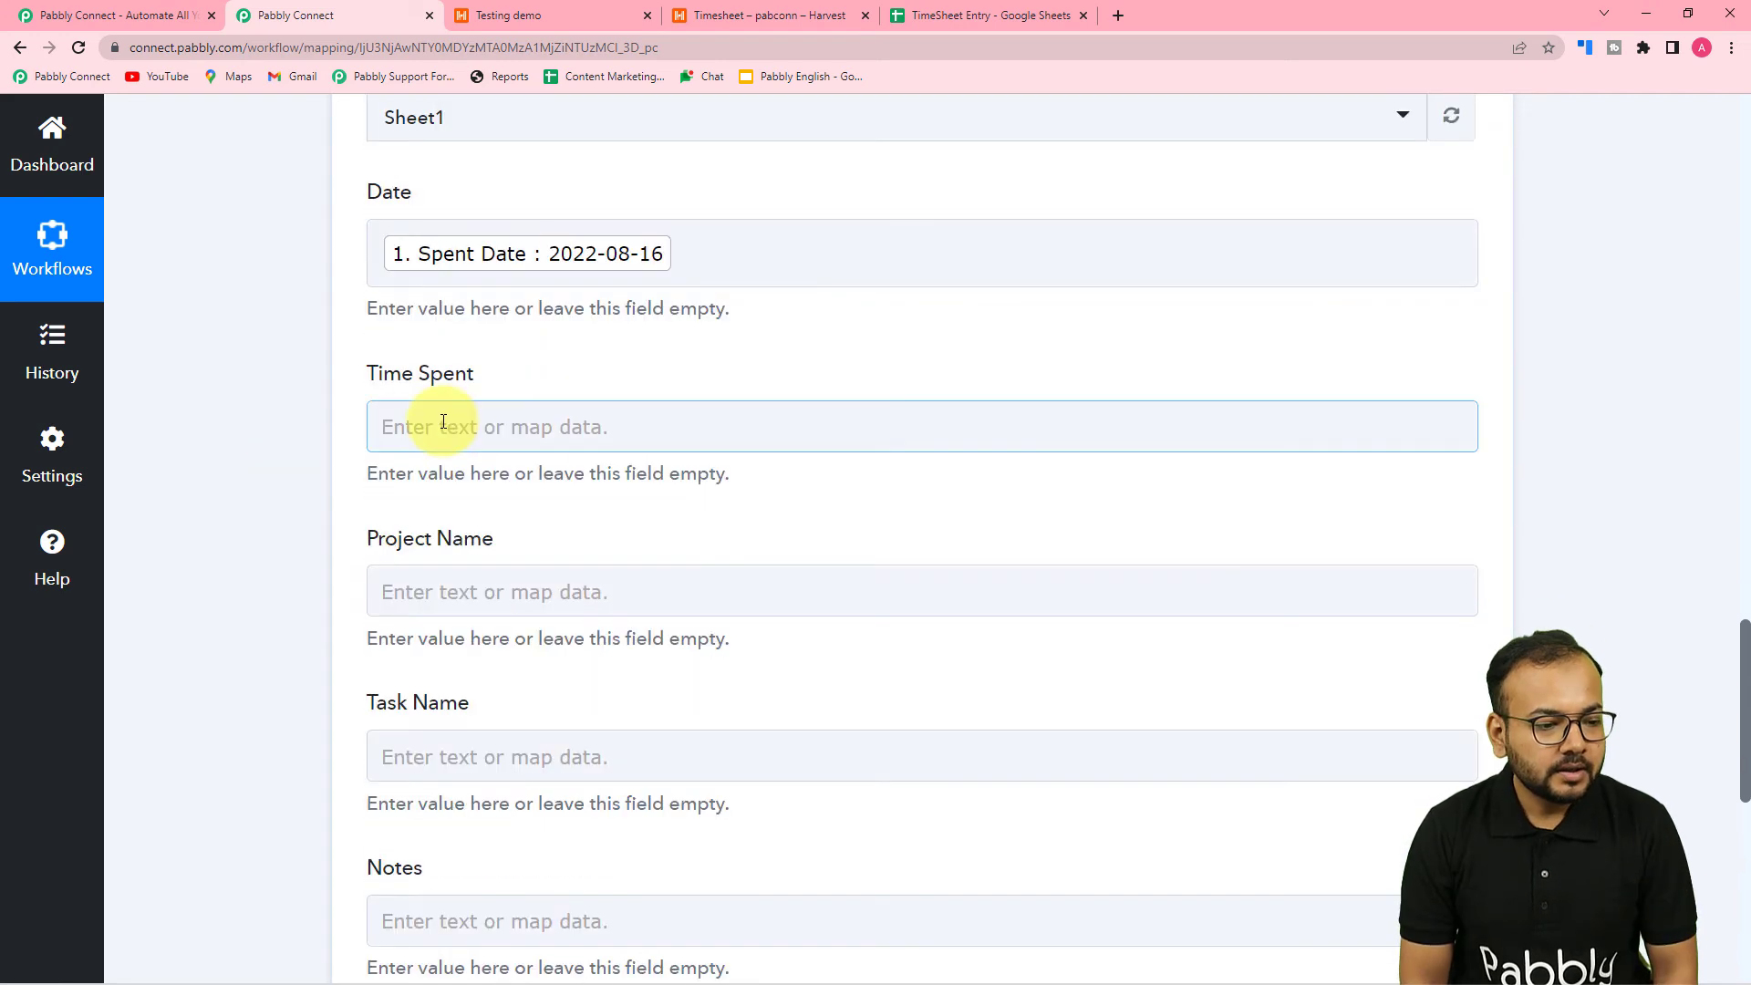
Map the Time Spent field to Hours from the Harvest New Timesheet Entry step
{"action": "left_click", "coordinate": [516, 429]}
{"action": "left_click", "coordinate": [521, 606]}
{"action": "scroll", "coordinate": [526, 603], "scroll_direction": "down", "scroll_amount": 1}
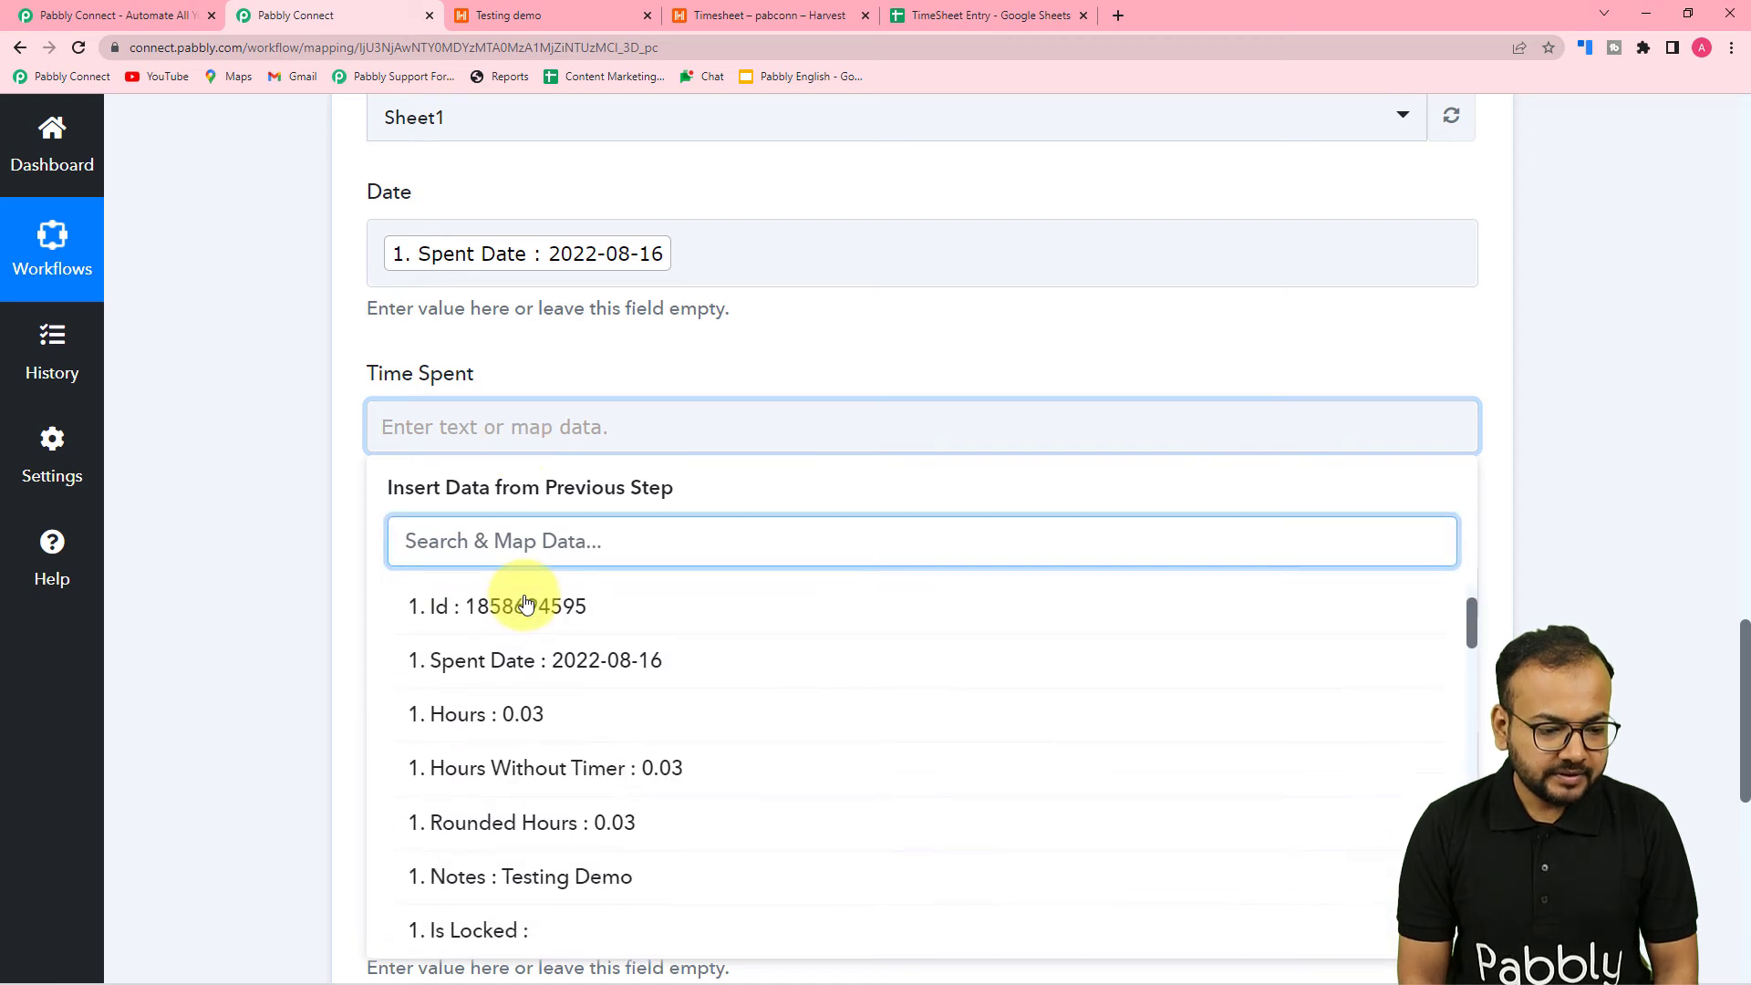
{"action": "scroll", "coordinate": [520, 620], "scroll_direction": "down", "scroll_amount": 1}
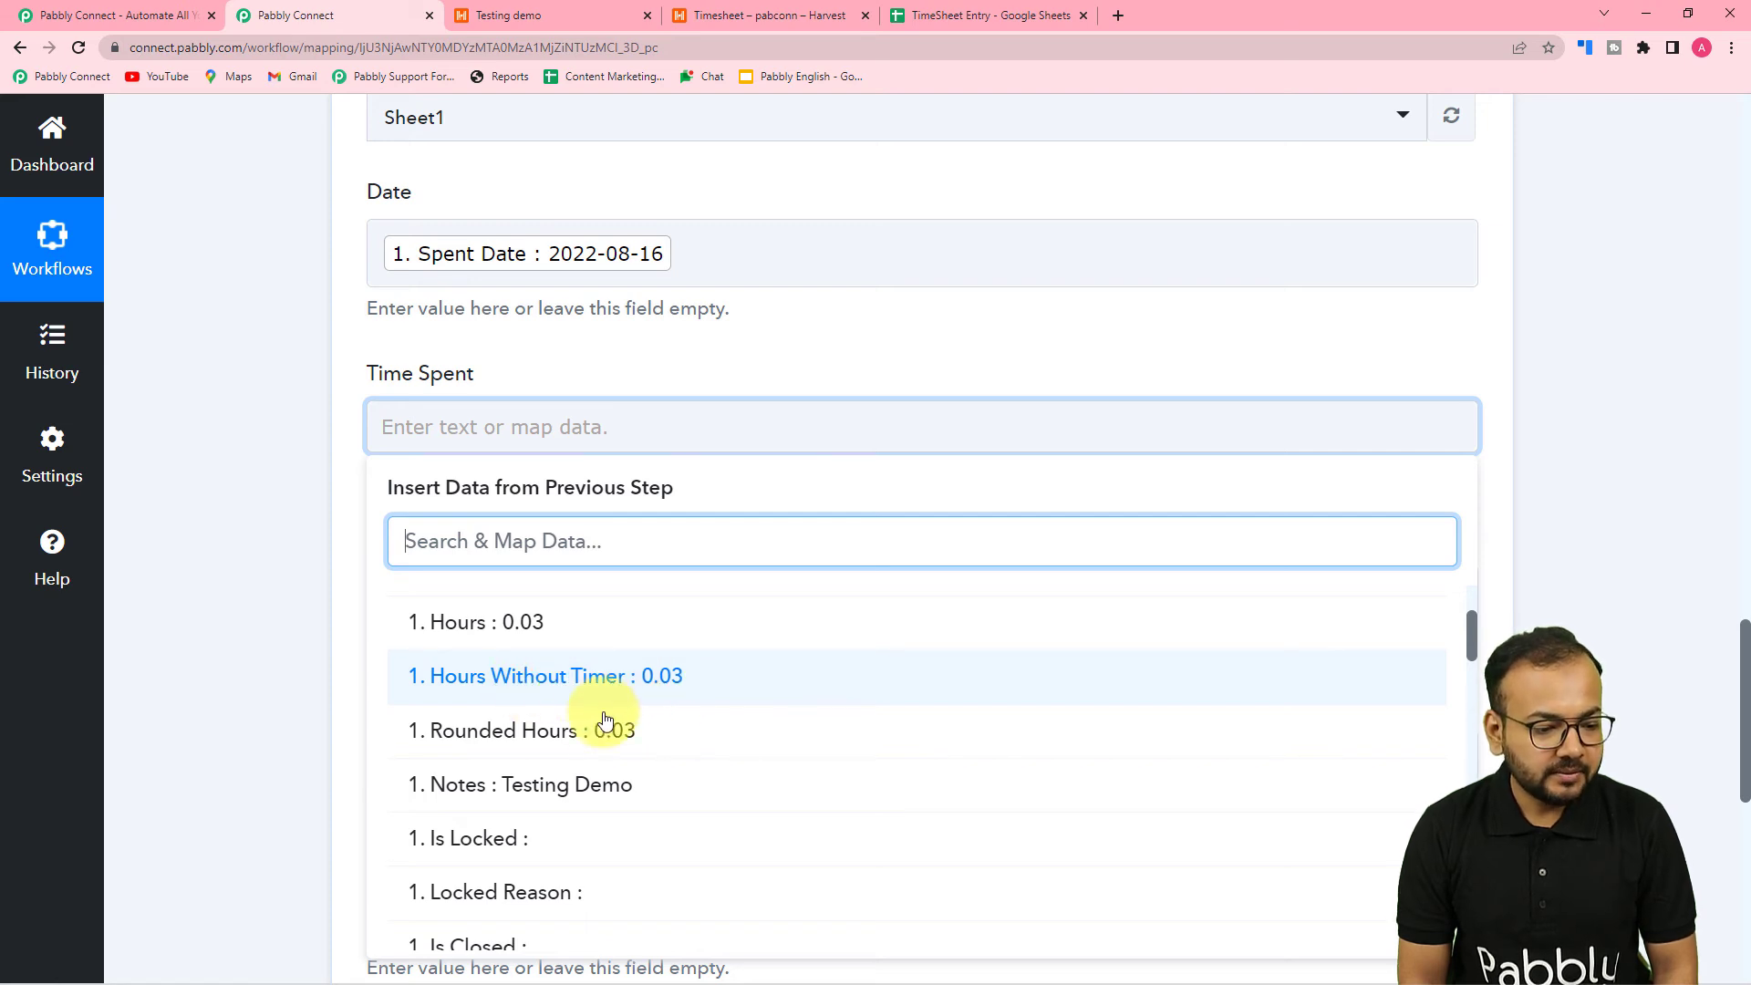
{"action": "scroll", "coordinate": [507, 748], "scroll_direction": "down", "scroll_amount": 1}
{"action": "scroll", "coordinate": [507, 730], "scroll_direction": "up", "scroll_amount": 2}
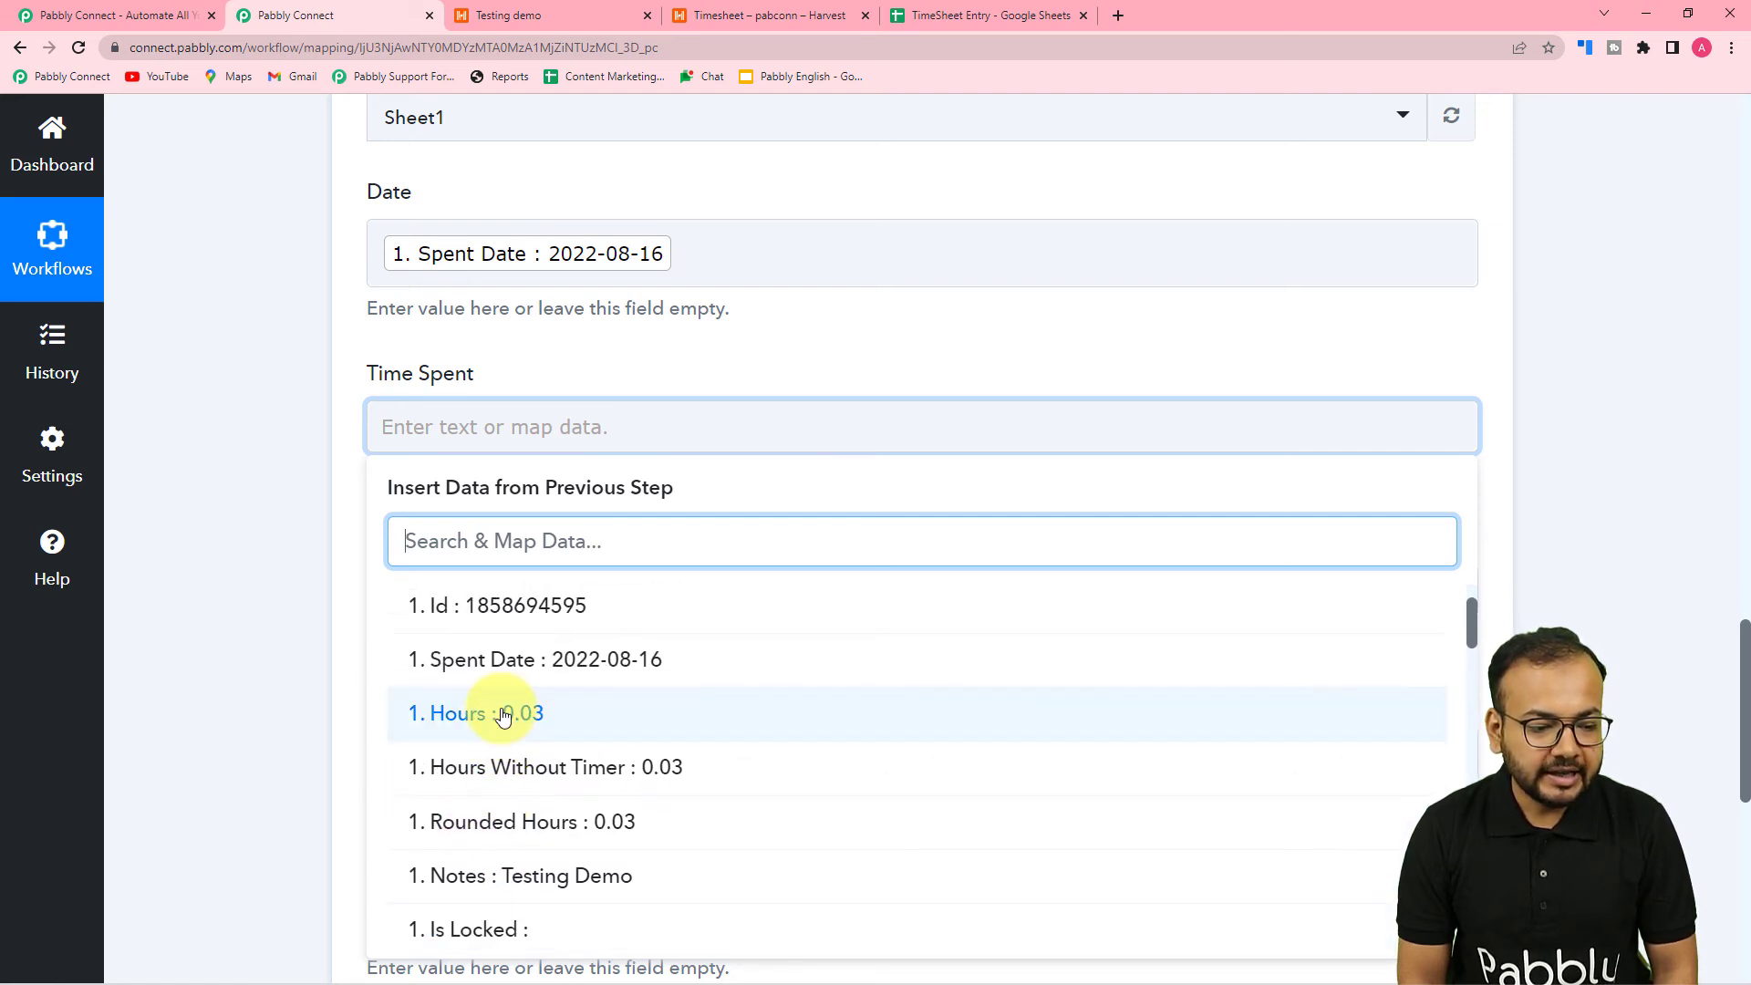
{"action": "scroll", "coordinate": [583, 753], "scroll_direction": "down", "scroll_amount": 2}
{"action": "scroll", "coordinate": [594, 759], "scroll_direction": "down", "scroll_amount": 4}
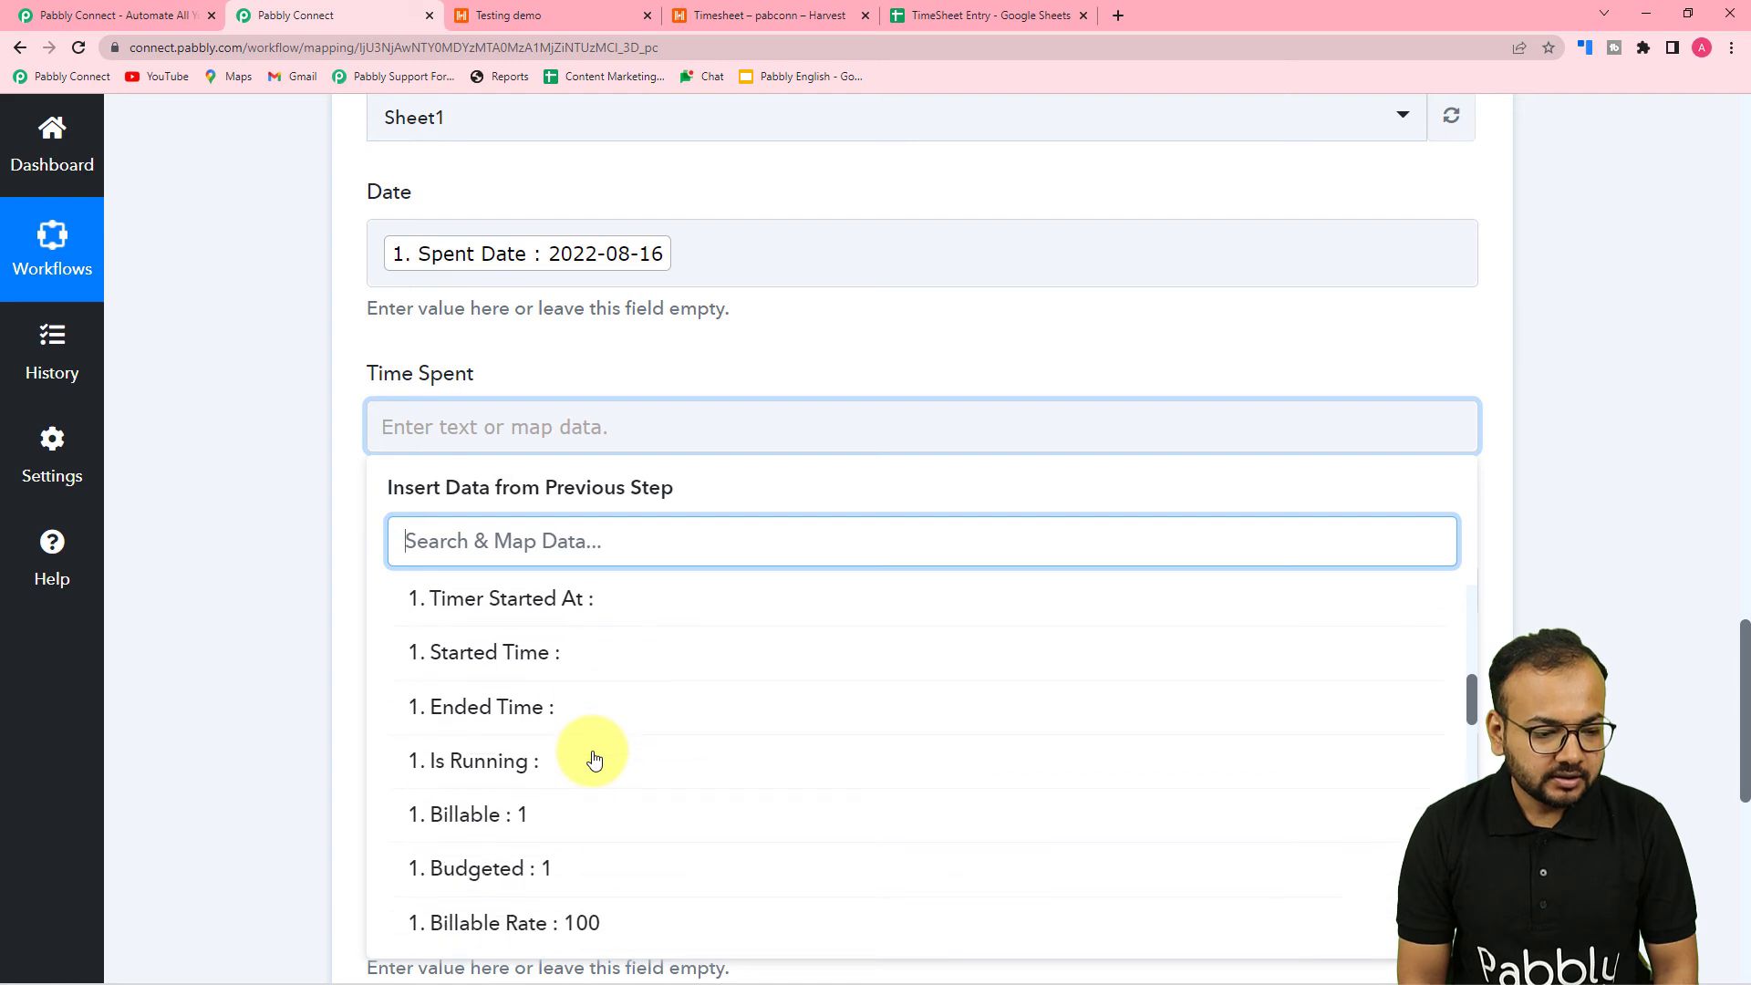
{"action": "scroll", "coordinate": [594, 759], "scroll_direction": "up", "scroll_amount": 6}
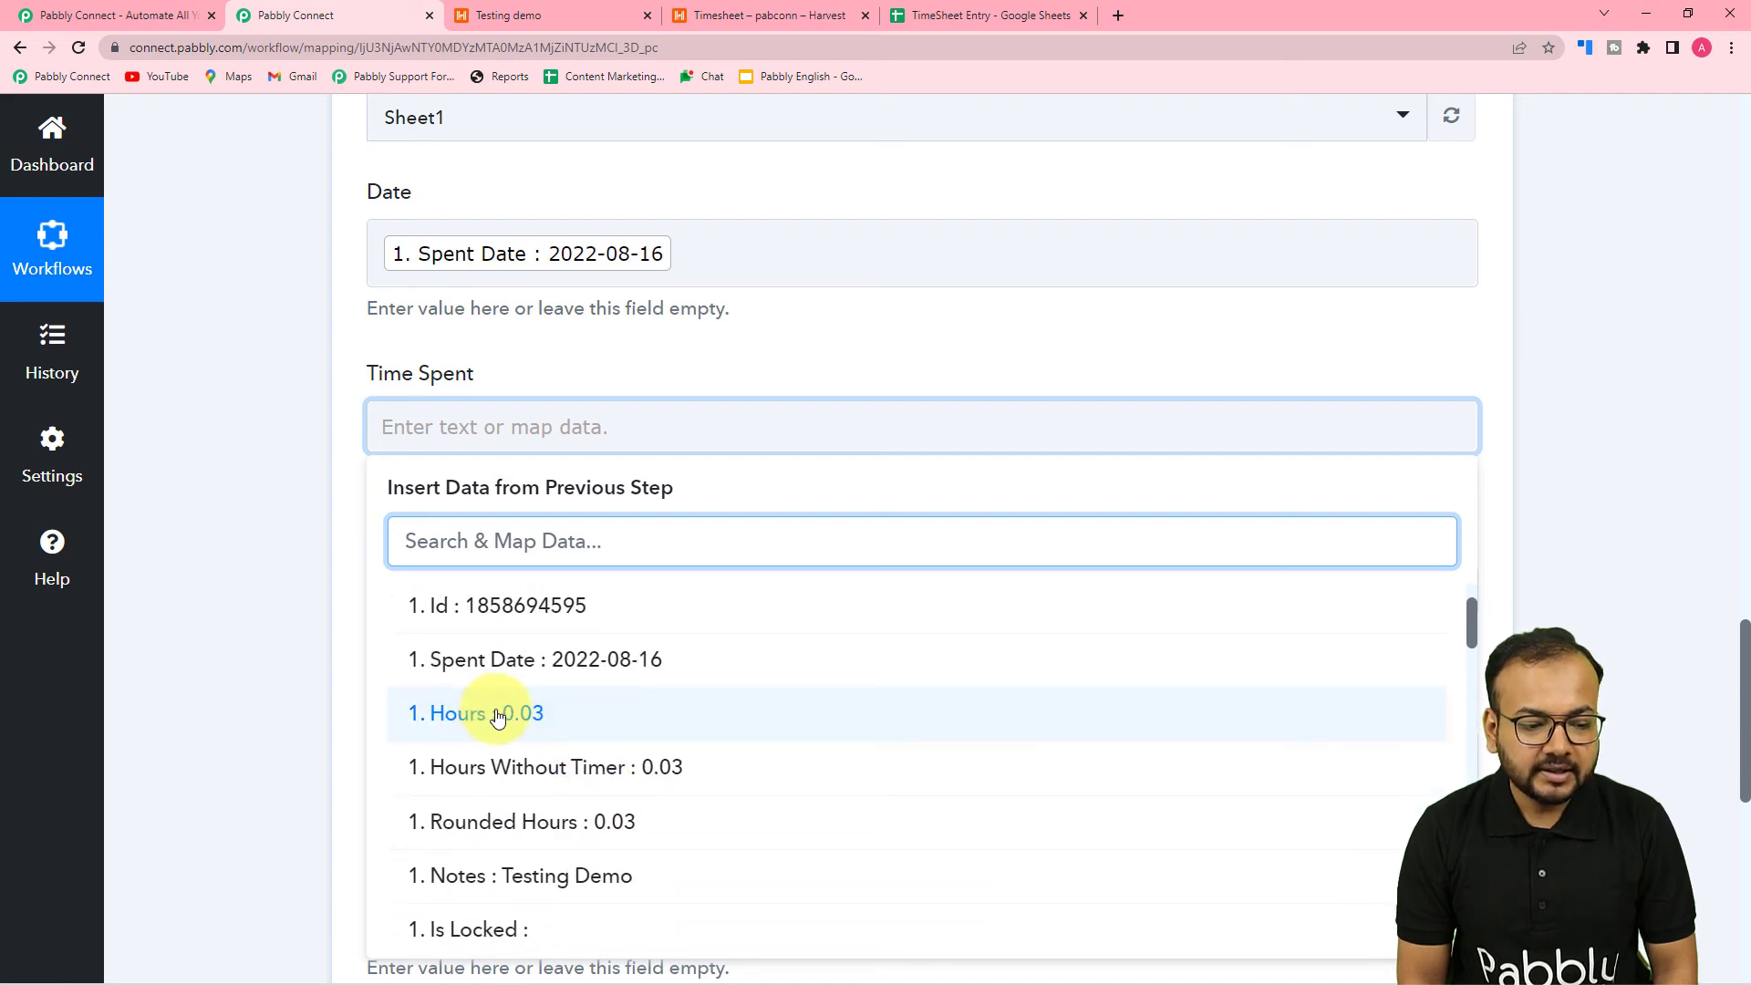
{"action": "left_click", "coordinate": [497, 716]}
{"action": "left_click", "coordinate": [312, 587]}
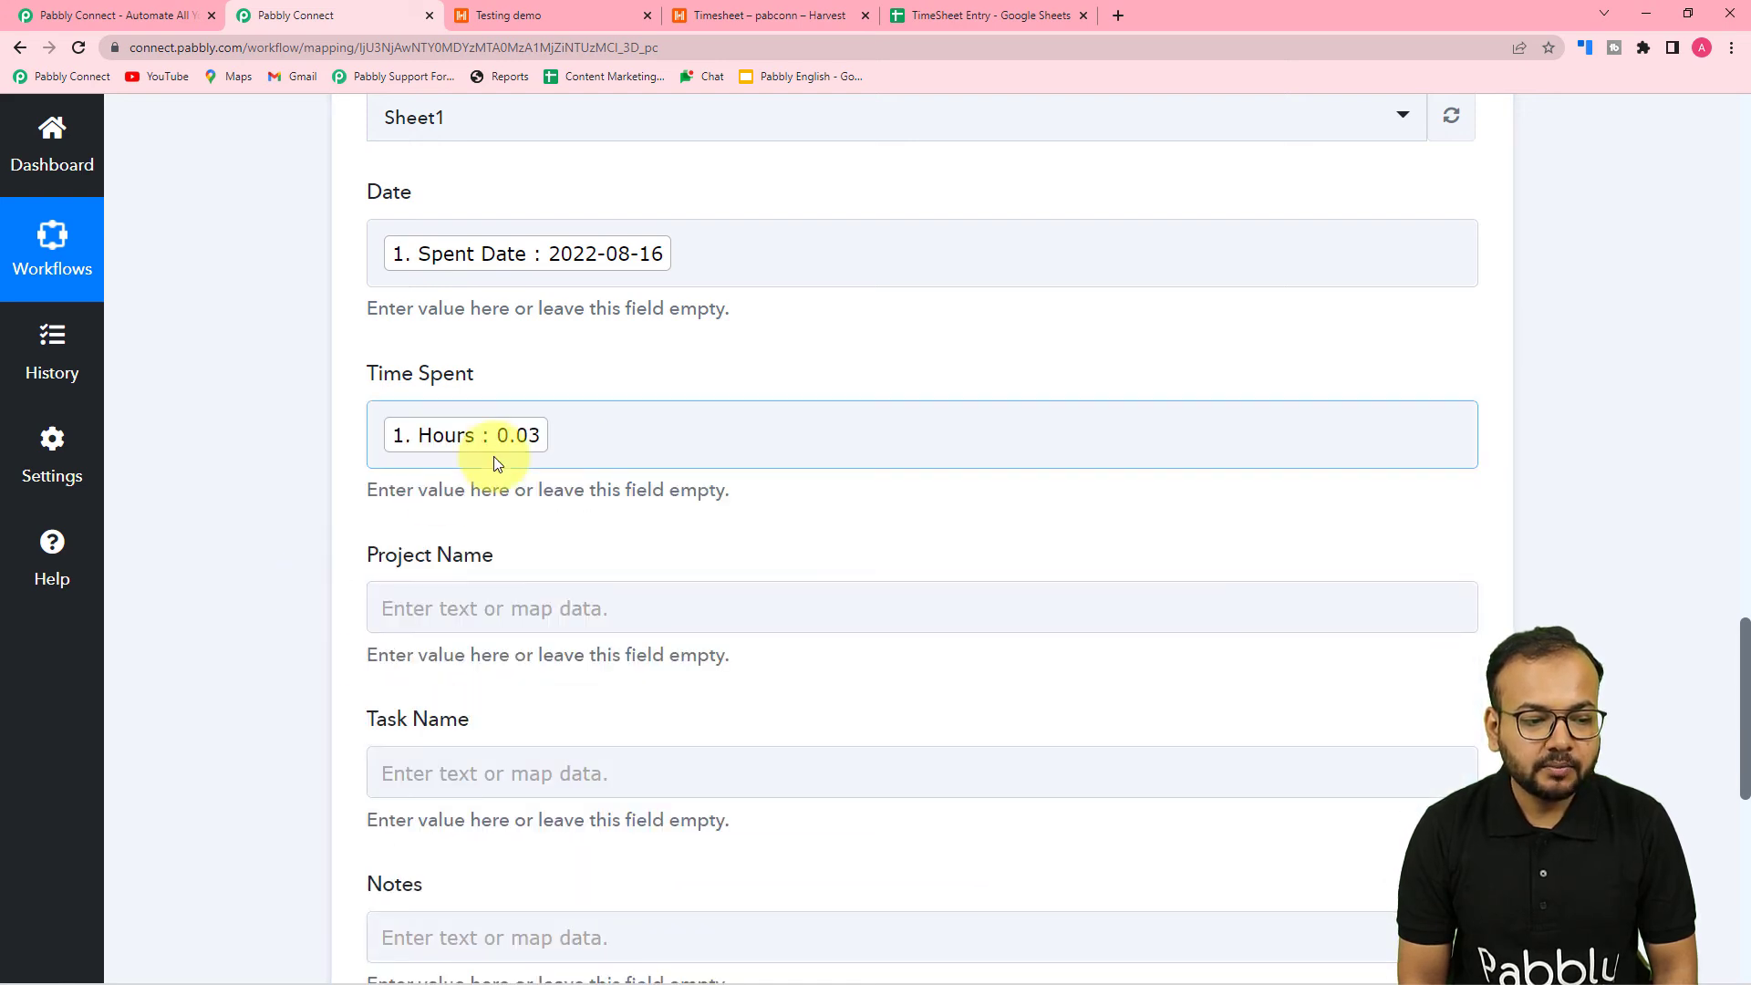
Map the Project Name field to Project Name from the Harvest New Timesheet Entry step
{"action": "scroll", "coordinate": [591, 445], "scroll_direction": "down", "scroll_amount": 1}
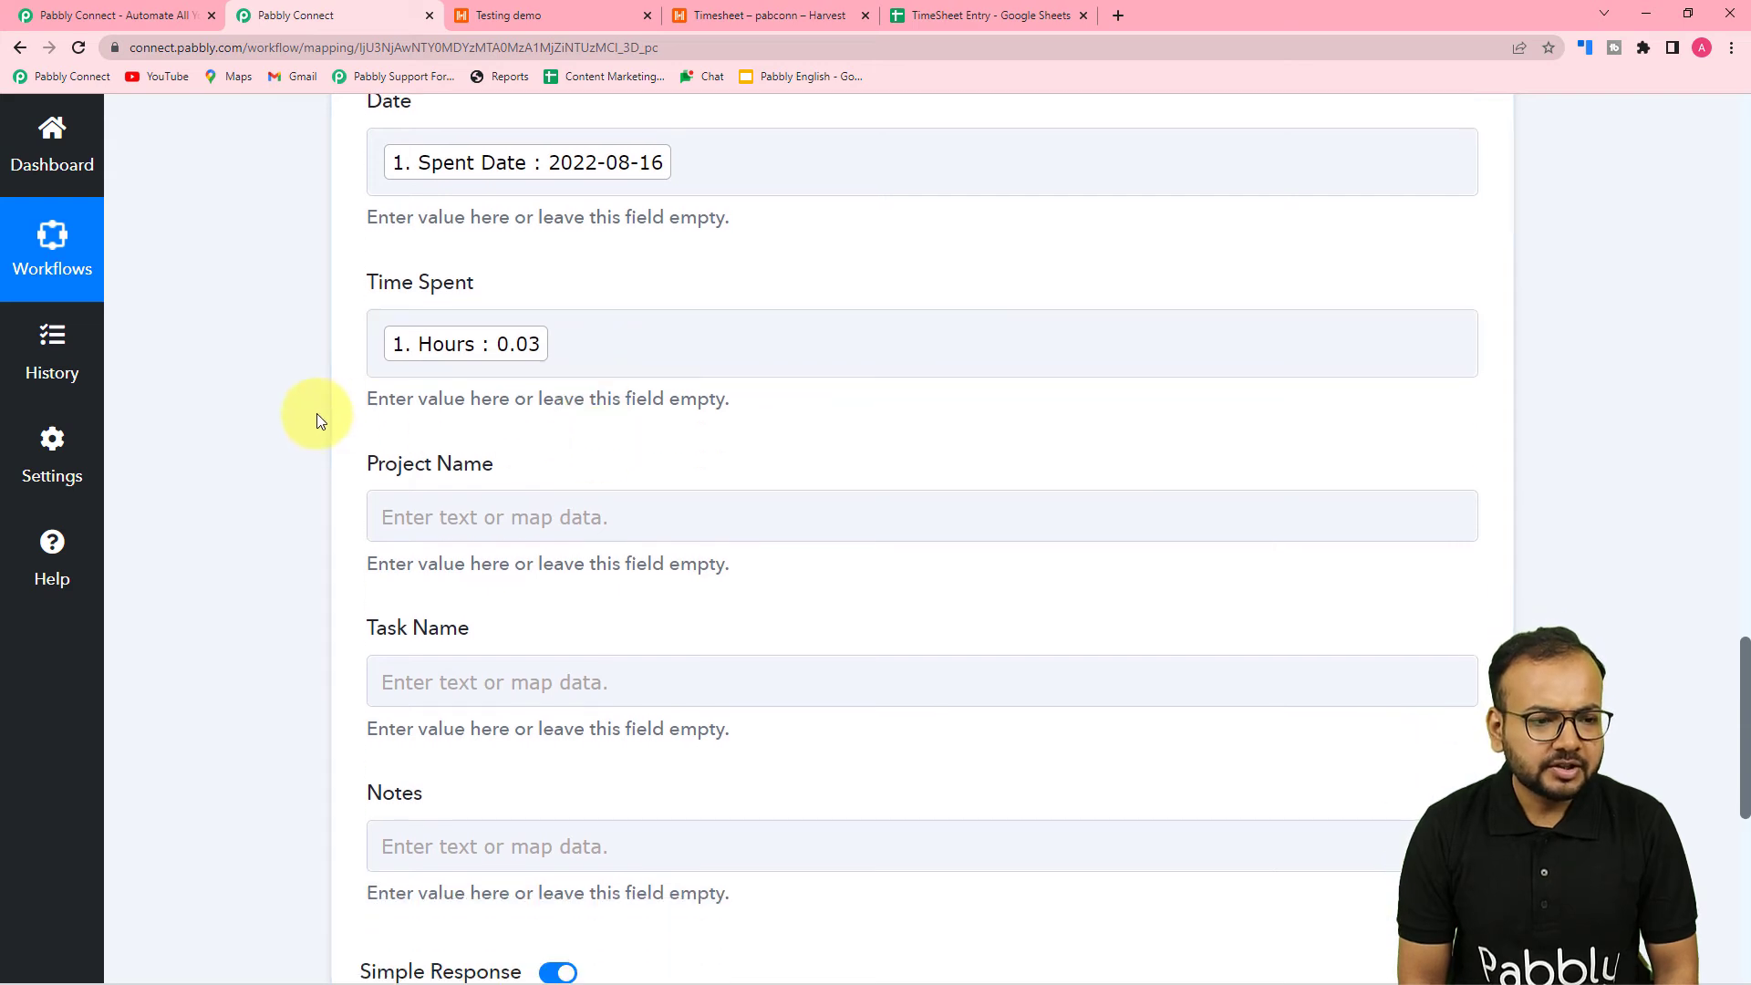
{"action": "scroll", "coordinate": [315, 420], "scroll_direction": "down", "scroll_amount": 2}
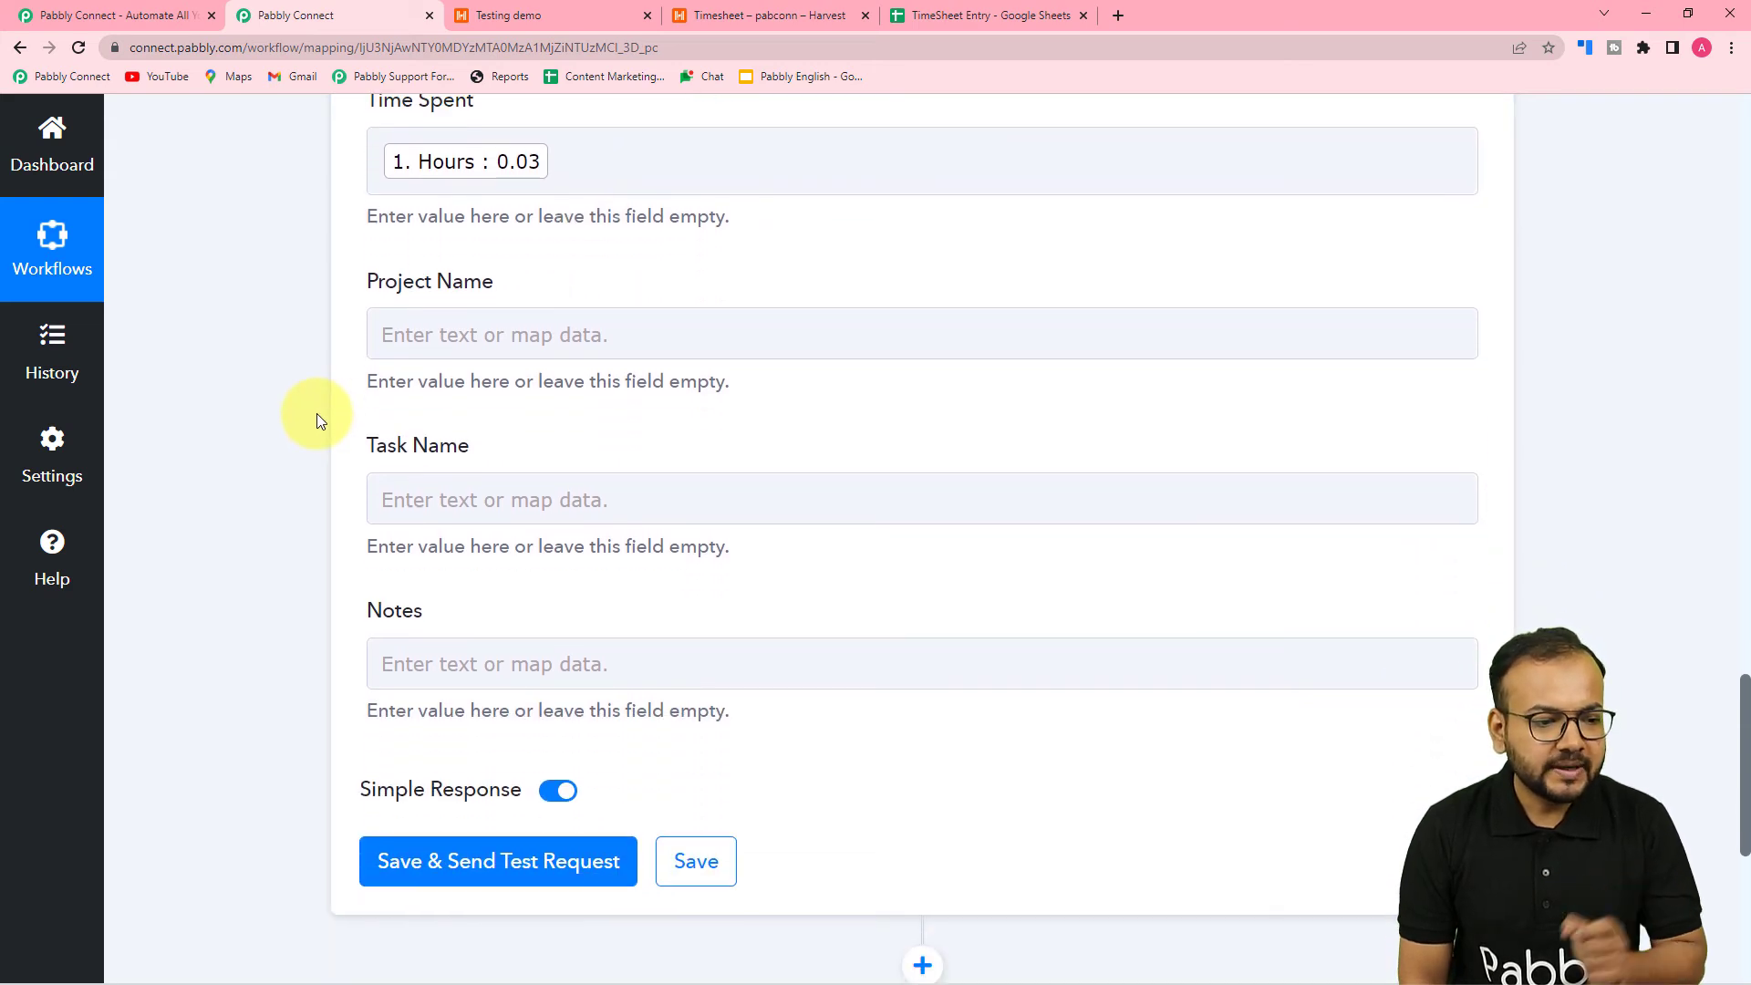
{"action": "scroll", "coordinate": [315, 415], "scroll_direction": "down", "scroll_amount": 1}
{"action": "left_click", "coordinate": [544, 248]}
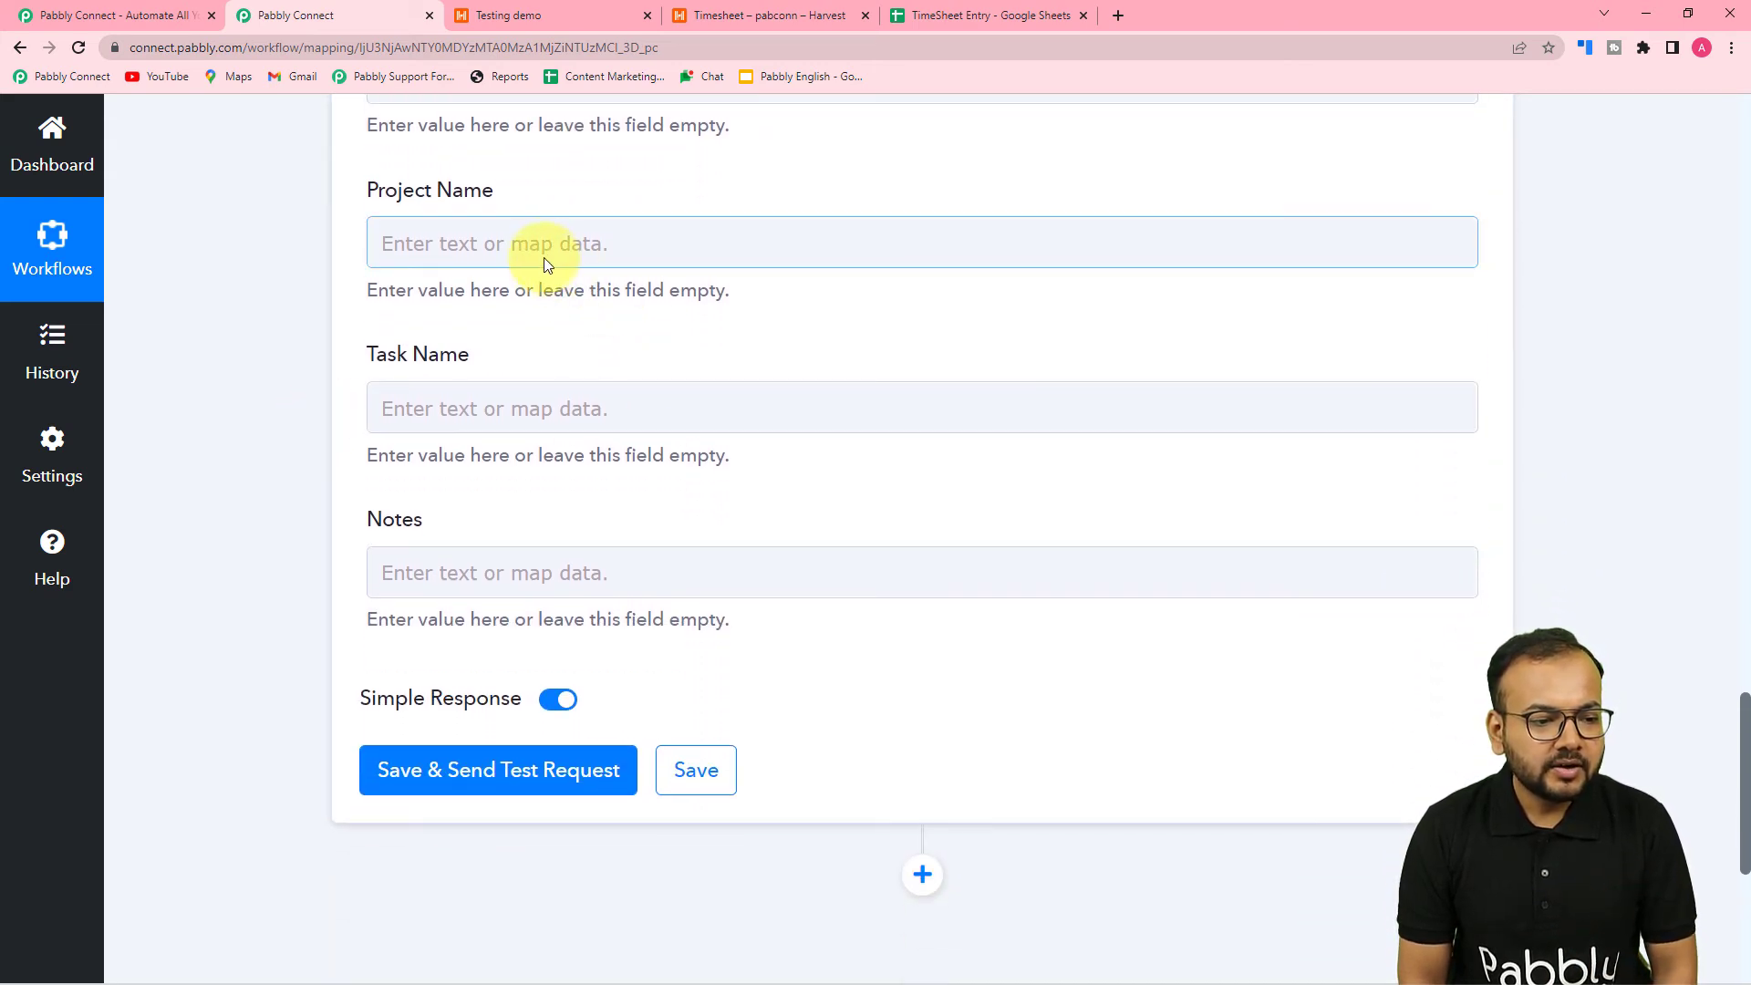
{"action": "left_click", "coordinate": [475, 236]}
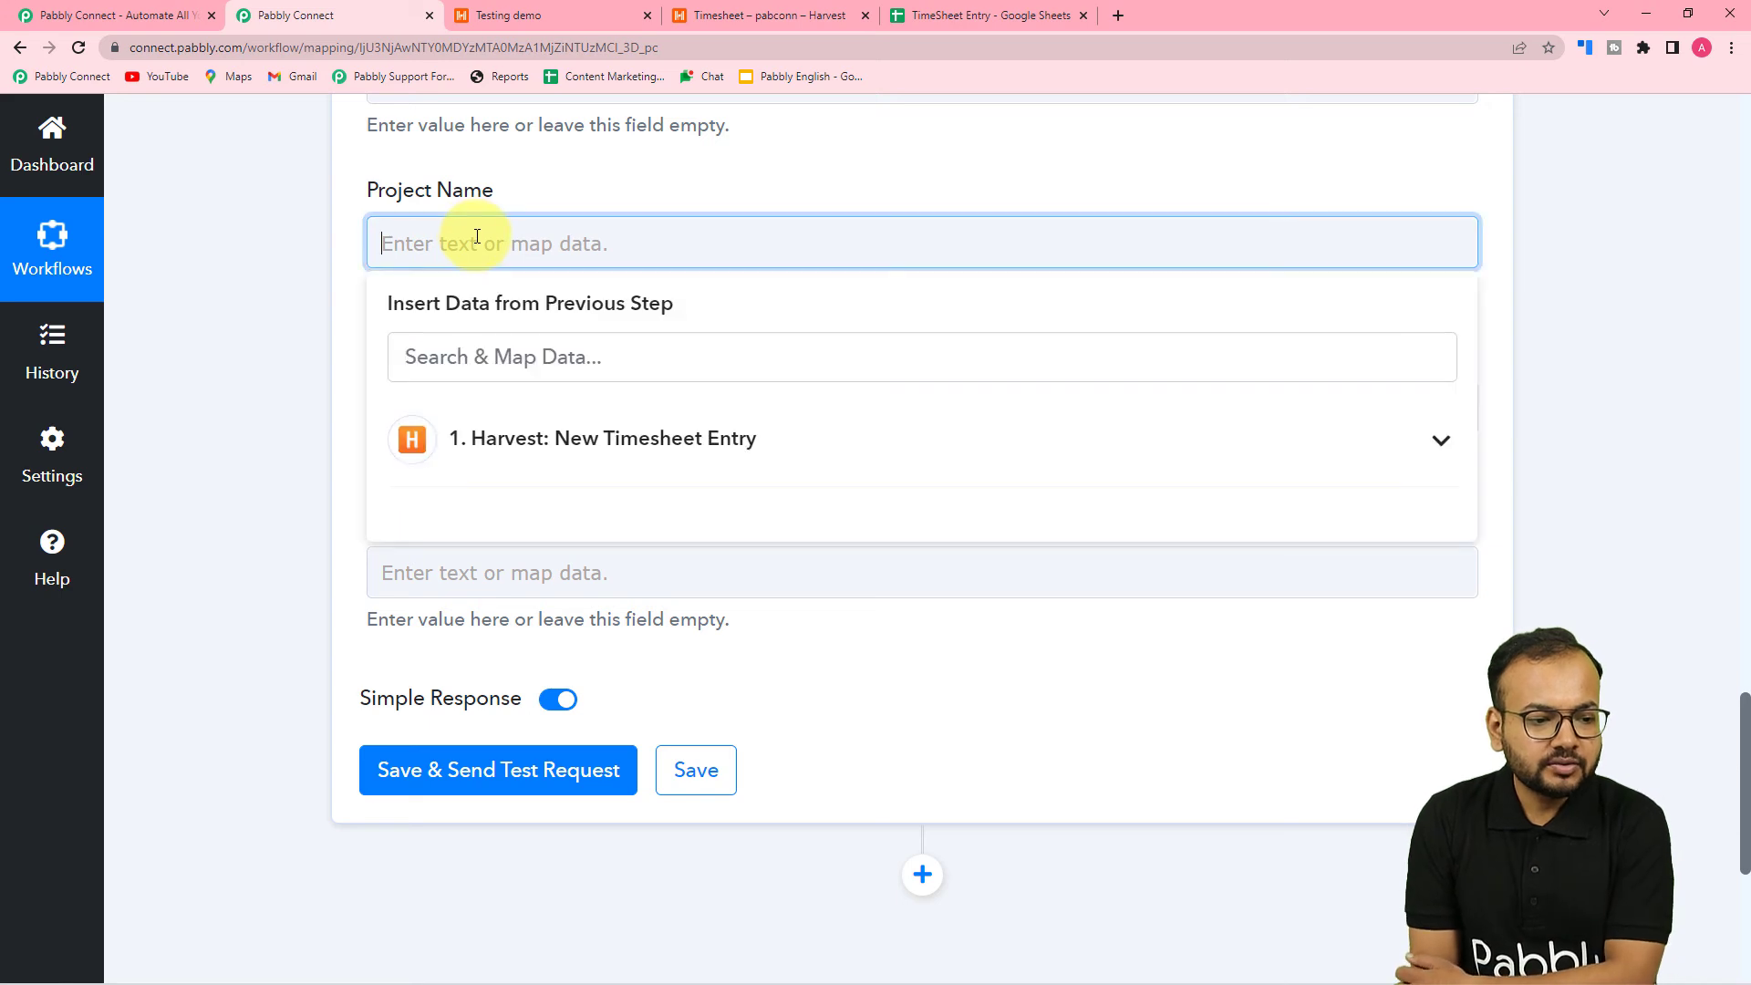
{"action": "left_click", "coordinate": [528, 430]}
{"action": "scroll", "coordinate": [530, 561], "scroll_direction": "down", "scroll_amount": 3}
{"action": "scroll", "coordinate": [532, 563], "scroll_direction": "down", "scroll_amount": 8}
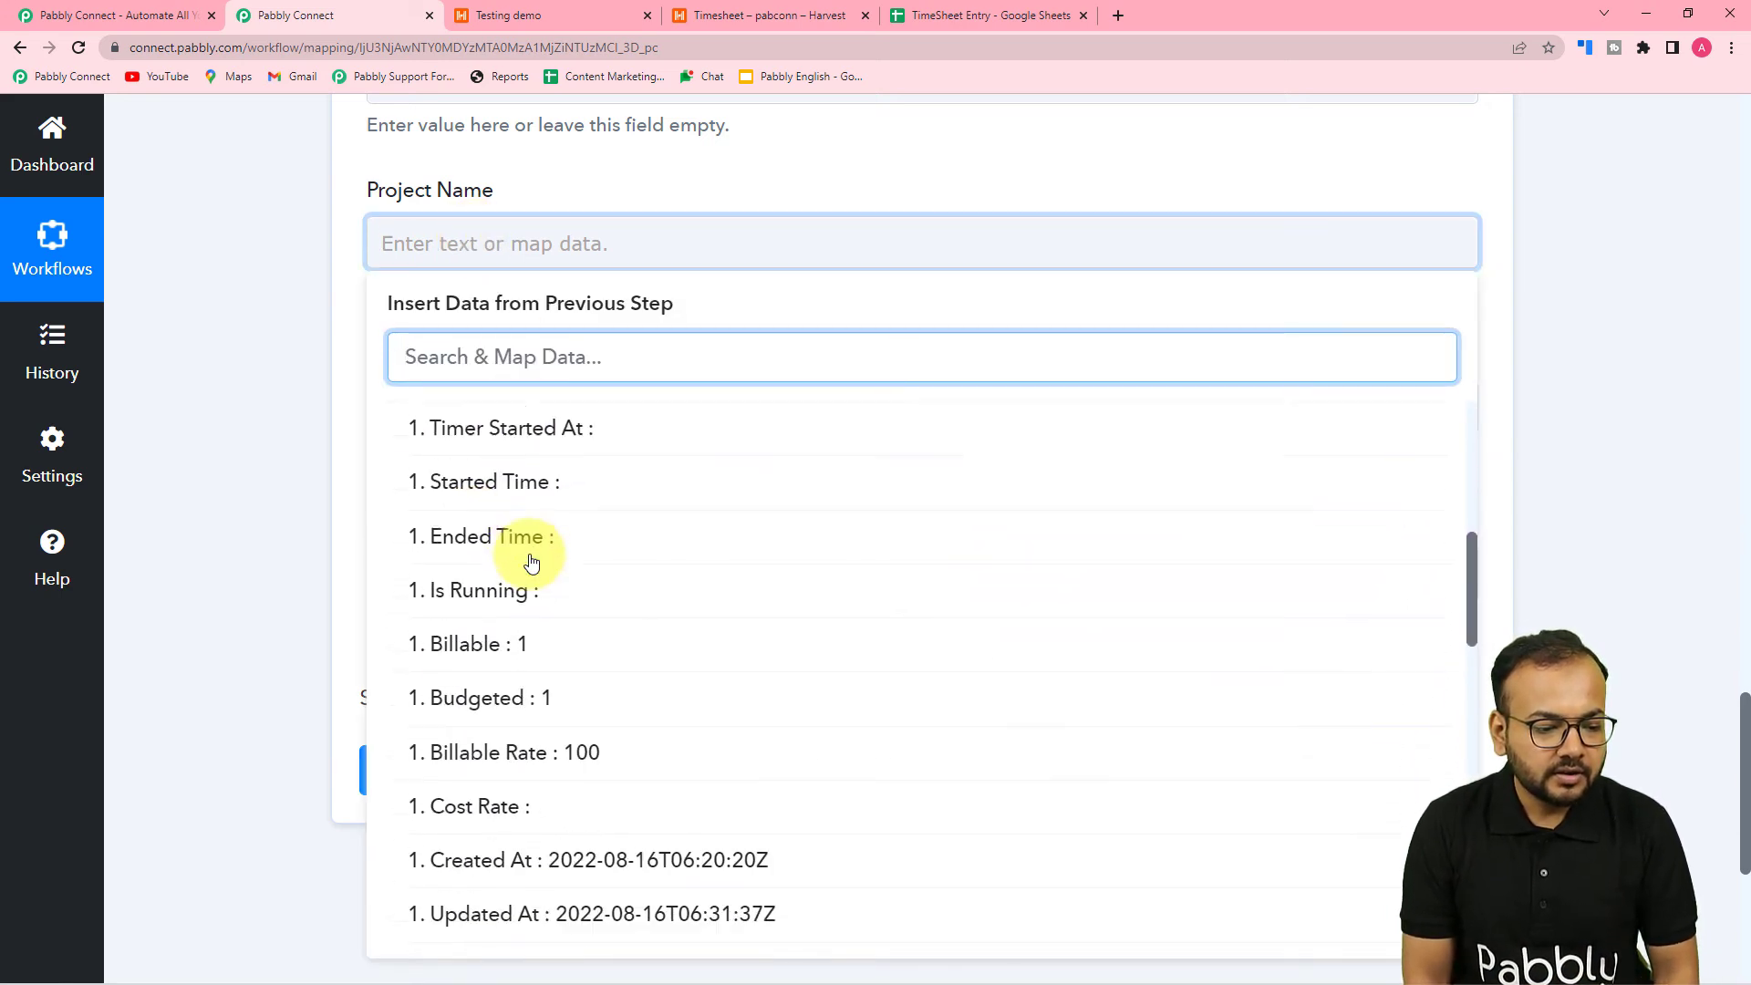
{"action": "scroll", "coordinate": [530, 561], "scroll_direction": "down", "scroll_amount": 3}
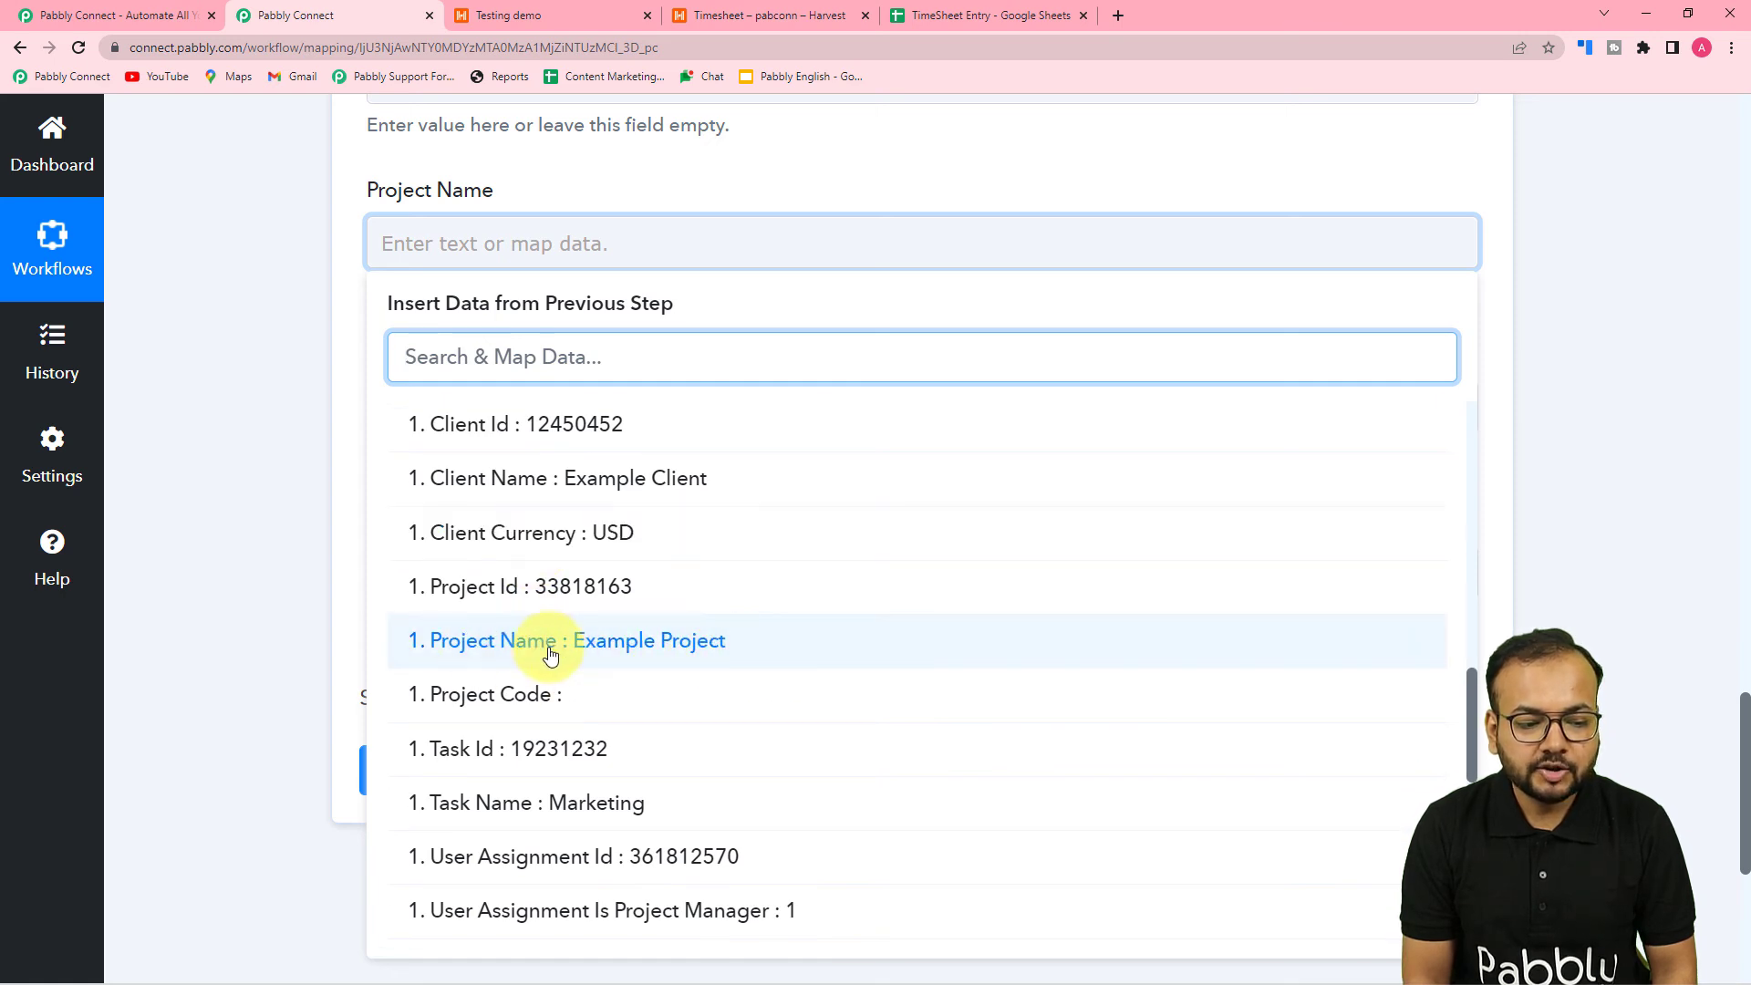
{"action": "left_click", "coordinate": [509, 655]}
{"action": "left_click", "coordinate": [274, 484]}
Map the Task Name field to Task Name from the Harvest New Timesheet Entry step
{"action": "scroll", "coordinate": [274, 478], "scroll_direction": "down", "scroll_amount": 2}
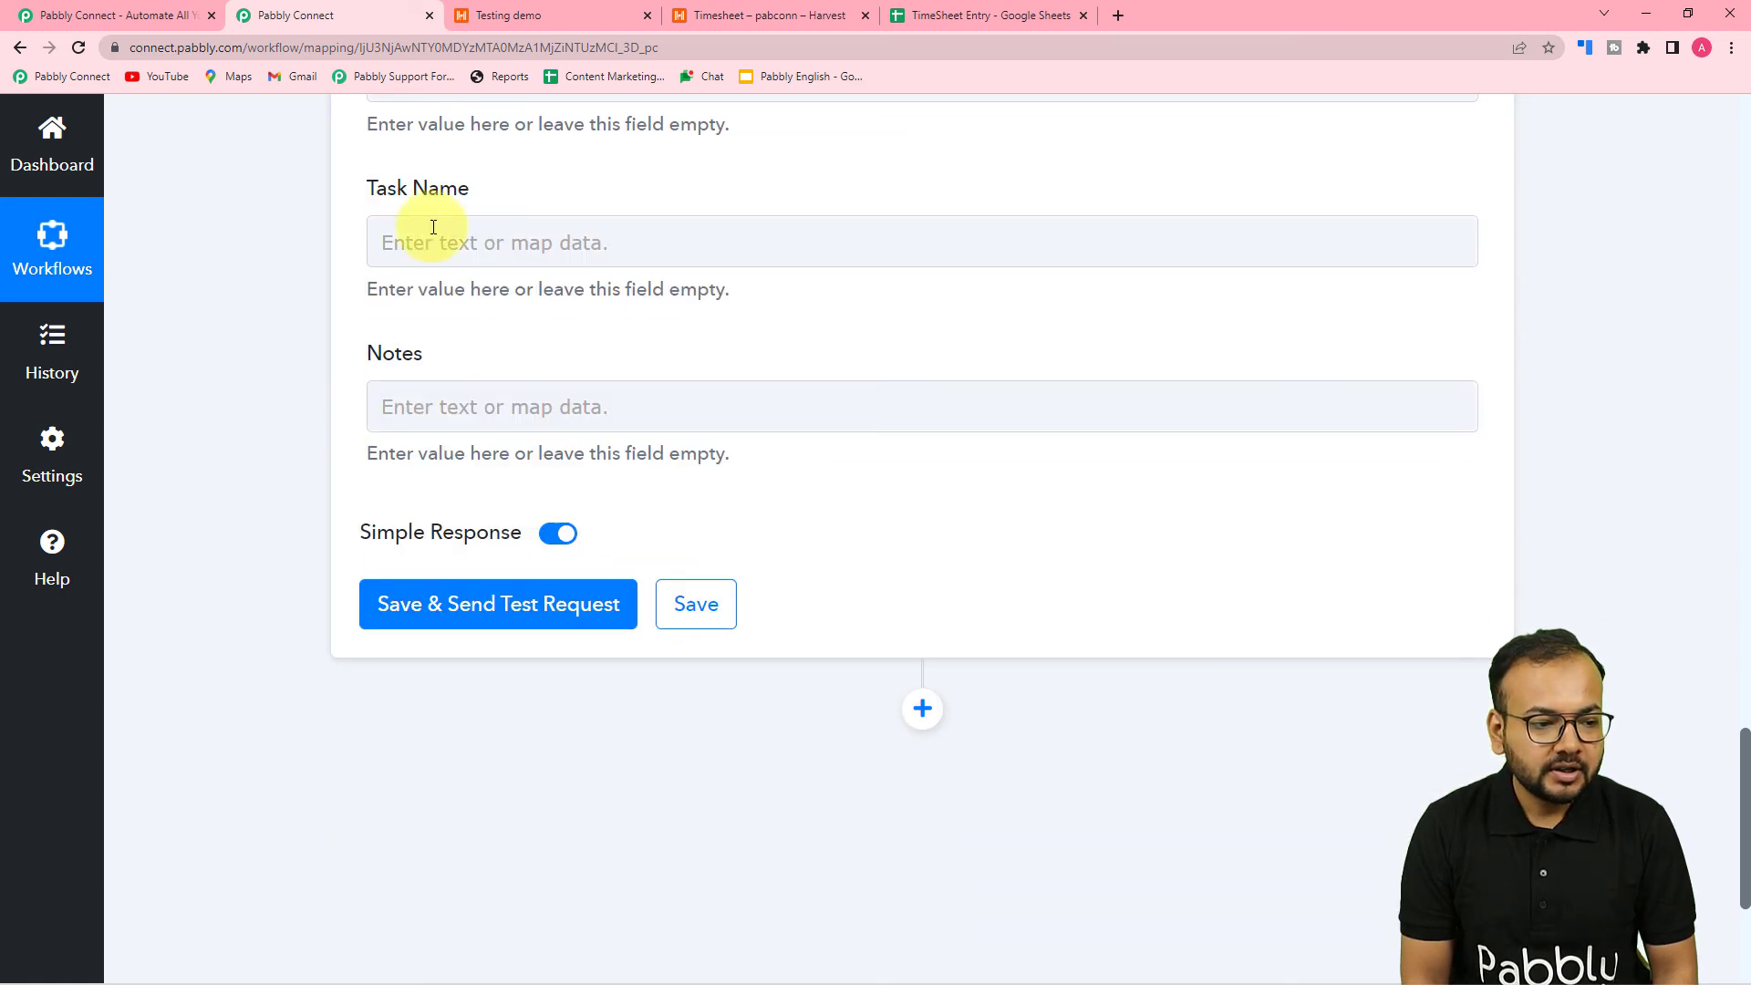
{"action": "left_click", "coordinate": [425, 248]}
{"action": "left_click", "coordinate": [462, 438]}
{"action": "scroll", "coordinate": [610, 675], "scroll_direction": "down", "scroll_amount": 5}
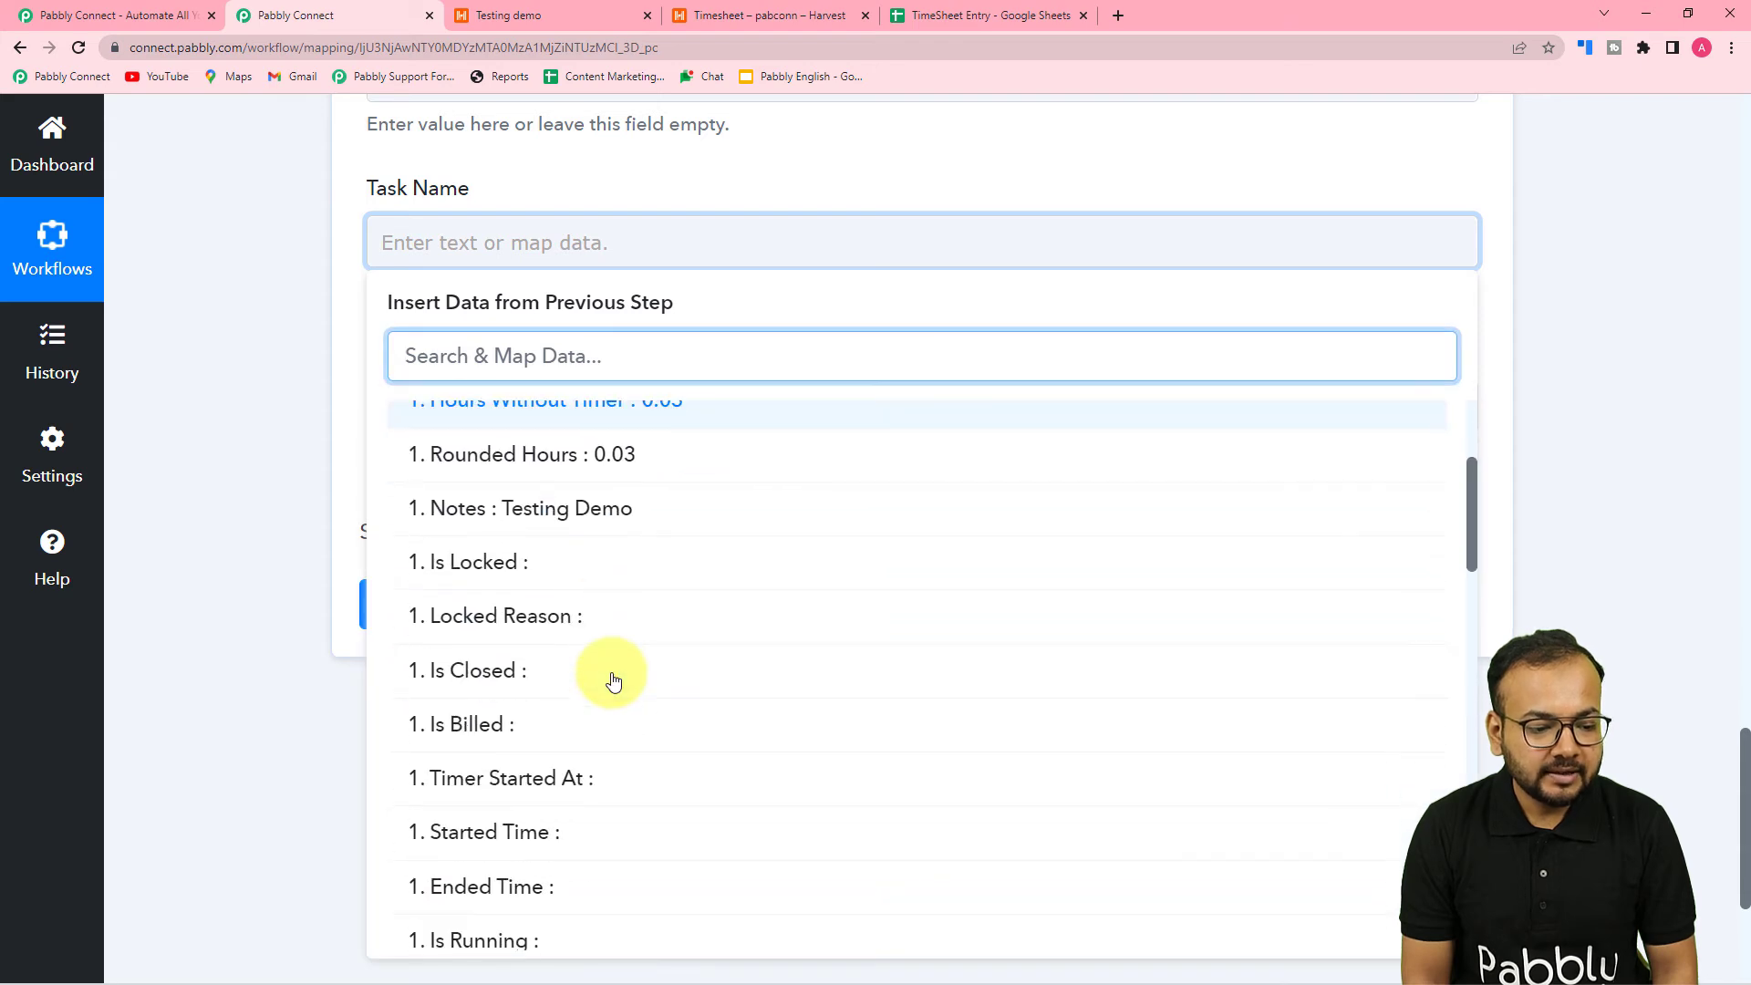
{"action": "scroll", "coordinate": [613, 679], "scroll_direction": "down", "scroll_amount": 6}
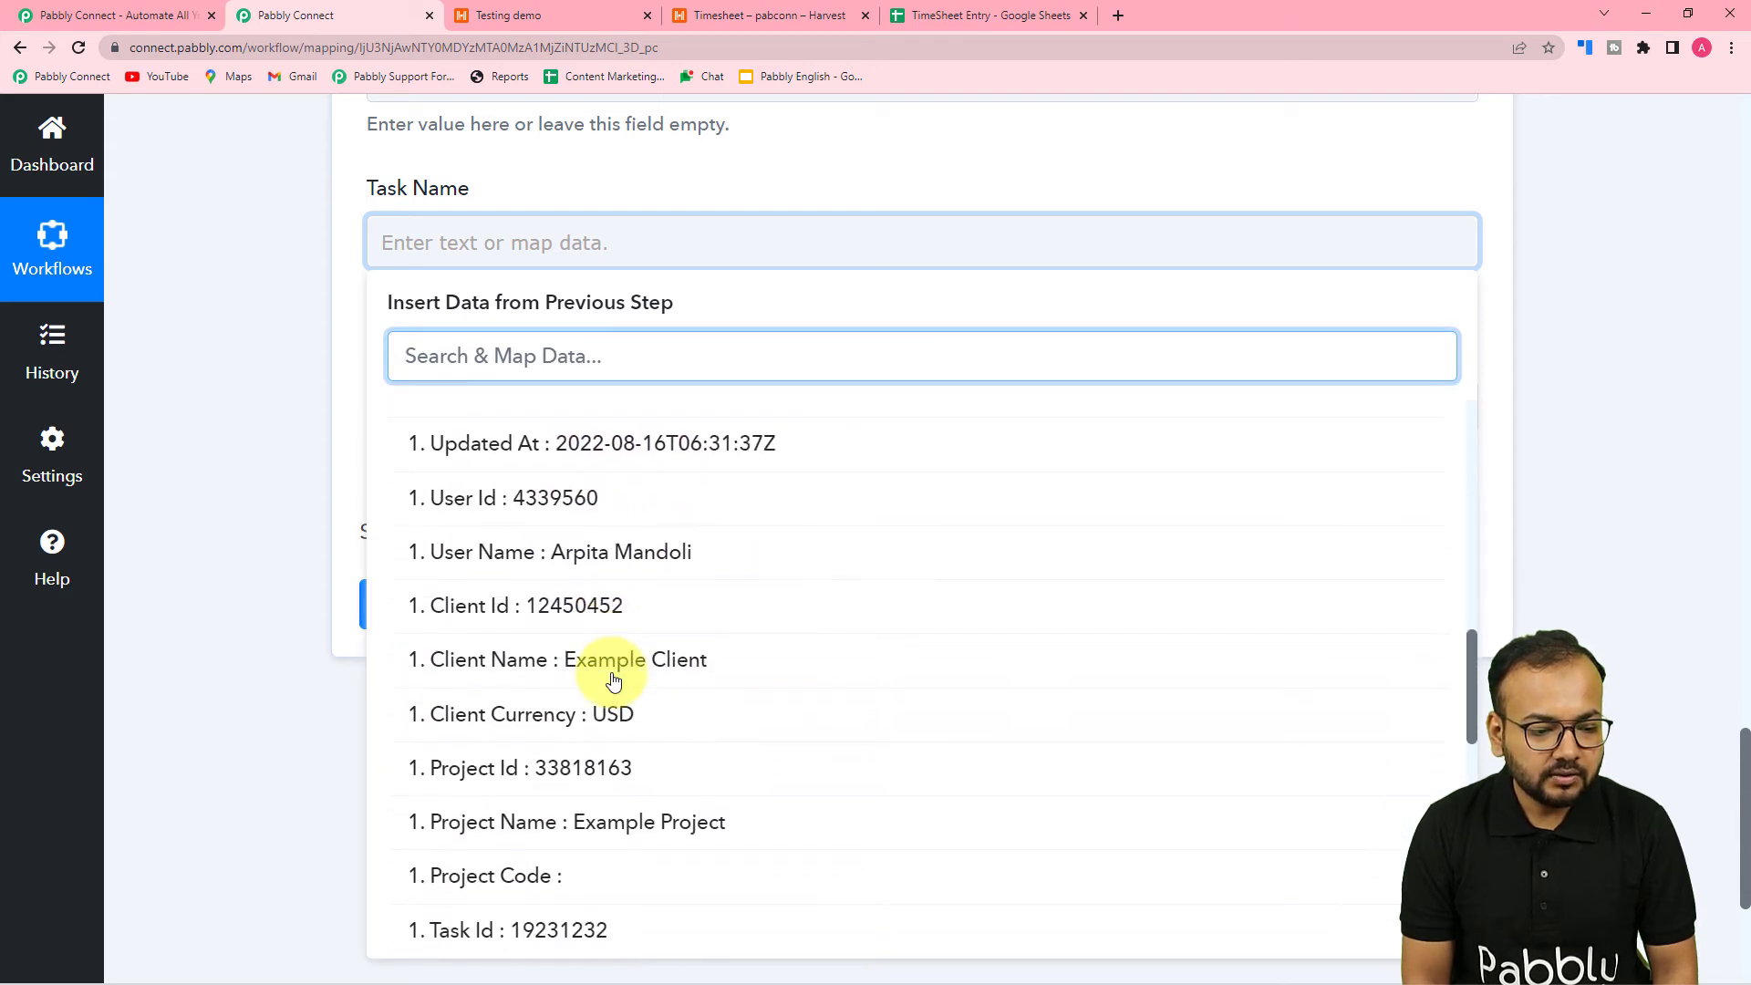
{"action": "scroll", "coordinate": [613, 680], "scroll_direction": "down", "scroll_amount": 2}
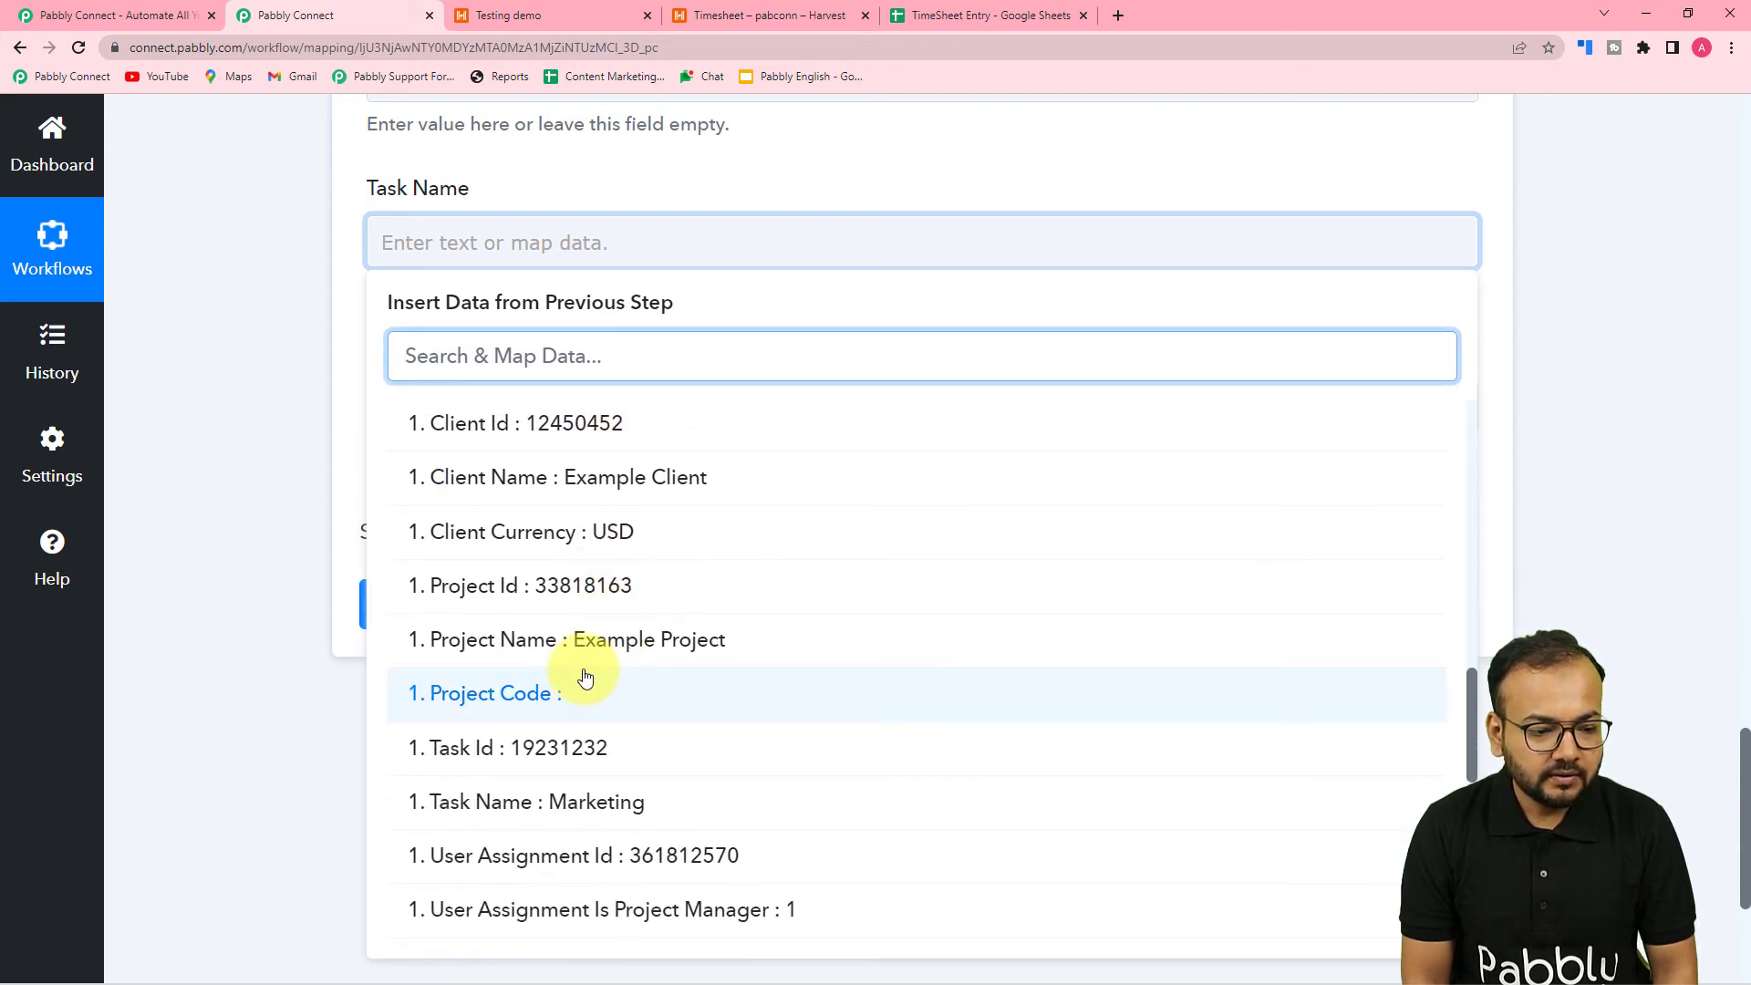
{"action": "left_click", "coordinate": [578, 801]}
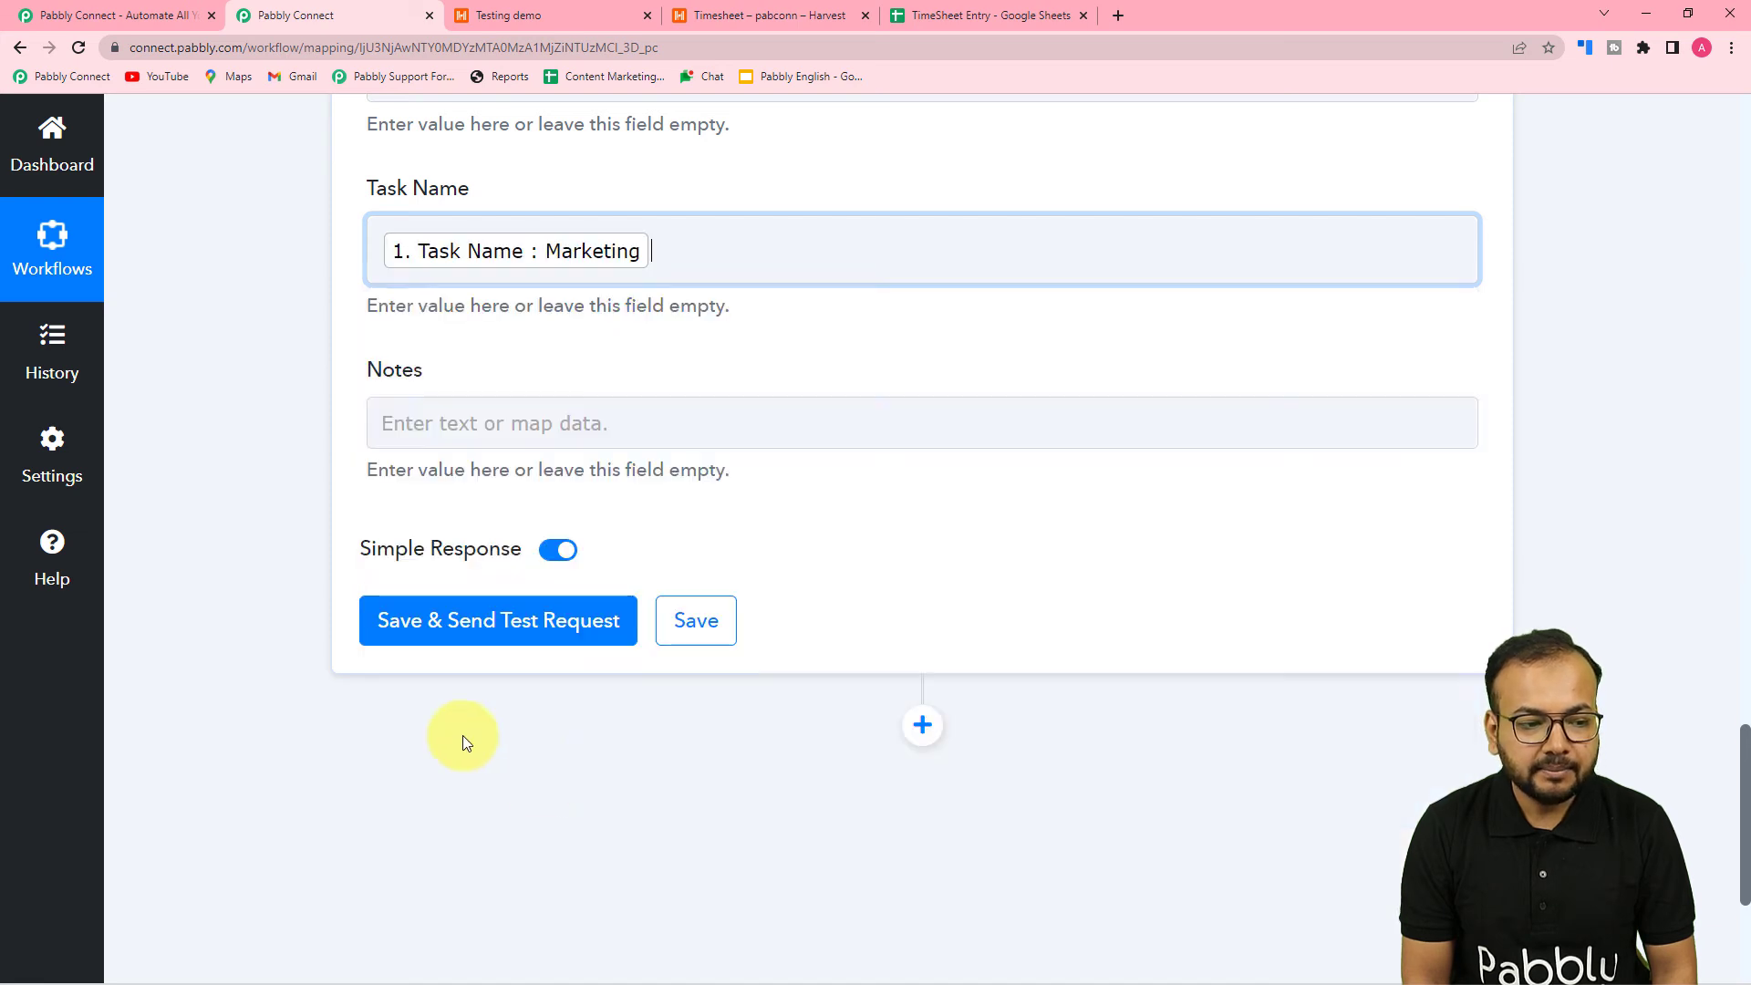
Map the Notes field to Notes from the Harvest New Timesheet Entry step, and review all the action's mapped fields
{"action": "left_click", "coordinate": [425, 422]}
{"action": "scroll", "coordinate": [423, 420], "scroll_direction": "down", "scroll_amount": 3}
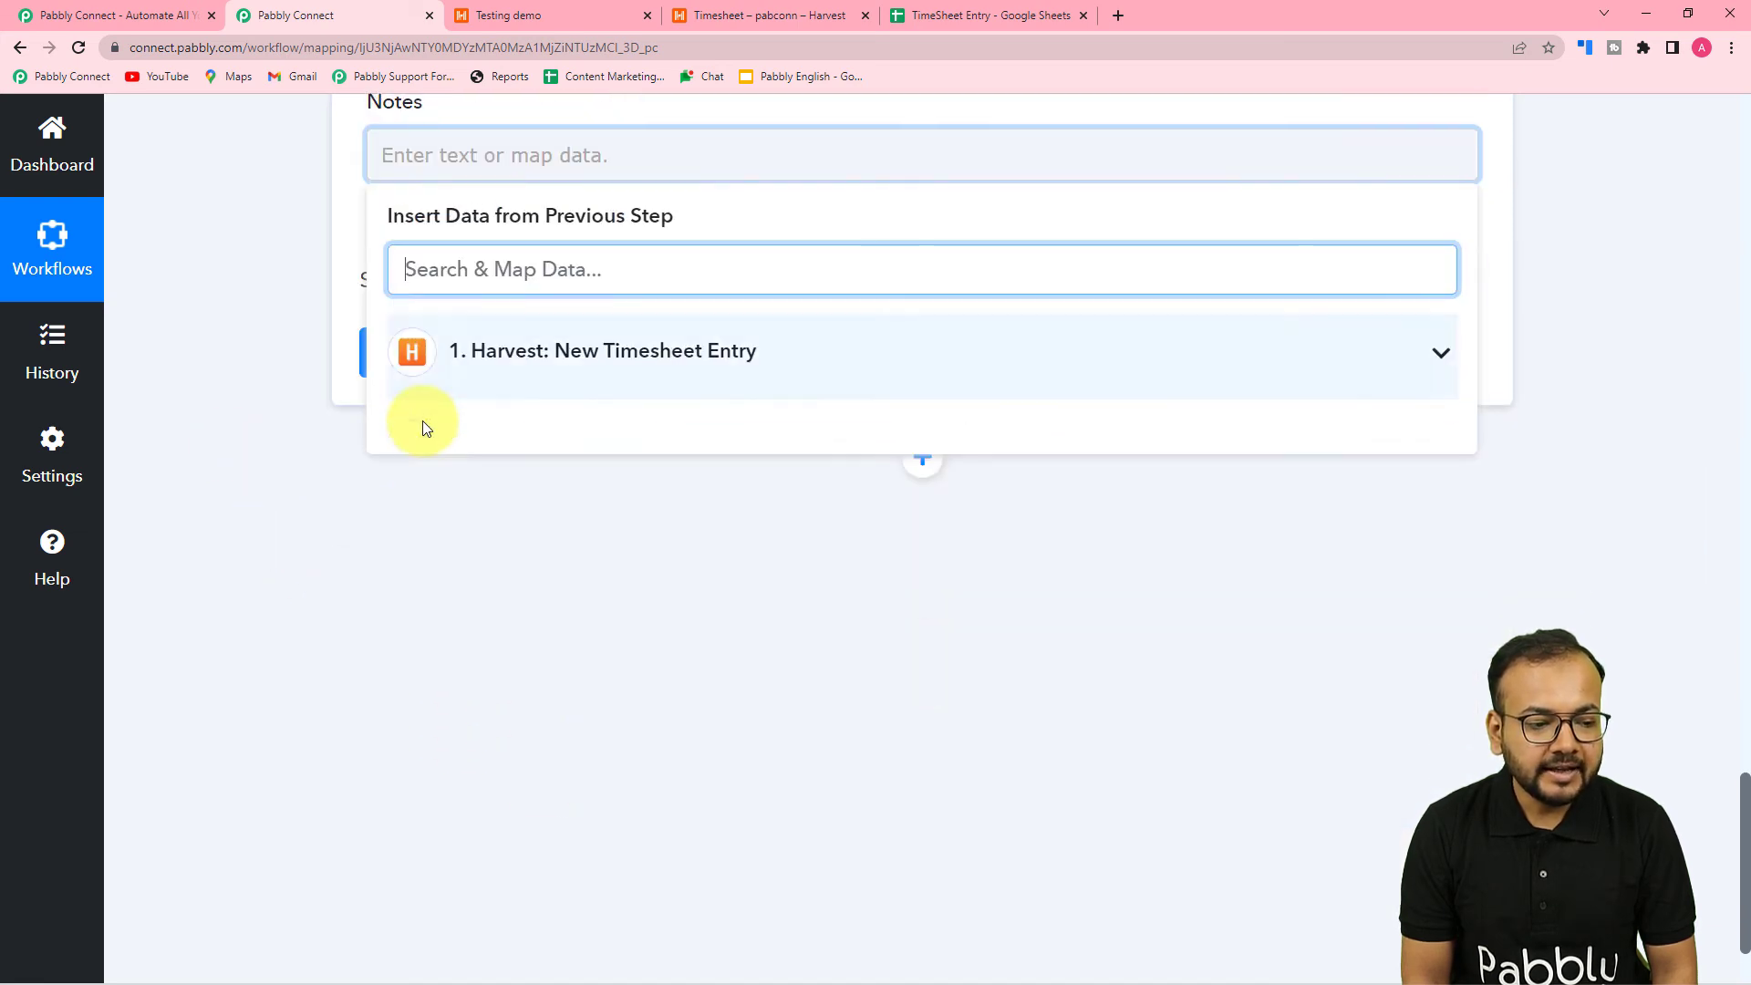
{"action": "left_click", "coordinate": [539, 344]}
{"action": "scroll", "coordinate": [554, 621], "scroll_direction": "down", "scroll_amount": 3}
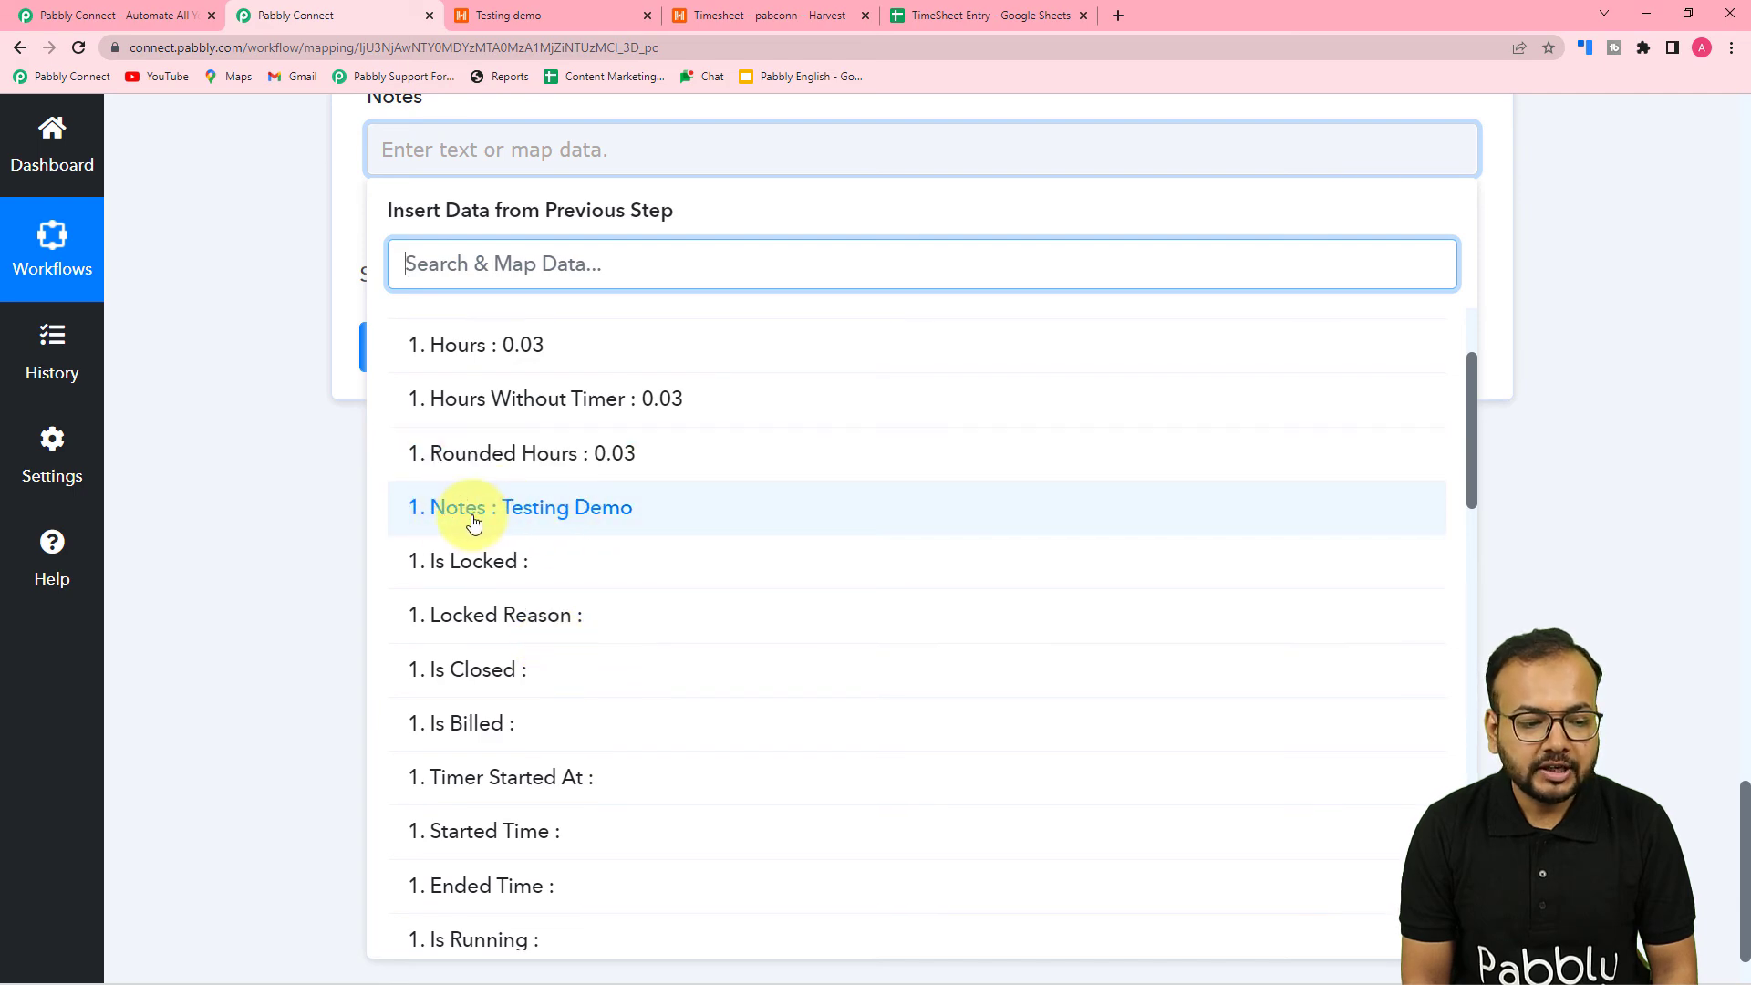
{"action": "left_click", "coordinate": [473, 522]}
{"action": "left_click", "coordinate": [270, 391]}
{"action": "scroll", "coordinate": [270, 392], "scroll_direction": "up", "scroll_amount": 5}
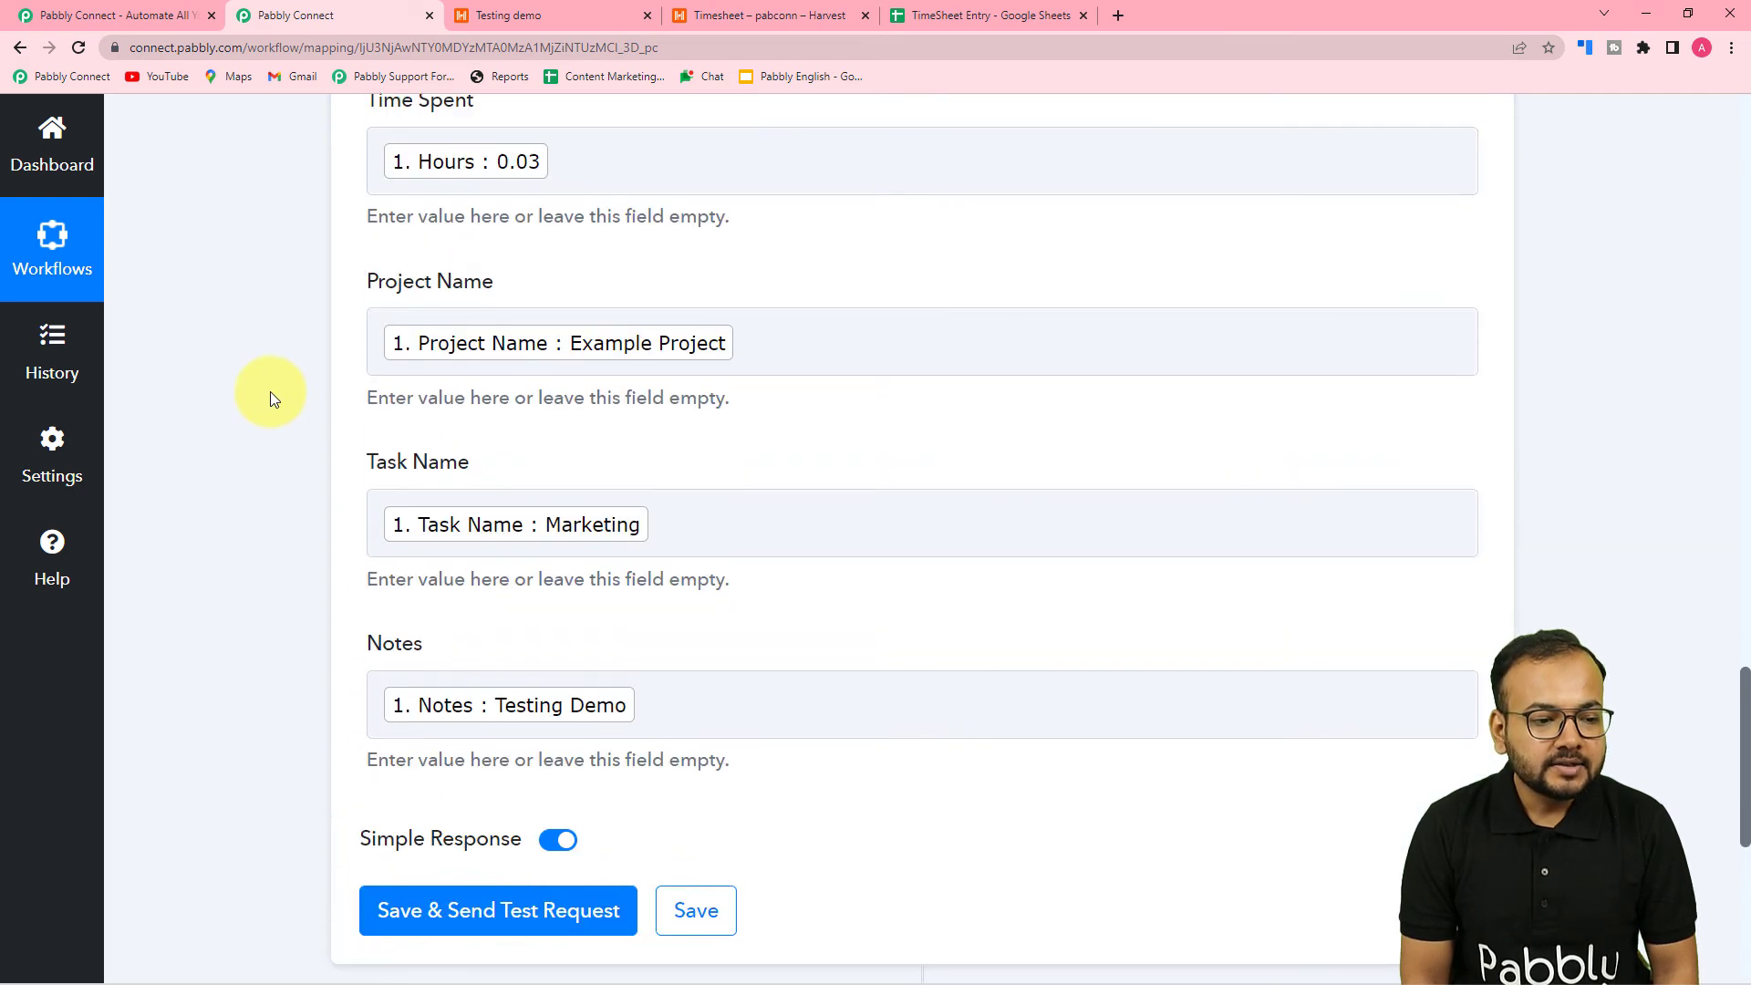
{"action": "scroll", "coordinate": [270, 391], "scroll_direction": "up", "scroll_amount": 5}
{"action": "scroll", "coordinate": [270, 390], "scroll_direction": "down", "scroll_amount": 2}
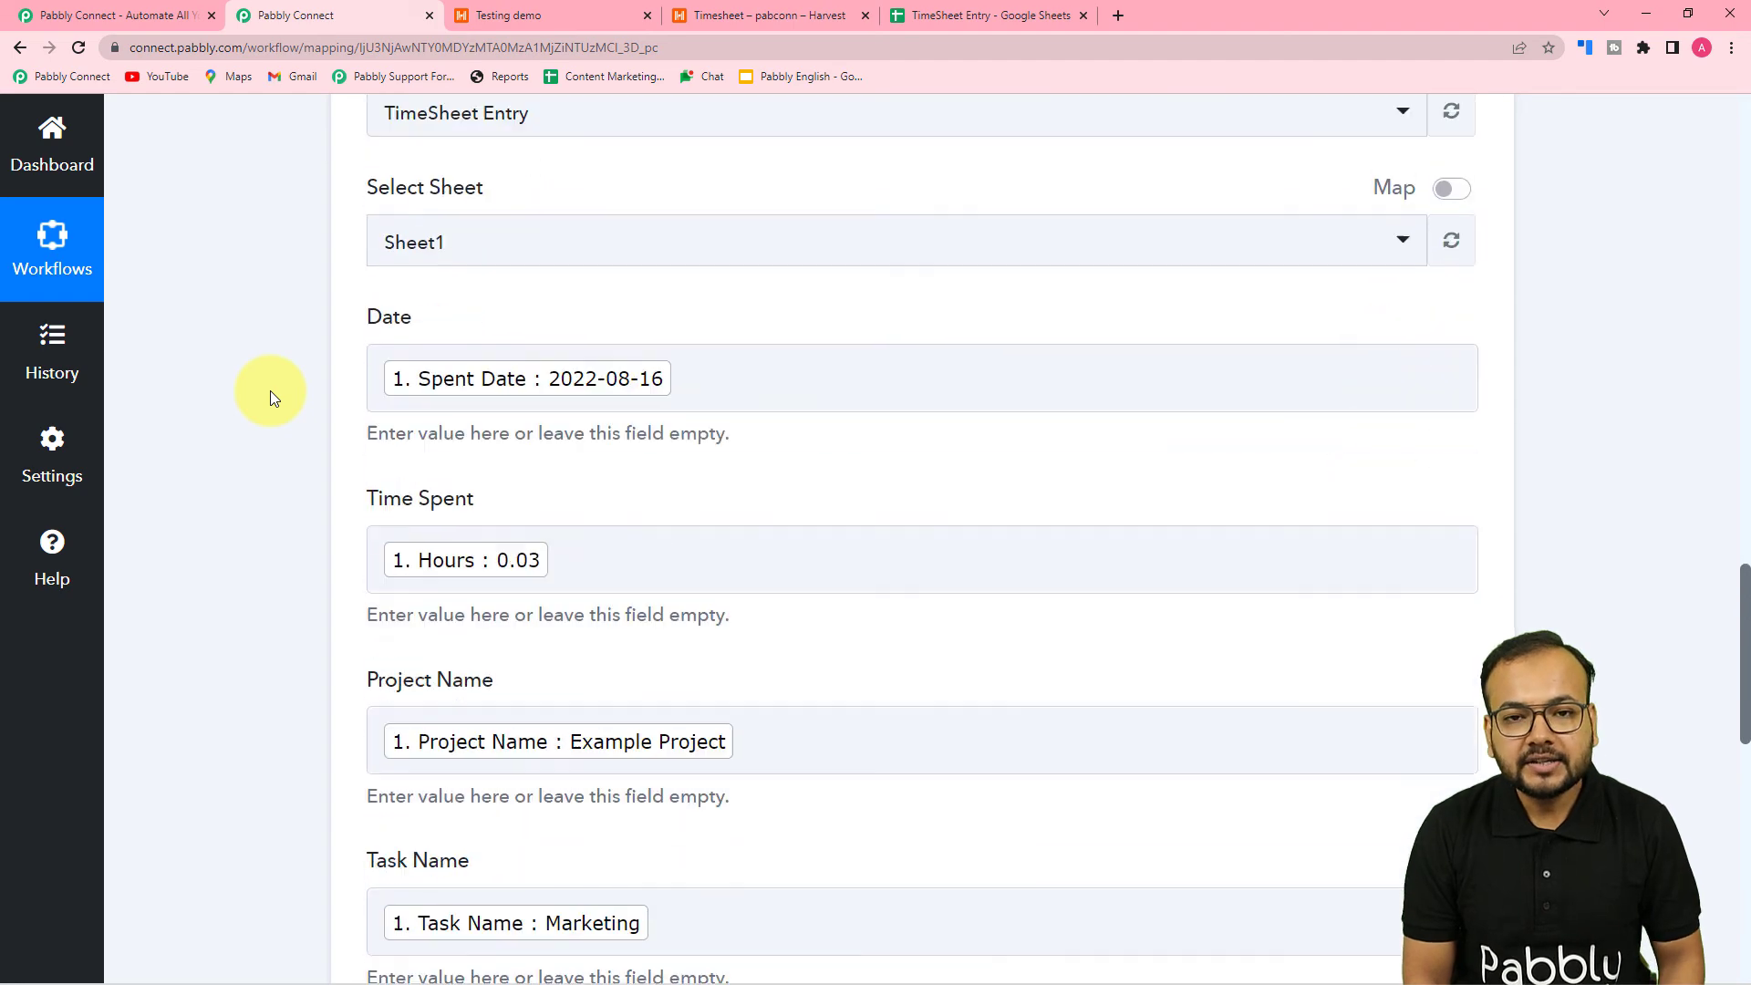
{"action": "scroll", "coordinate": [270, 390], "scroll_direction": "up", "scroll_amount": 10}
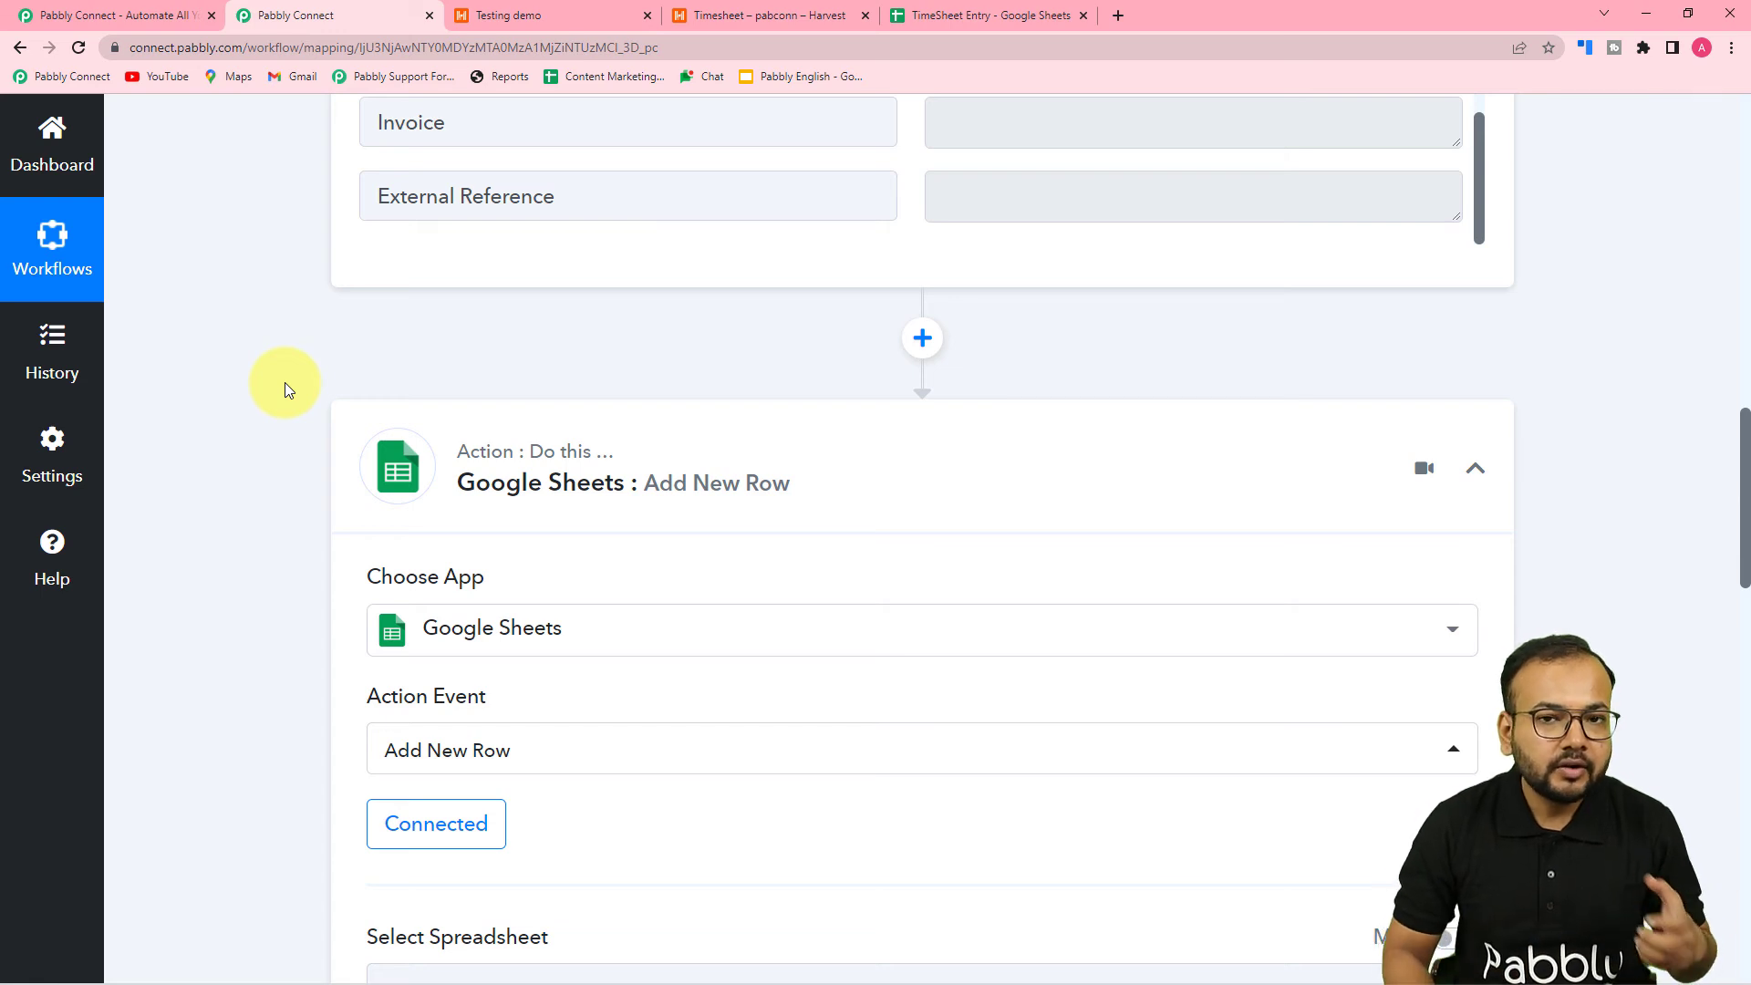
{"action": "scroll", "coordinate": [285, 381], "scroll_direction": "up", "scroll_amount": 4}
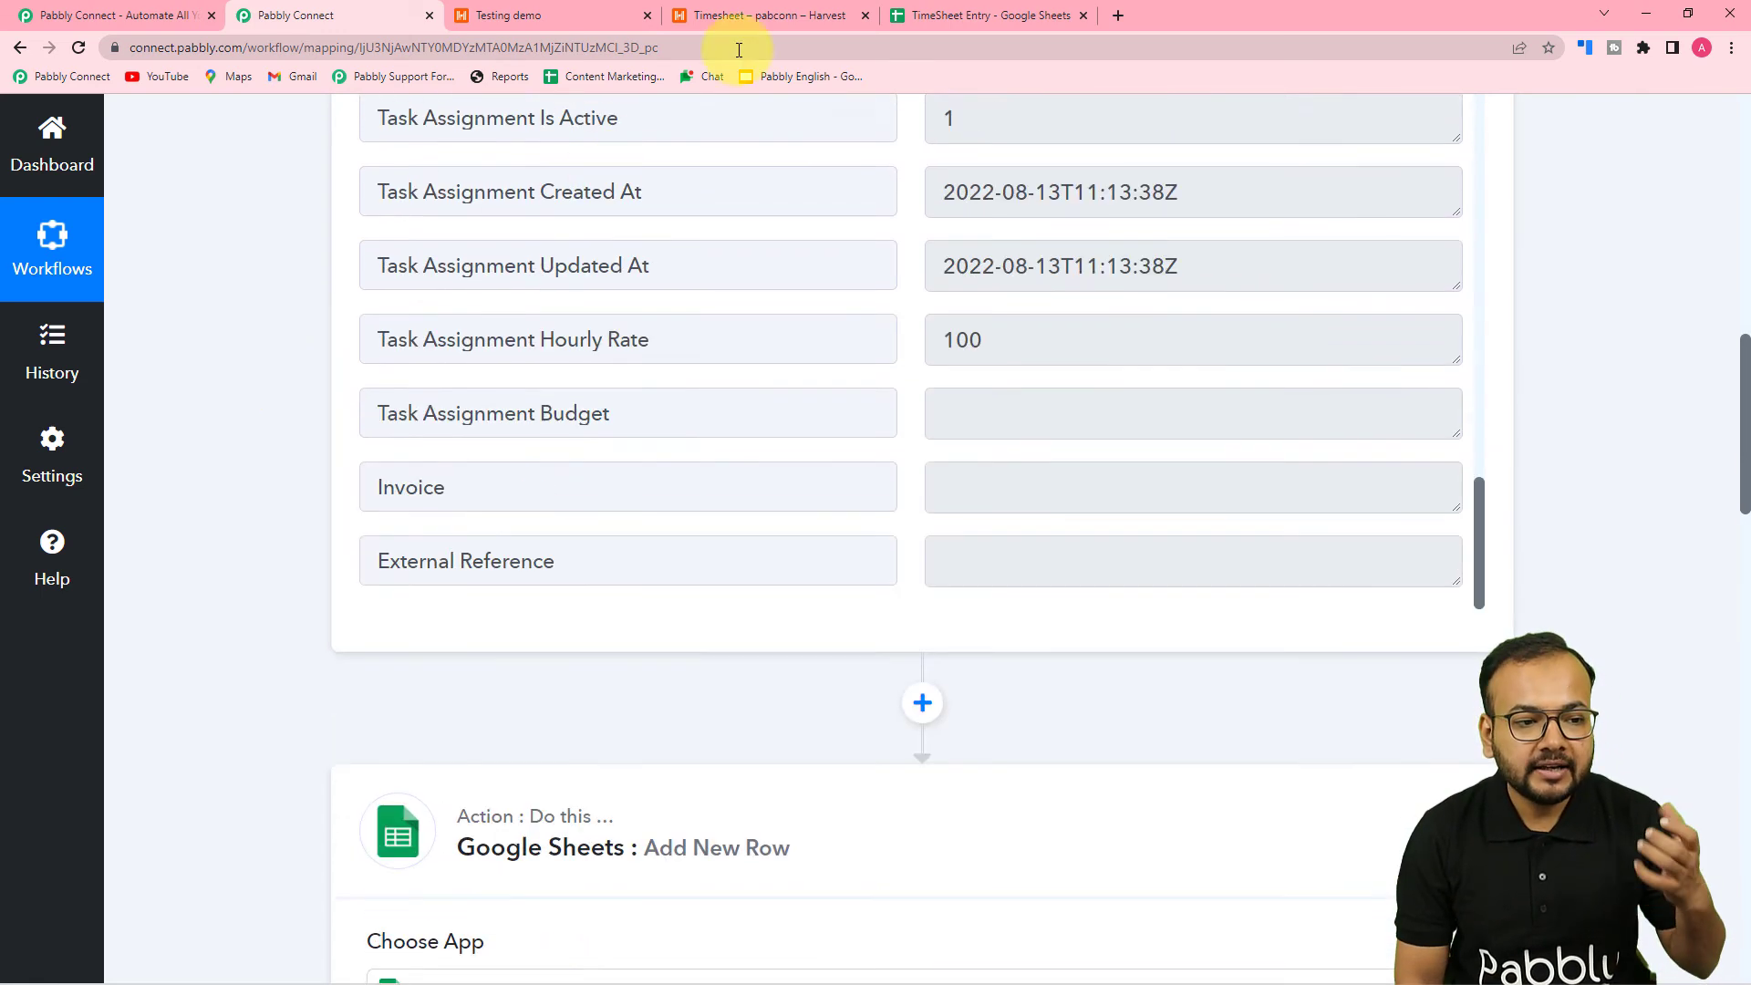
Review the mapped fields of the Add New Row action against the columns and existing rows of the TimeSheet Entry spreadsheet
{"action": "scroll", "coordinate": [766, 207], "scroll_direction": "up", "scroll_amount": 4}
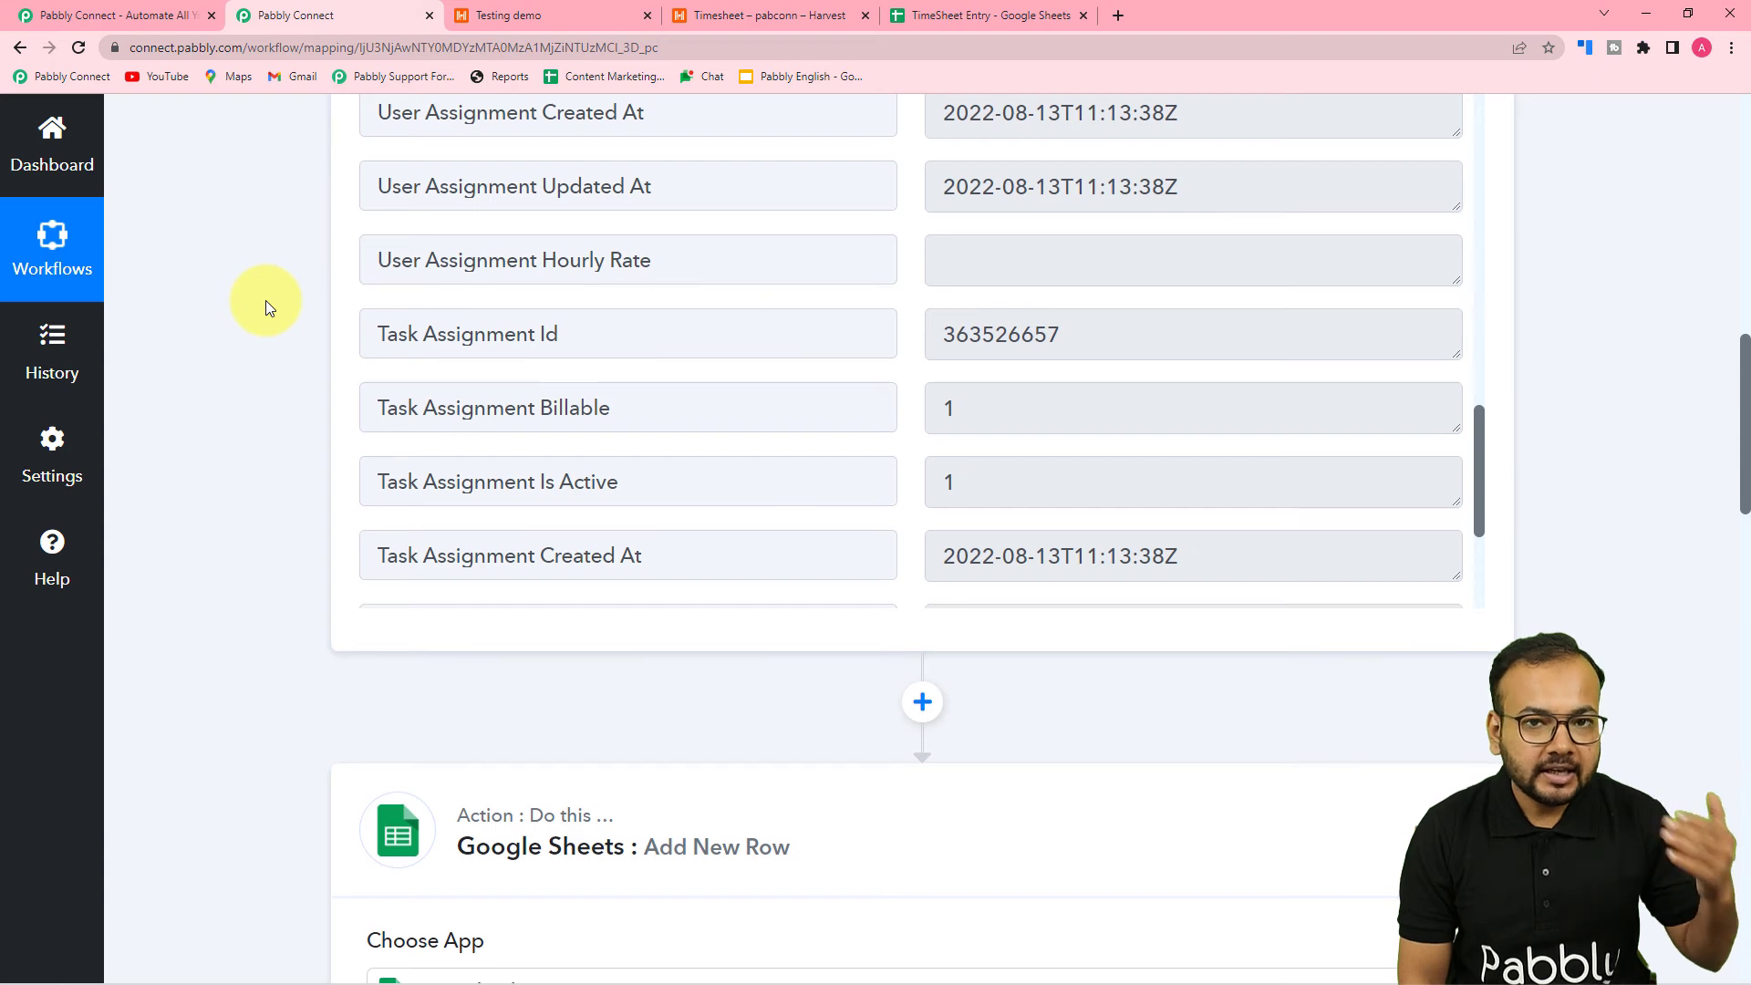
{"action": "scroll", "coordinate": [266, 299], "scroll_direction": "down", "scroll_amount": 13}
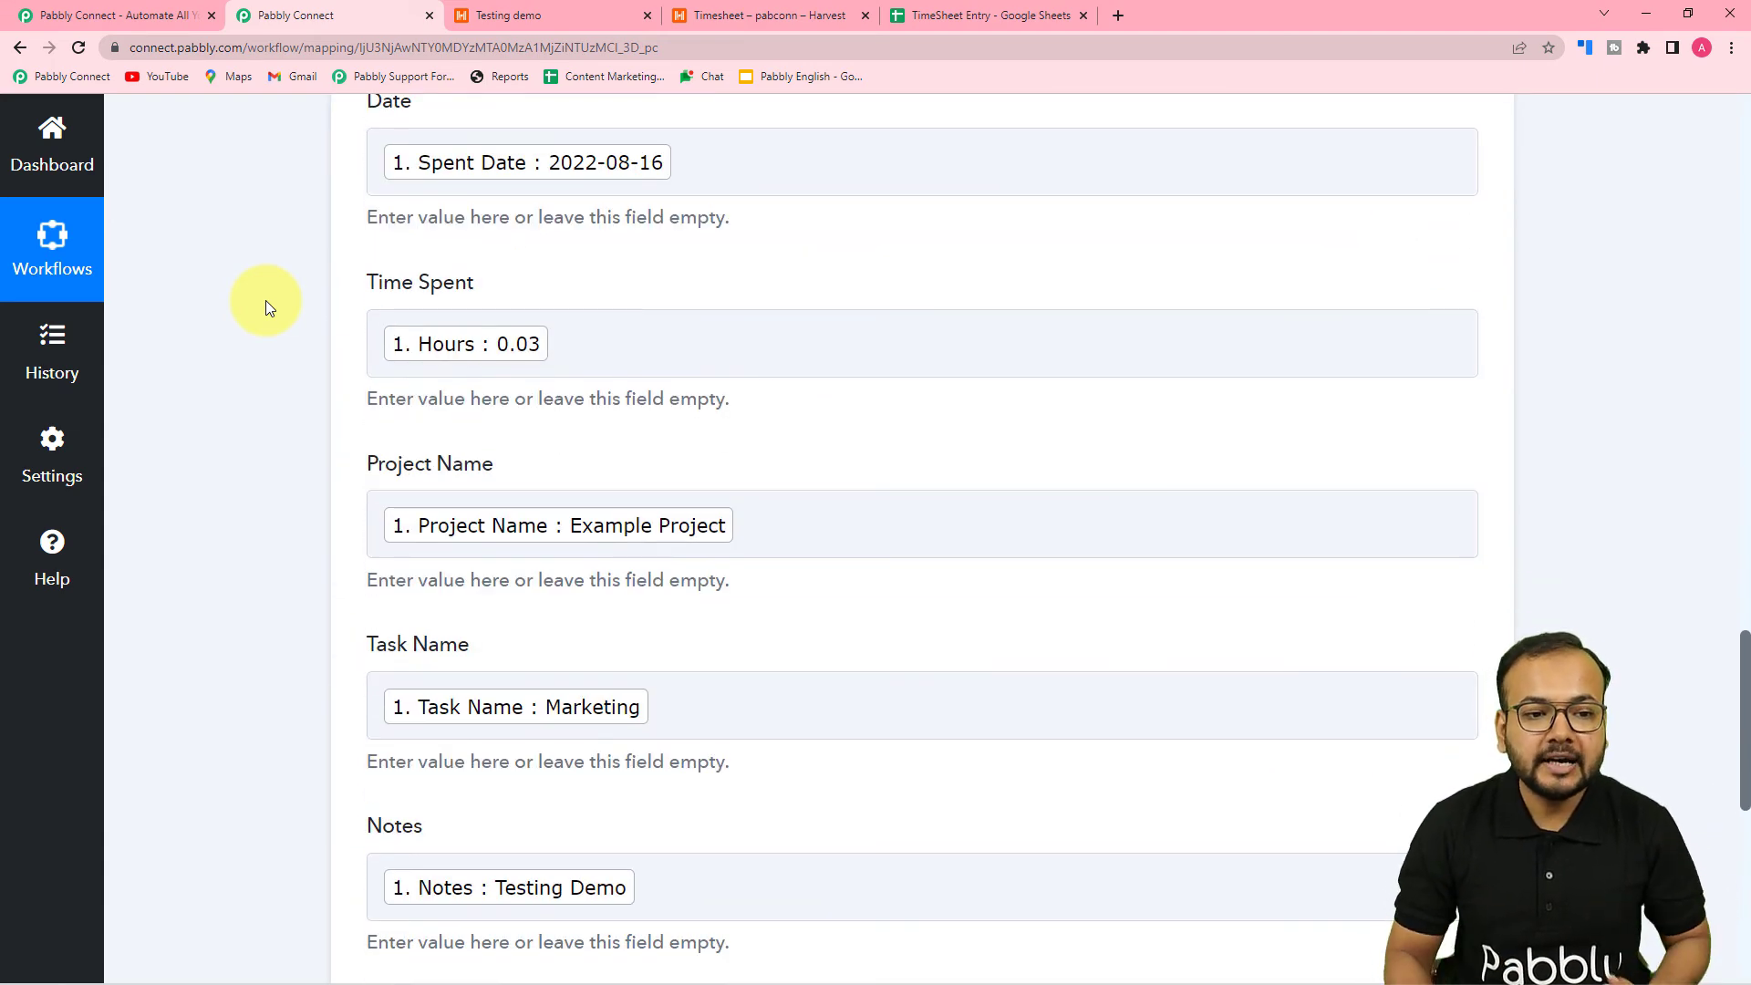
{"action": "left_click", "coordinate": [1022, 11]}
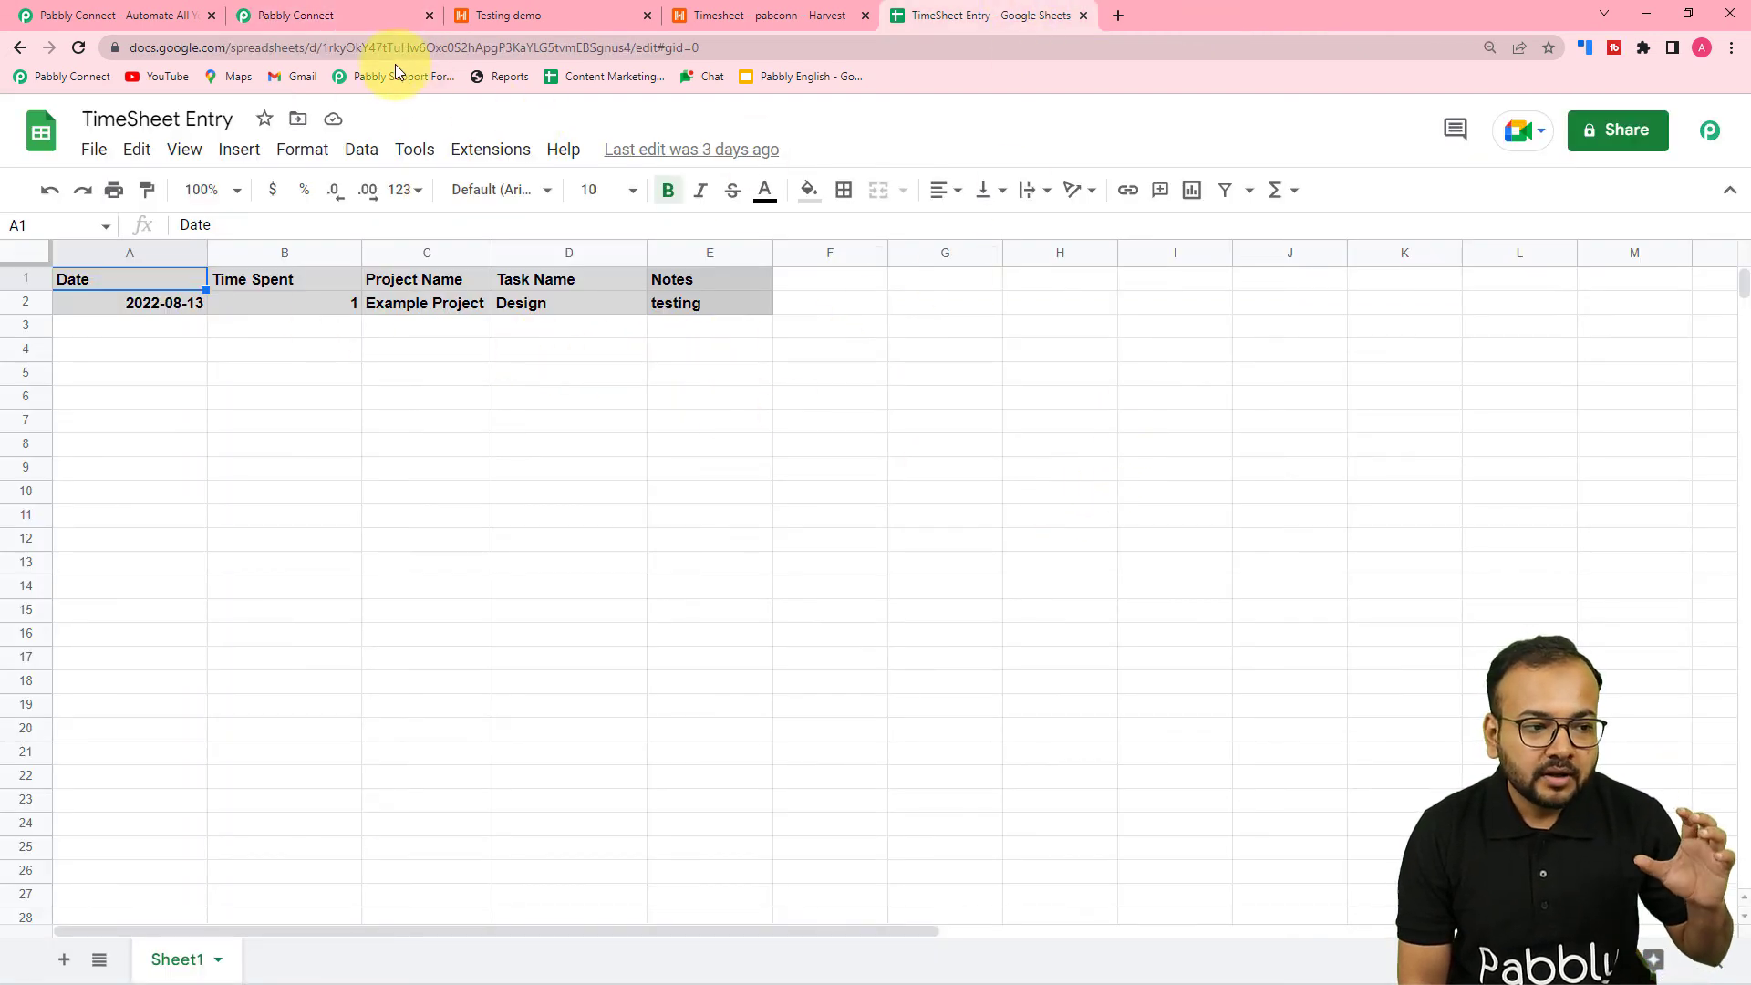
{"action": "left_click", "coordinate": [374, 15]}
{"action": "scroll", "coordinate": [193, 414], "scroll_direction": "down", "scroll_amount": 3}
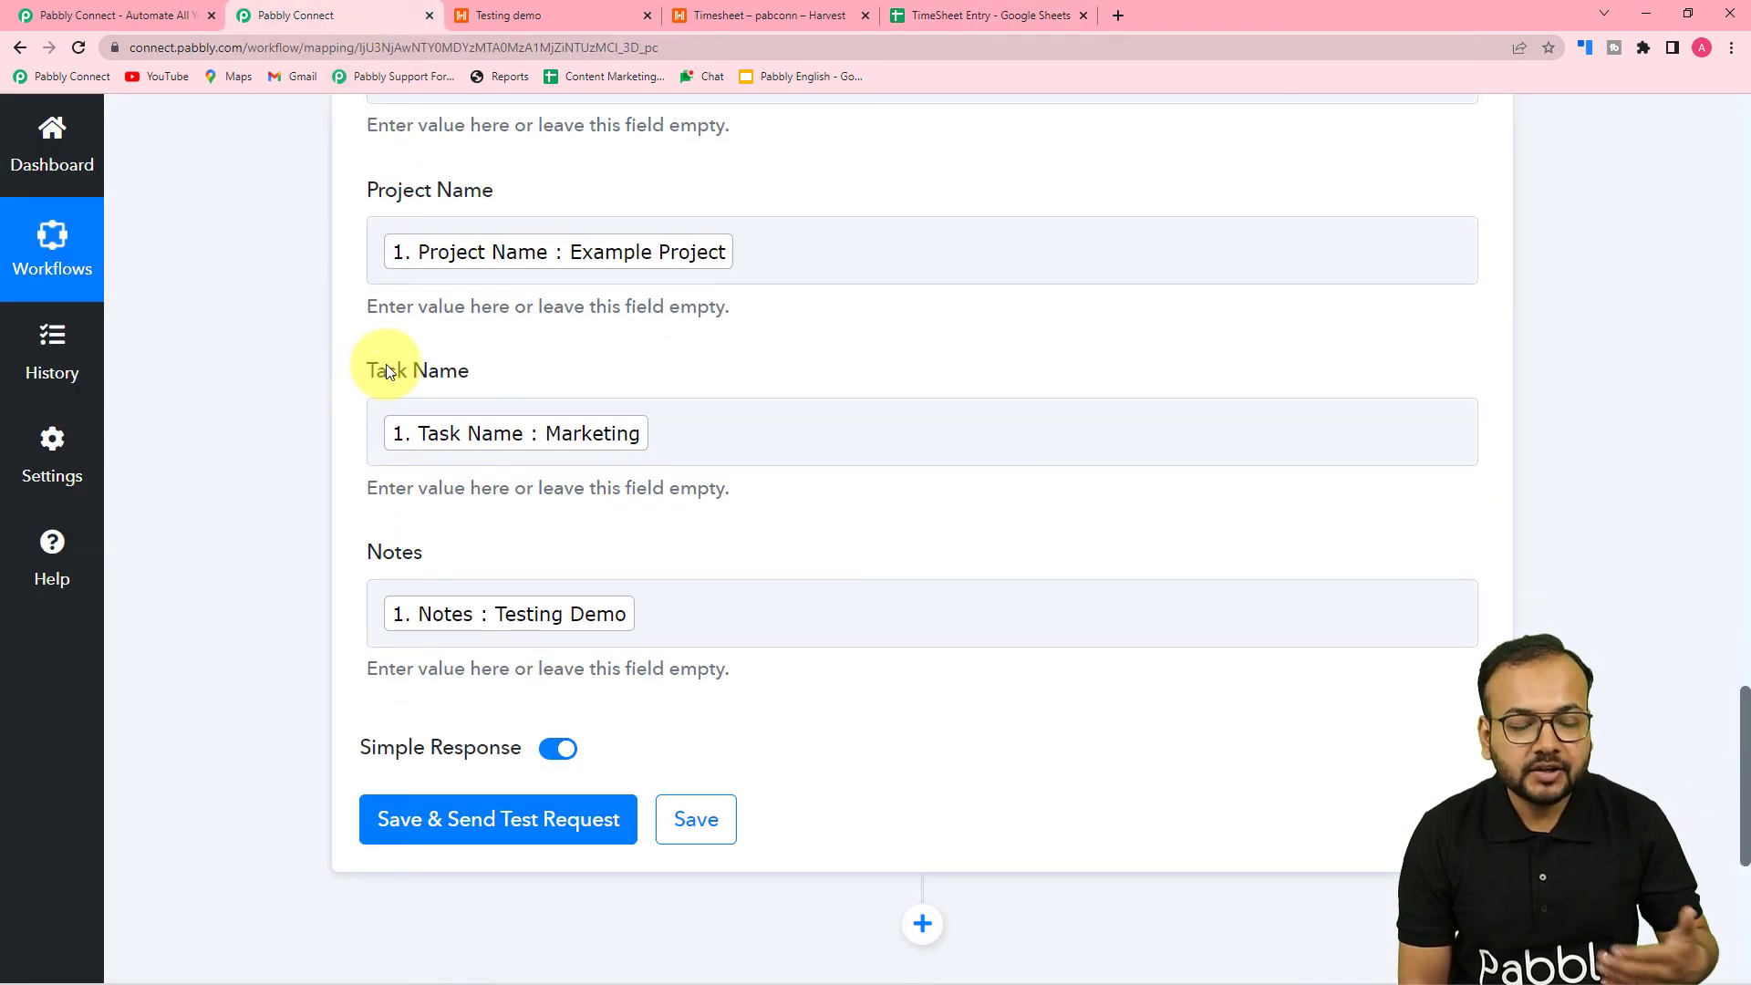
{"action": "scroll", "coordinate": [275, 647], "scroll_direction": "down", "scroll_amount": 3}
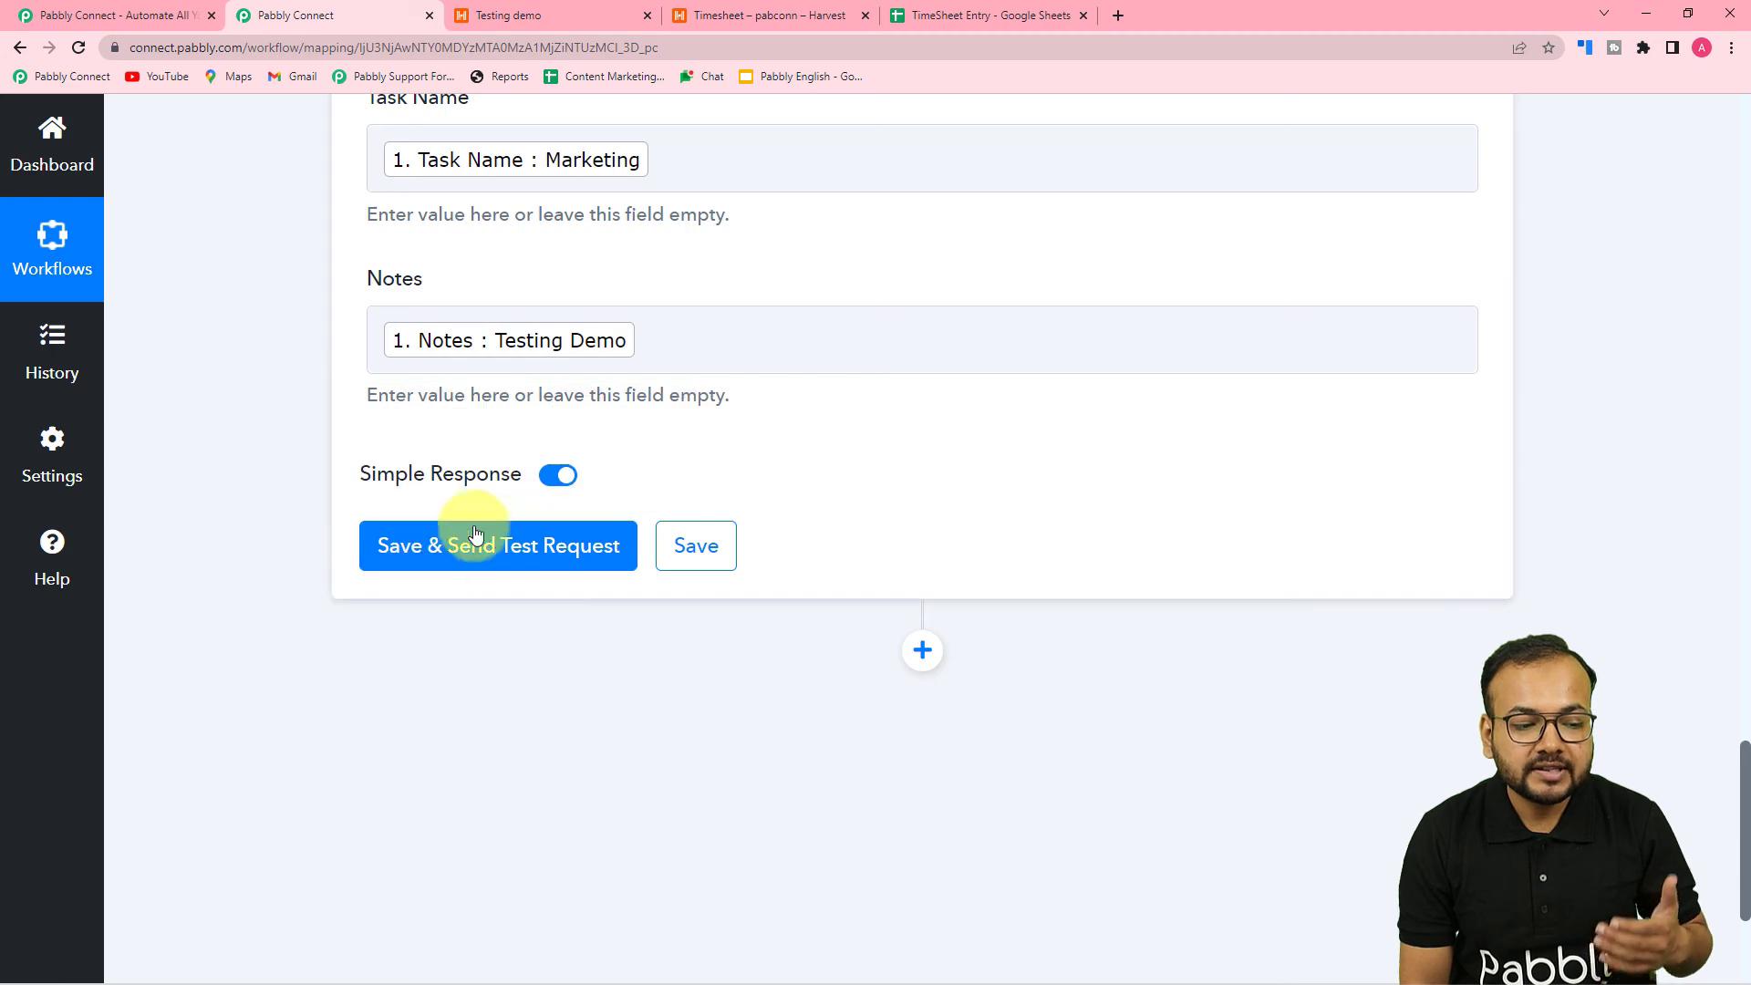
{"action": "scroll", "coordinate": [598, 320], "scroll_direction": "up", "scroll_amount": 3}
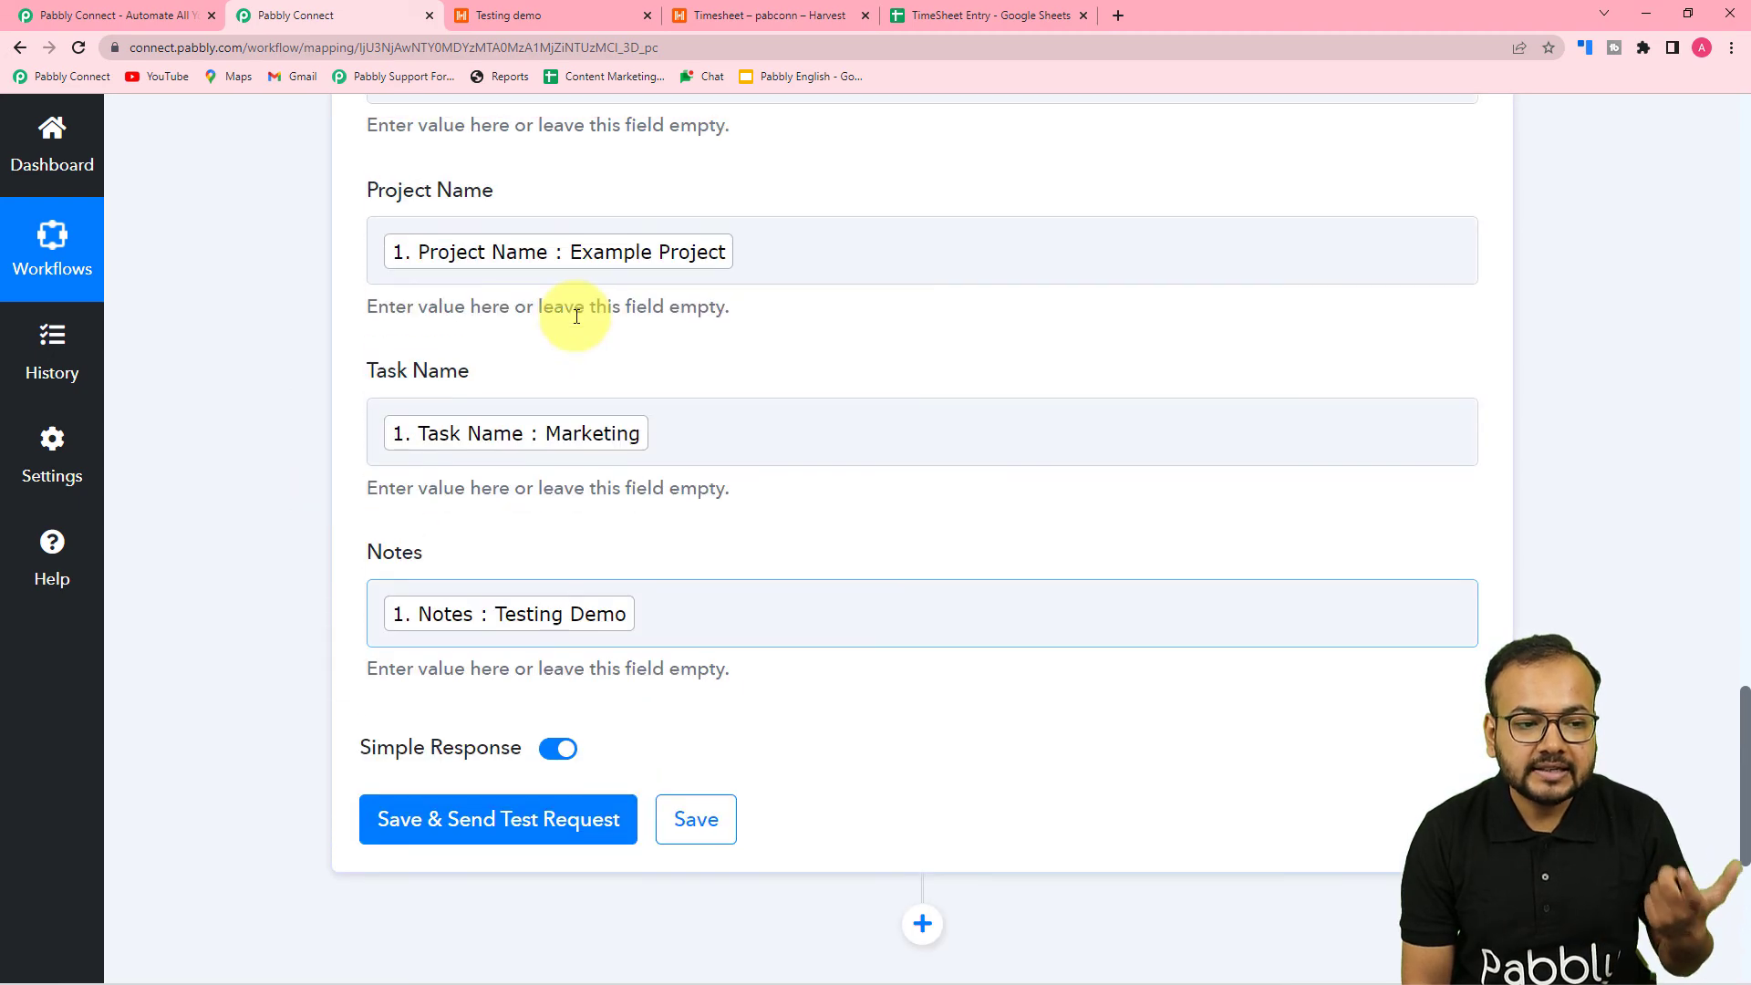
{"action": "left_click", "coordinate": [944, 18]}
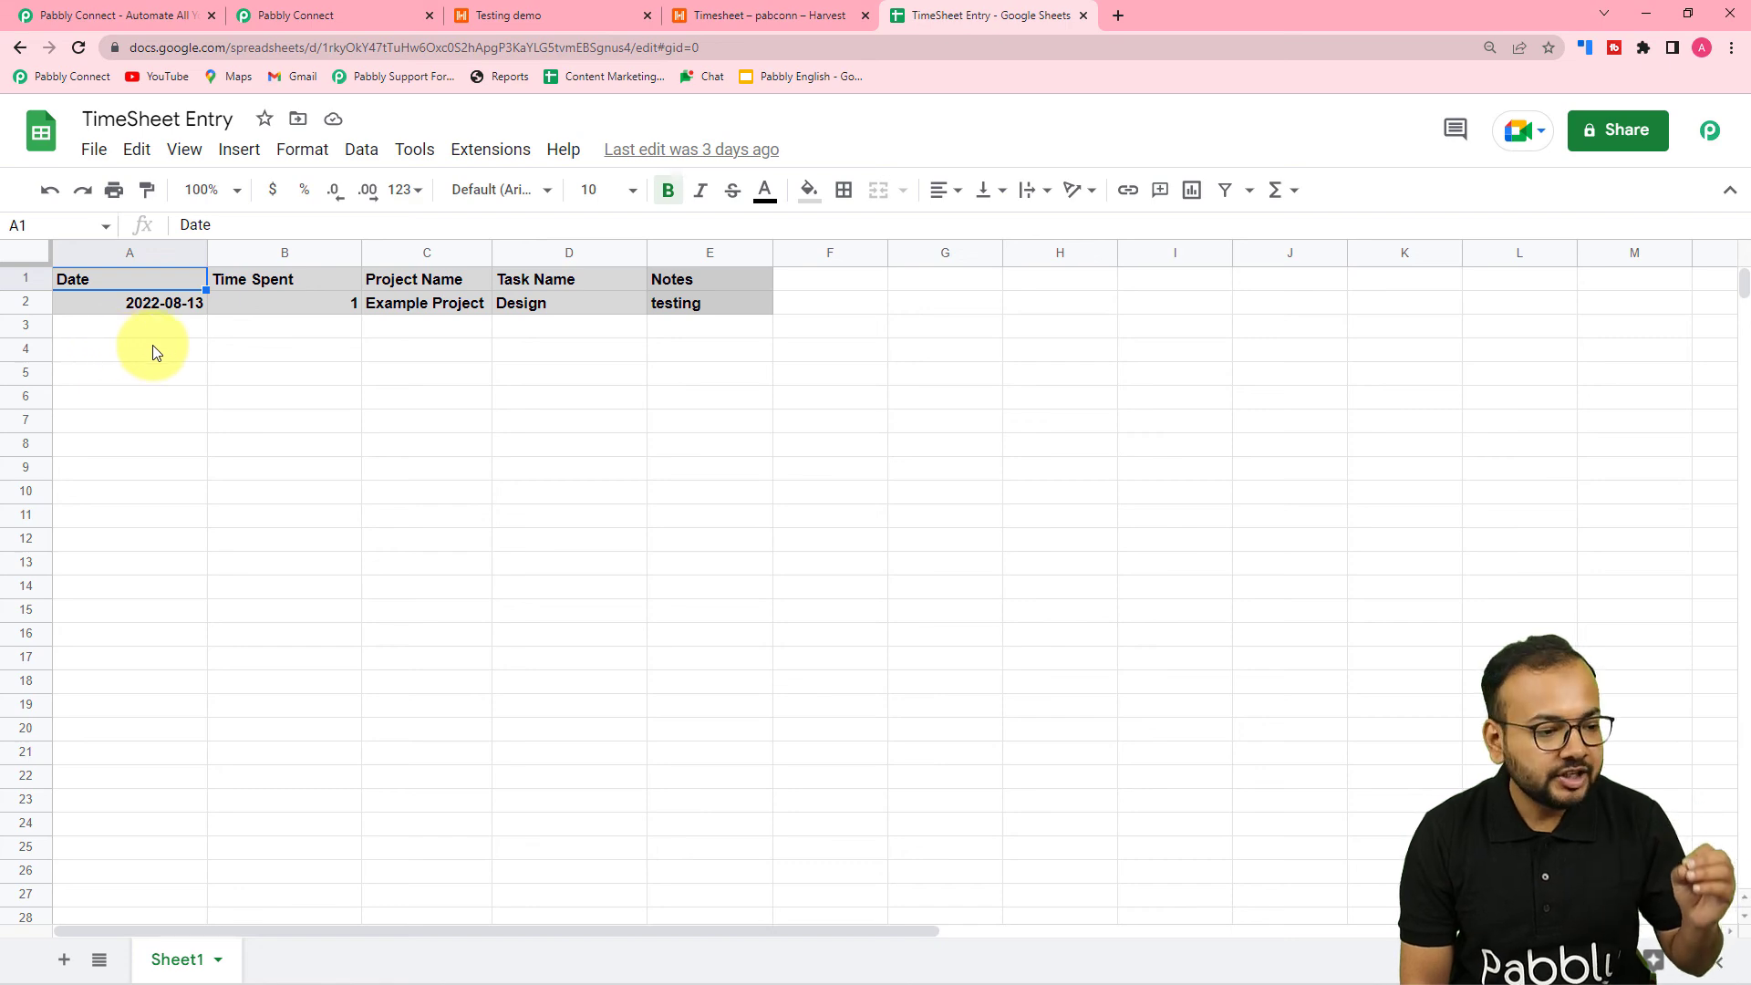
{"action": "left_click", "coordinate": [245, 11]}
Save the Add New Row action with a test request, and check the new row in the TimeSheet Entry spreadsheet
{"action": "scroll", "coordinate": [232, 461], "scroll_direction": "down", "scroll_amount": 3}
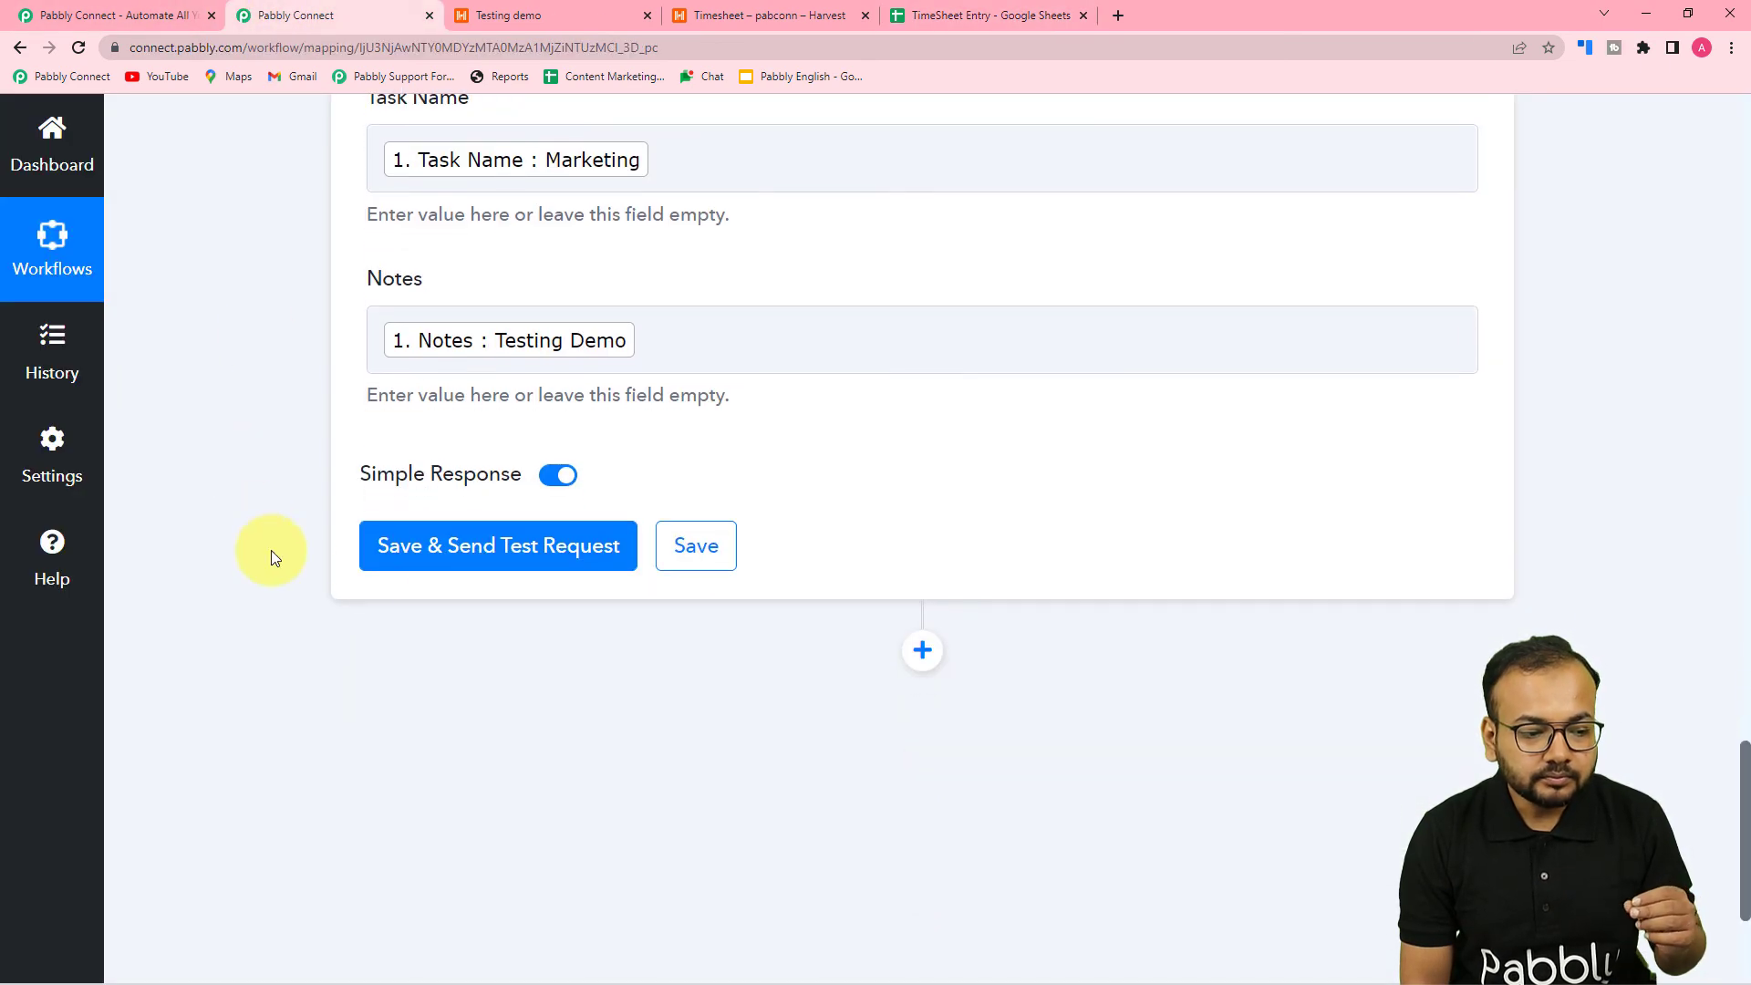
{"action": "left_click", "coordinate": [414, 550]}
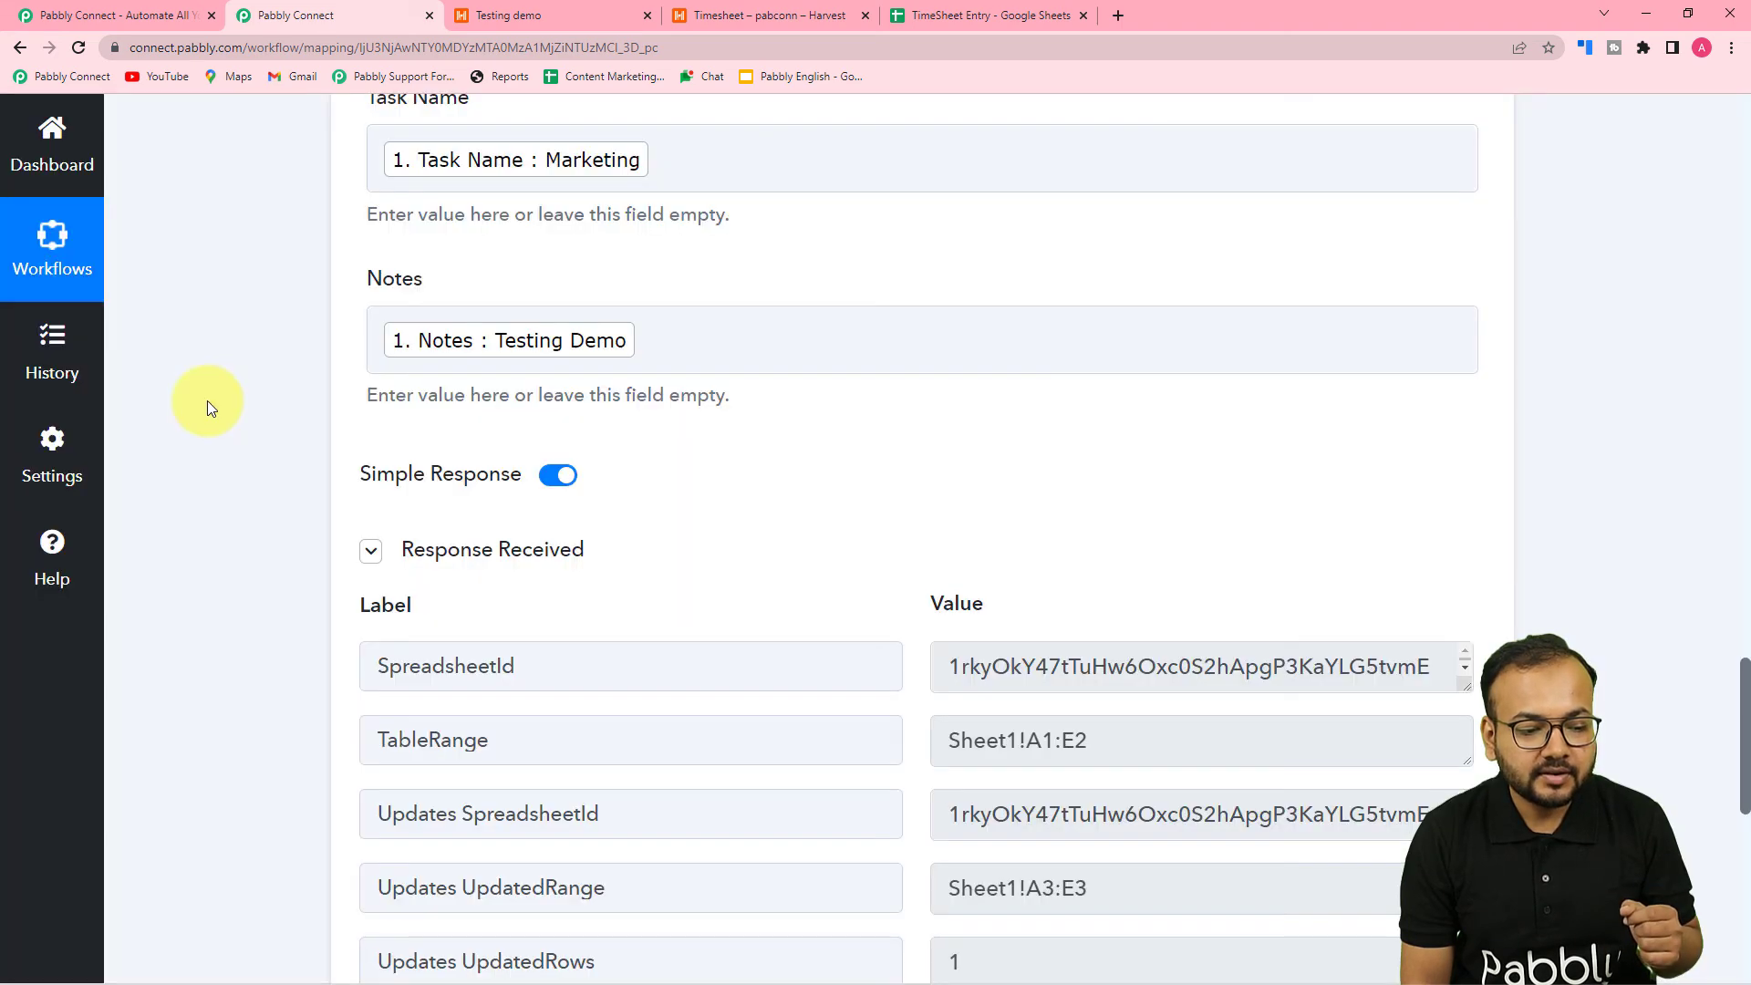
{"action": "scroll", "coordinate": [208, 408], "scroll_direction": "down", "scroll_amount": 4}
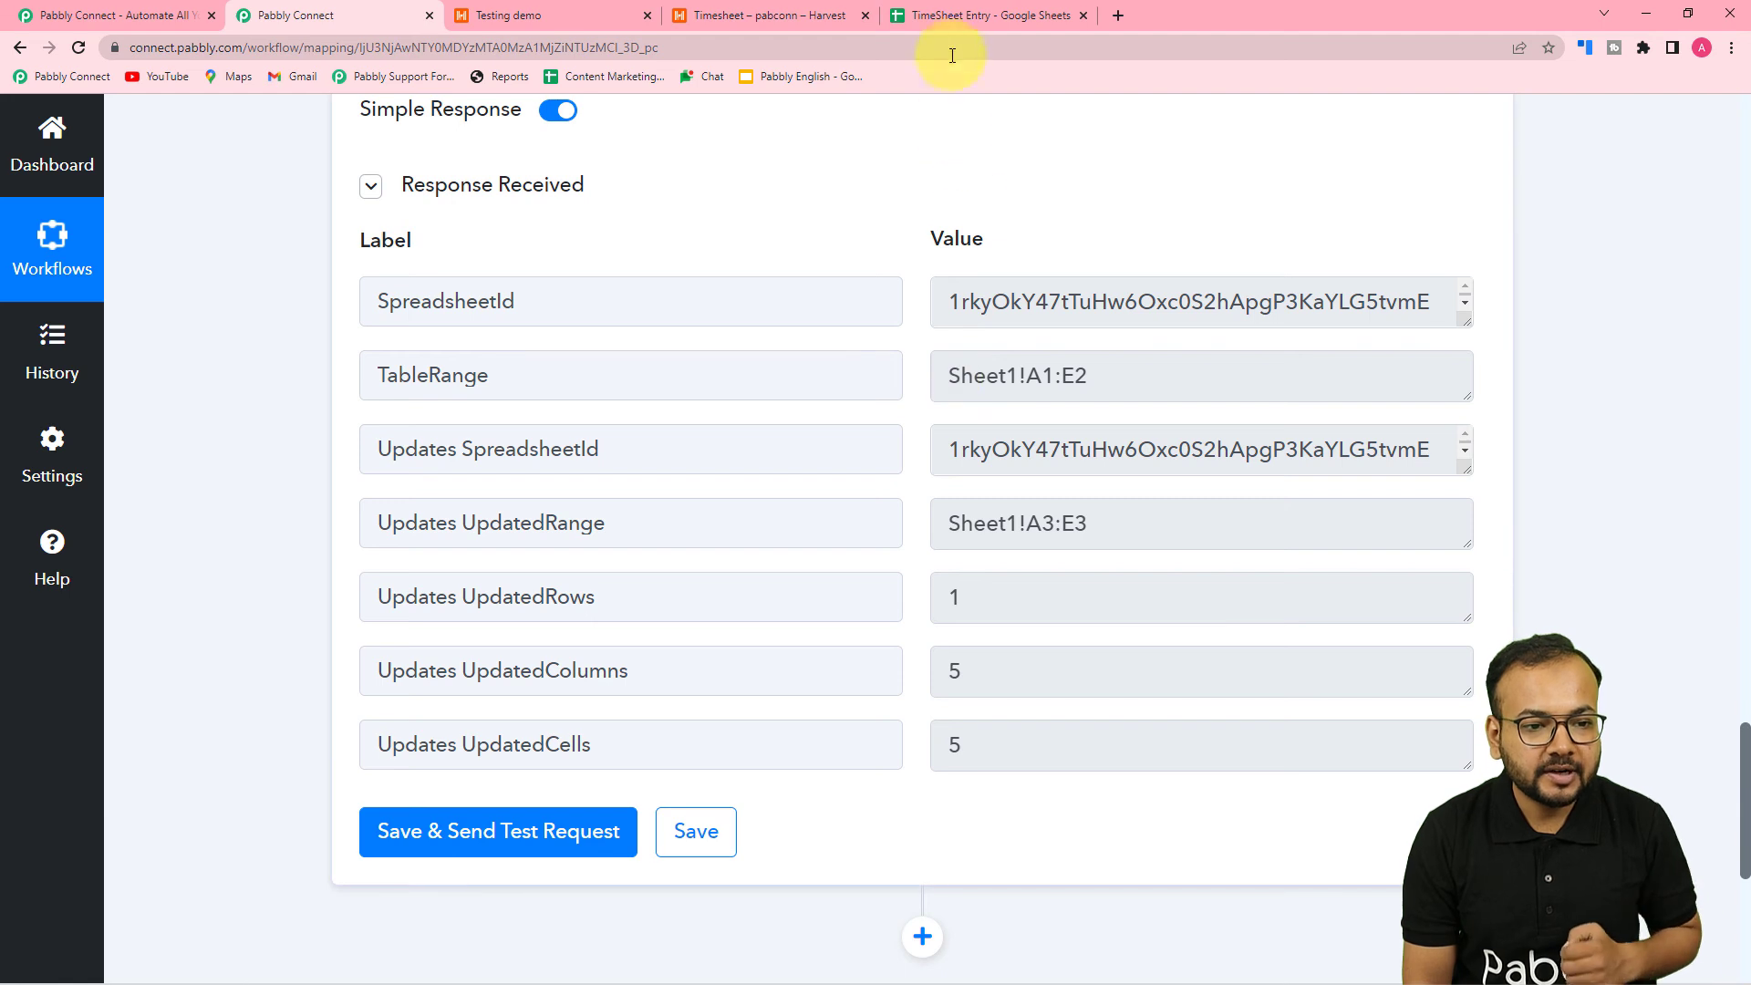
{"action": "left_click", "coordinate": [949, 15]}
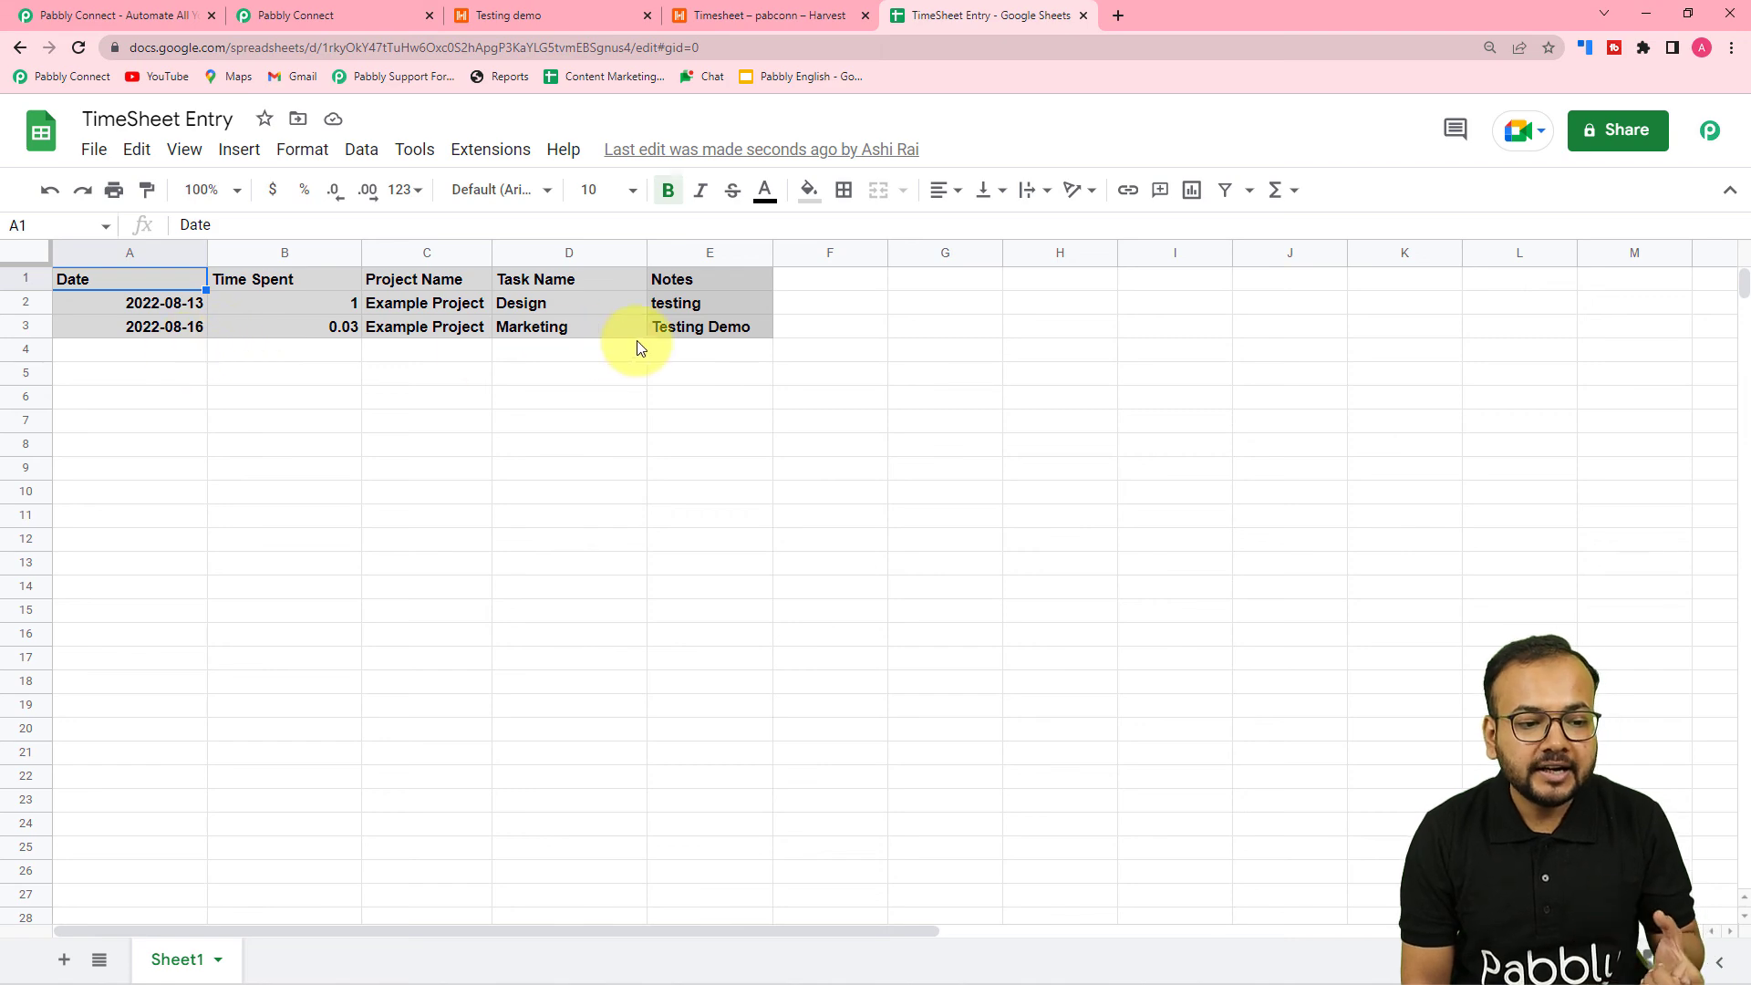
Return to the Pabbly Connect workflow and collapse the Google Sheets Add New Row action
{"action": "left_click", "coordinate": [348, 26]}
{"action": "scroll", "coordinate": [295, 456], "scroll_direction": "up", "scroll_amount": 10}
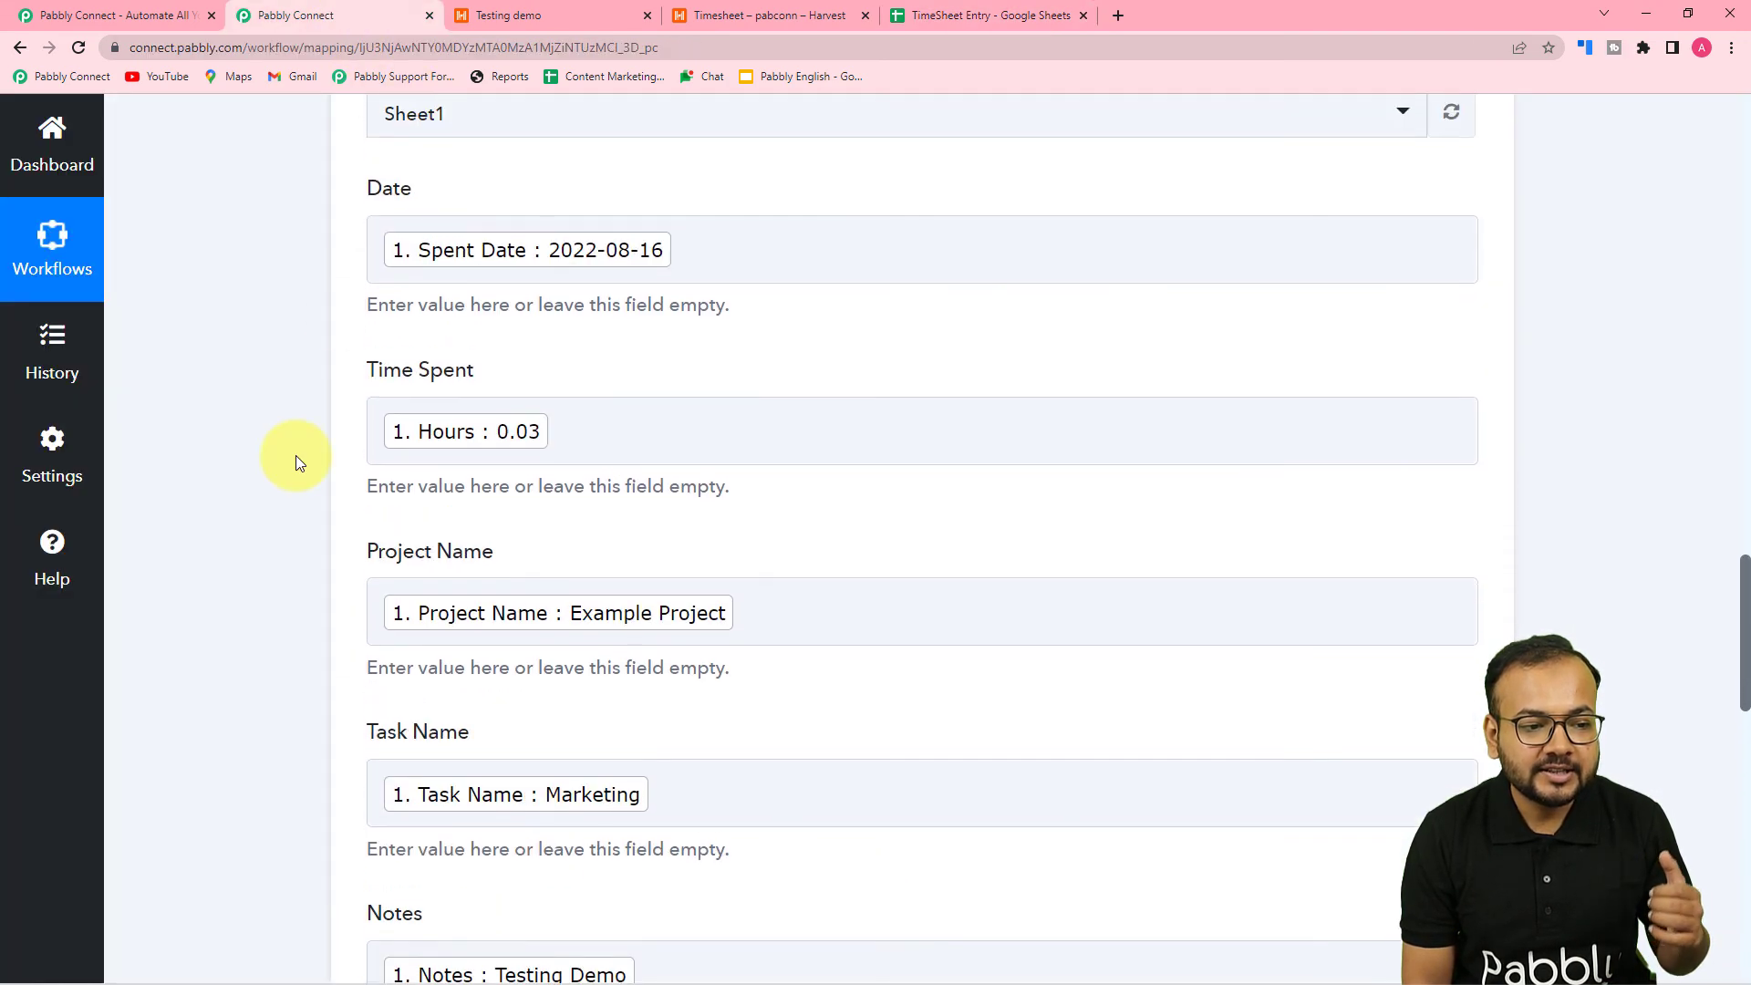
{"action": "scroll", "coordinate": [296, 456], "scroll_direction": "up", "scroll_amount": 7}
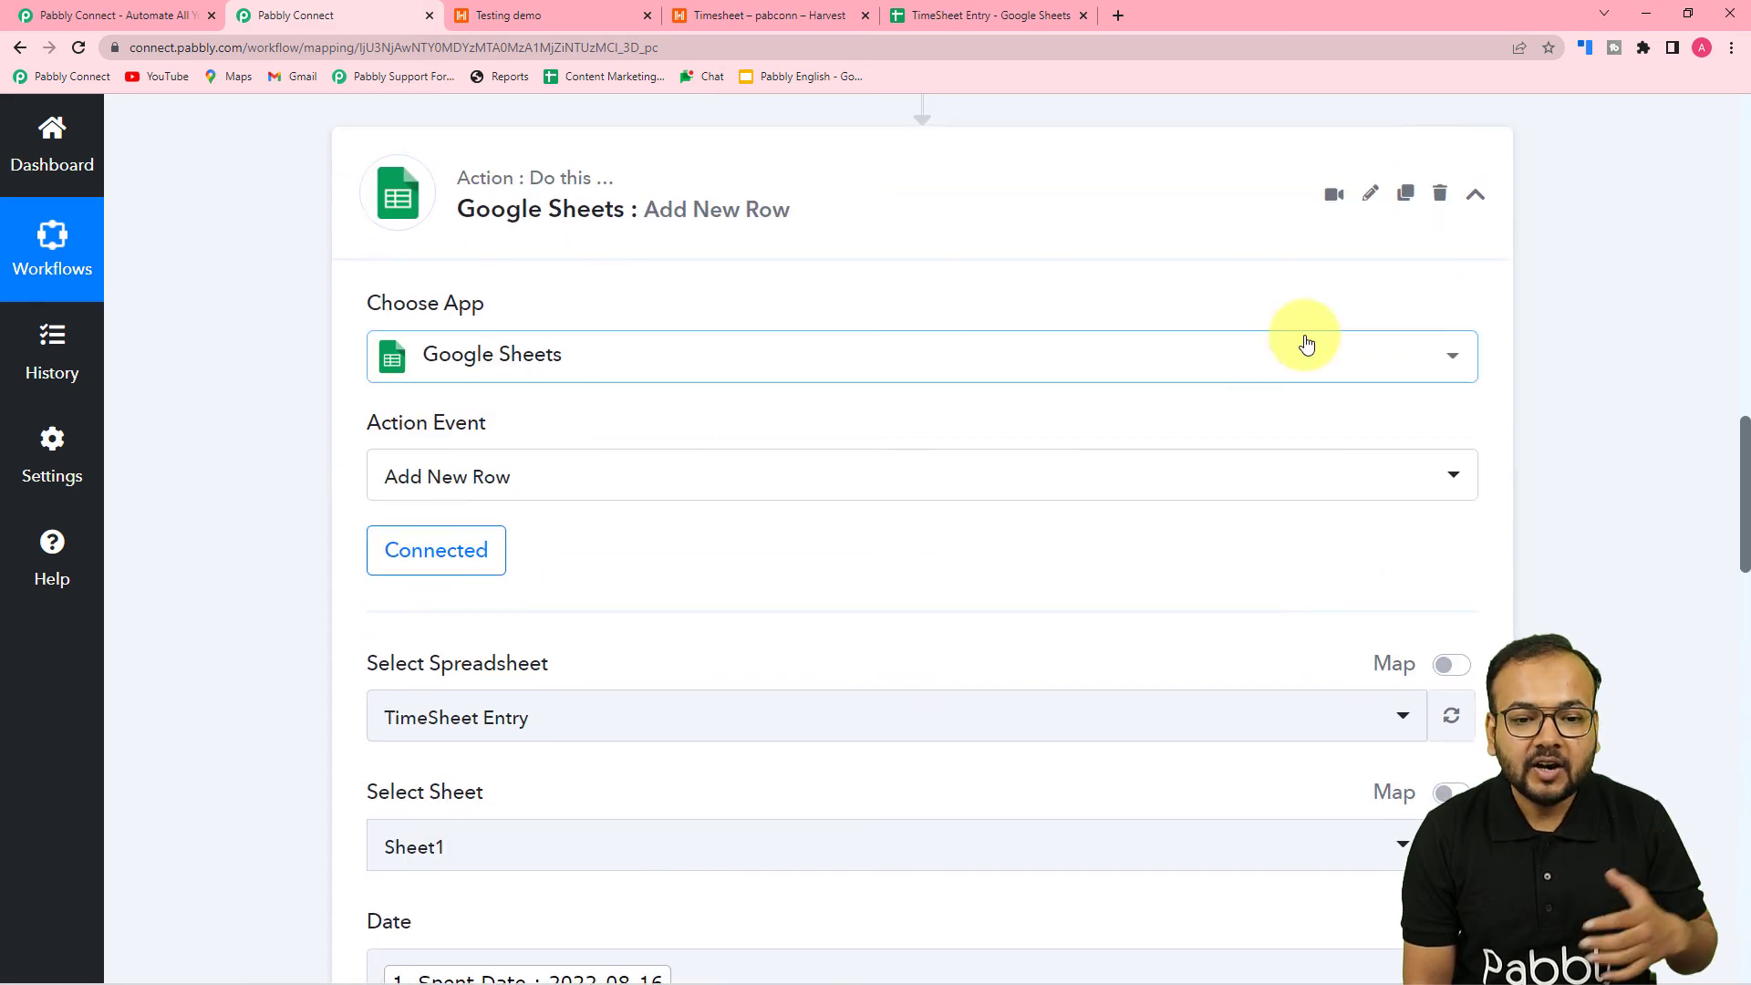
{"action": "left_click", "coordinate": [1500, 200]}
{"action": "scroll", "coordinate": [1563, 352], "scroll_direction": "up", "scroll_amount": 10}
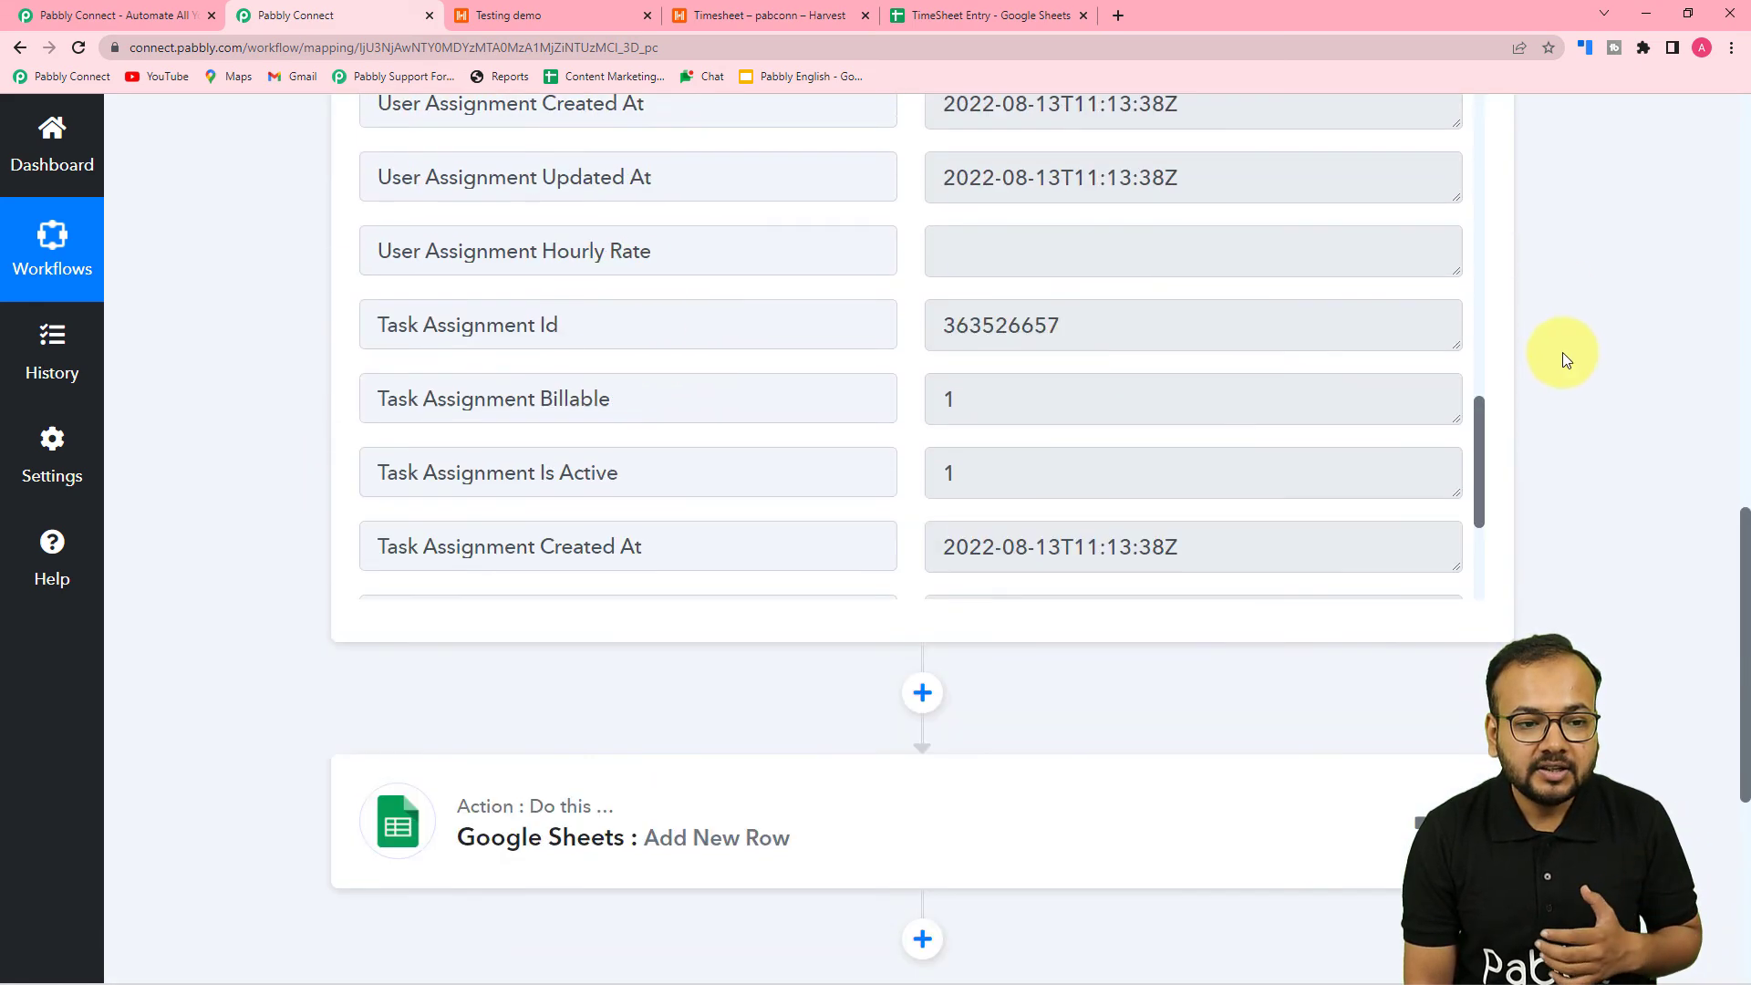
Compare today's Harvest timesheet entries with the rows in the TimeSheet Entry spreadsheet, and return to the Pabbly Connect workflow
{"action": "left_click", "coordinate": [738, 14]}
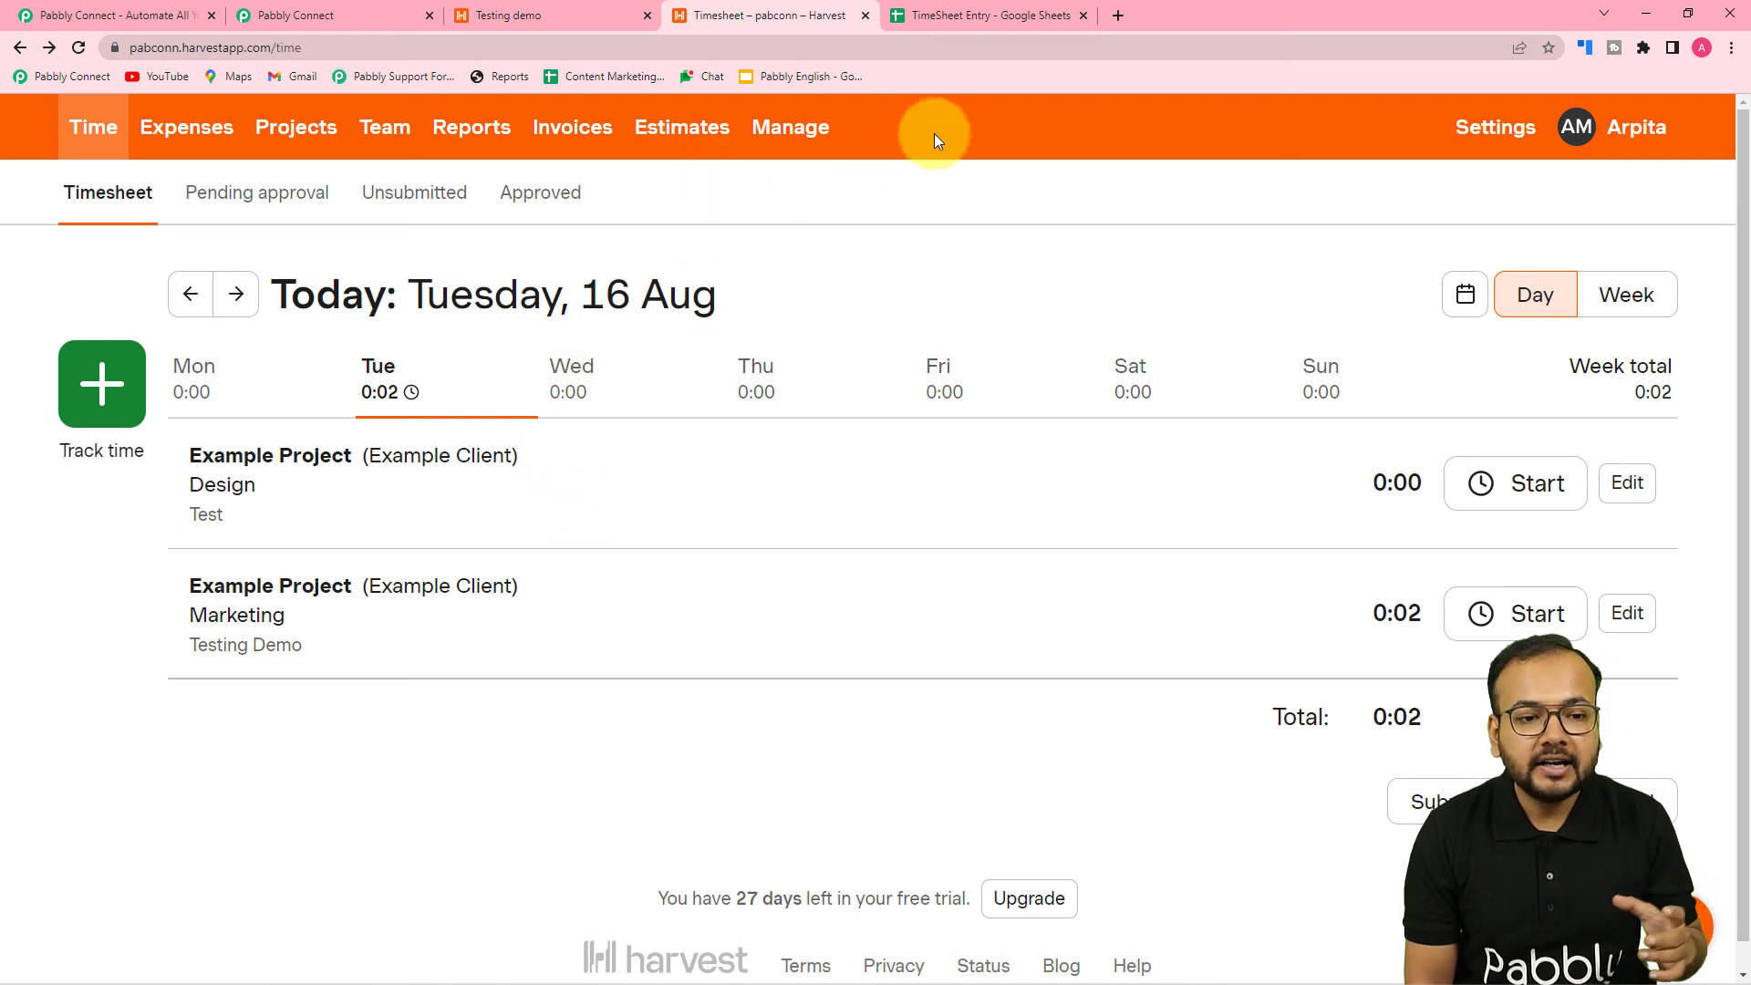
{"action": "left_click", "coordinate": [950, 15]}
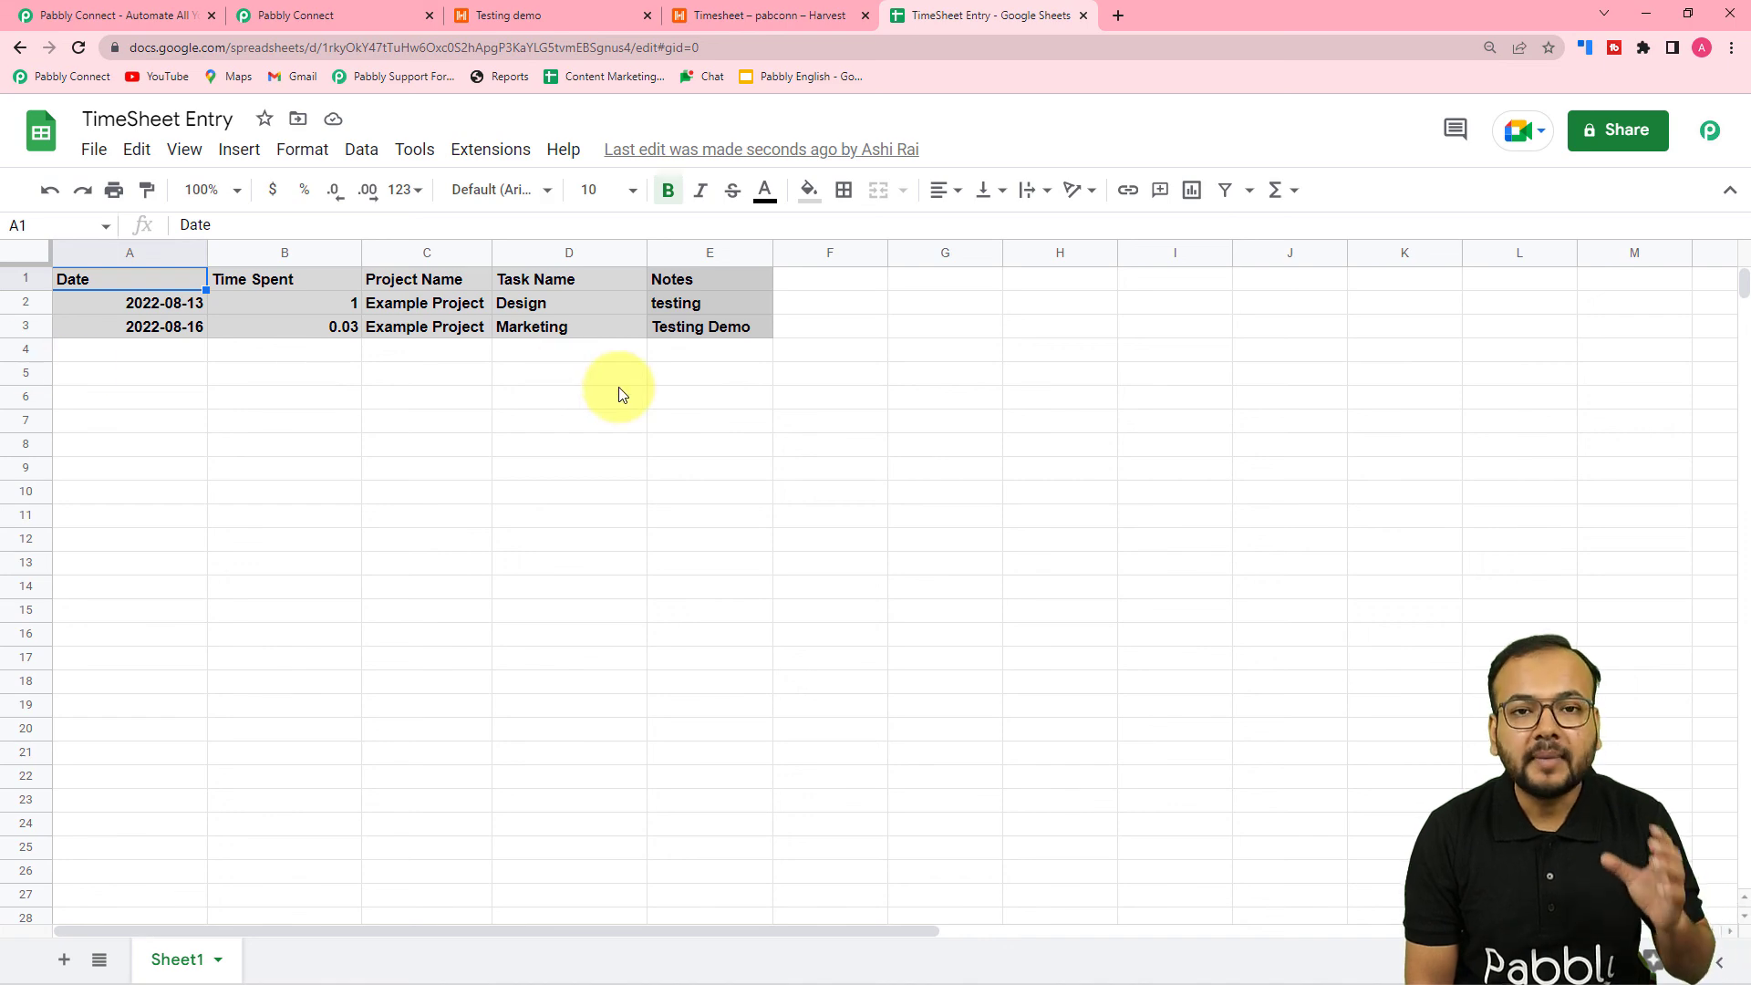
{"action": "left_click", "coordinate": [274, 15]}
Collapse the Harvest New Timesheet Entry trigger to show the workflow in compact form
{"action": "left_click", "coordinate": [462, 337]}
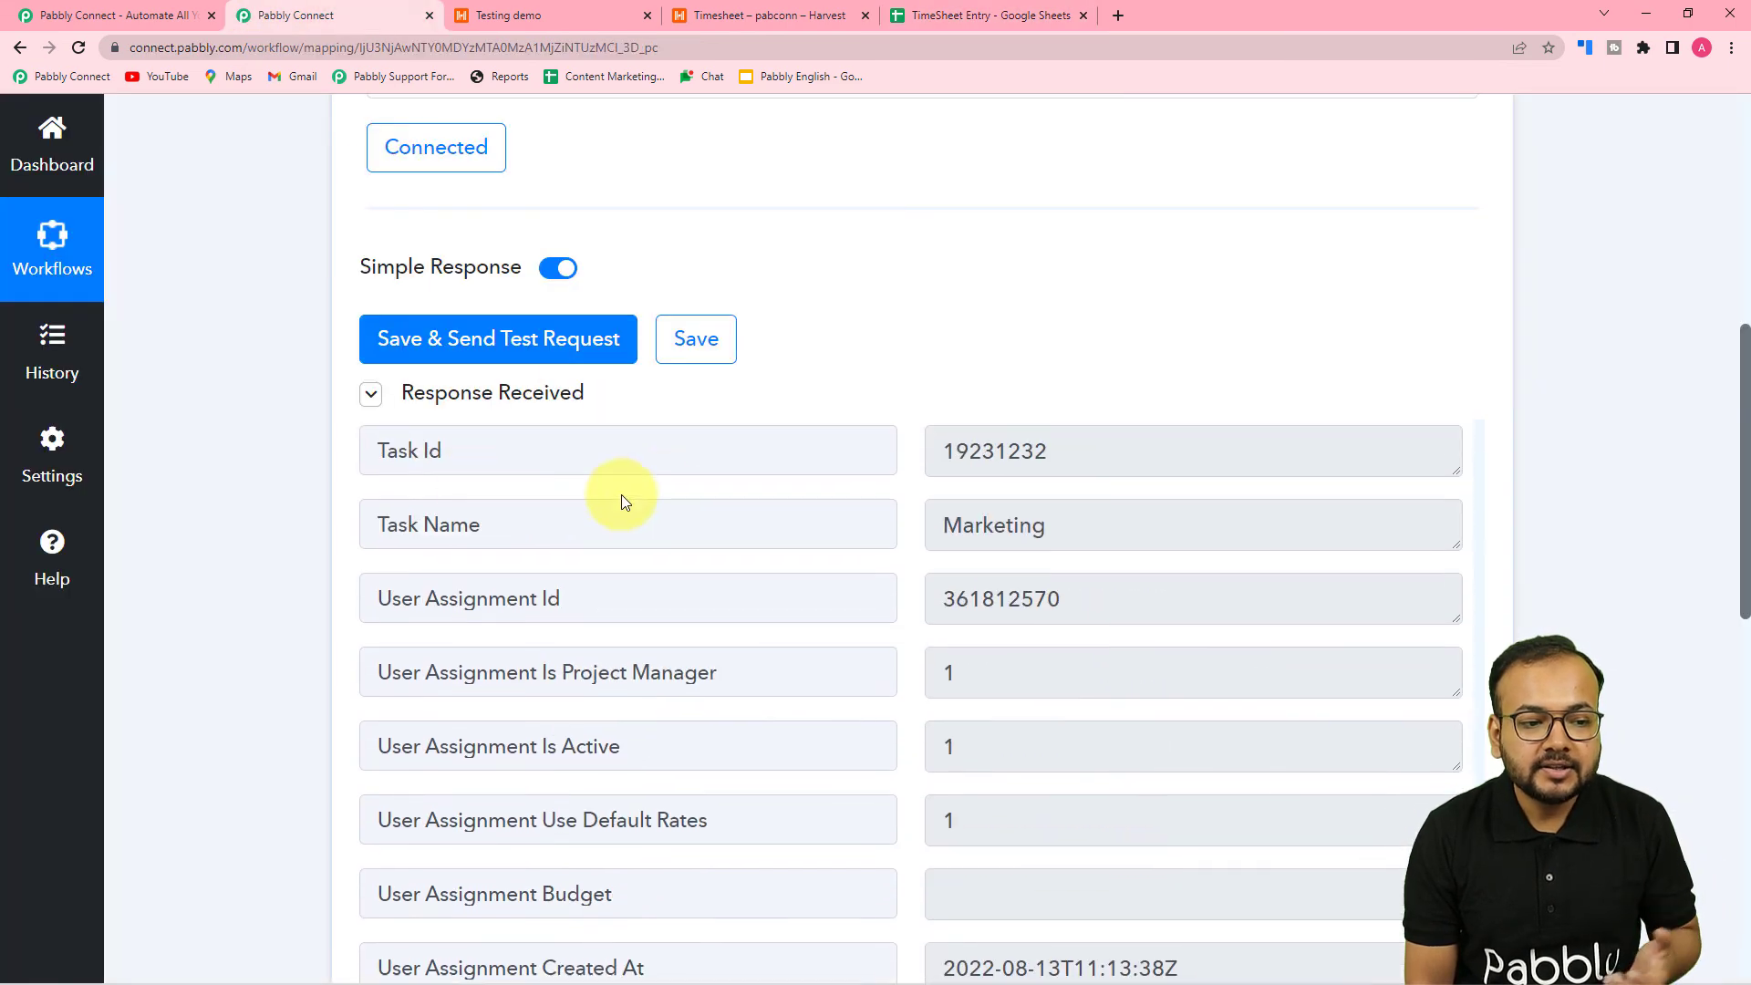
{"action": "scroll", "coordinate": [1436, 552], "scroll_direction": "up", "scroll_amount": 10}
{"action": "scroll", "coordinate": [1497, 372], "scroll_direction": "up", "scroll_amount": 5}
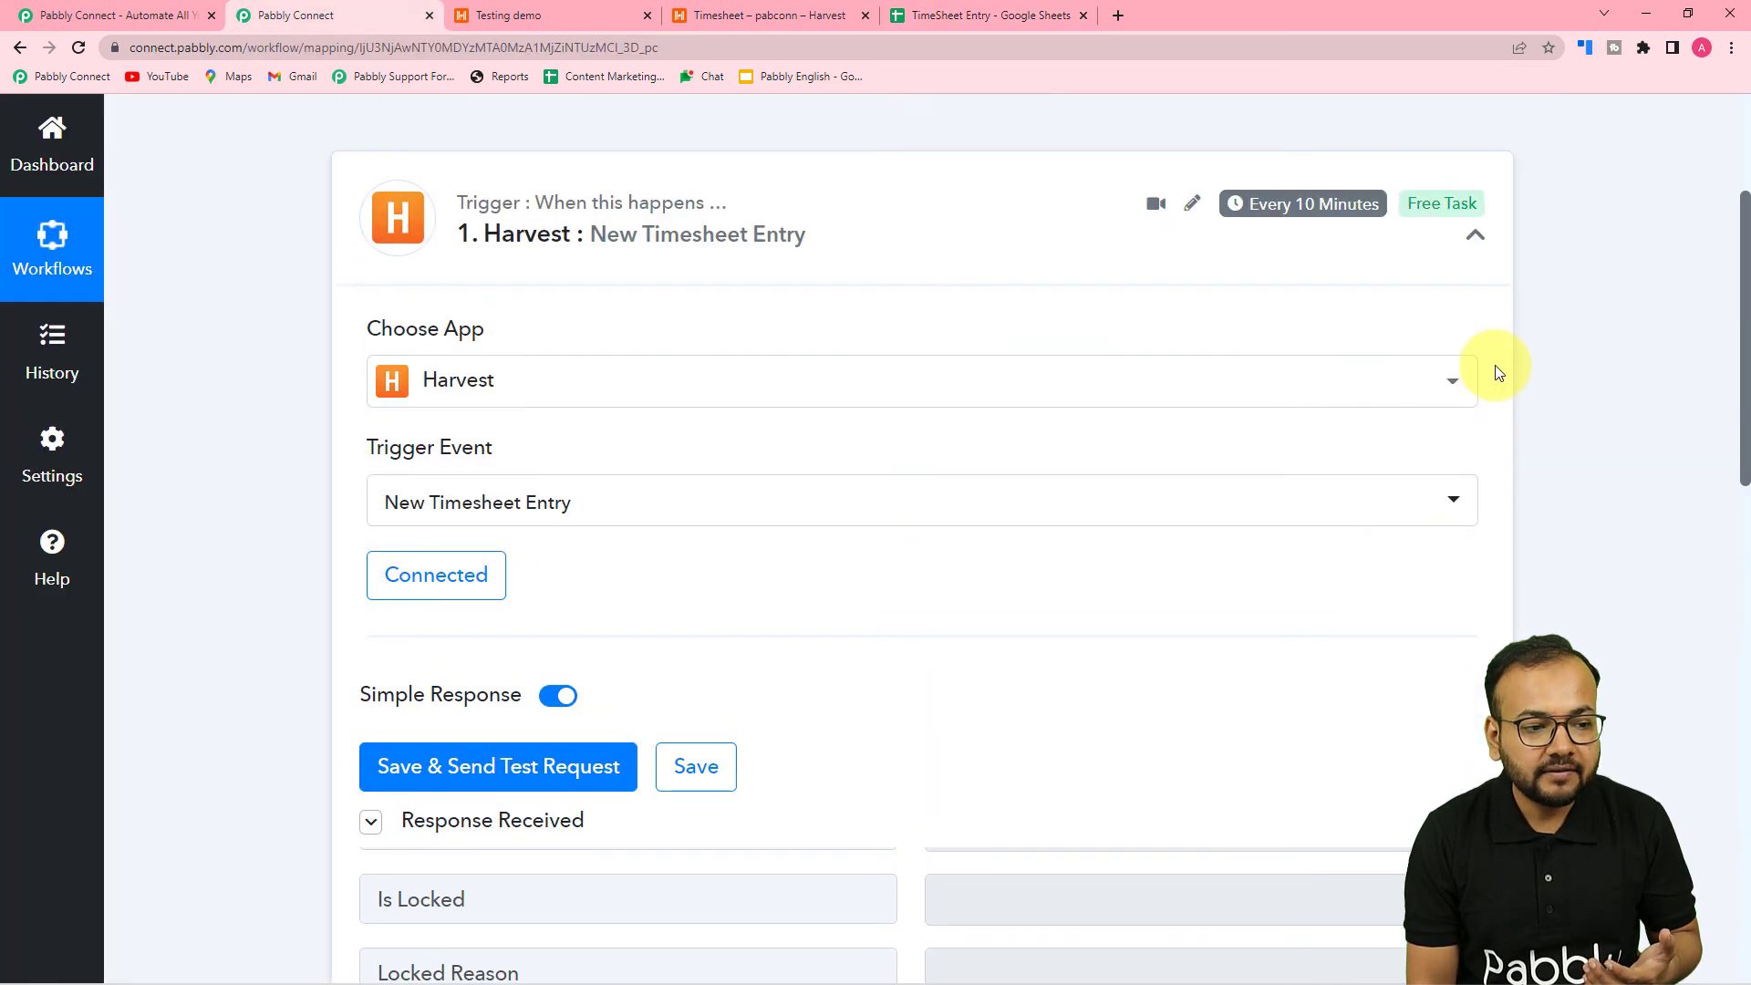
{"action": "scroll", "coordinate": [1498, 372], "scroll_direction": "up", "scroll_amount": 3}
{"action": "left_click", "coordinate": [1476, 451]}
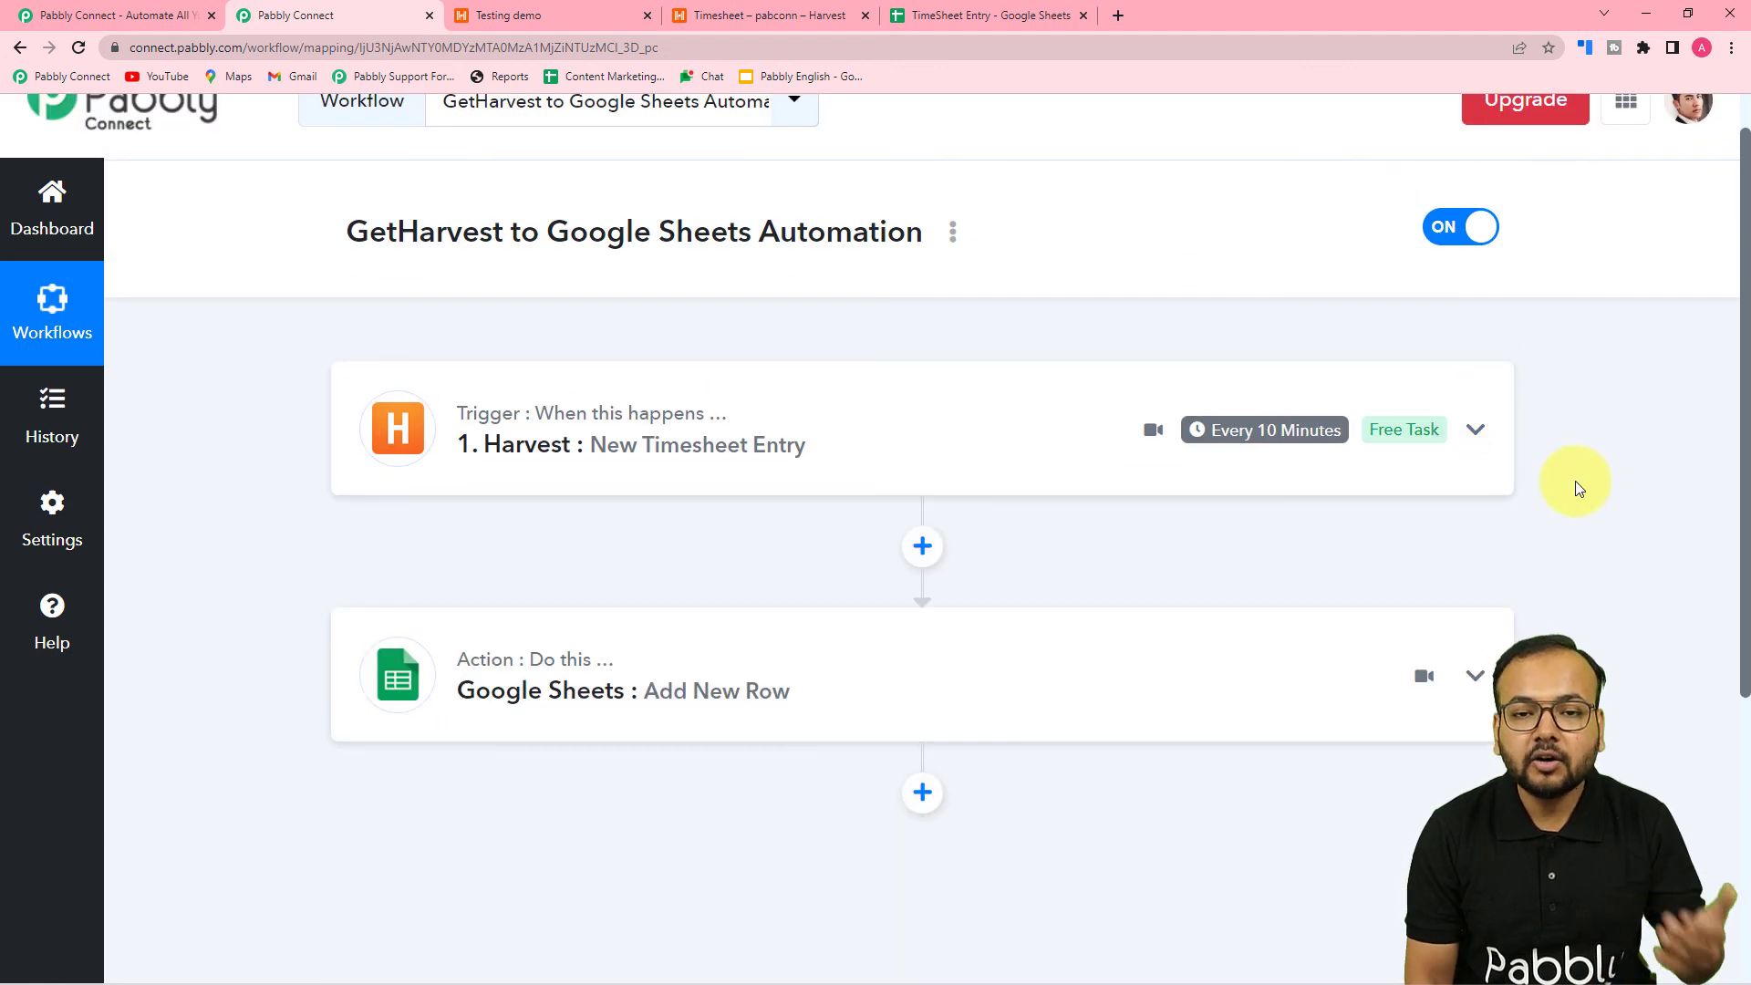